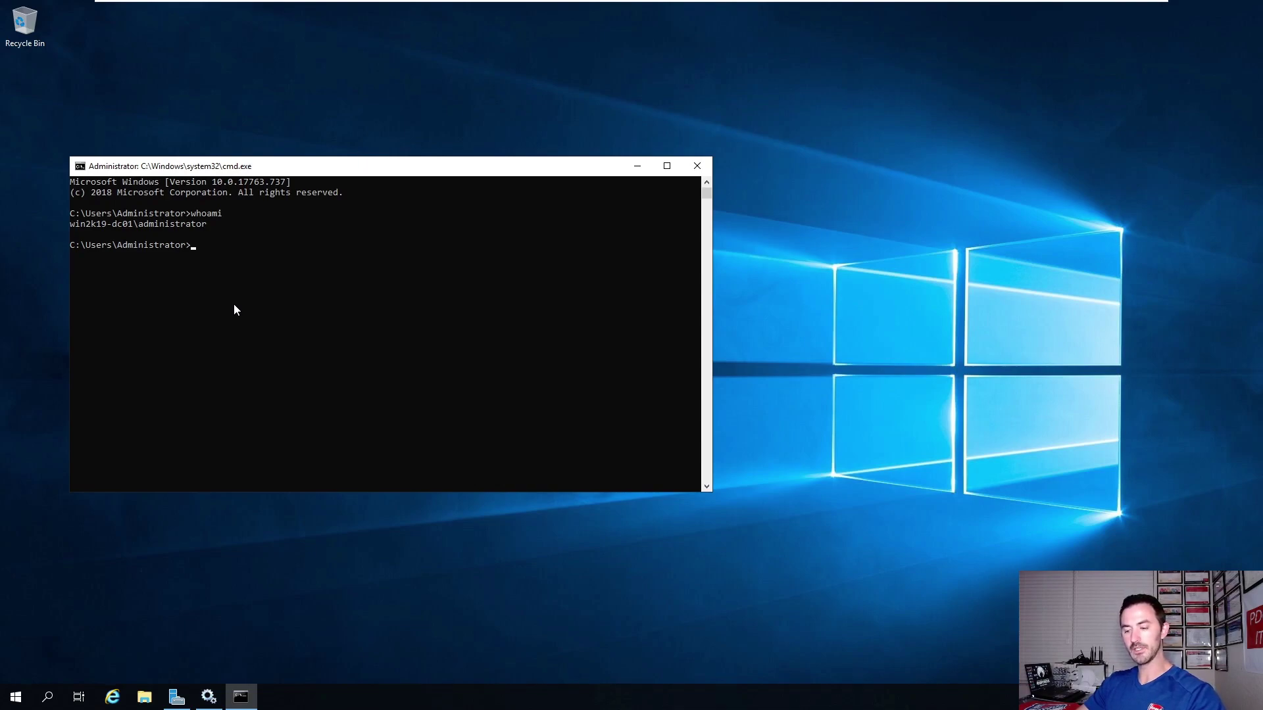
Show which server handled the logon with echo %logonserver%.
text(echo )
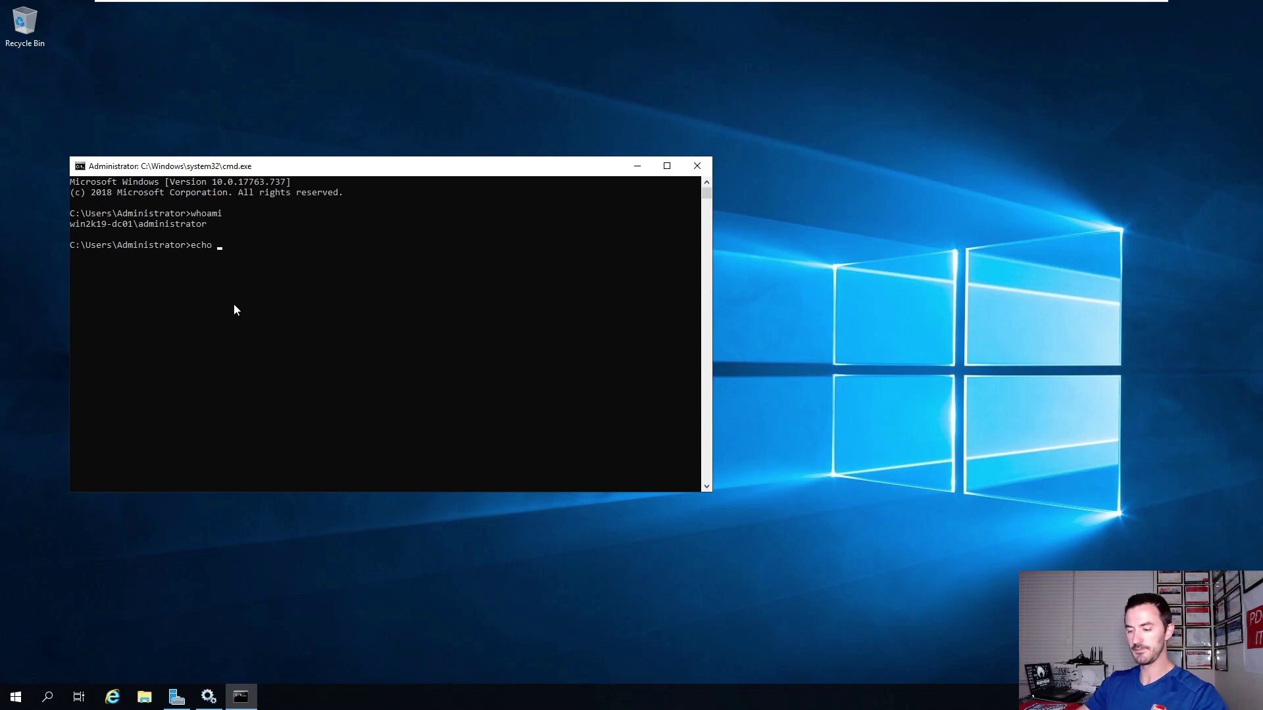
text(%l)
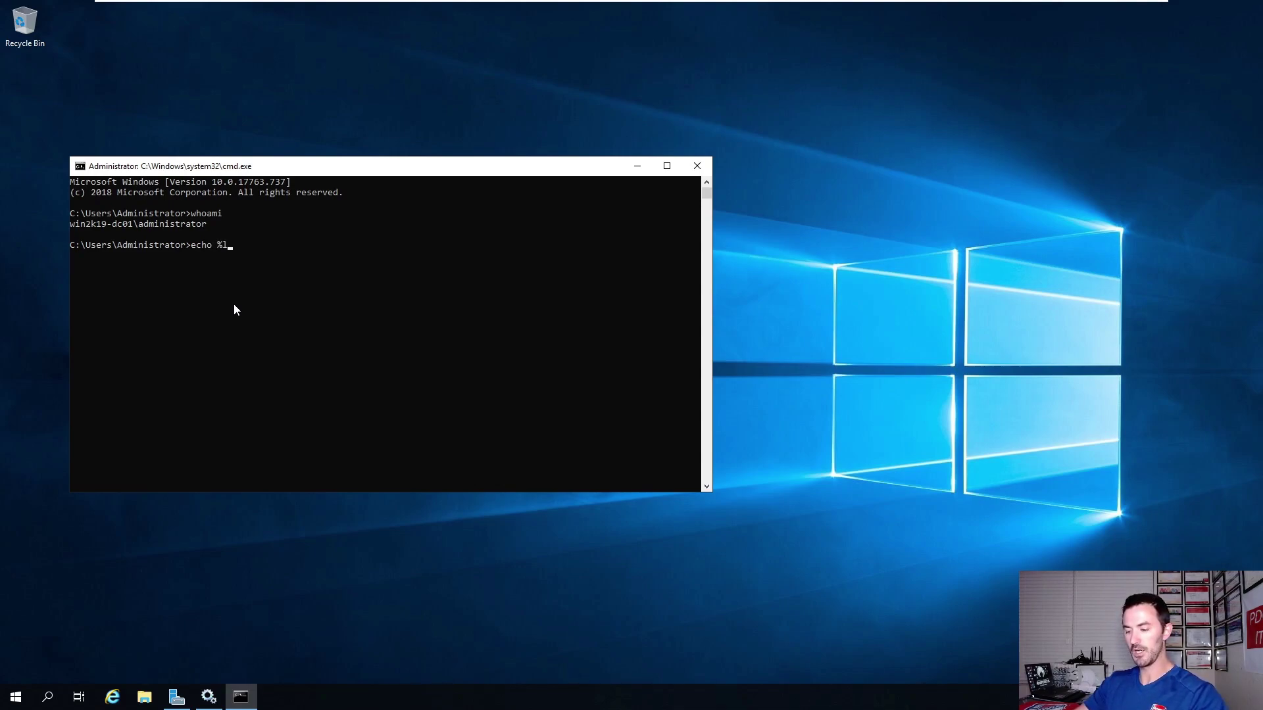
text(ogonserver)
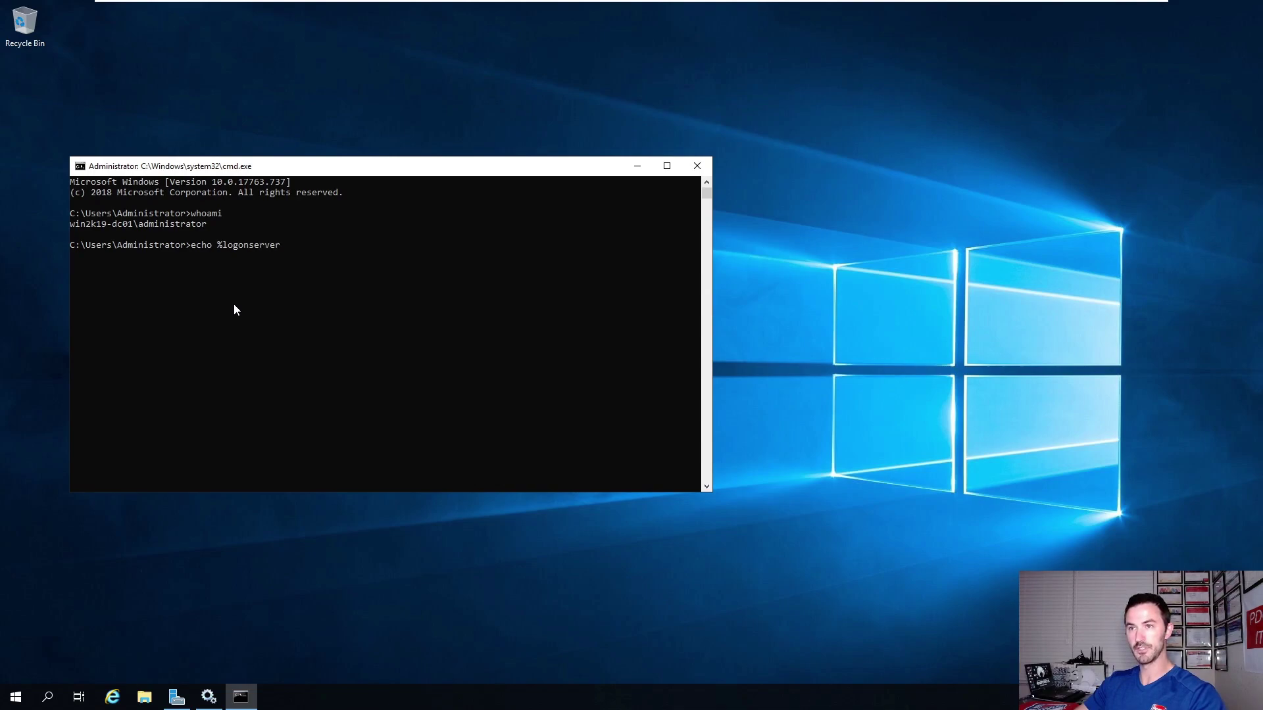
text(%)
key(Return)
drag(142, 256, 70, 256)
click(226, 279)
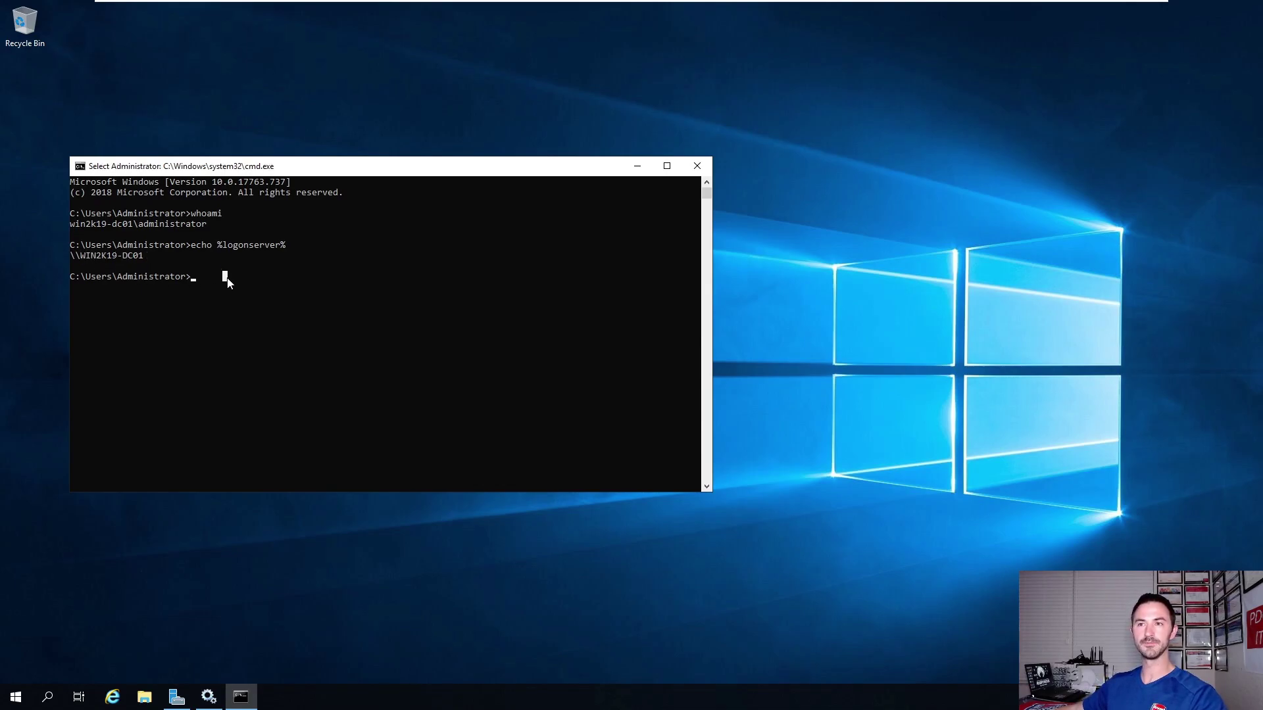
key(Escape)
List all environment variables with set, review them, and close Command Prompt.
text(set)
key(Return)
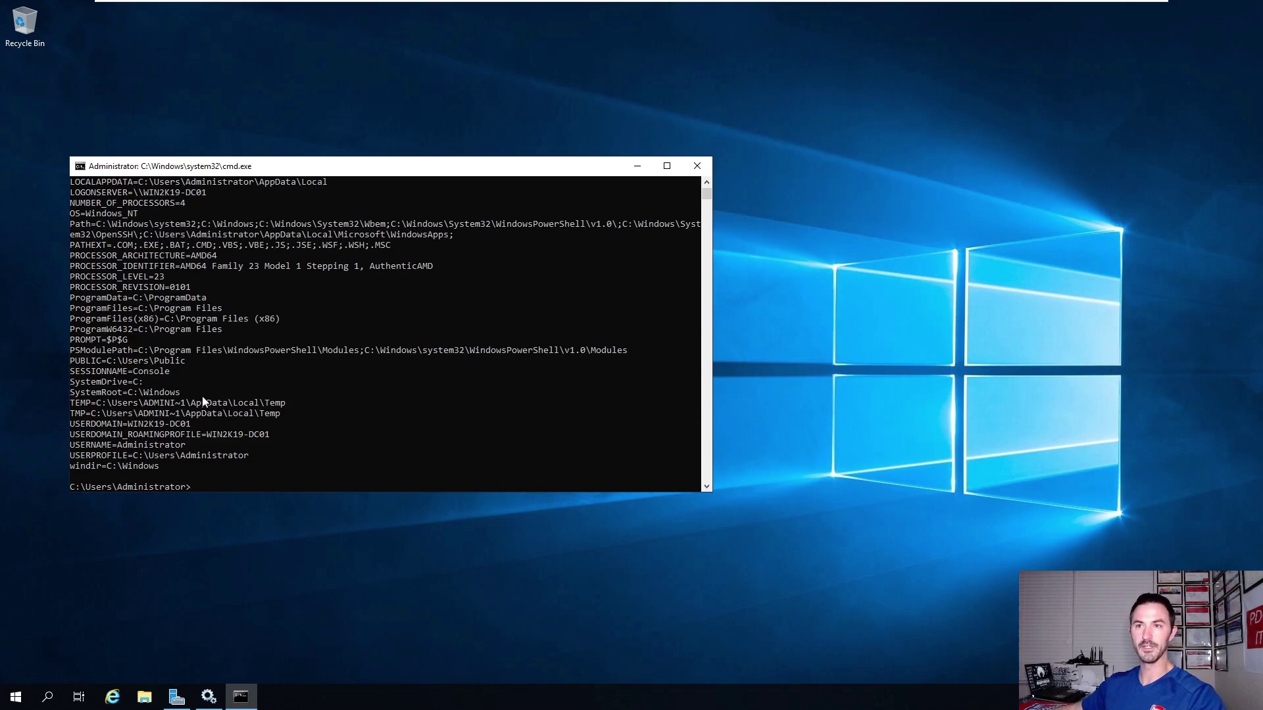
scroll(198, 395, up, 1)
click(156, 223)
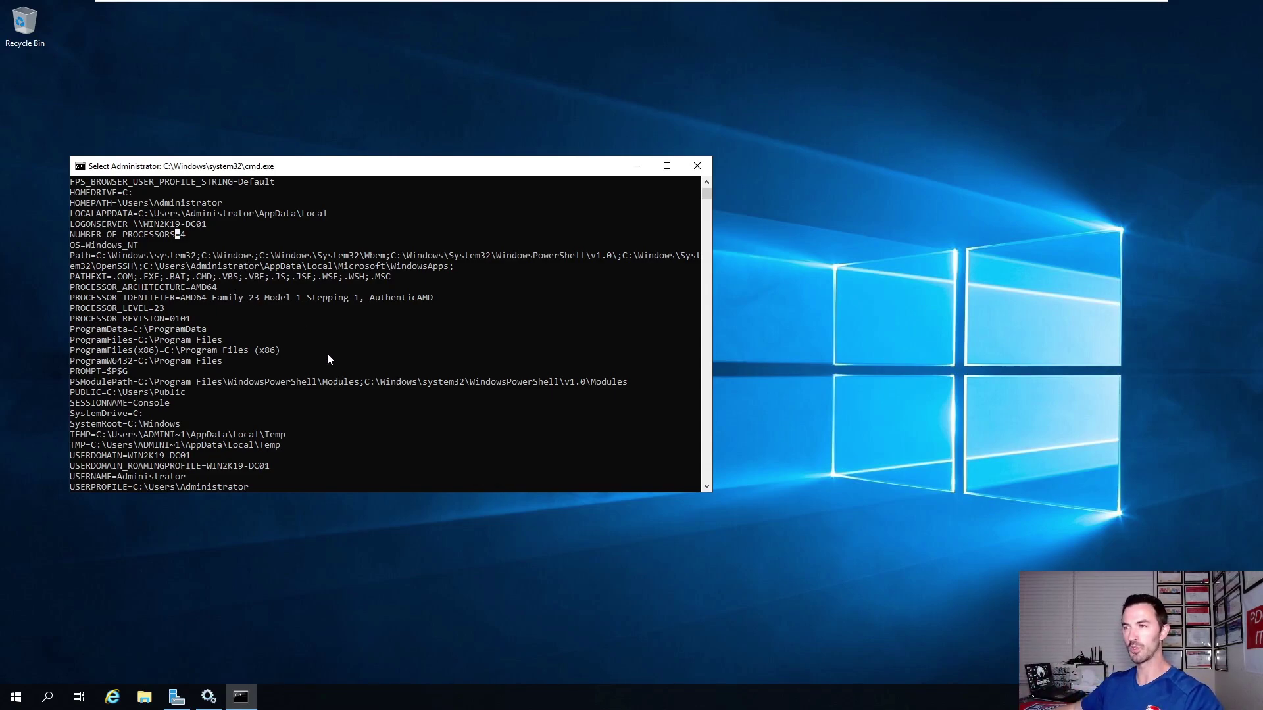
click(697, 165)
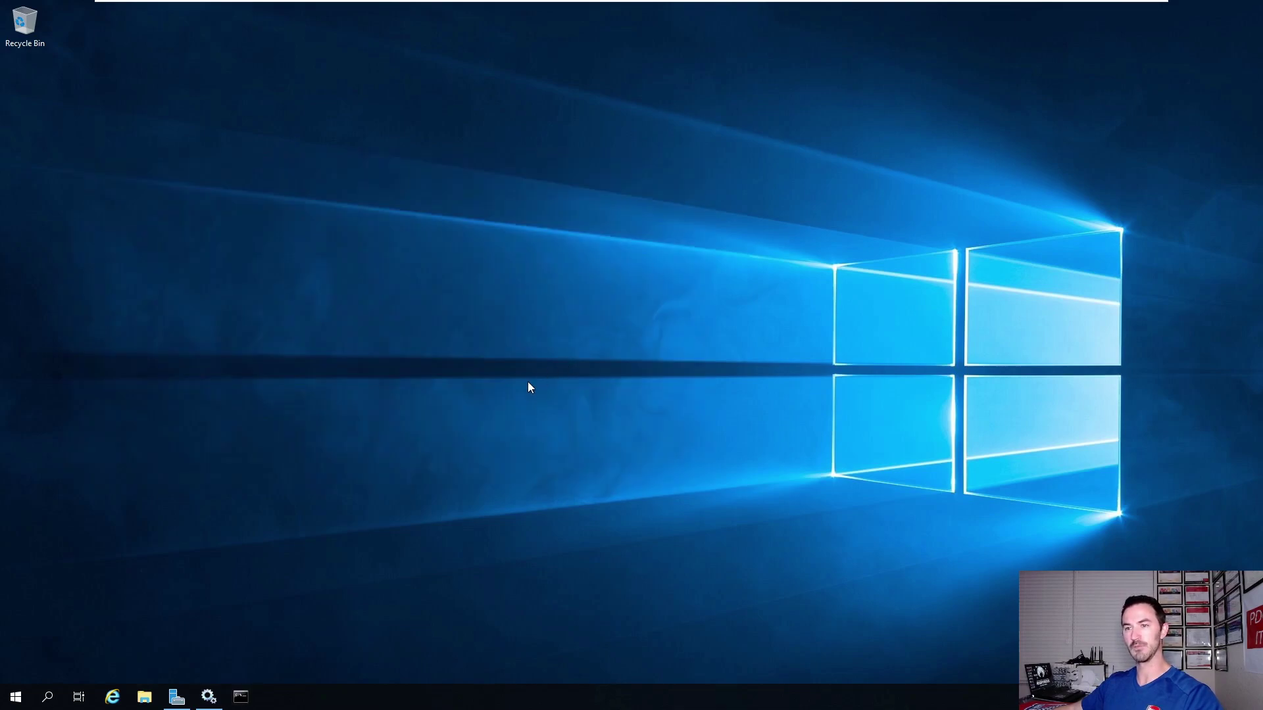
Start Add Roles and Features for a role-based install on this server.
click(176, 696)
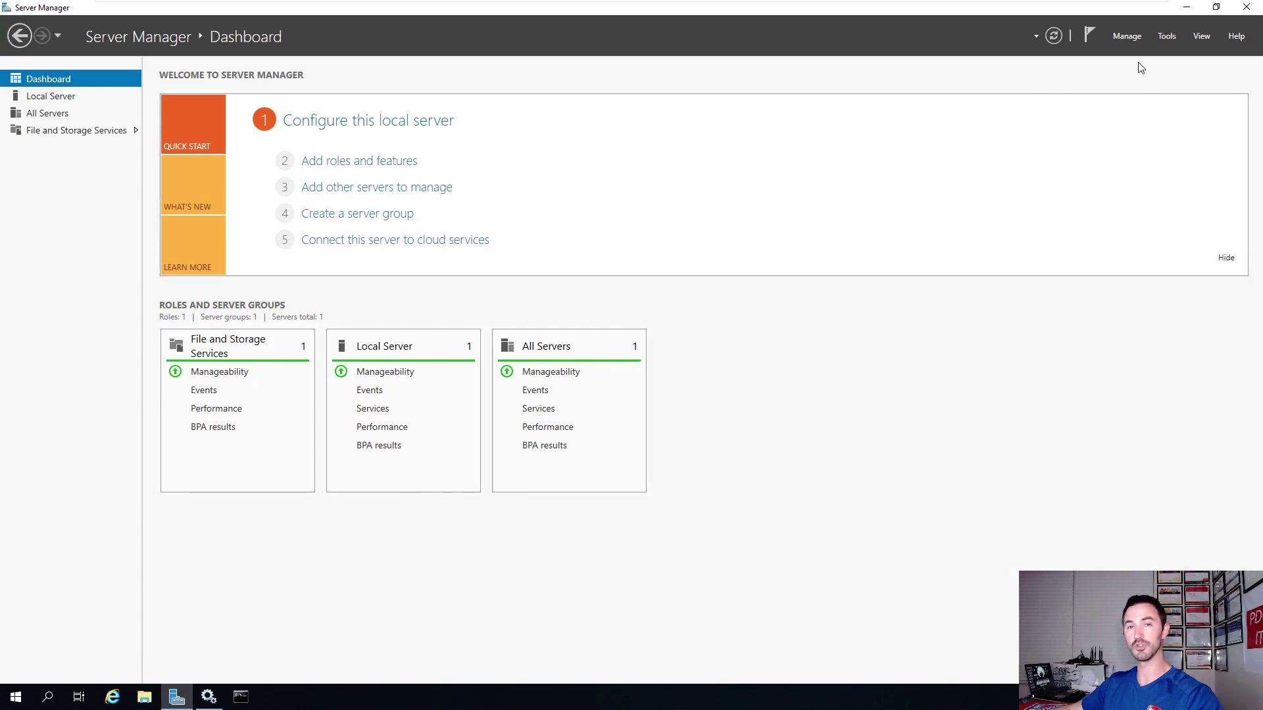
click(1127, 36)
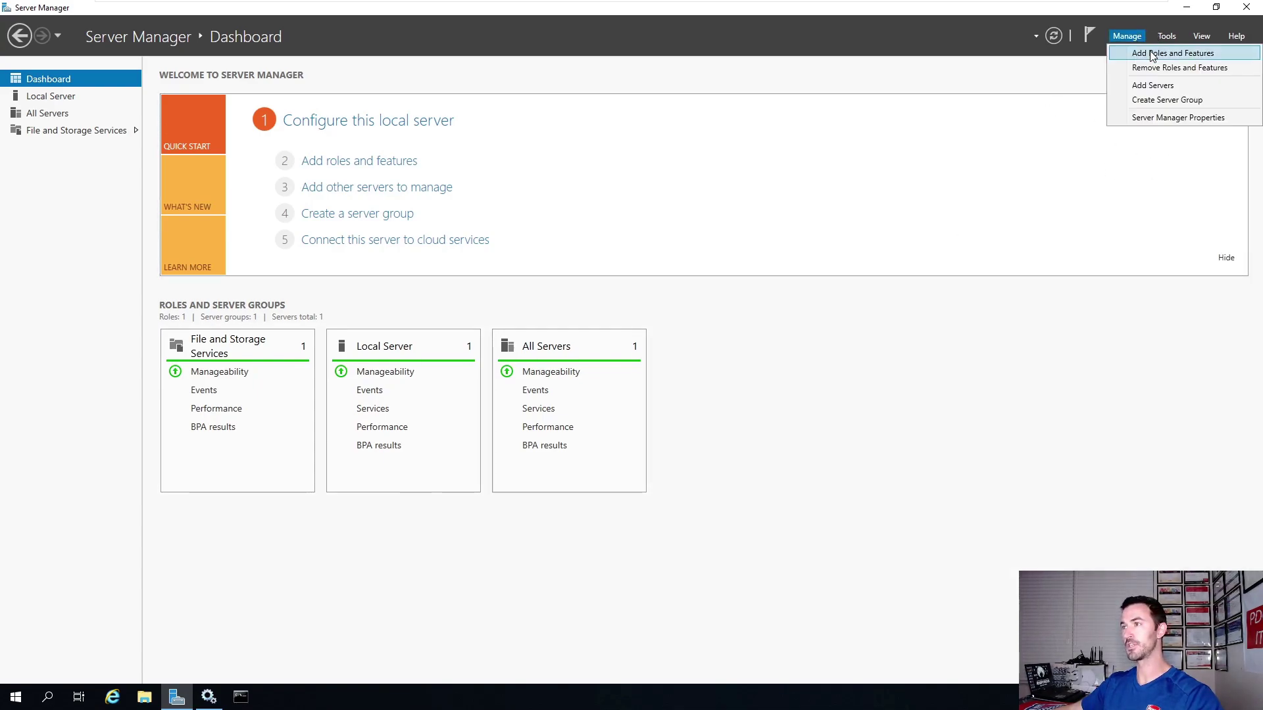
click(1157, 53)
drag(383, 48, 570, 114)
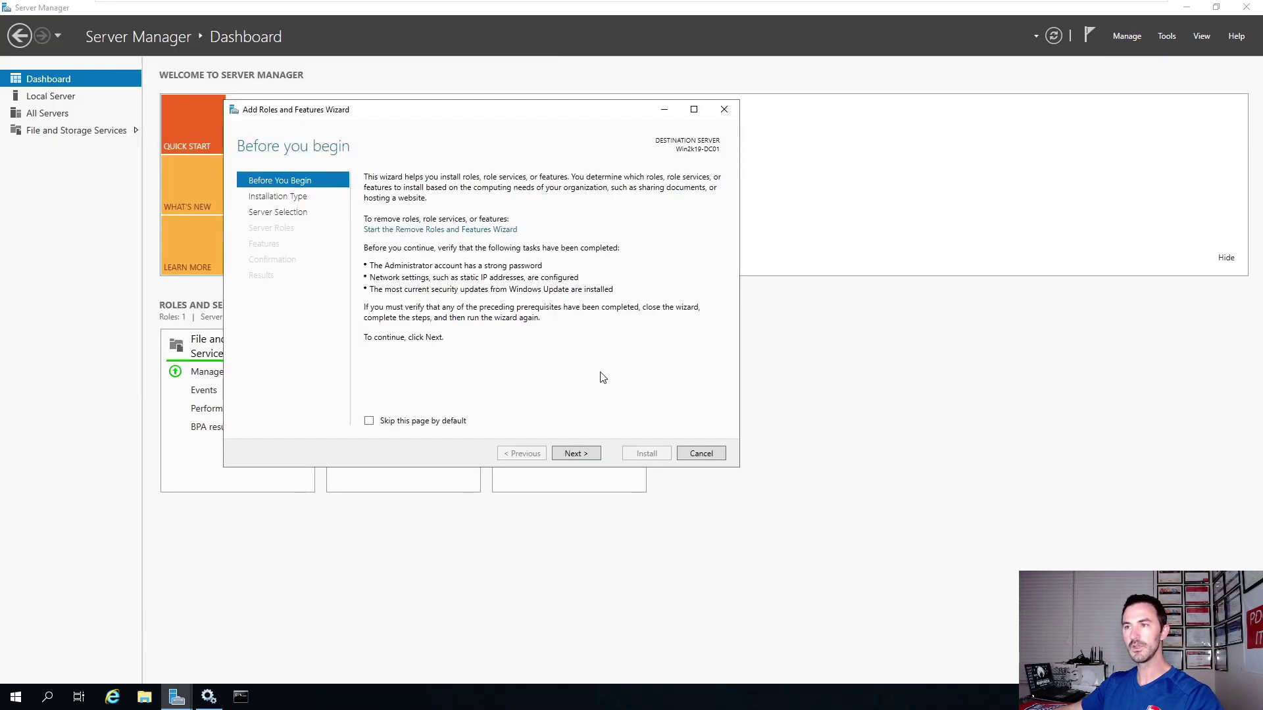
click(578, 454)
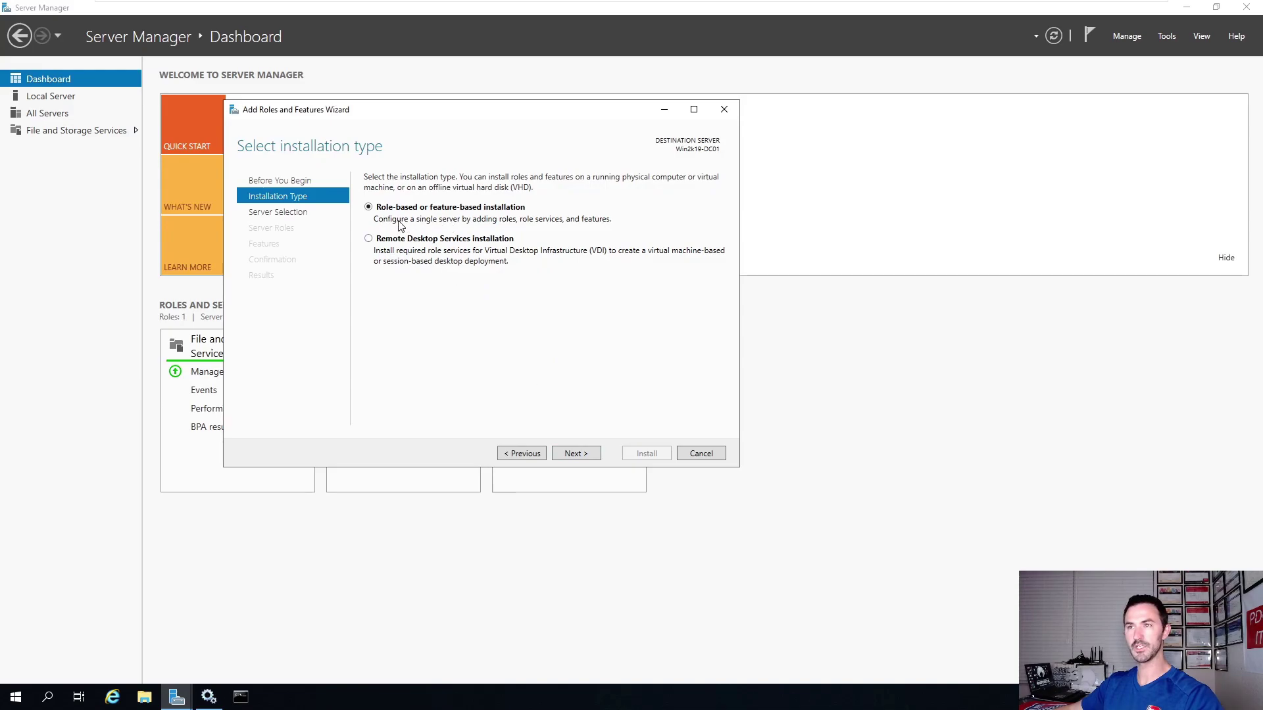
click(573, 456)
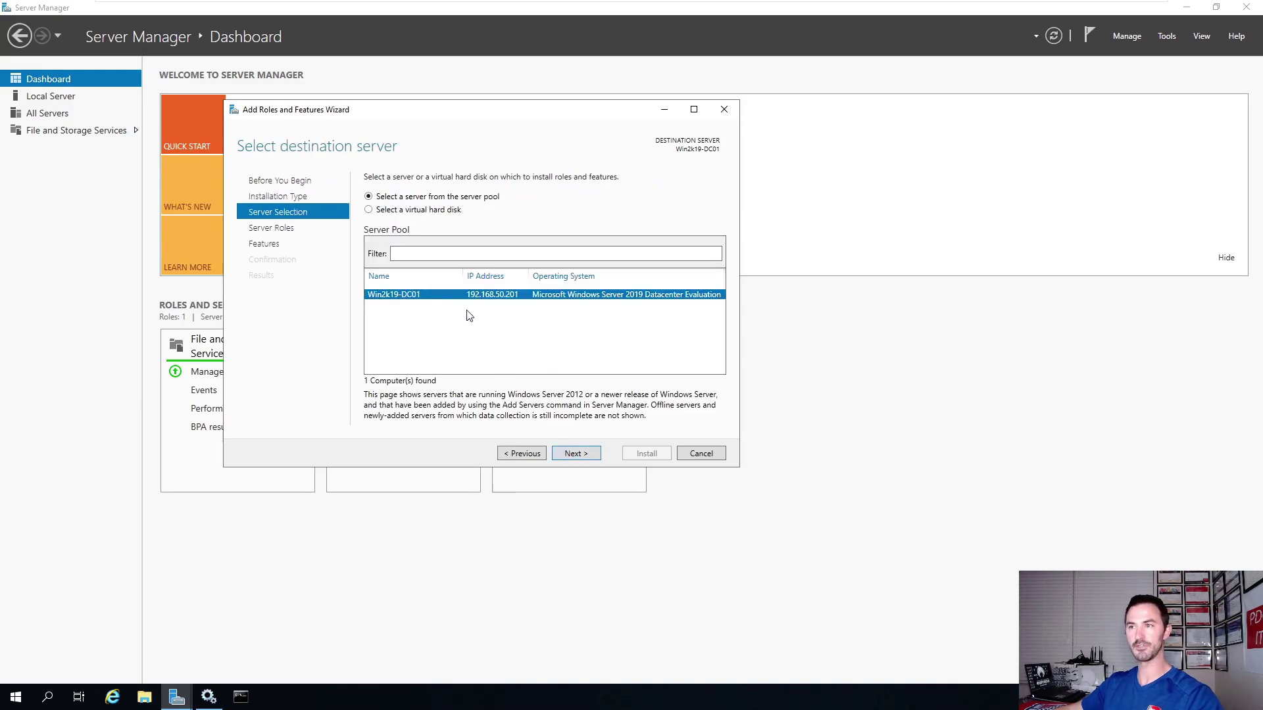
click(572, 453)
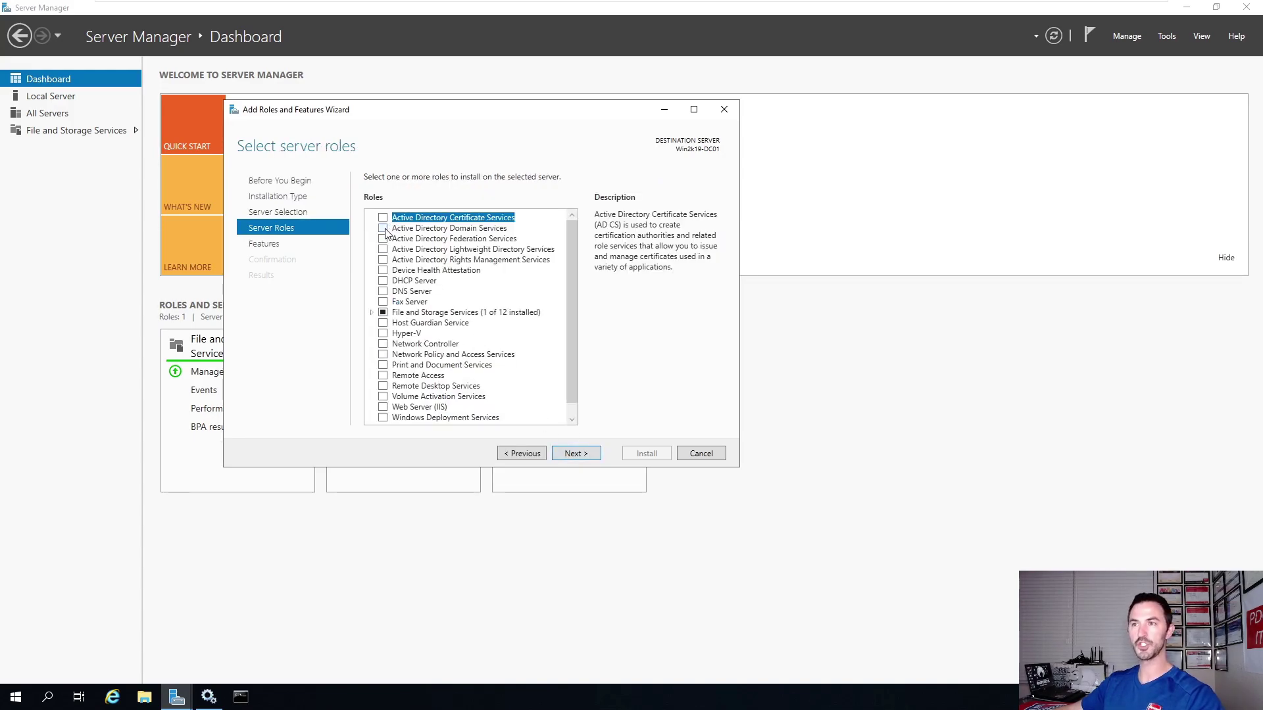
Select Active Directory Domain Services with its management features and install it.
click(383, 229)
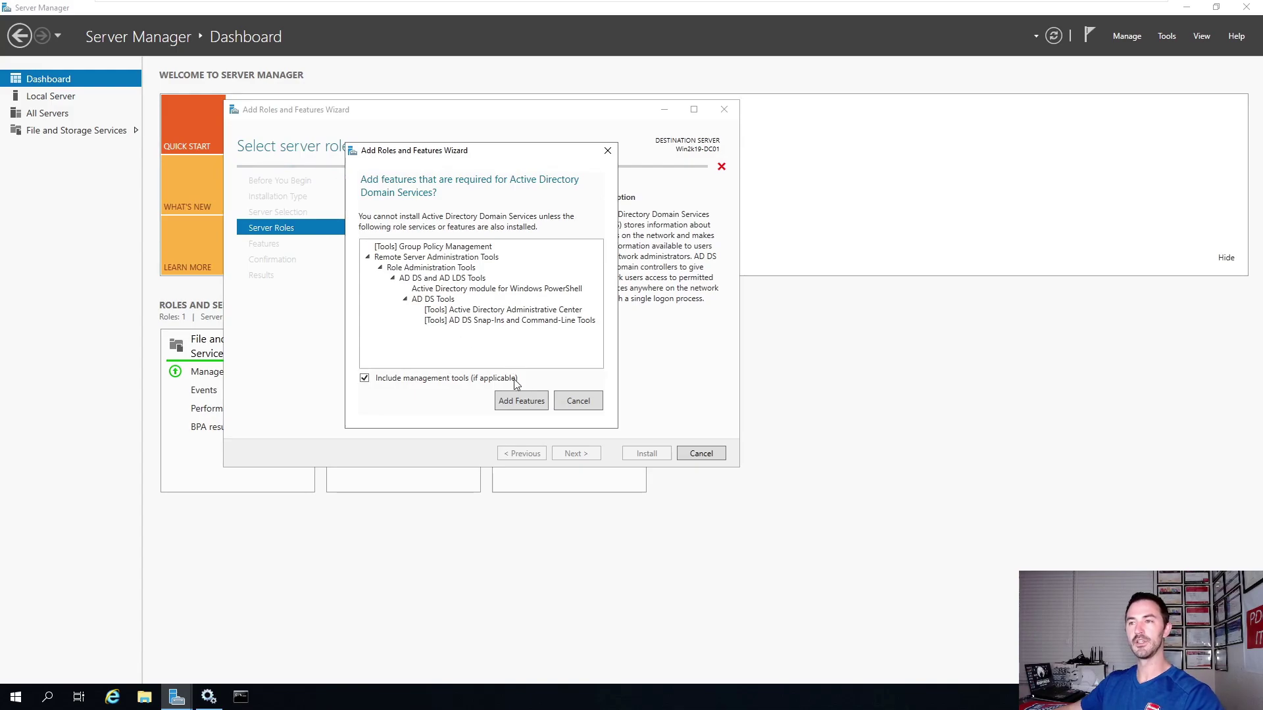
click(537, 407)
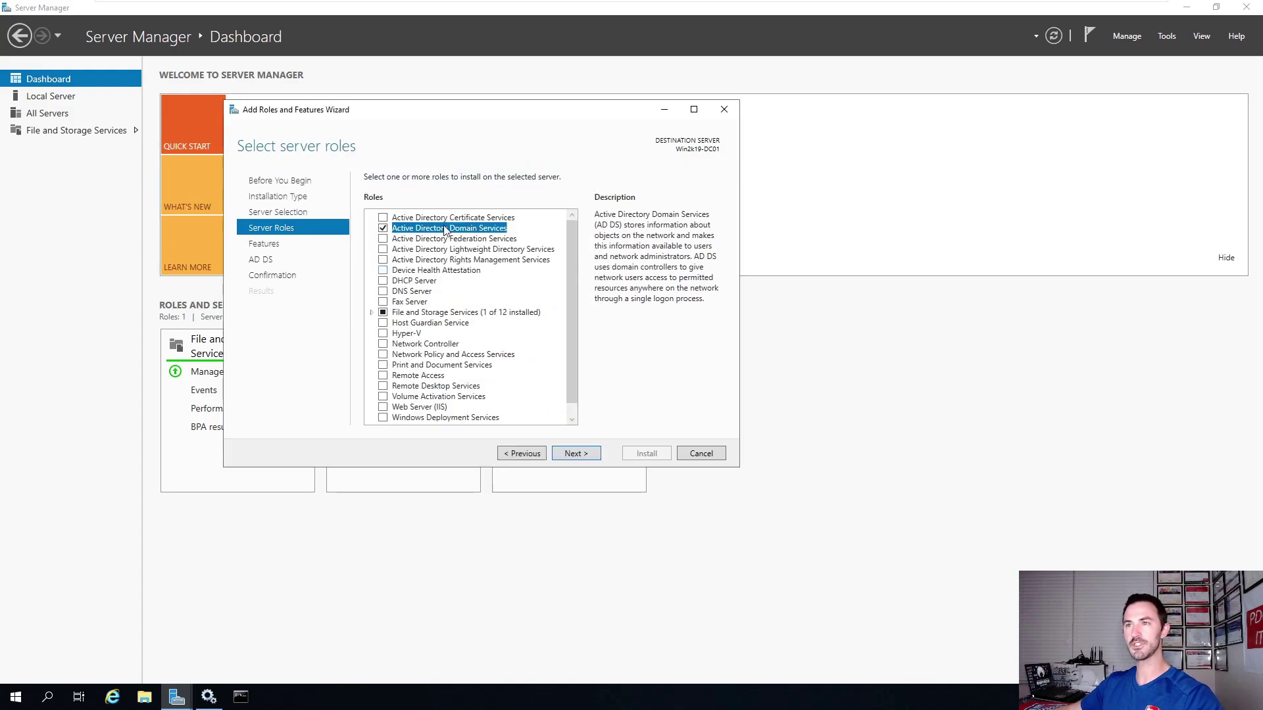
click(580, 463)
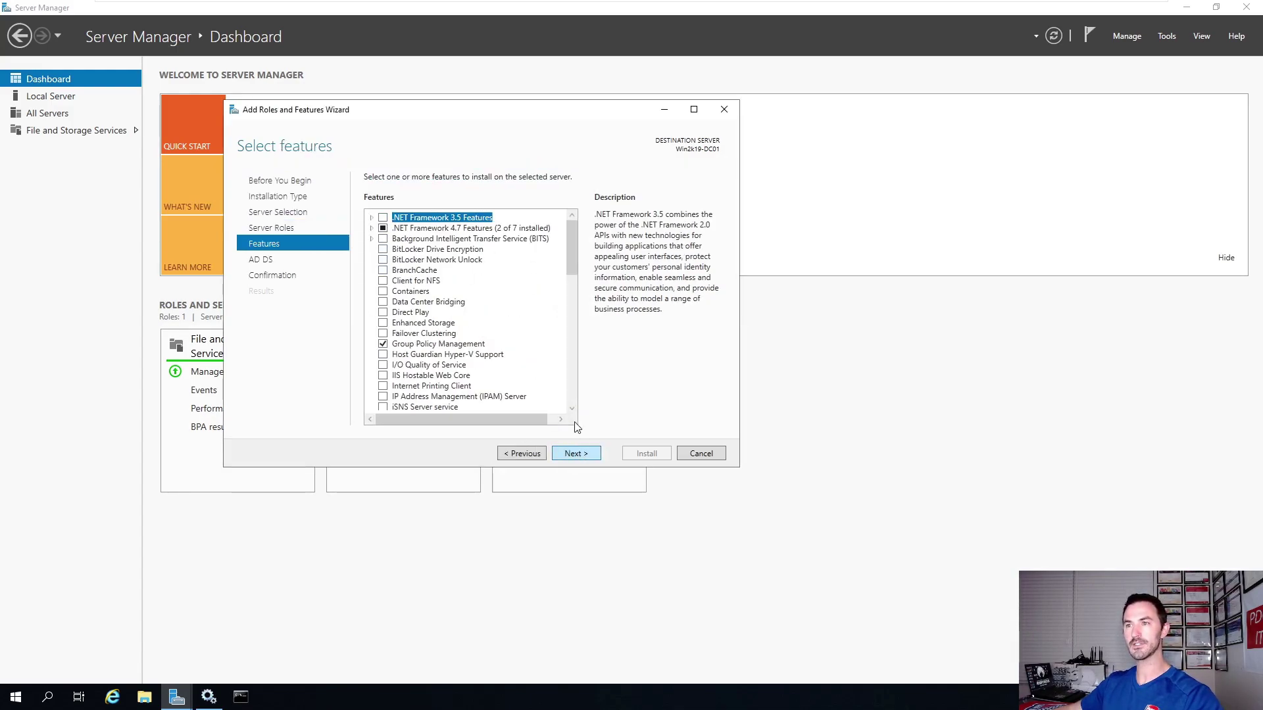
click(589, 461)
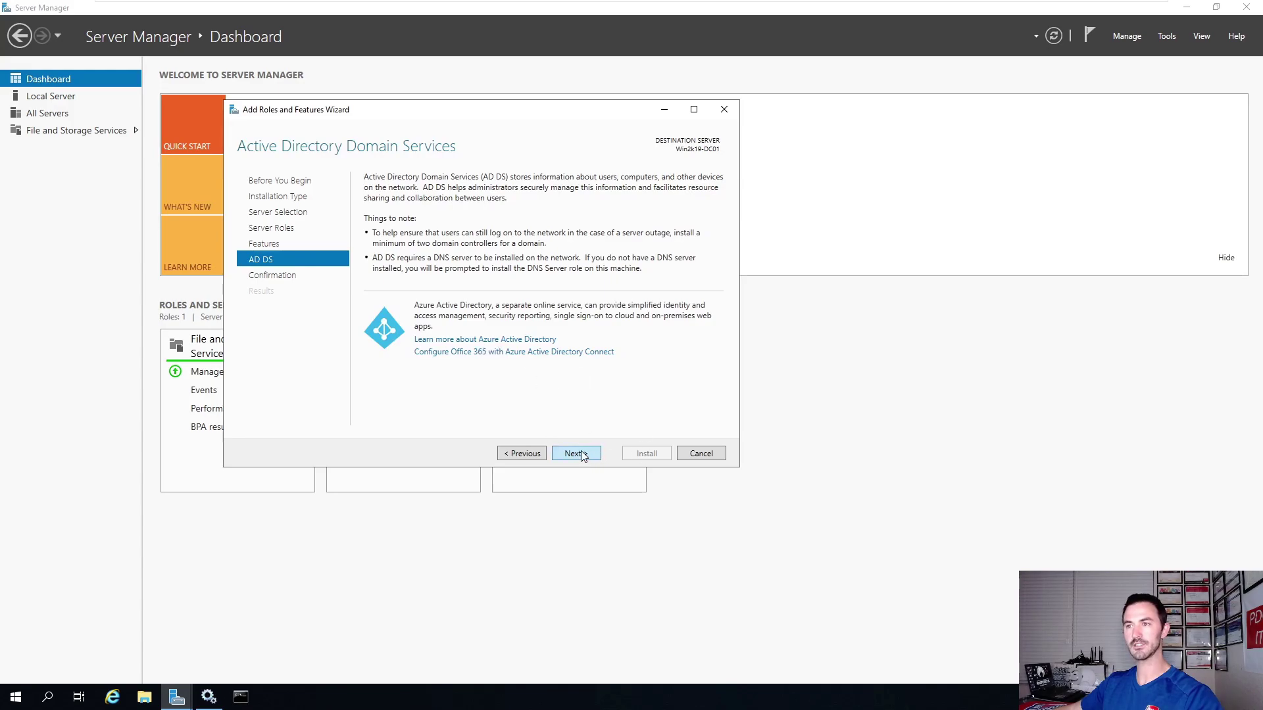
click(582, 455)
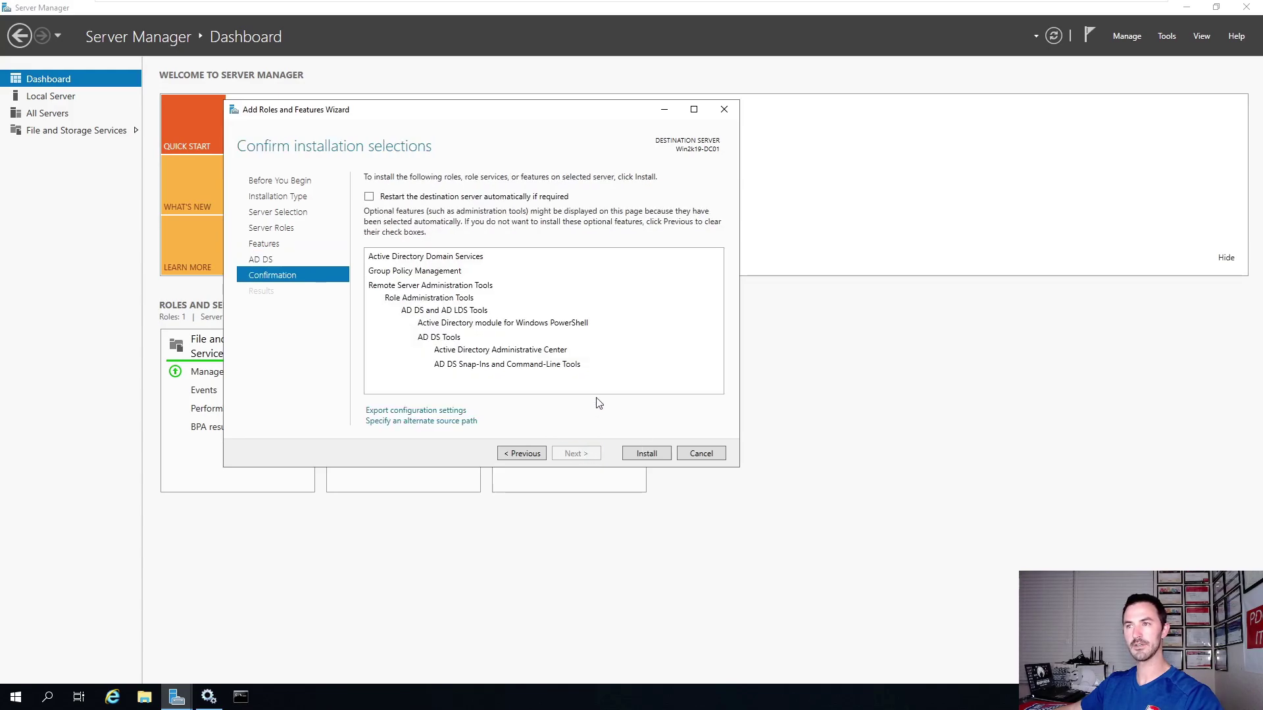
click(644, 454)
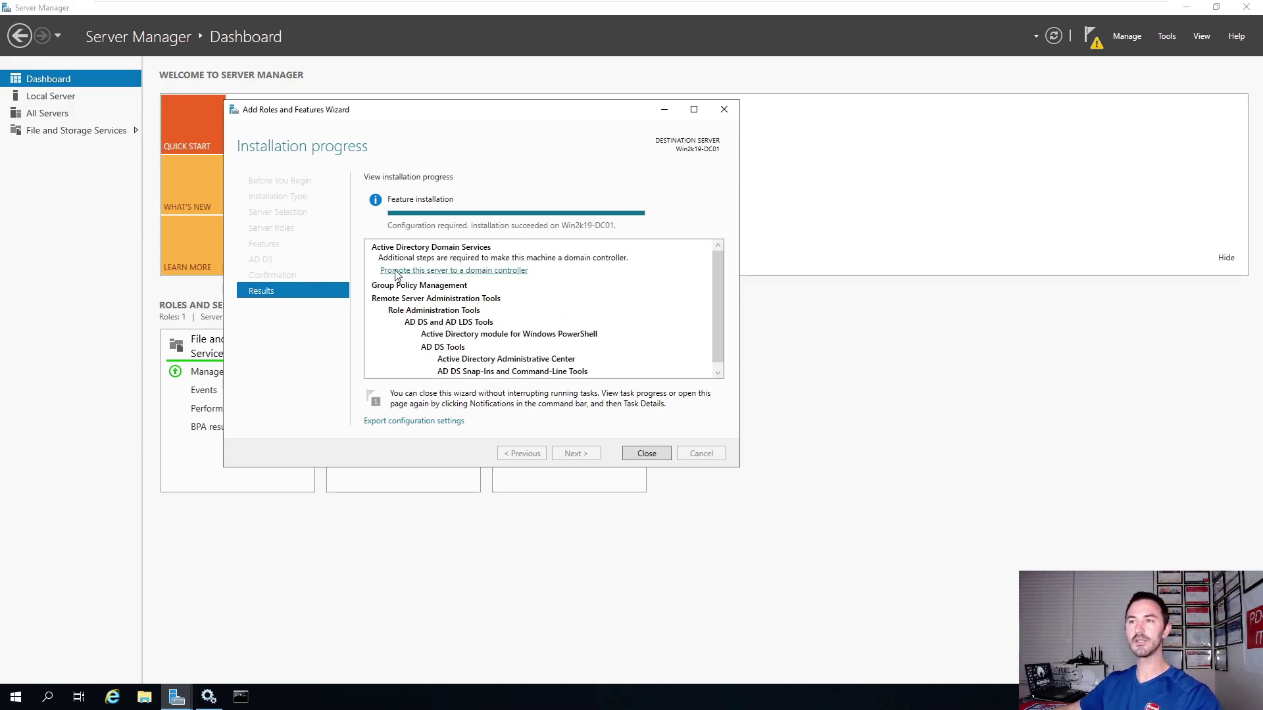
Launch 'Promote this server to a domain controller' from the installation results.
click(511, 275)
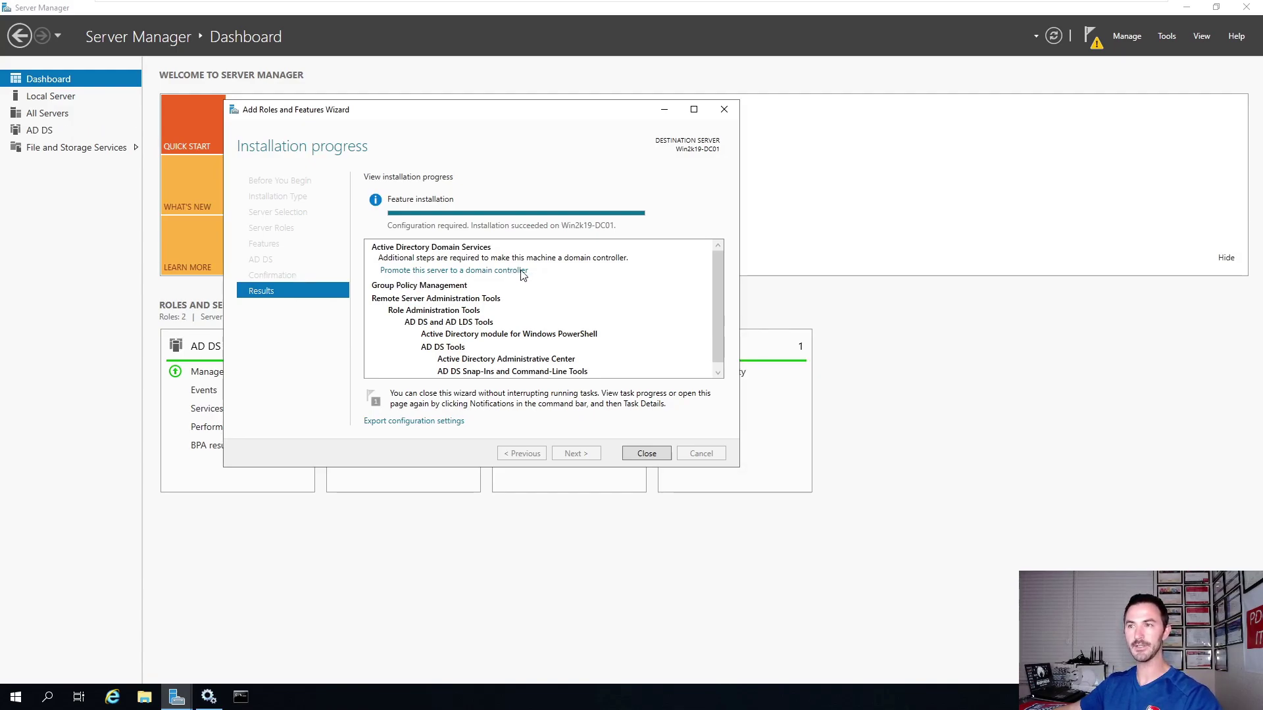
drag(339, 105, 523, 188)
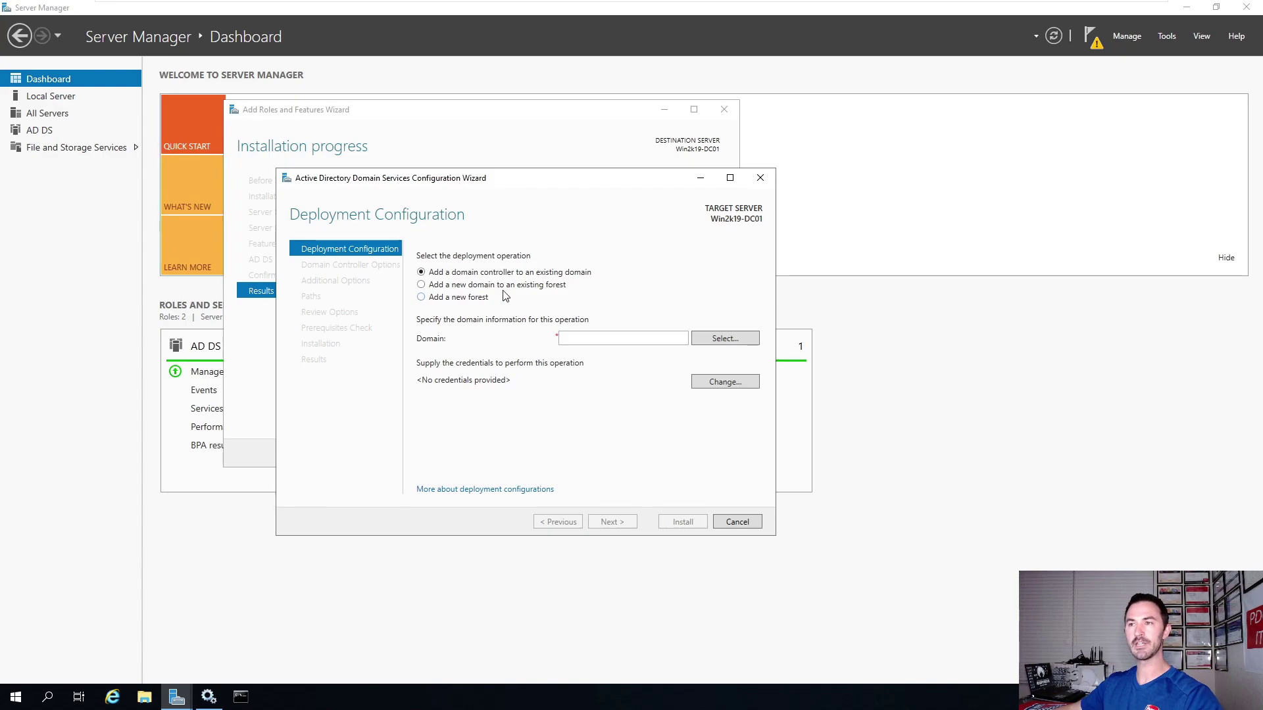
Choose a new forest with root domain INFOSECPAT.LOCAL and continue.
click(559, 288)
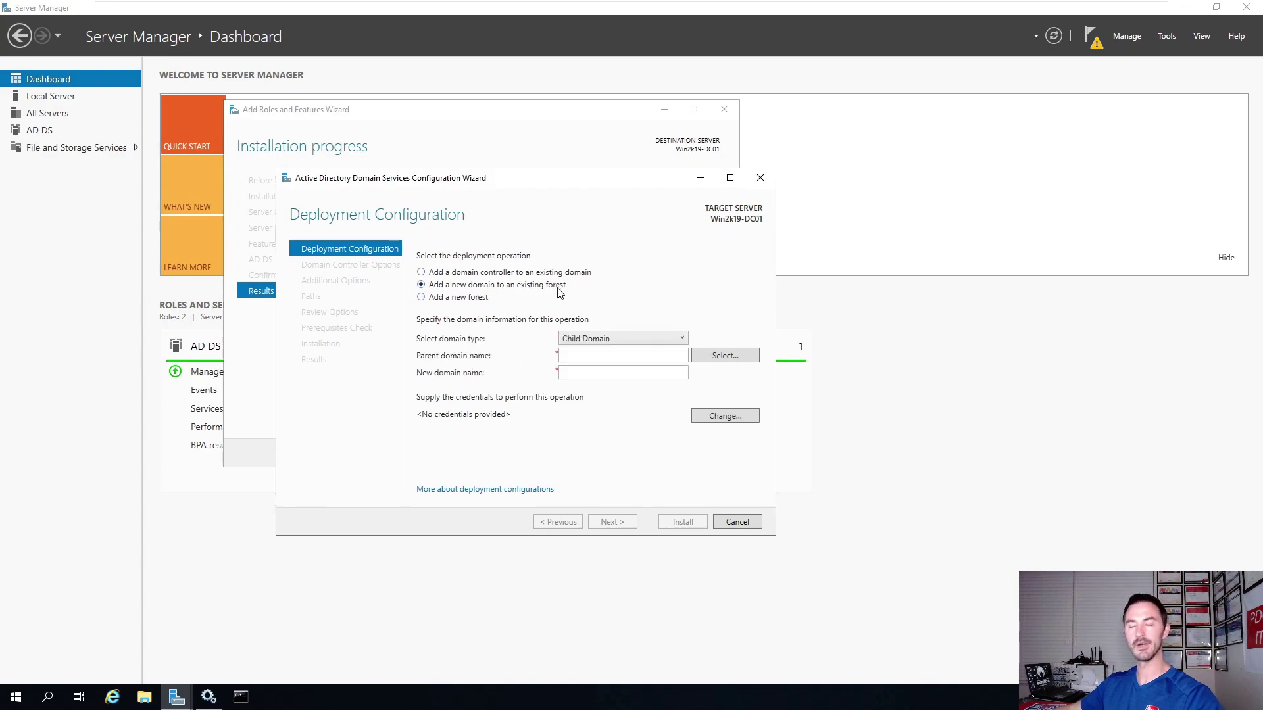
click(470, 300)
click(579, 338)
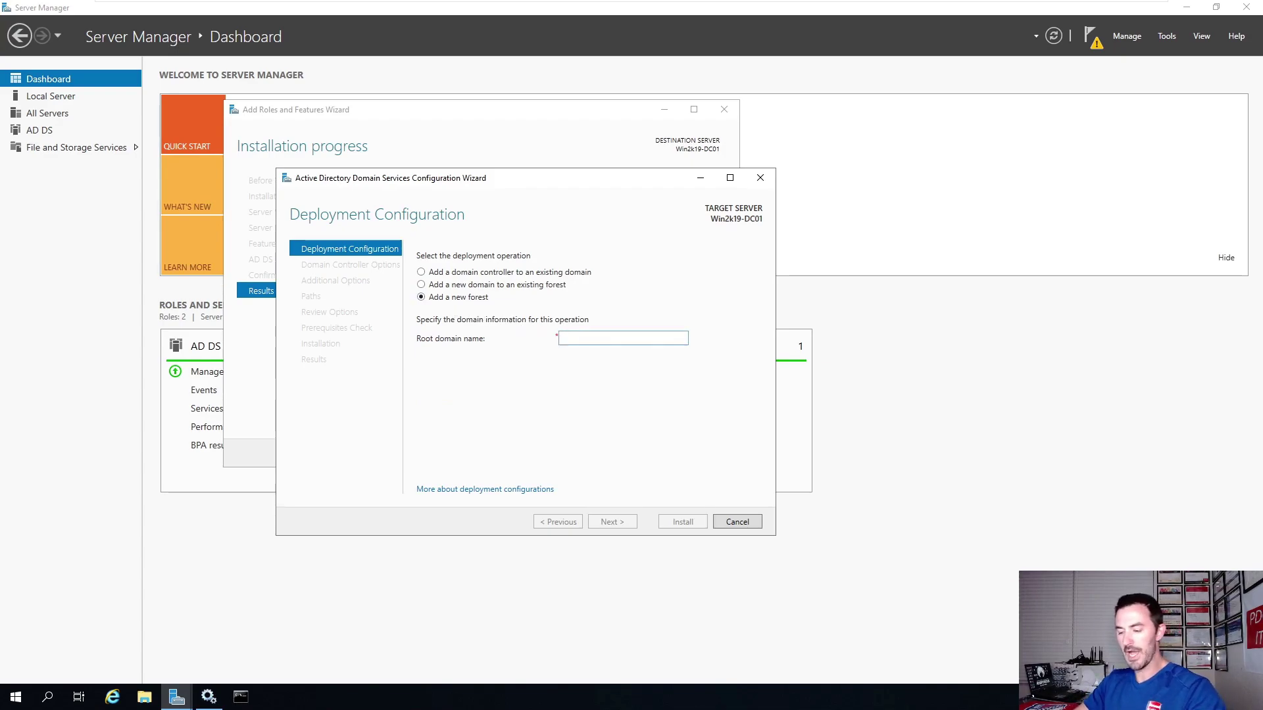
text(a)
key(BackSpace)
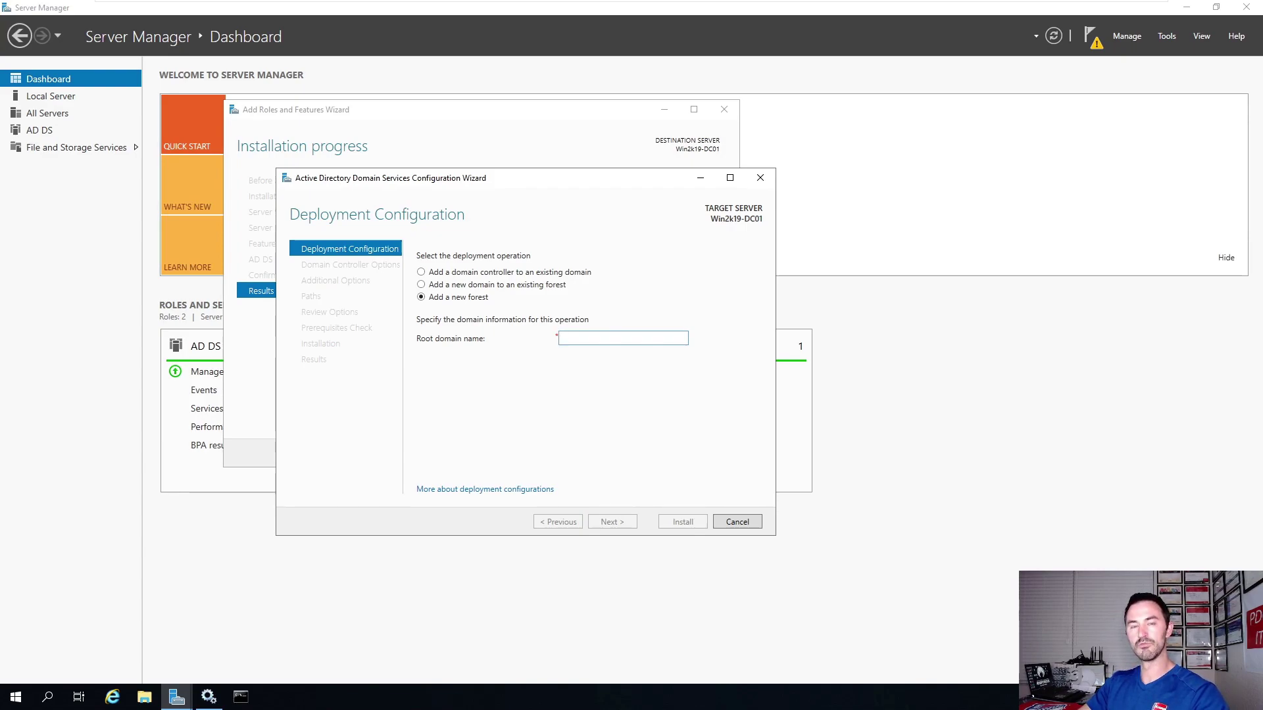
text(INFOSEC)
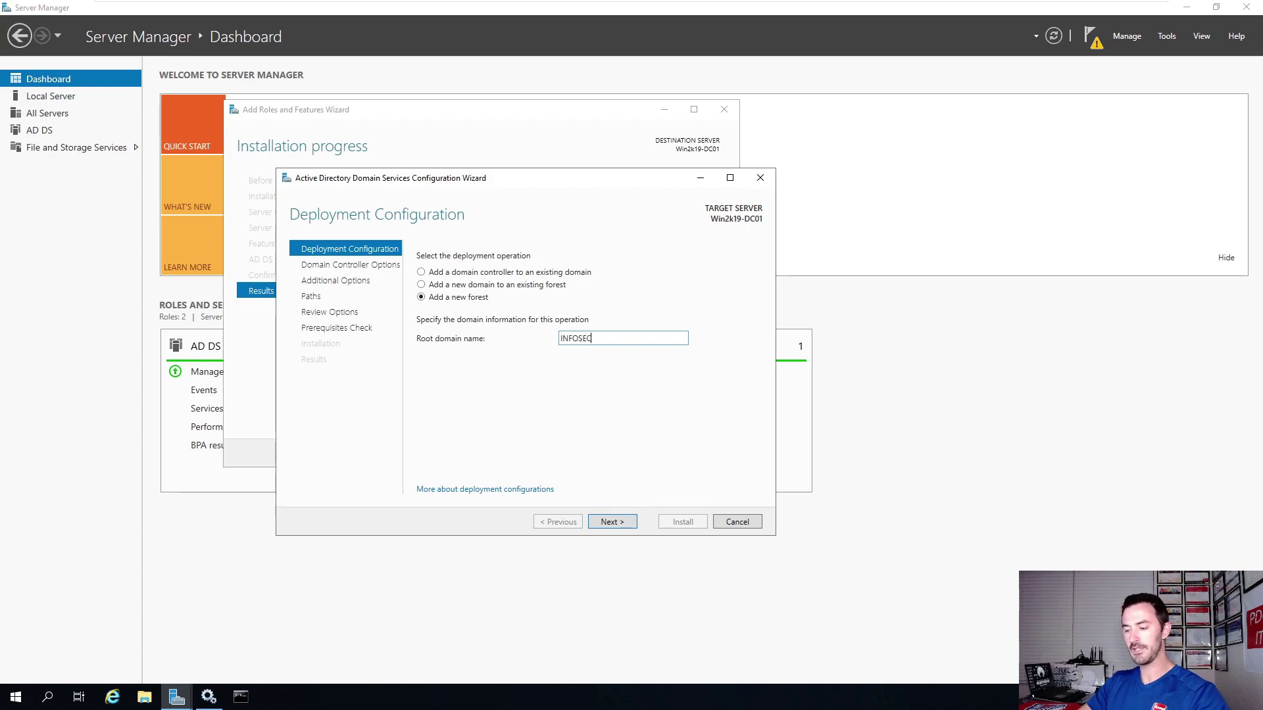
text(PAT.LOCAL)
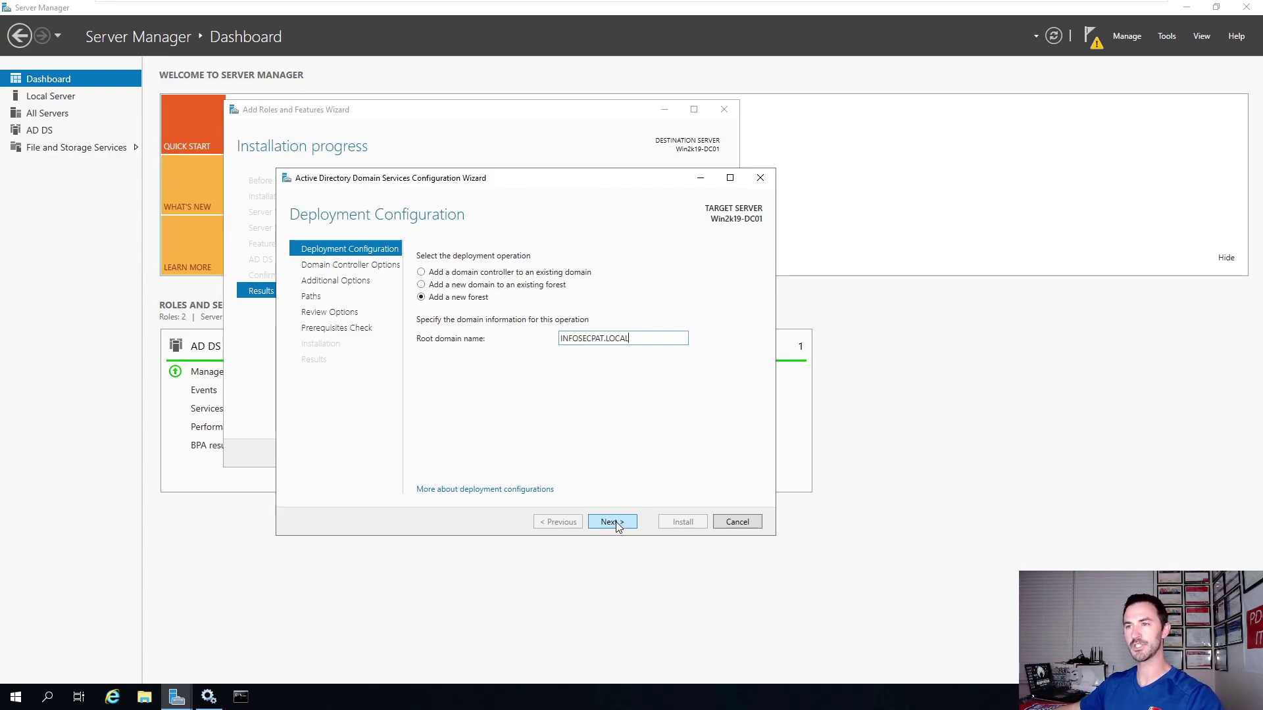
click(616, 522)
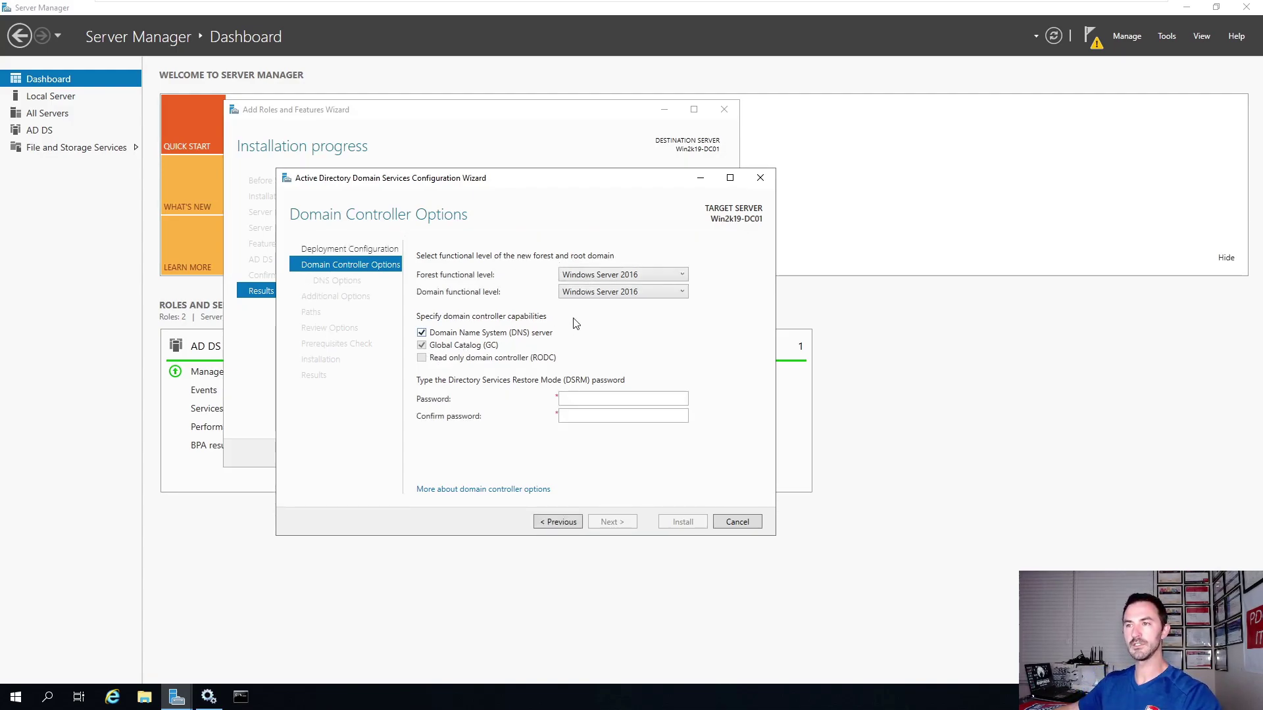
Set both forest and domain functional levels to Windows Server 2012.
click(600, 276)
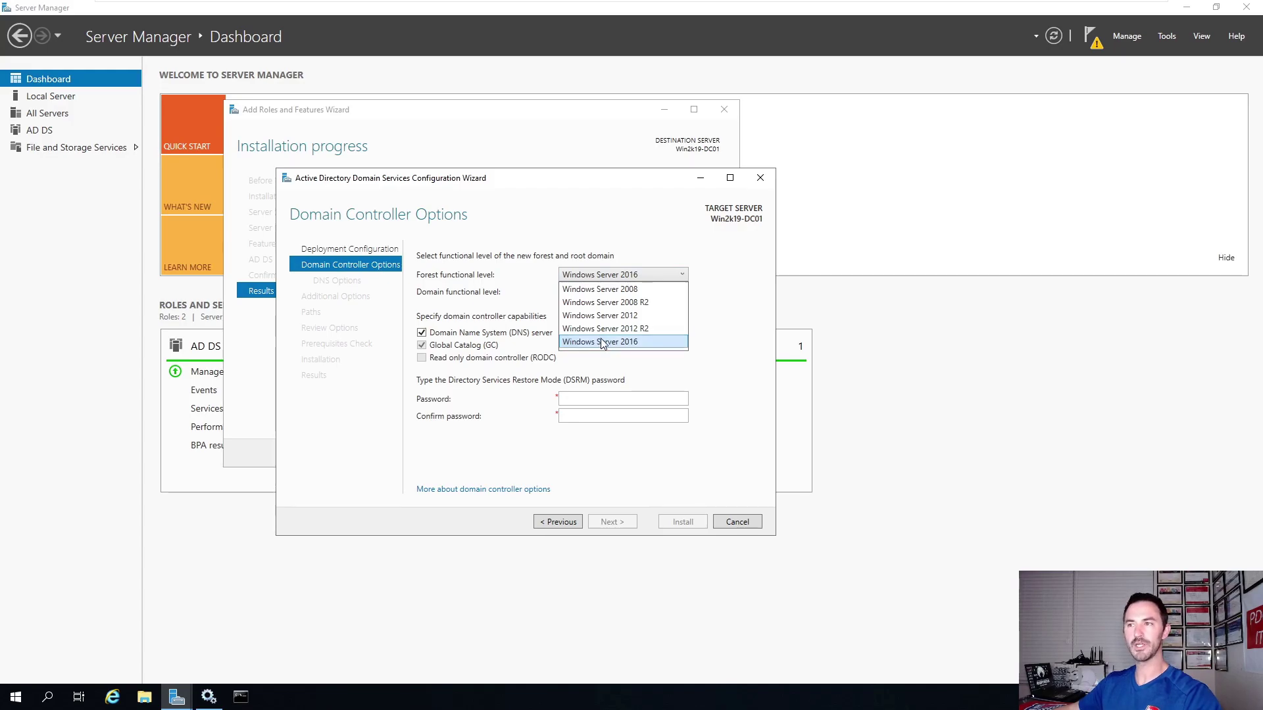
click(609, 316)
click(625, 292)
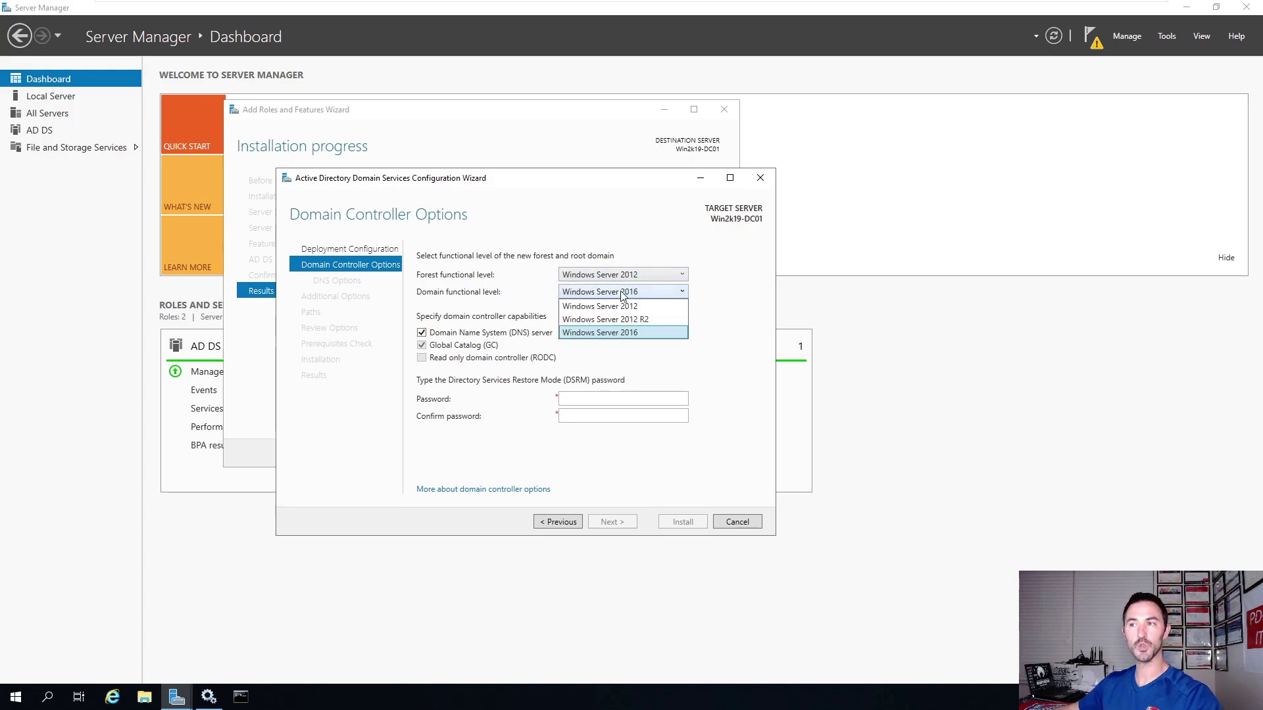
click(631, 318)
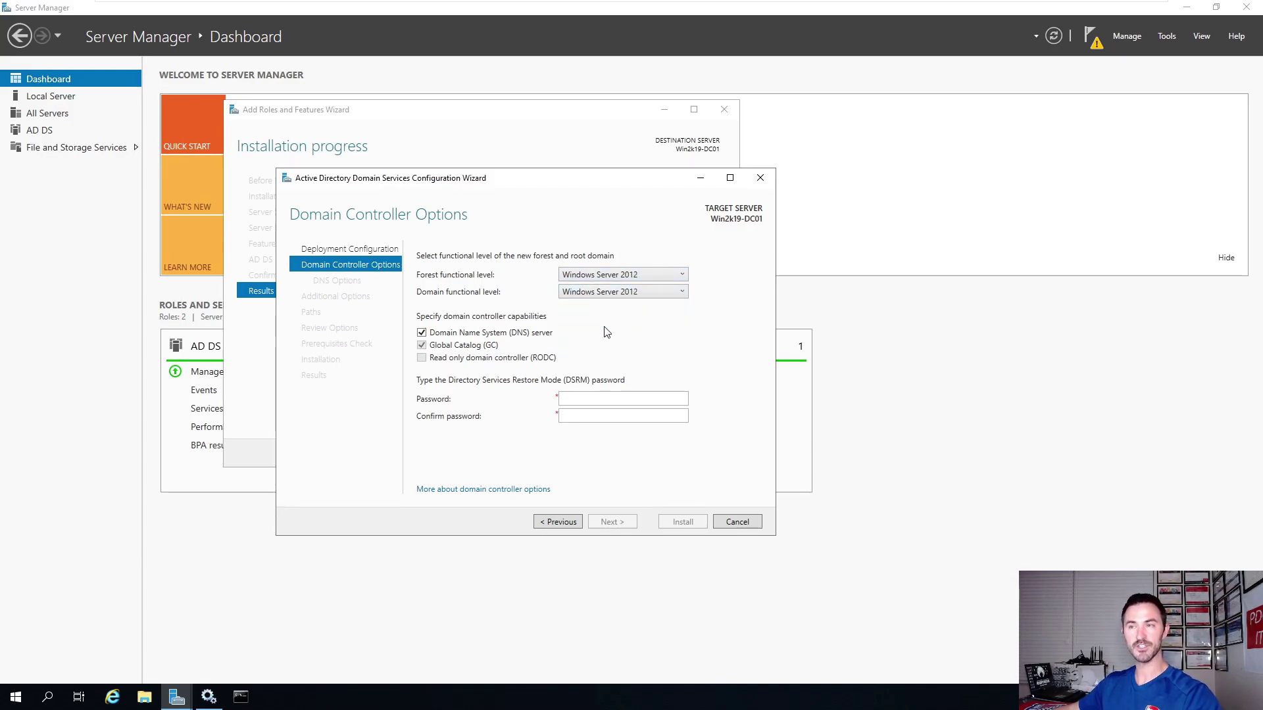
click(633, 293)
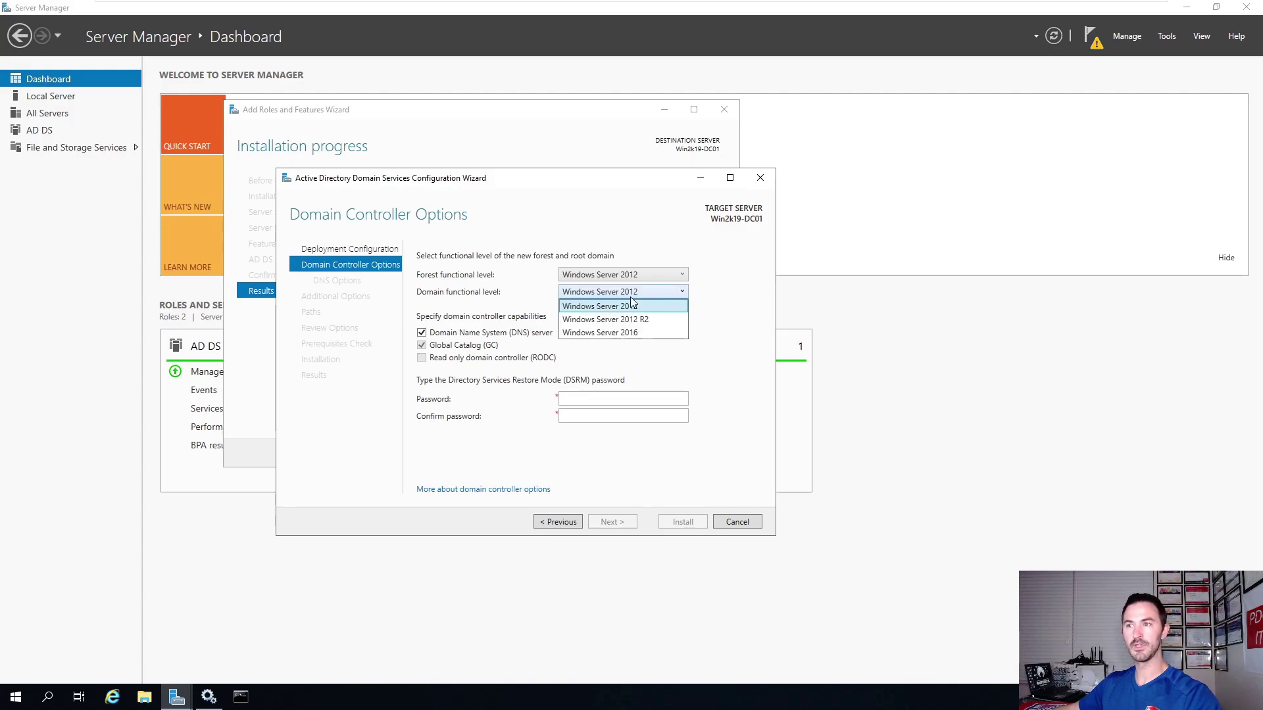
click(621, 332)
click(627, 293)
click(624, 306)
click(626, 295)
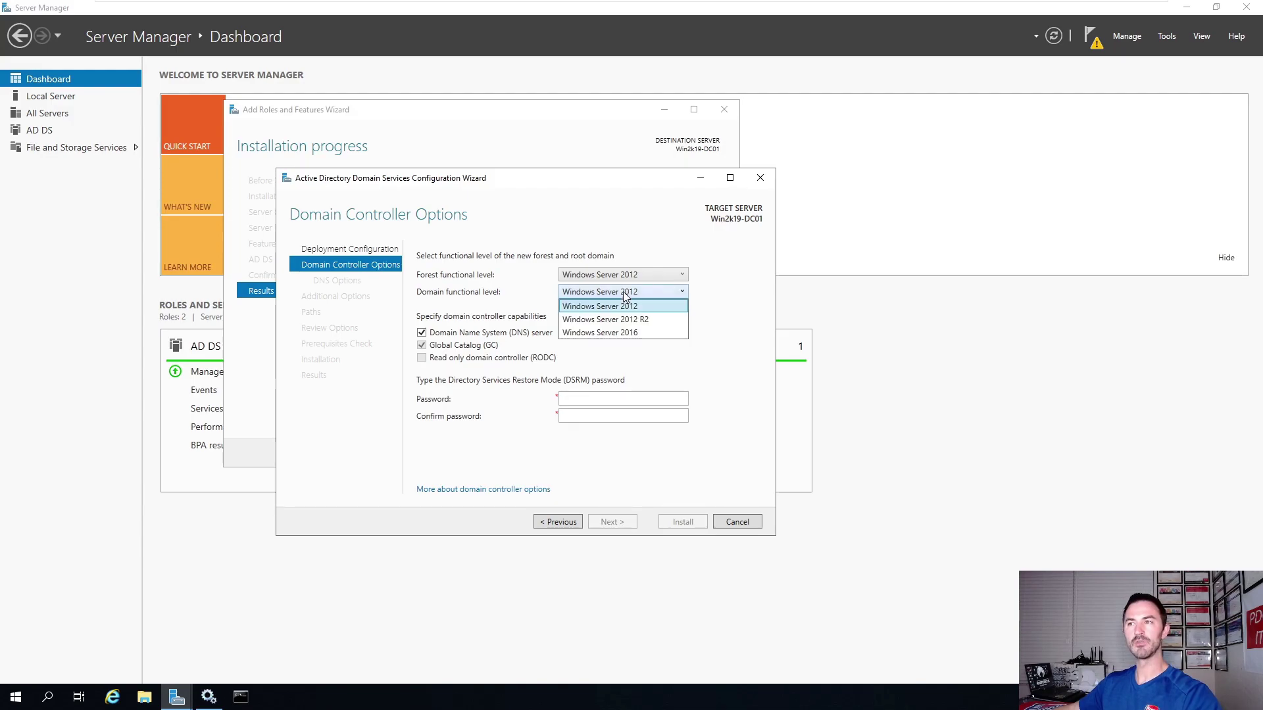
click(623, 319)
click(632, 293)
click(635, 305)
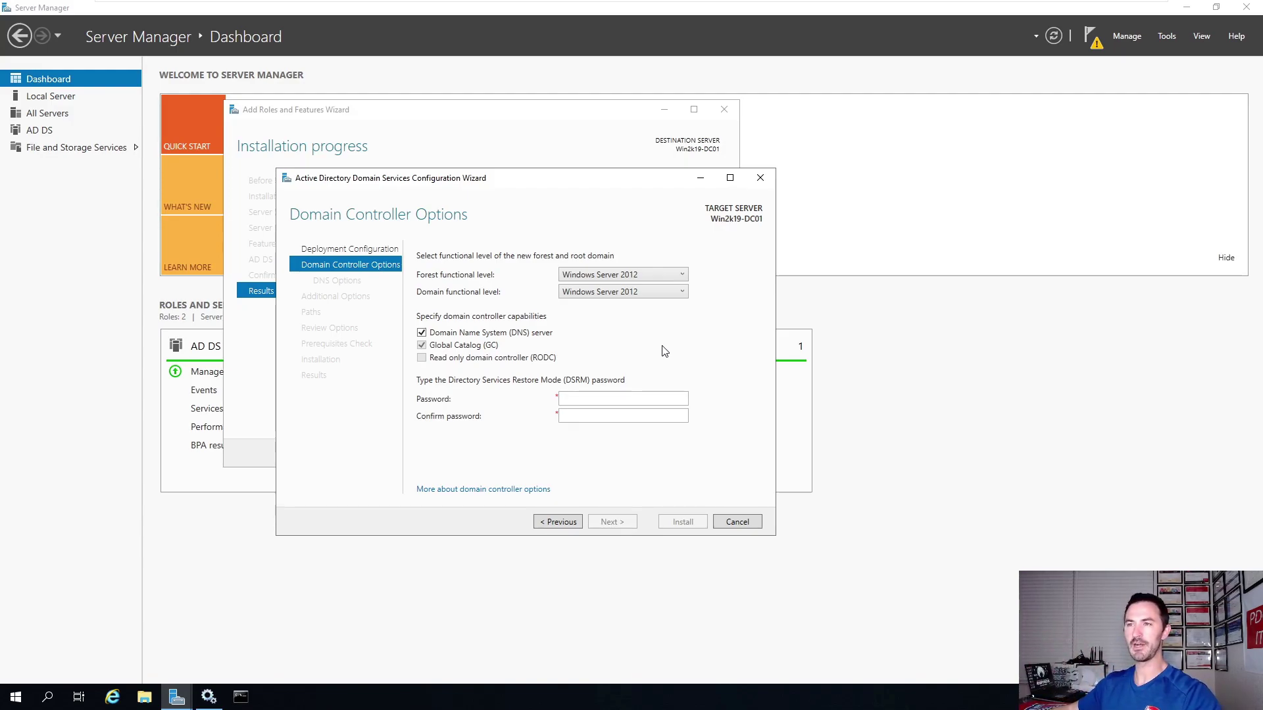
Enter and confirm the Directory Services Restore Mode password.
click(561, 400)
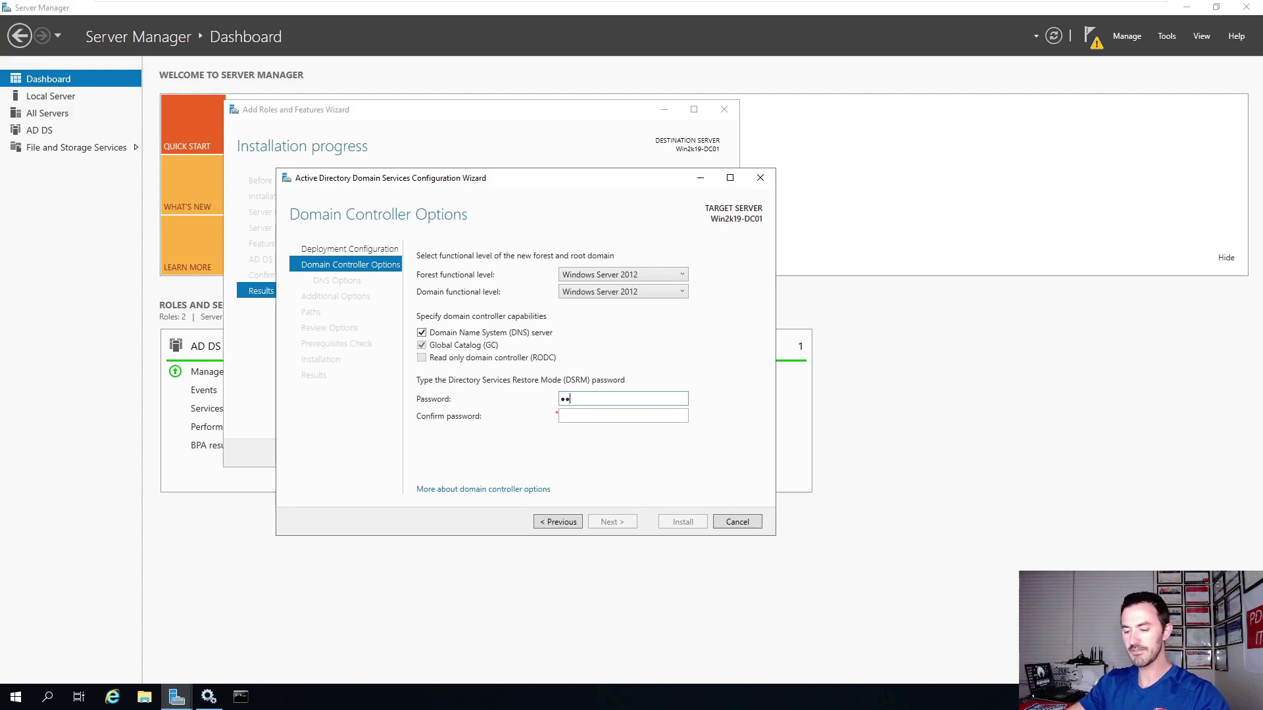
click(623, 416)
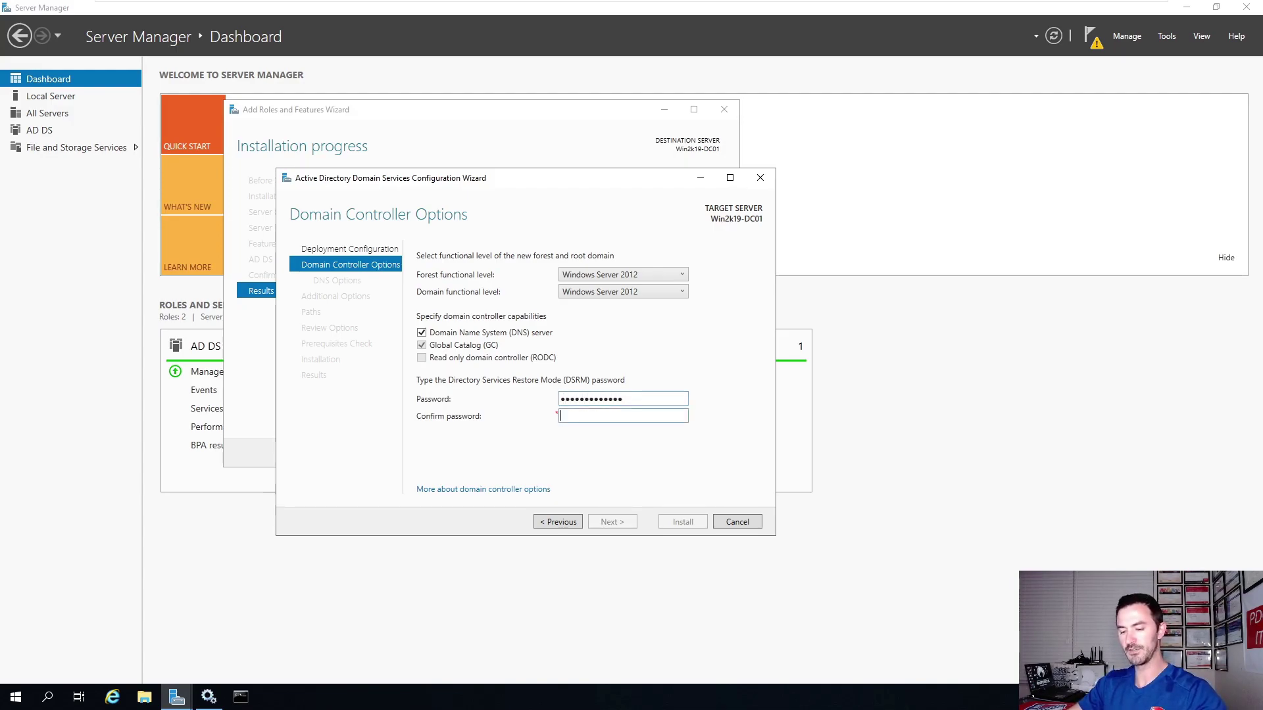
text(•••••••••••••)
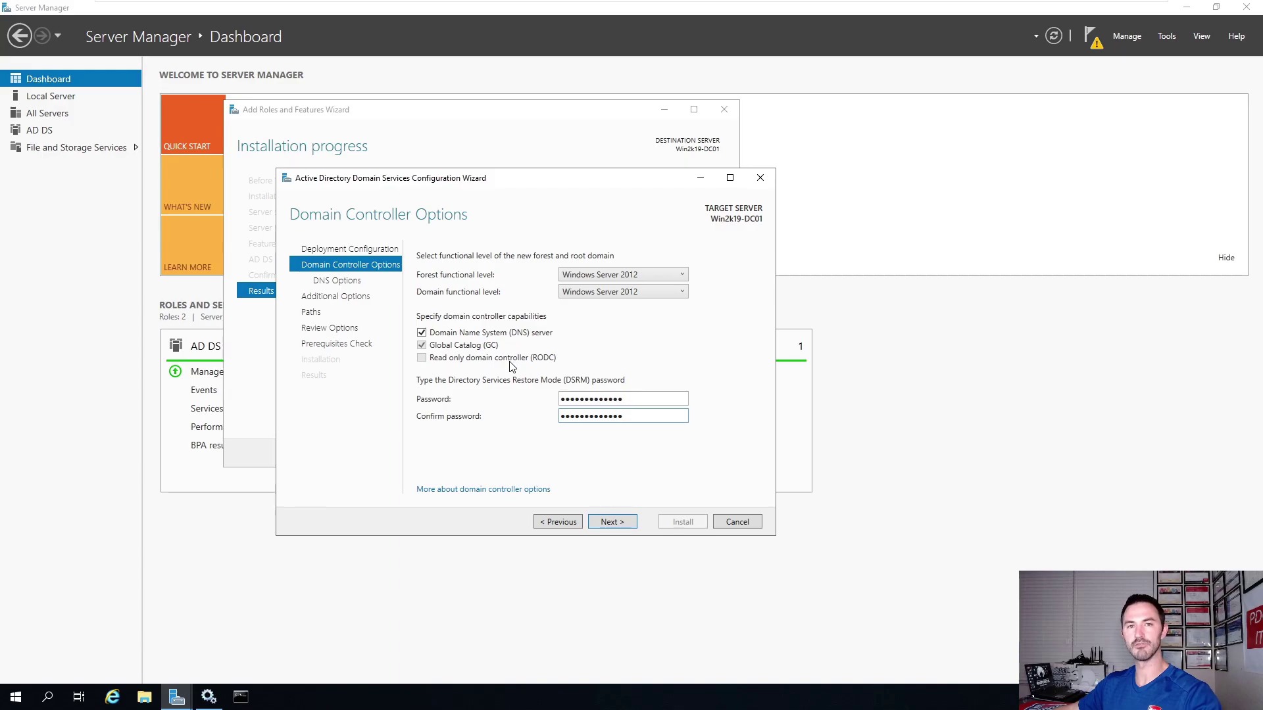
Accept no DNS delegation and NetBIOS name INFOSECPAT, reaching the default Paths page.
click(613, 523)
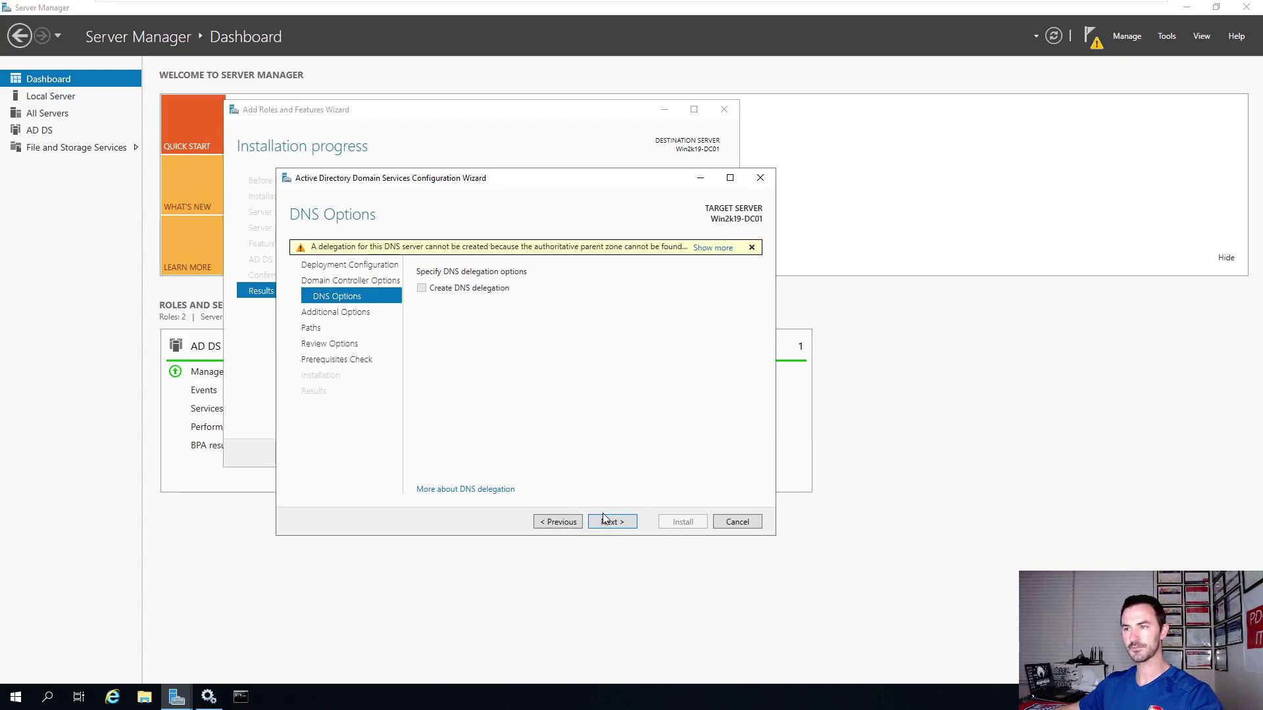
click(603, 520)
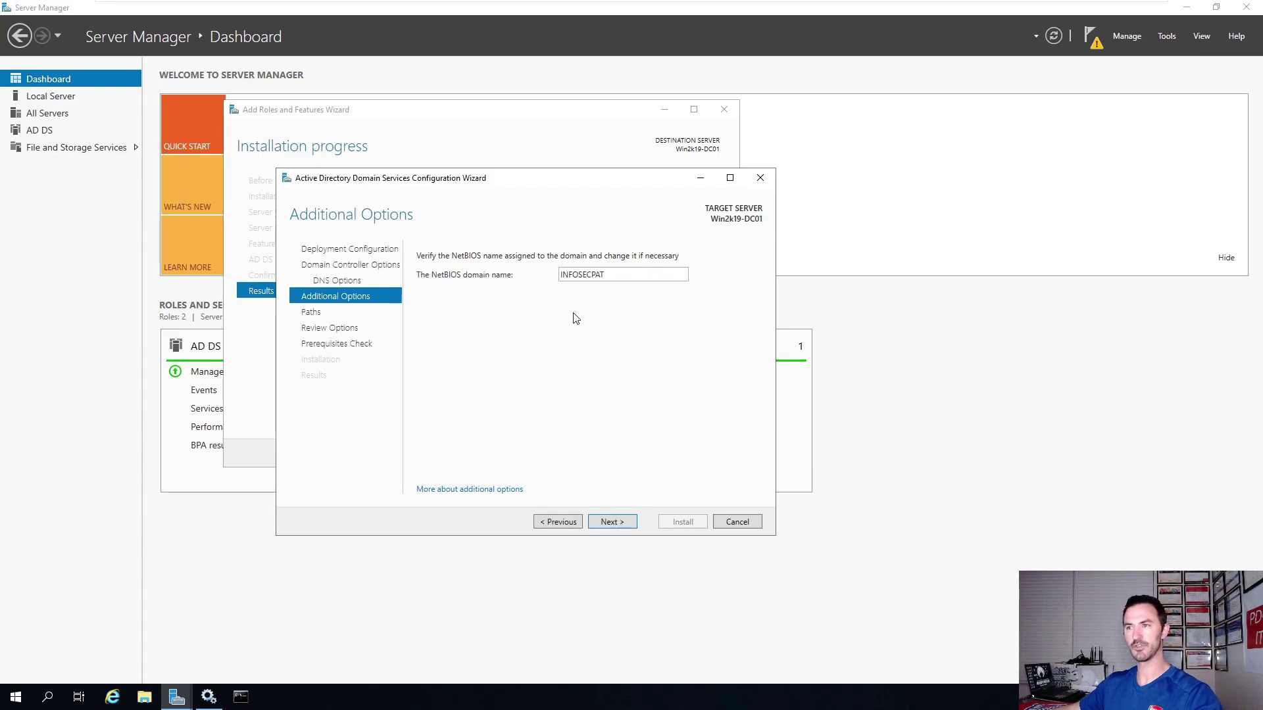
click(612, 519)
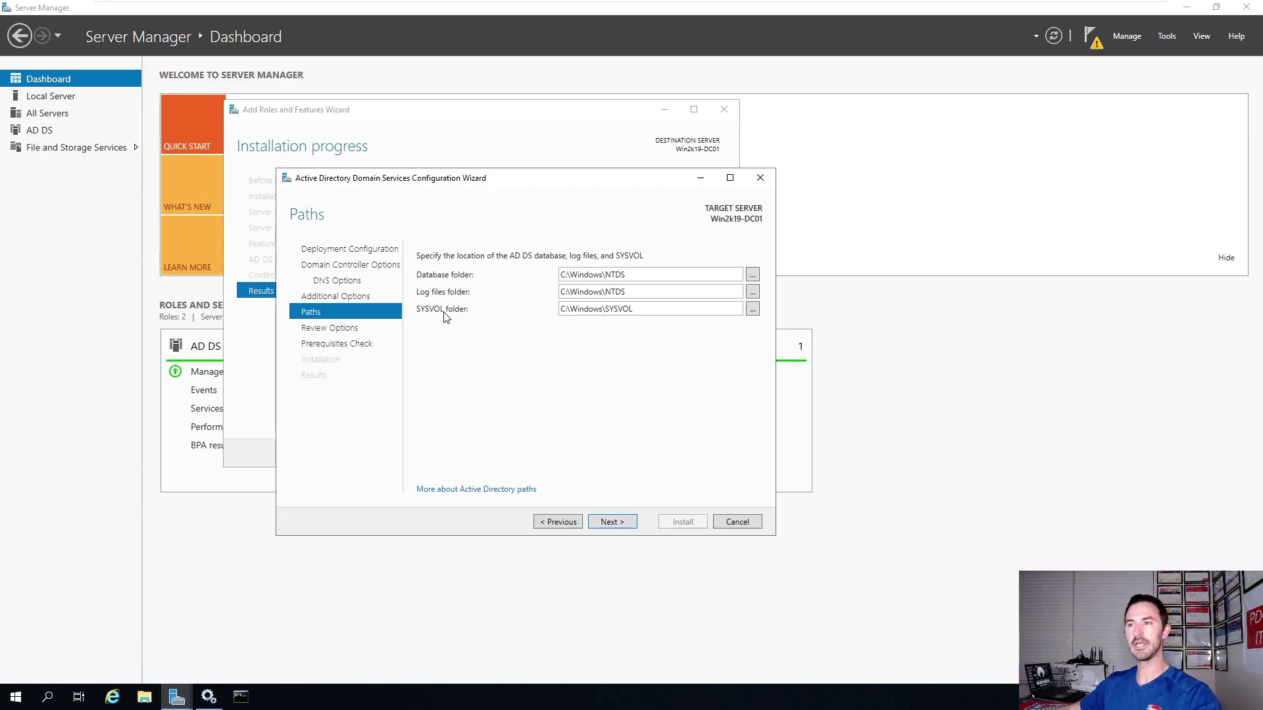
Review the chosen options and show the generated deployment PowerShell script.
click(617, 525)
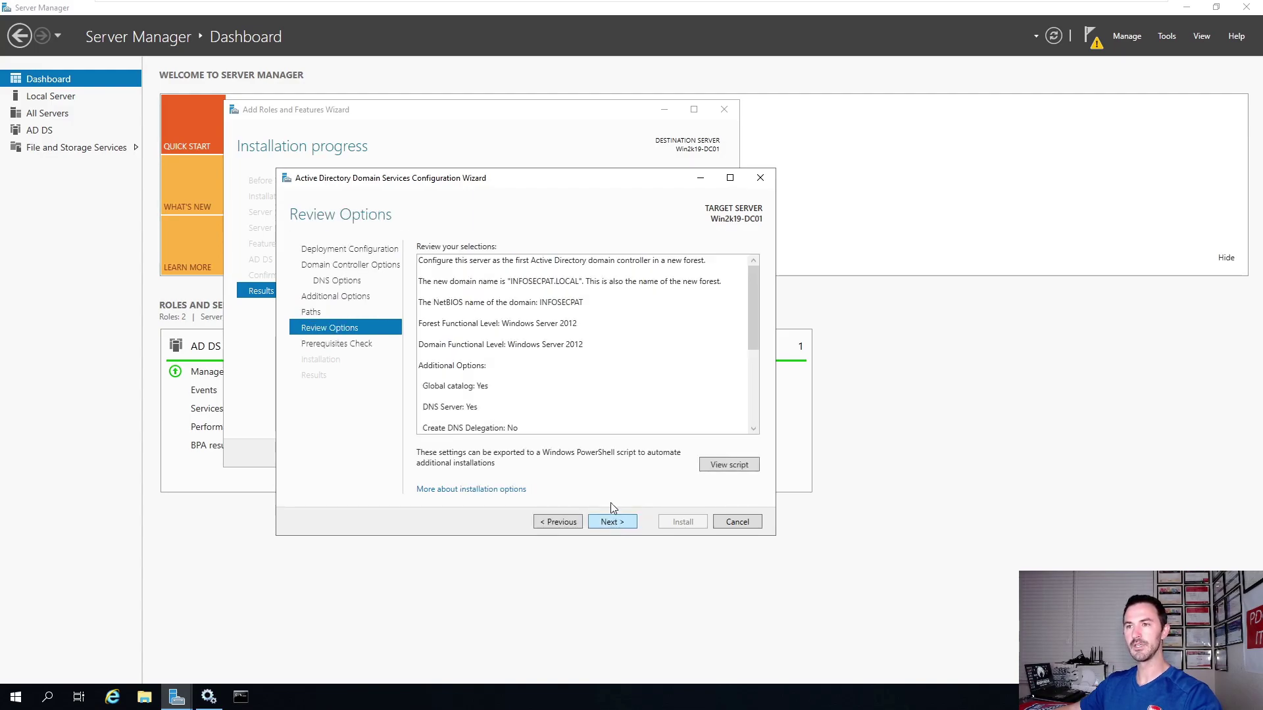
scroll(582, 344, down, 3)
scroll(583, 344, up, 3)
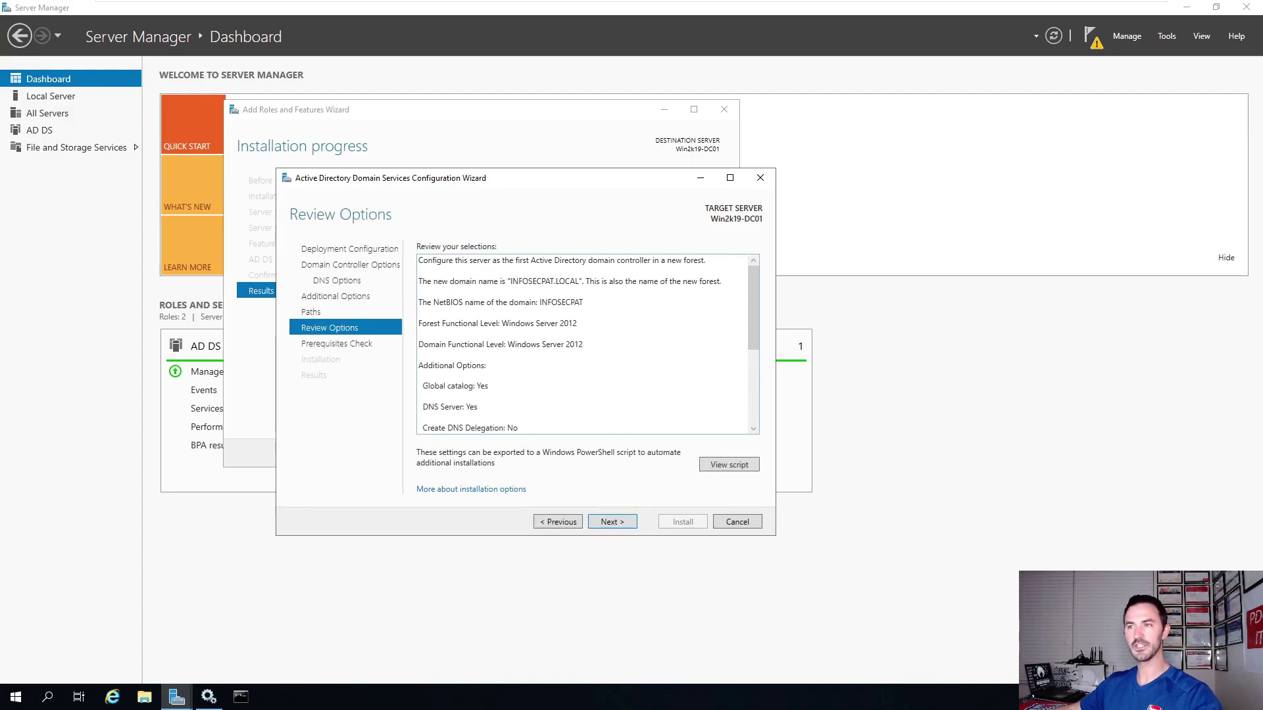
scroll(582, 344, down, 5)
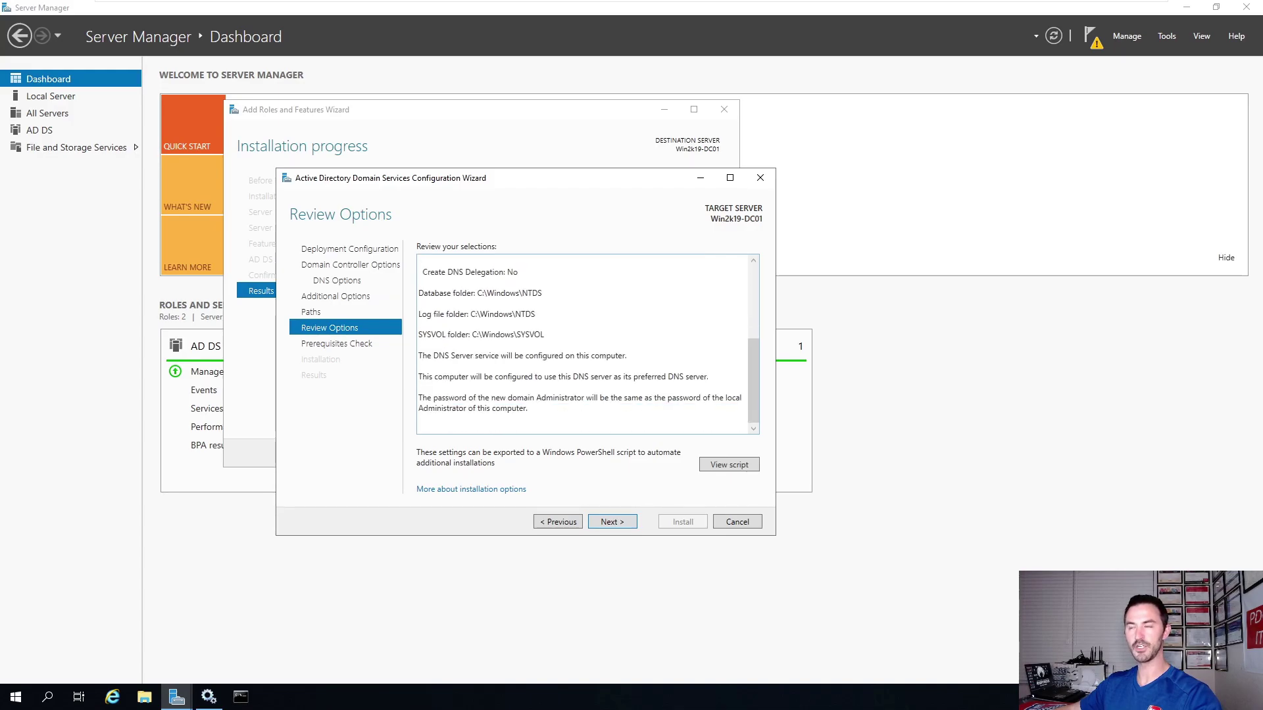
click(719, 467)
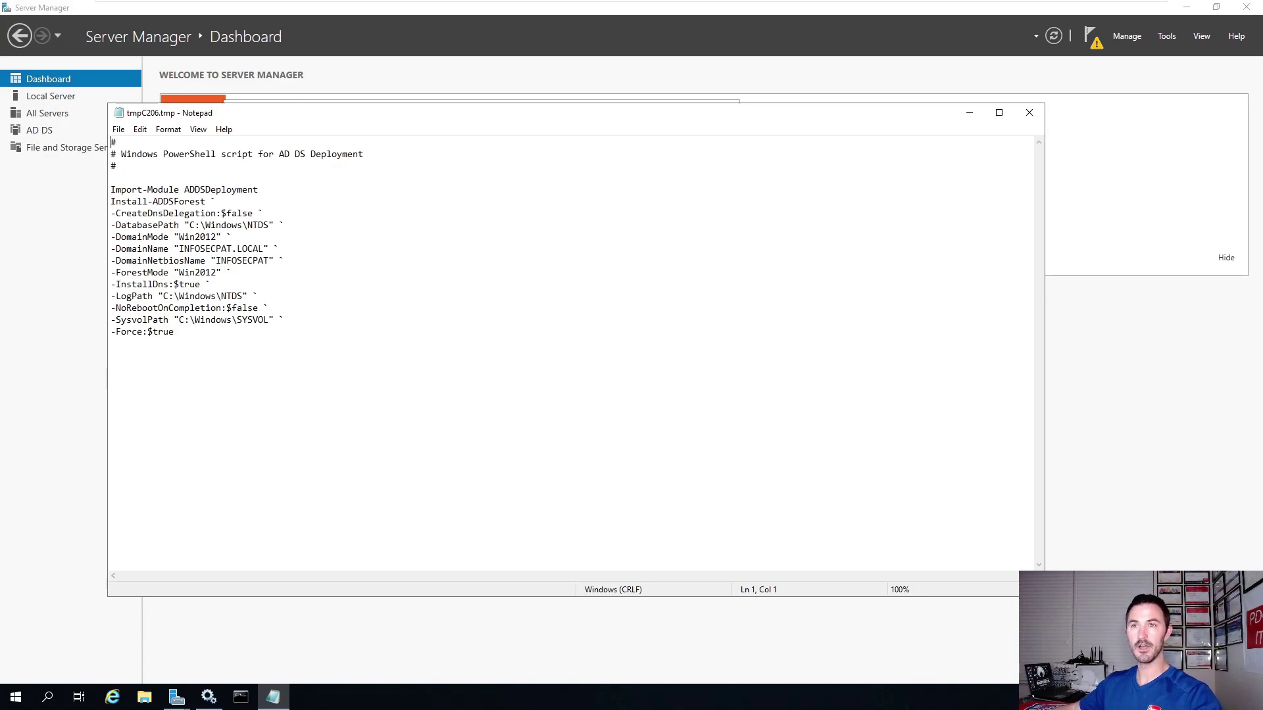
Save the script from Notepad to the Desktop as FIRSTDC.
click(118, 129)
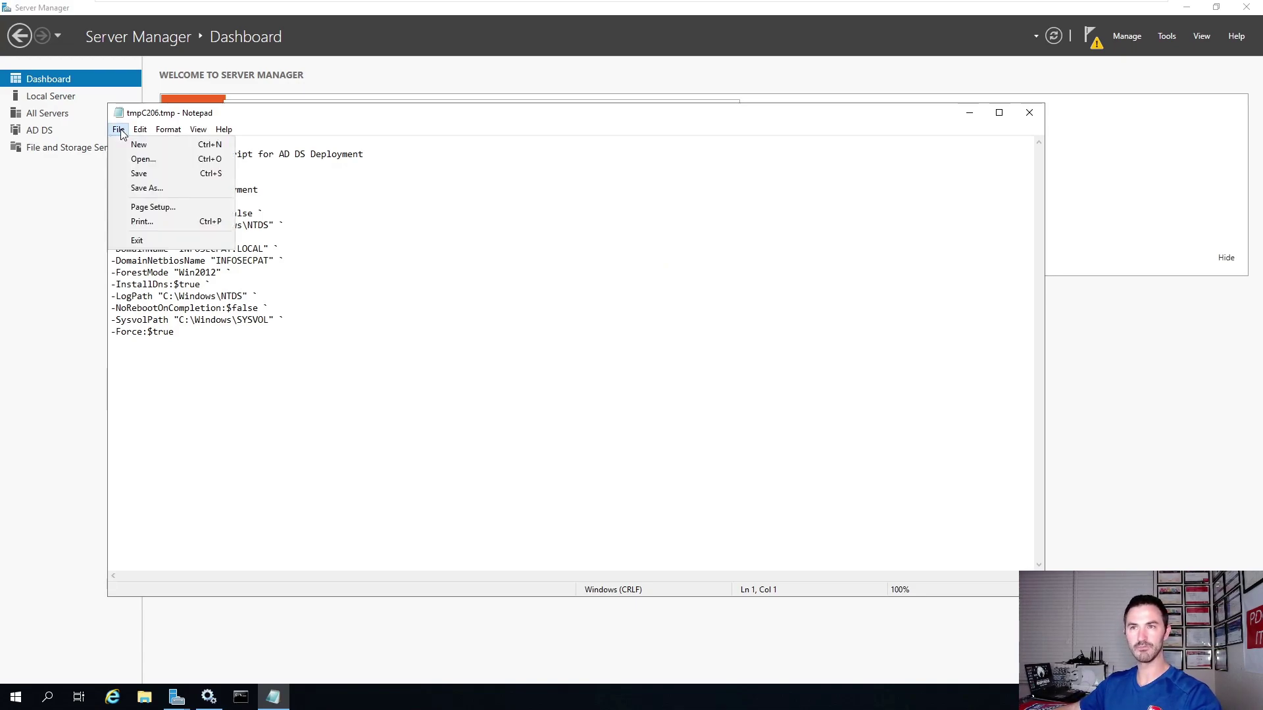
click(138, 186)
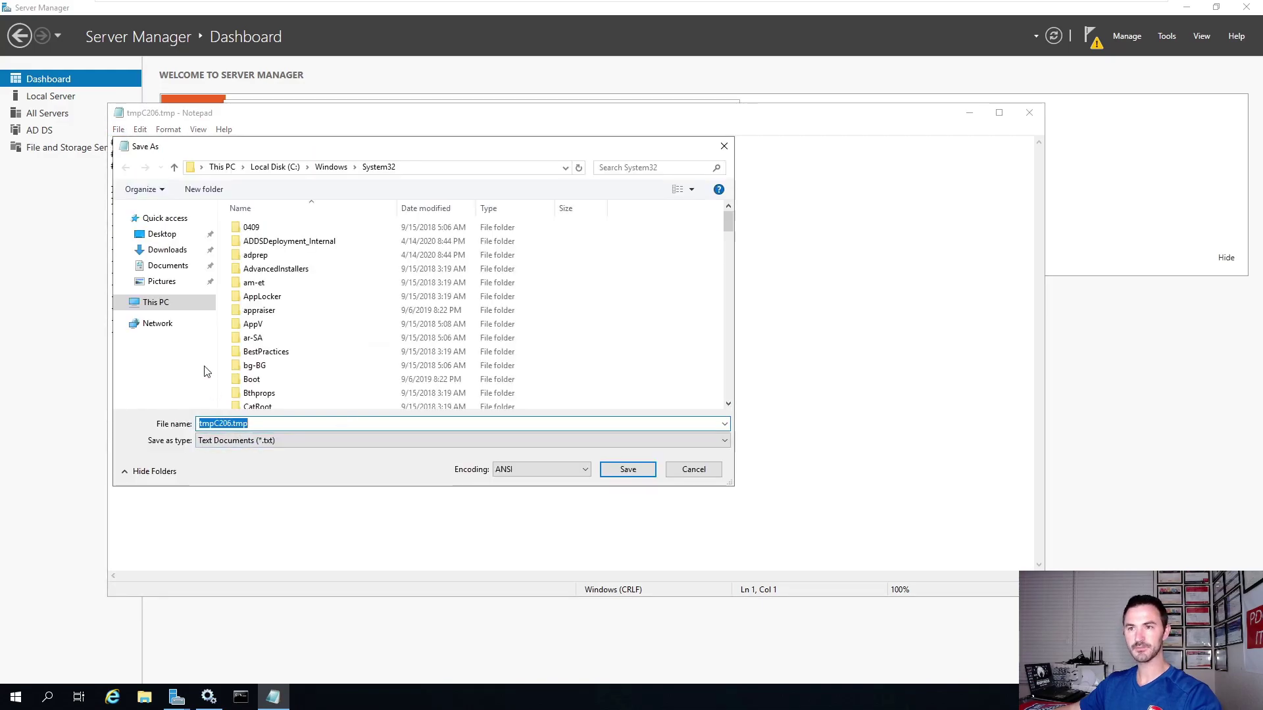
click(157, 234)
click(253, 425)
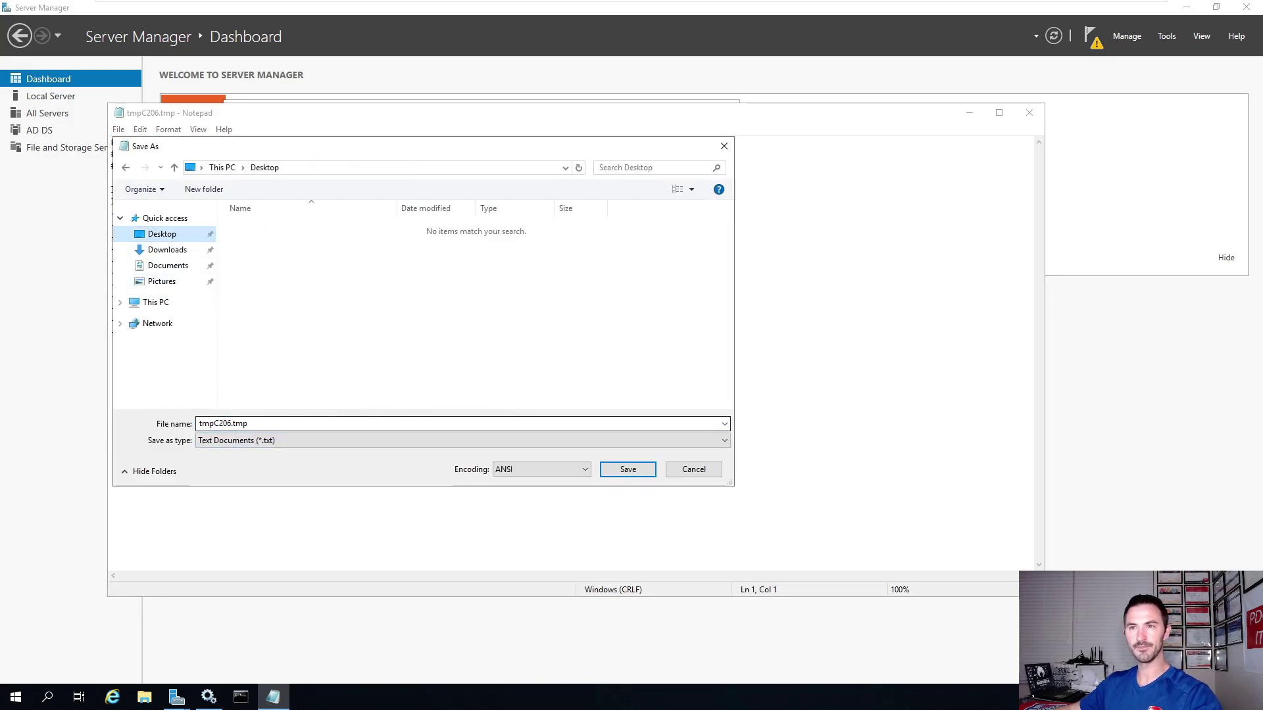
double_click(253, 425)
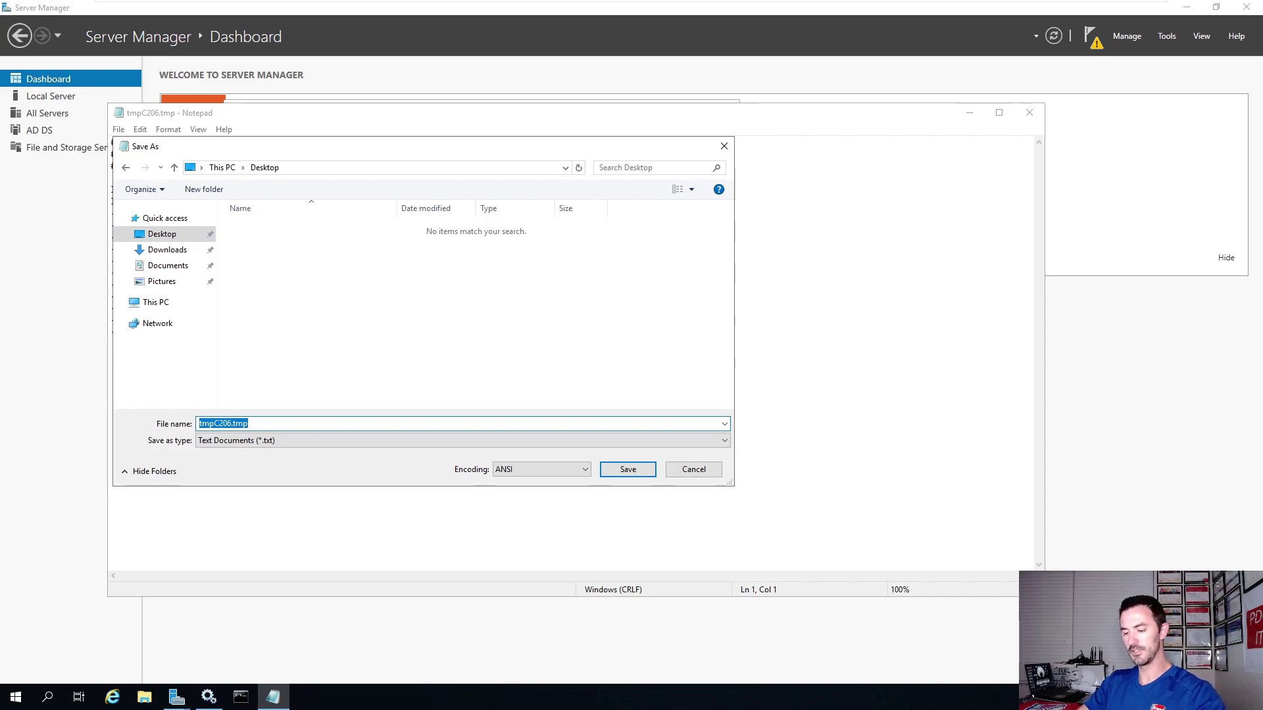
text(FIRETDC.PS1)
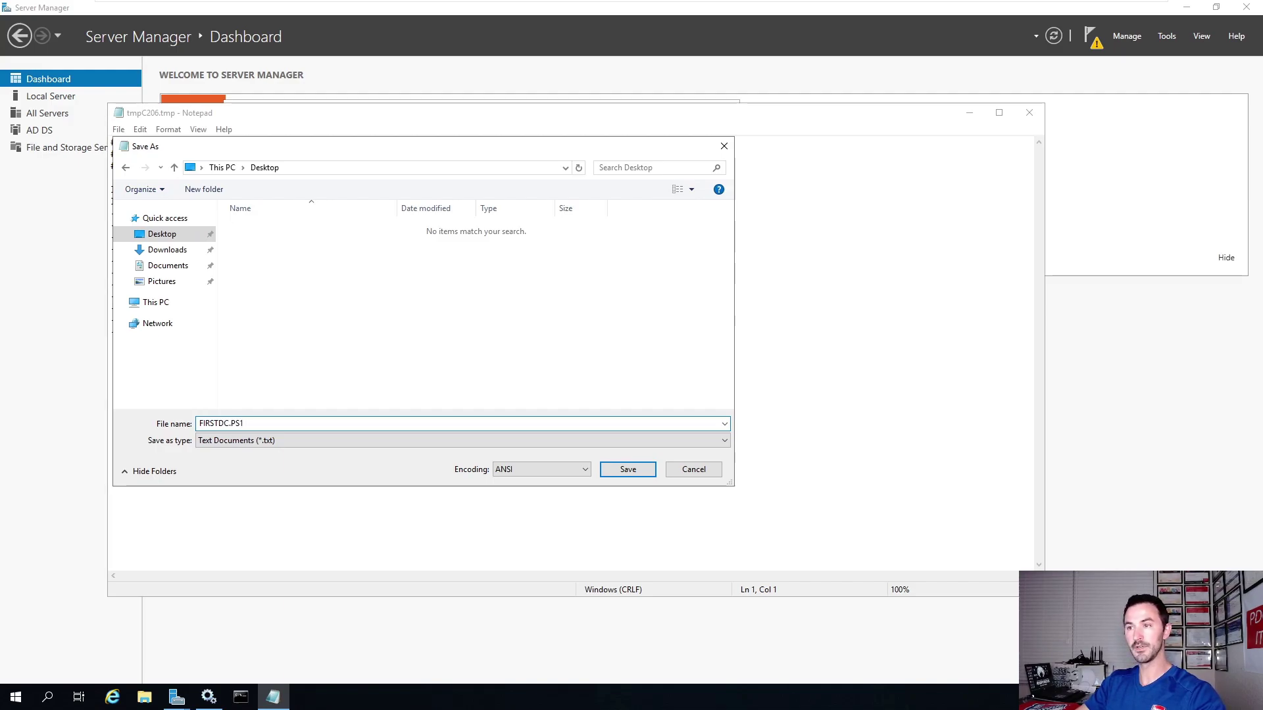
key(Return)
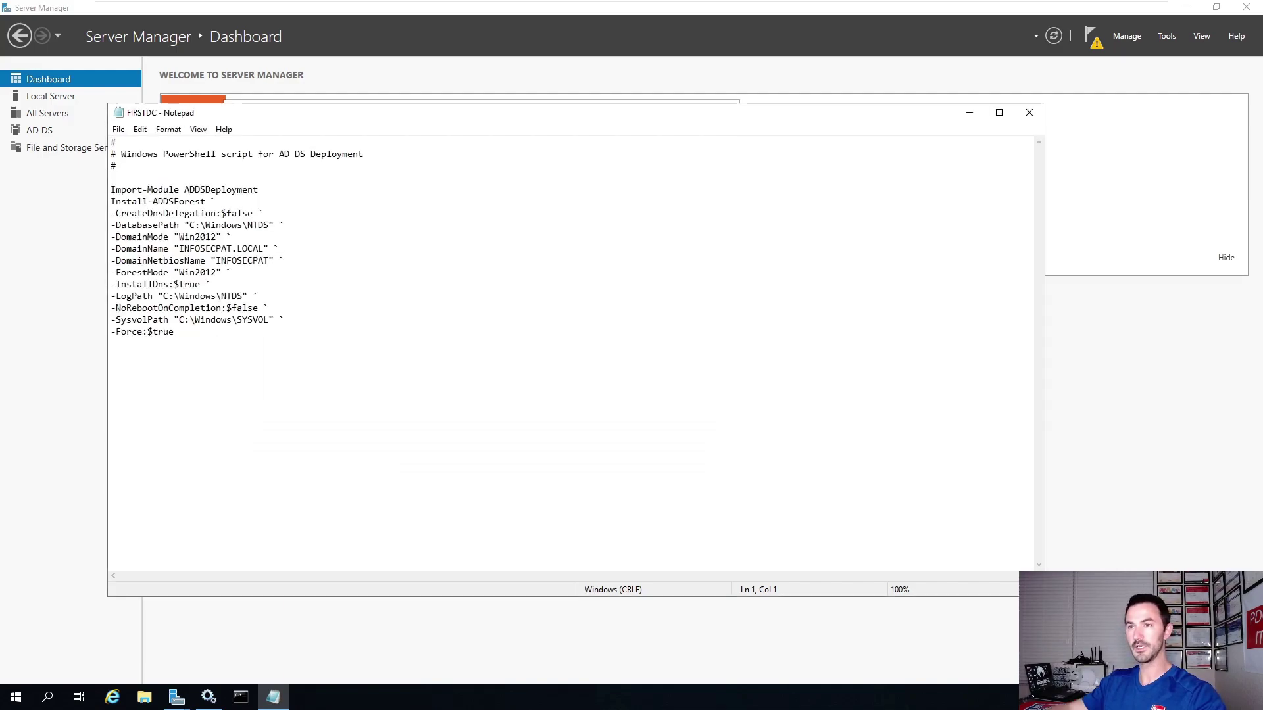
Close Notepad, pass the prerequisites check, and start the domain controller installation.
click(1028, 116)
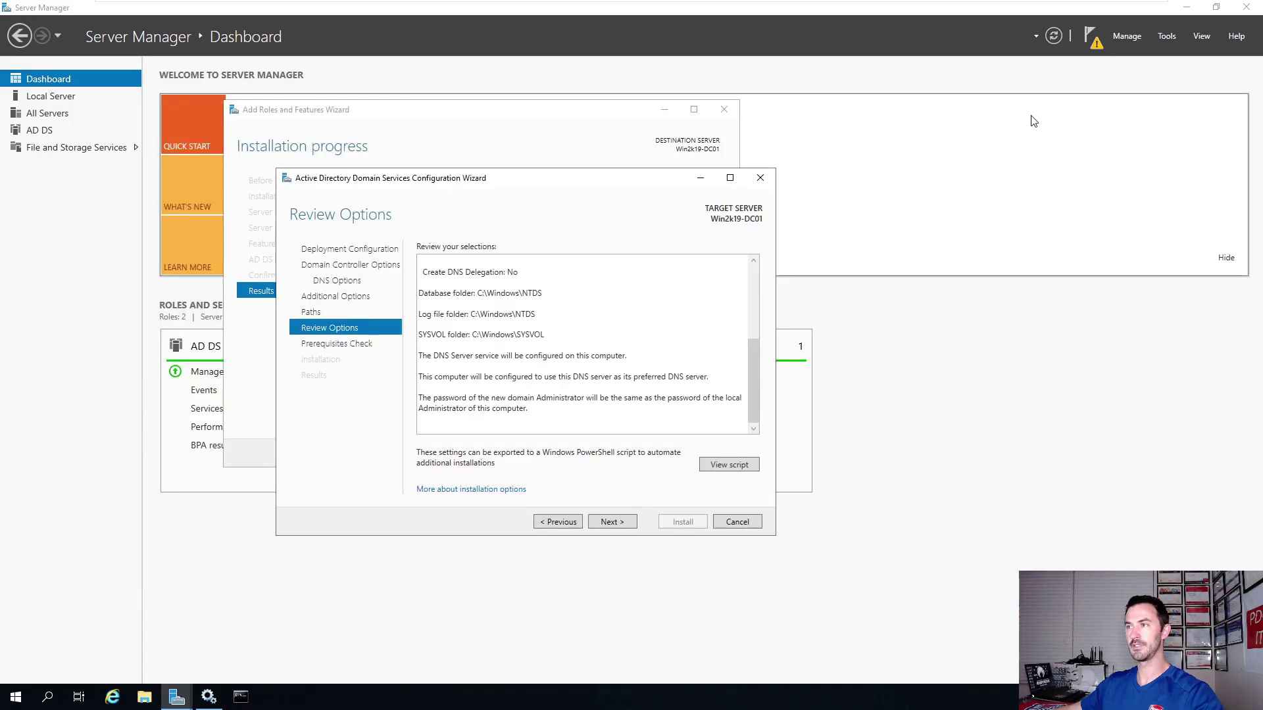
click(611, 523)
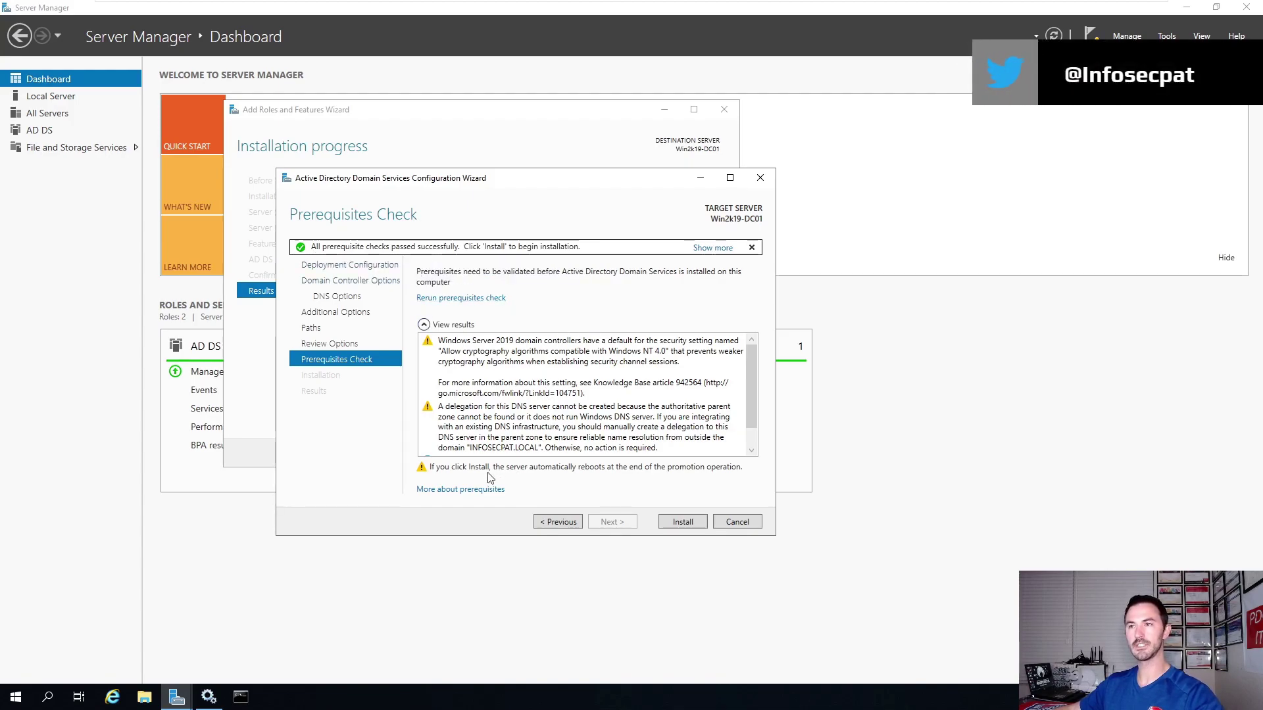
click(683, 523)
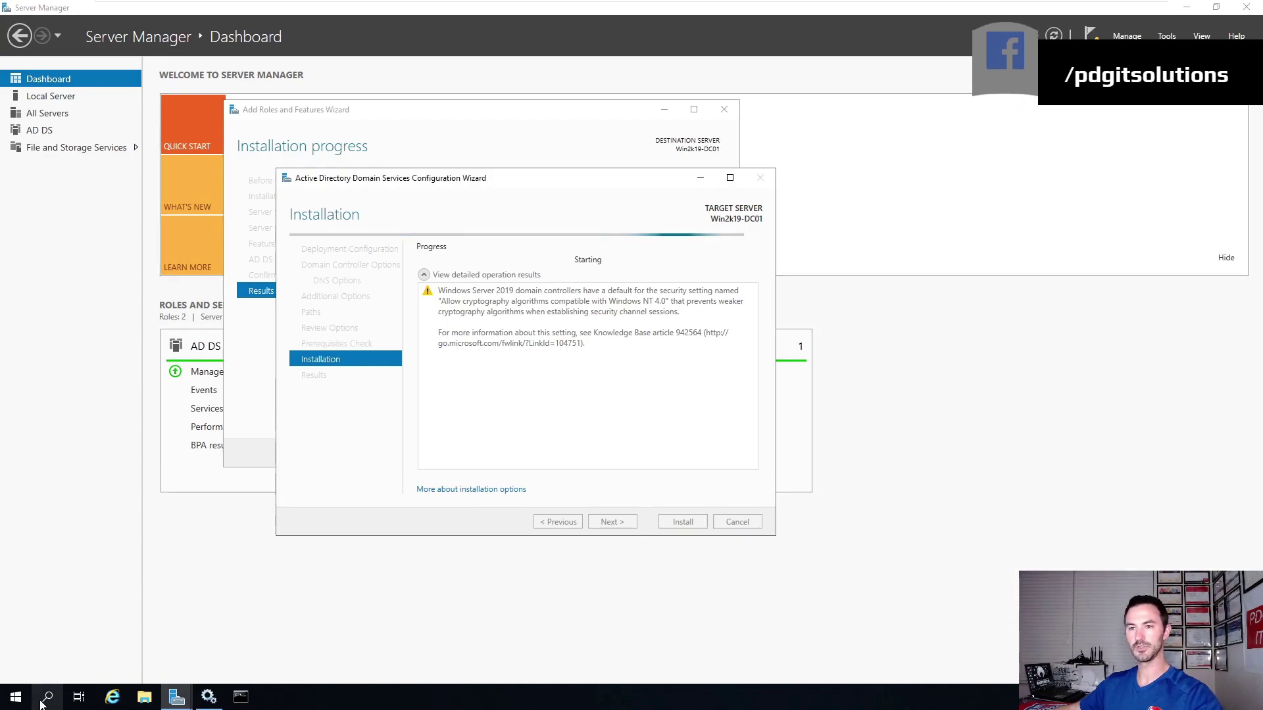
Show the desktop and move the FIRSTDC icon further onto it.
right_click(378, 698)
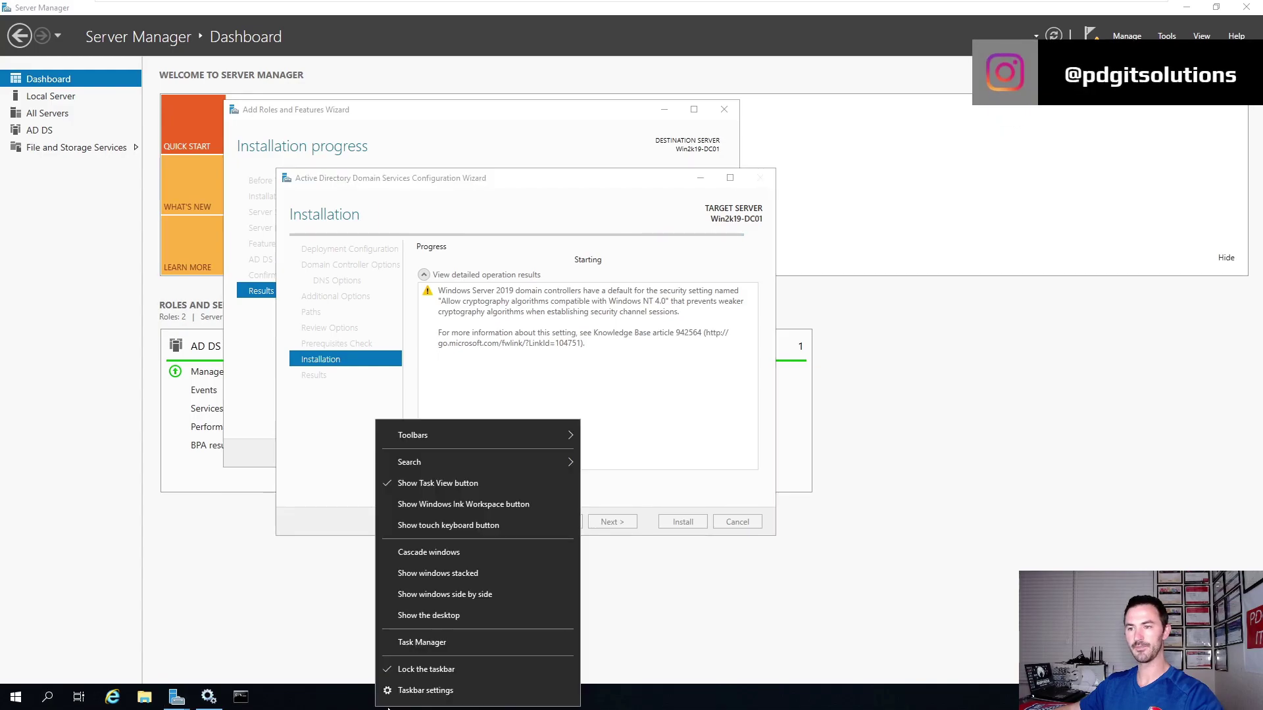
click(450, 617)
drag(25, 89, 187, 299)
Run FIRSTDC with PowerShell, then open it in Notepad and close it.
right_click(180, 292)
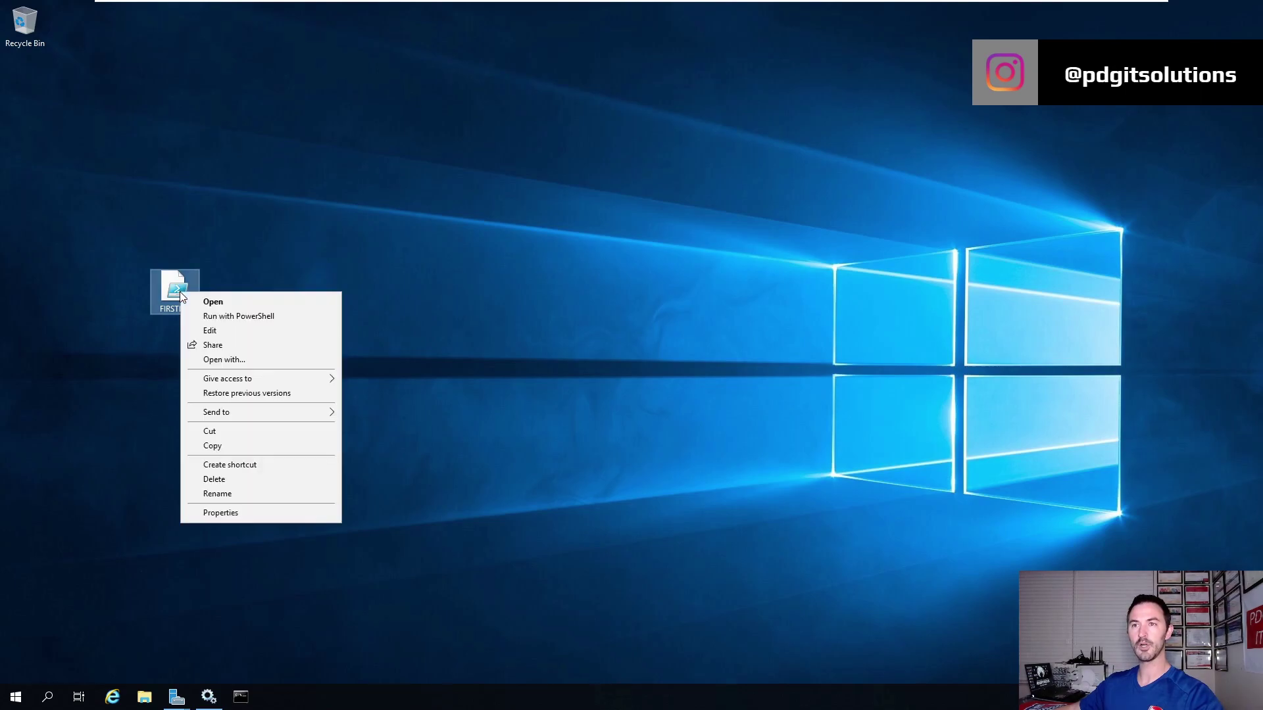
click(217, 317)
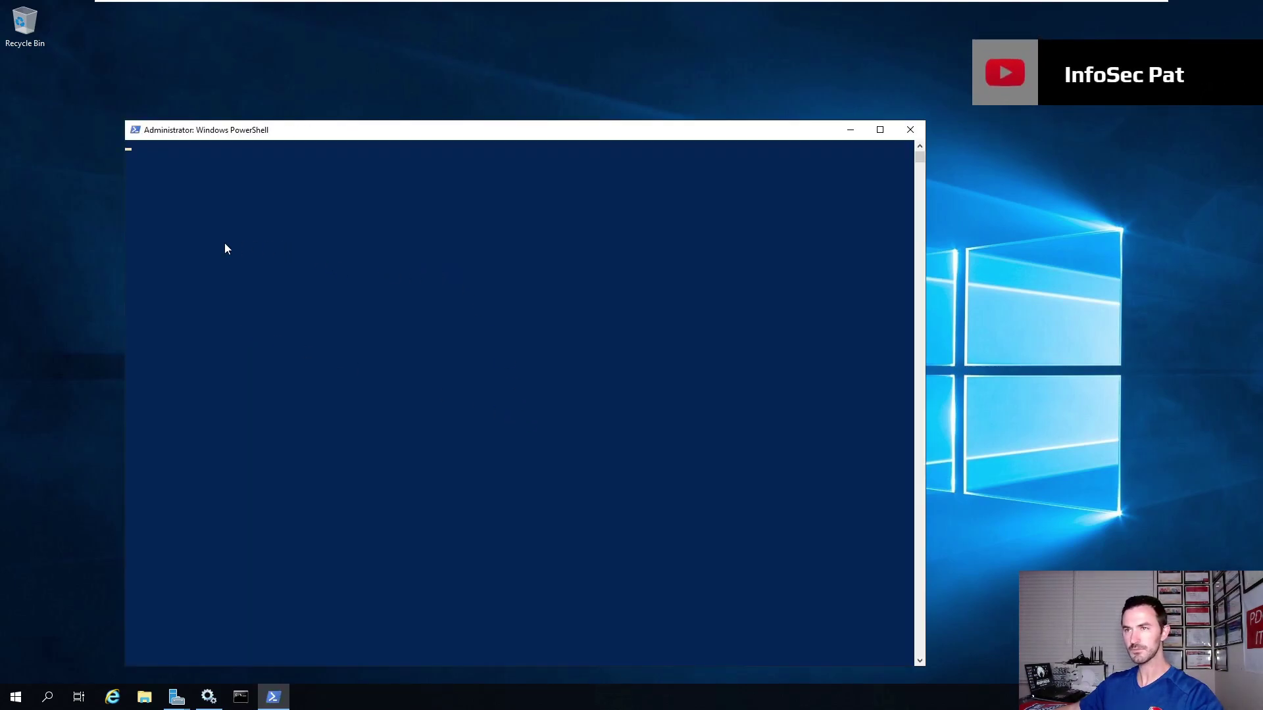
click(905, 134)
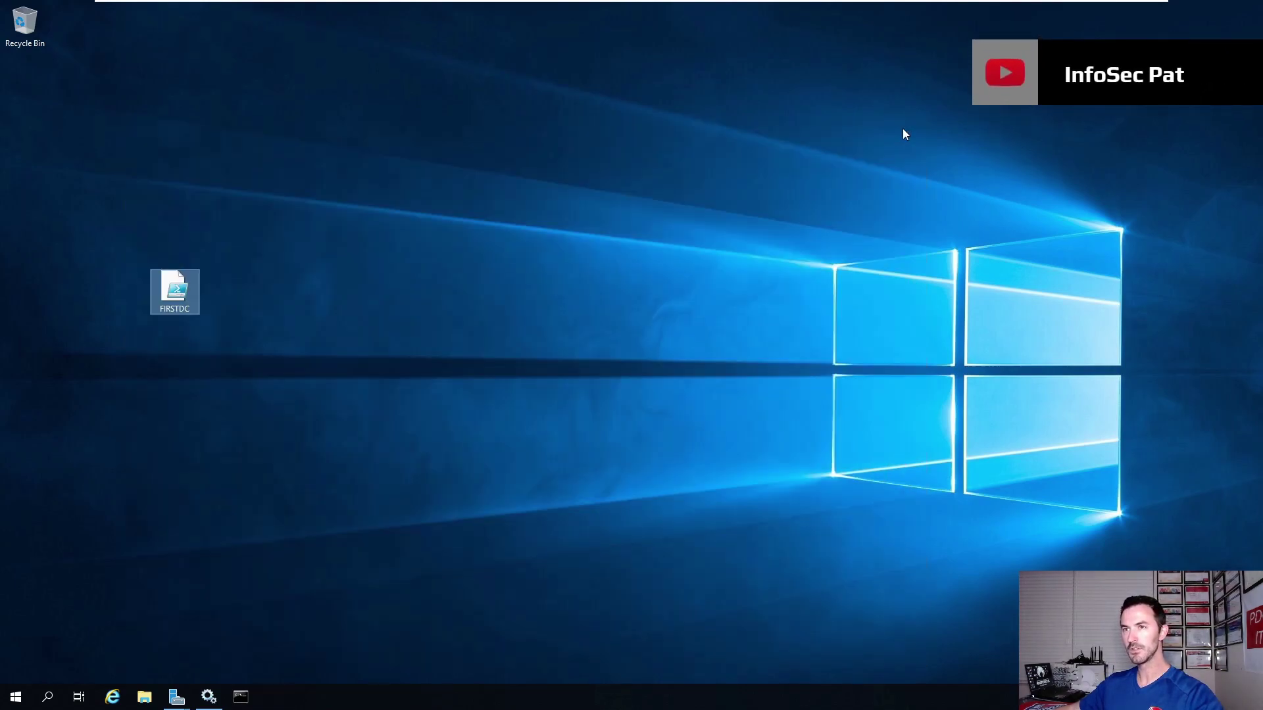
right_click(172, 307)
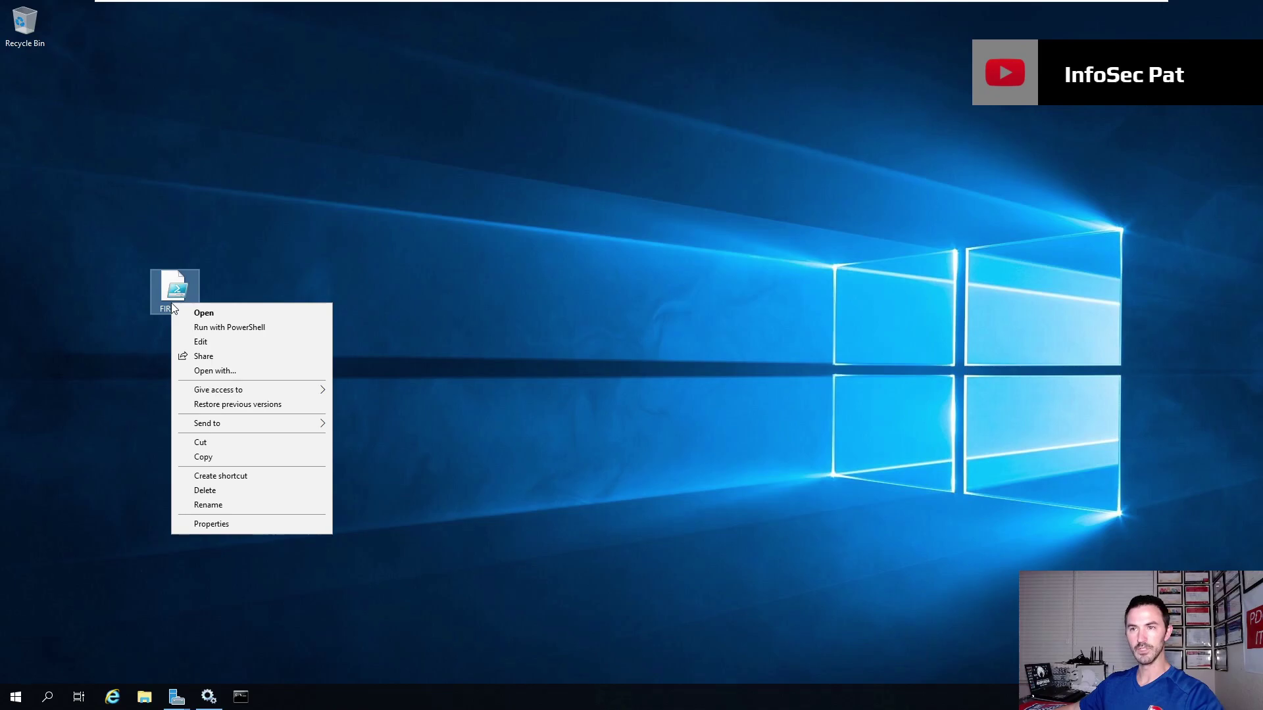
click(211, 341)
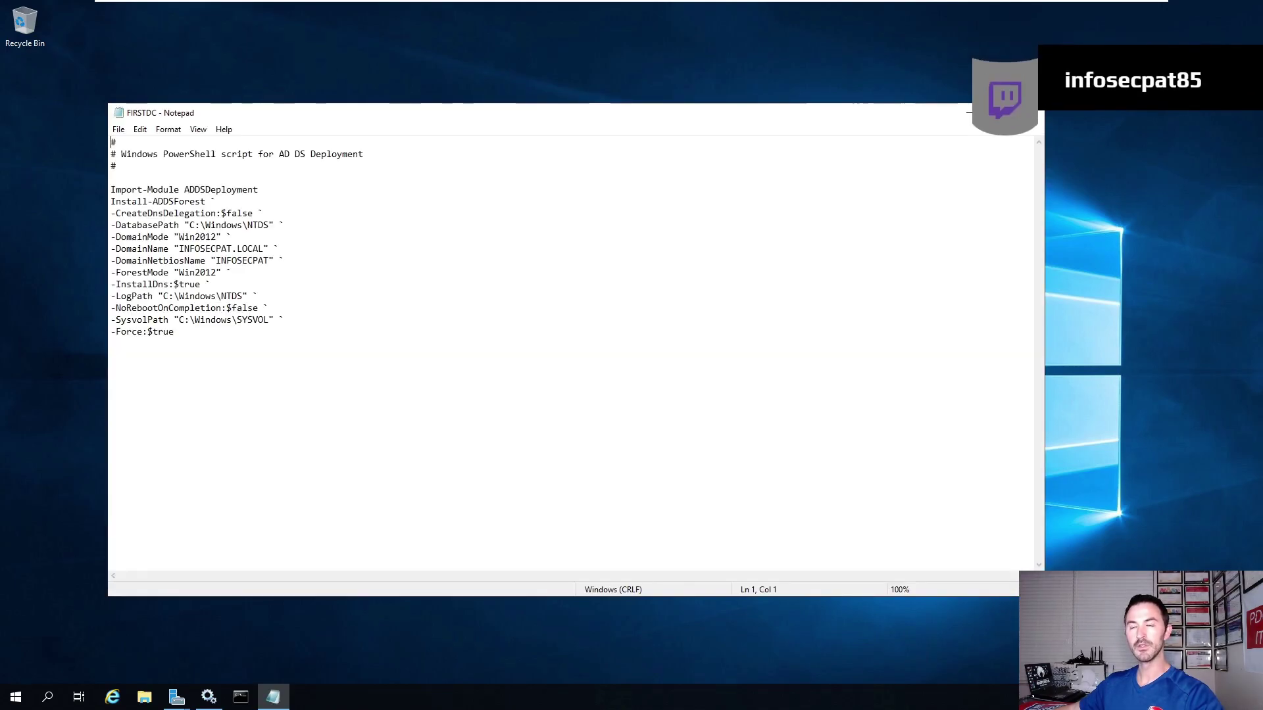
click(1028, 113)
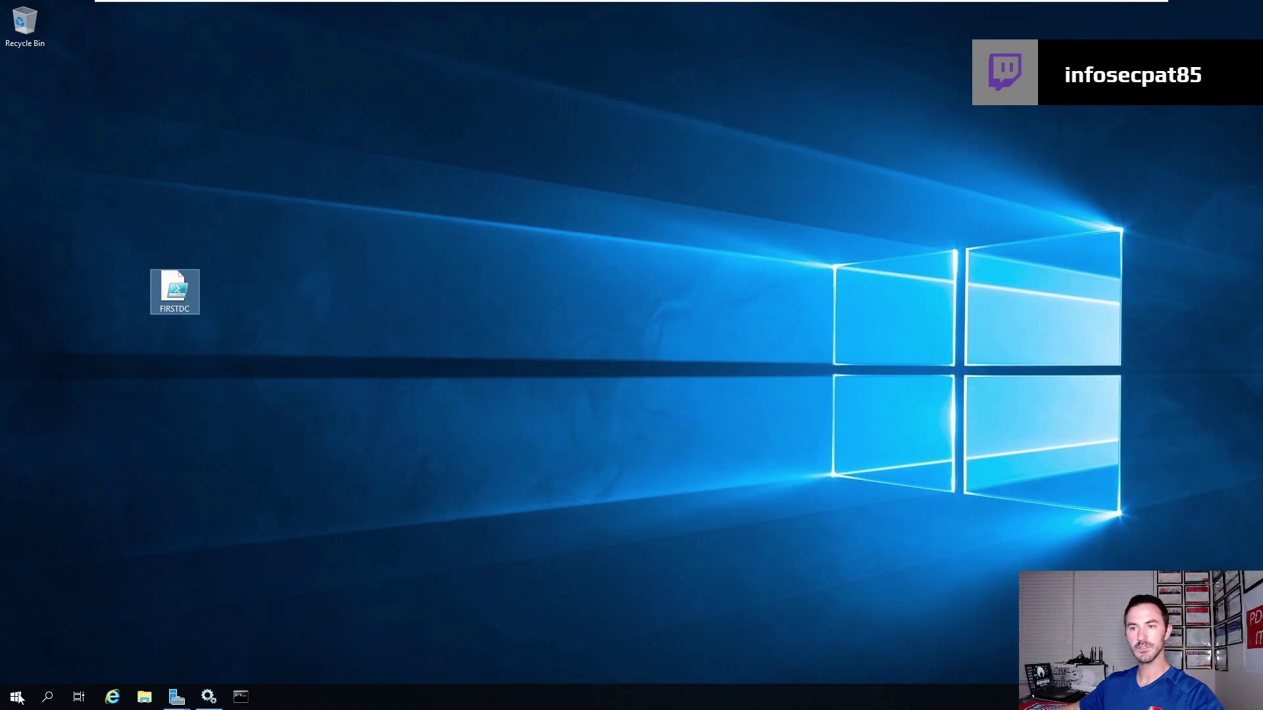
Launch Windows PowerShell ISE from a Start menu search for POWER.
click(16, 699)
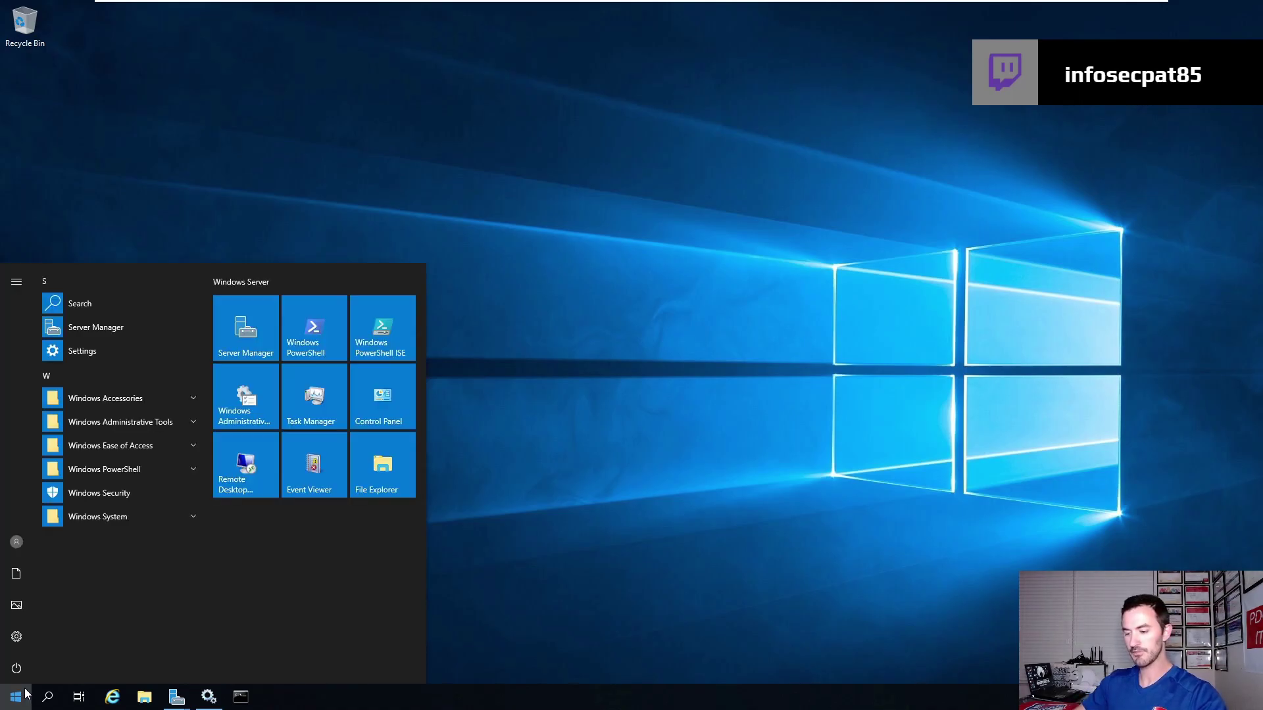
text(POWER)
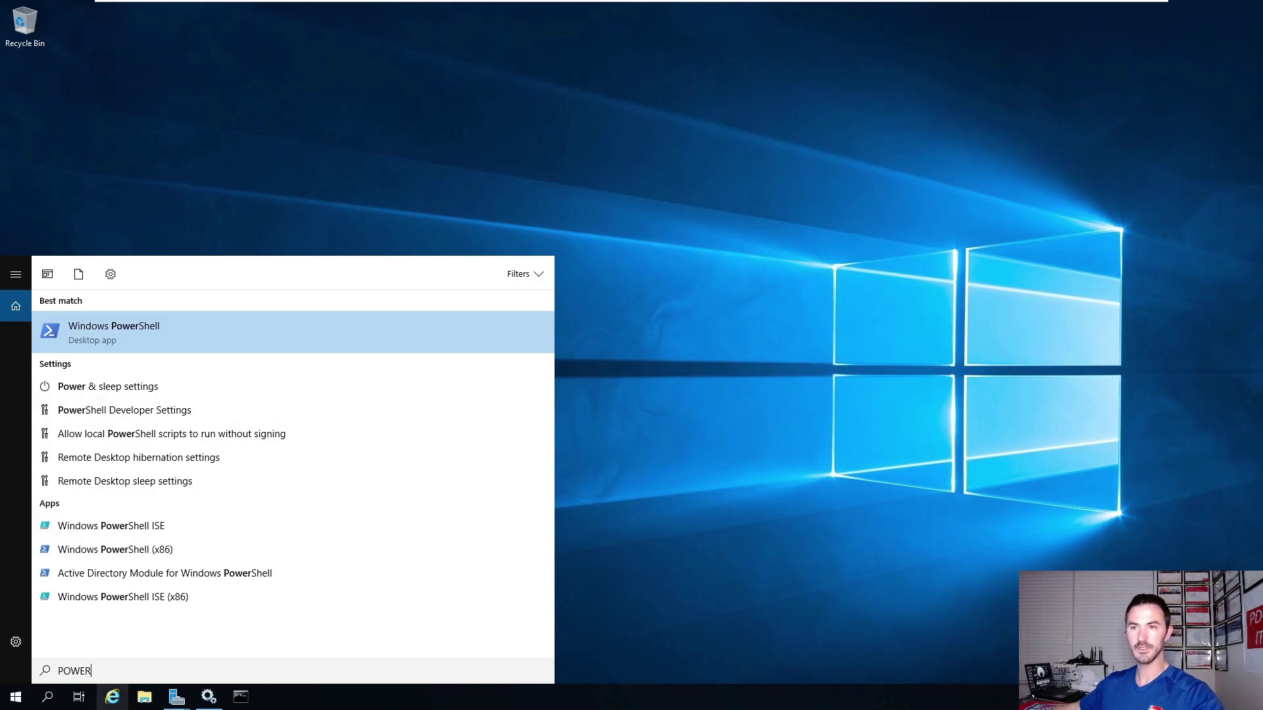
click(153, 526)
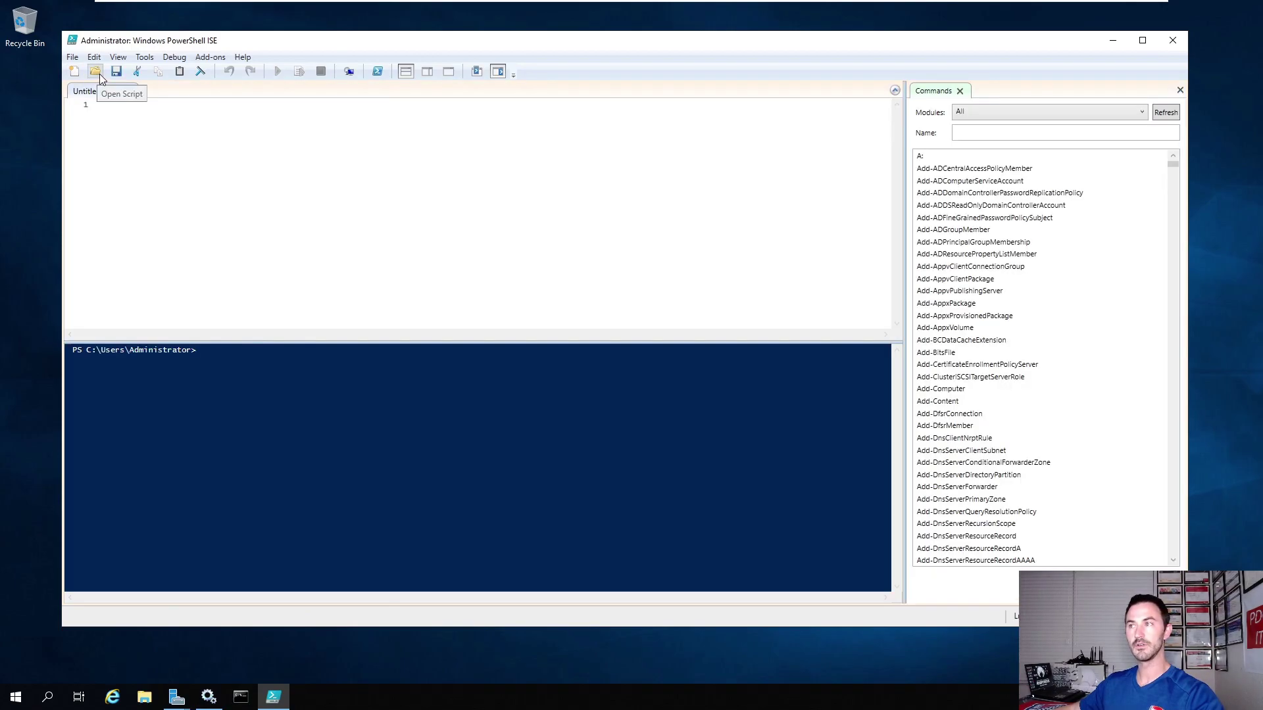
Dismiss the restart sign-out notice, cancel opening a script, and close ISE.
click(96, 72)
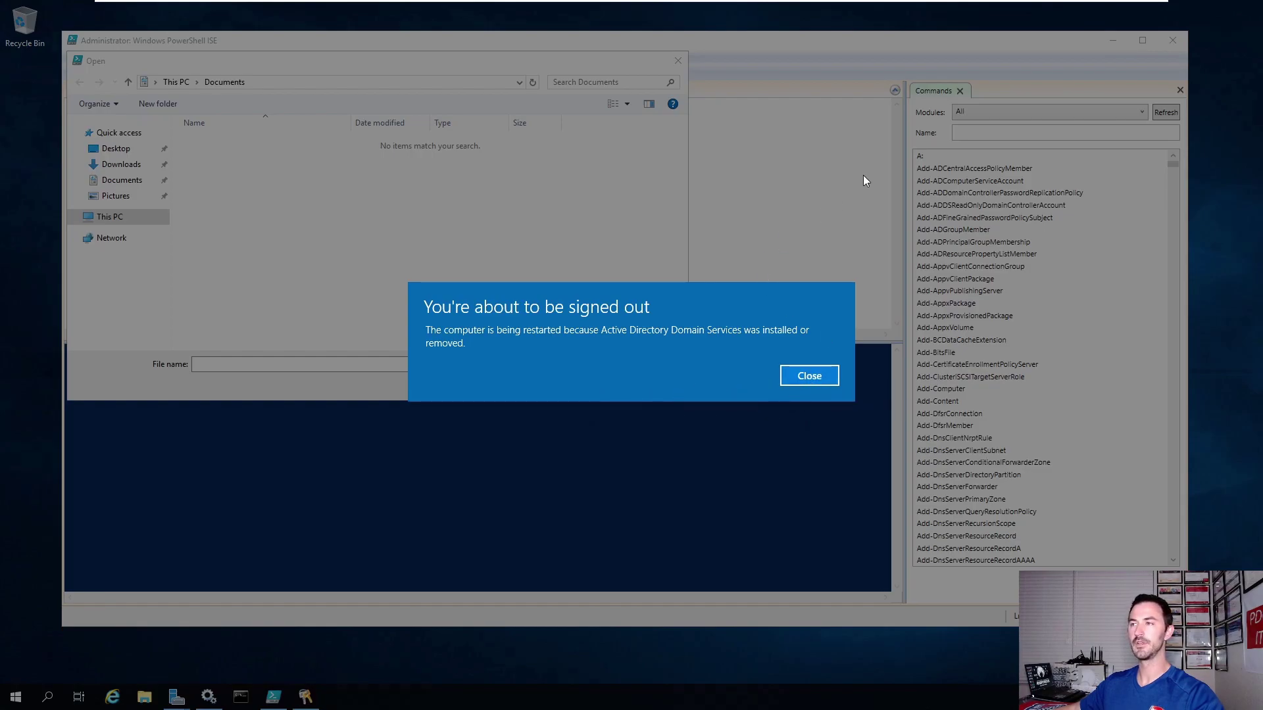
click(799, 384)
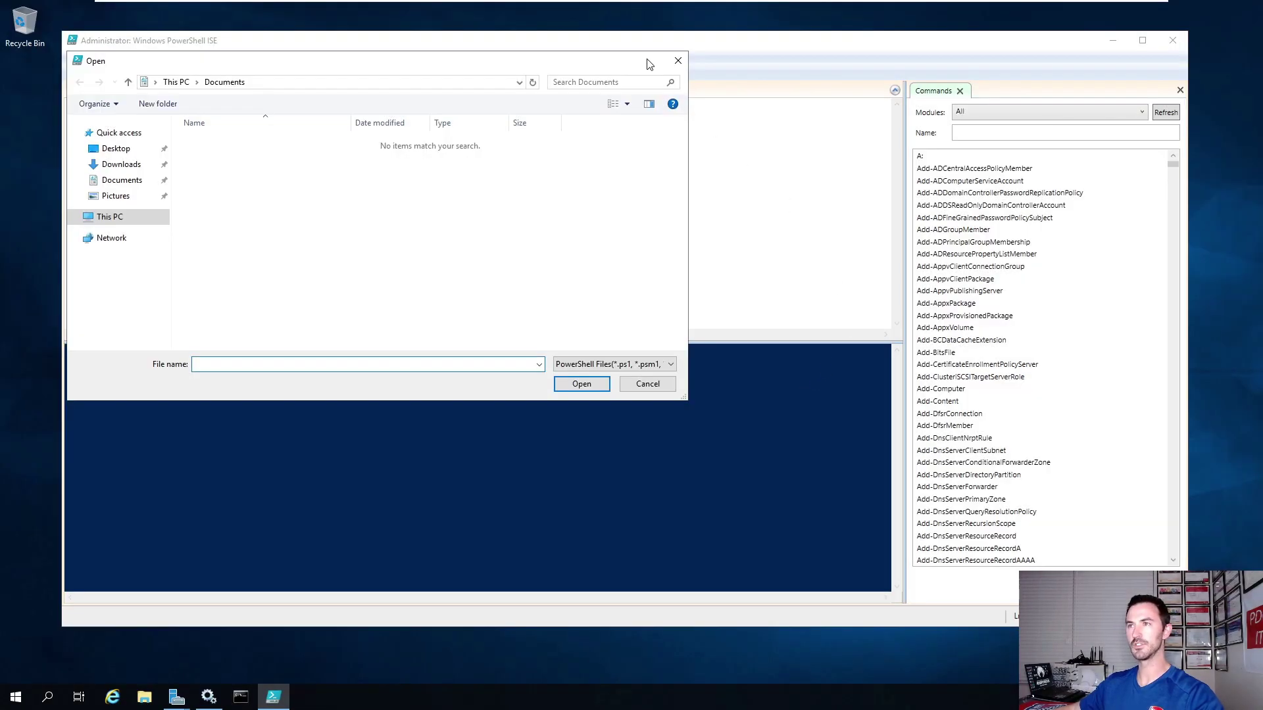
click(677, 60)
click(1172, 40)
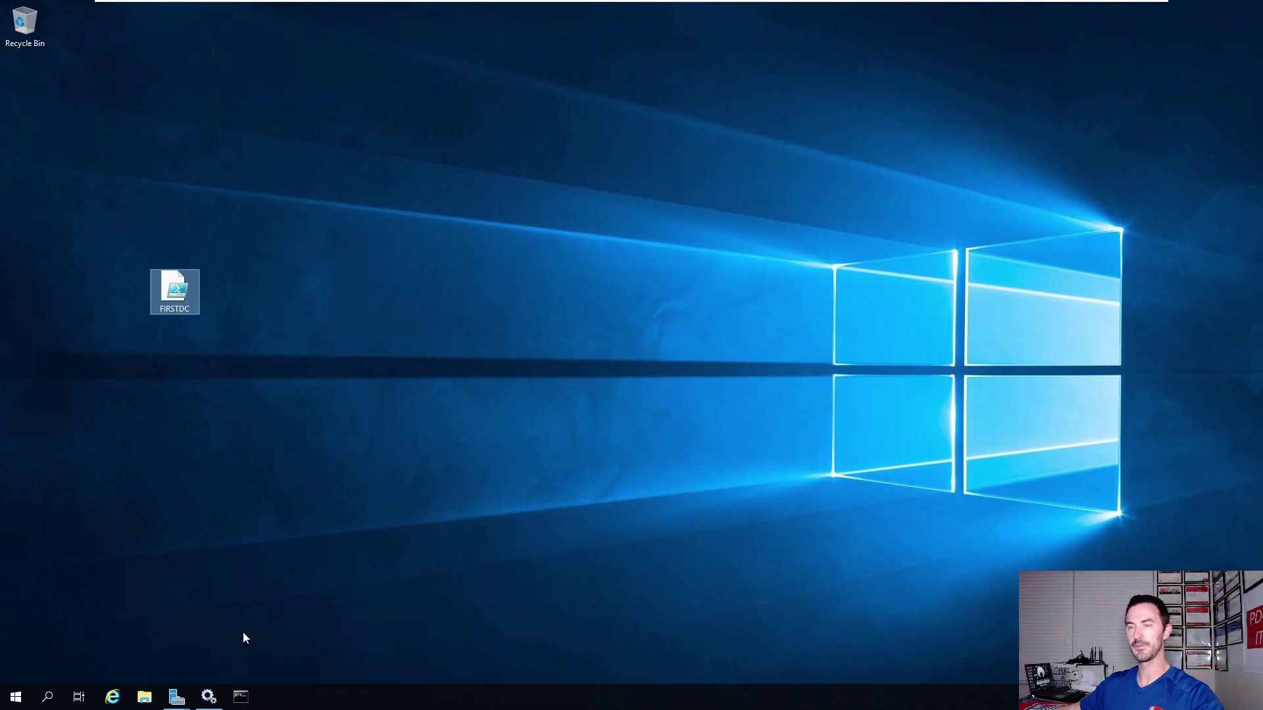
Close the AD DS Configuration Wizard Results page so the server restarts automatically.
mouse_move(183, 698)
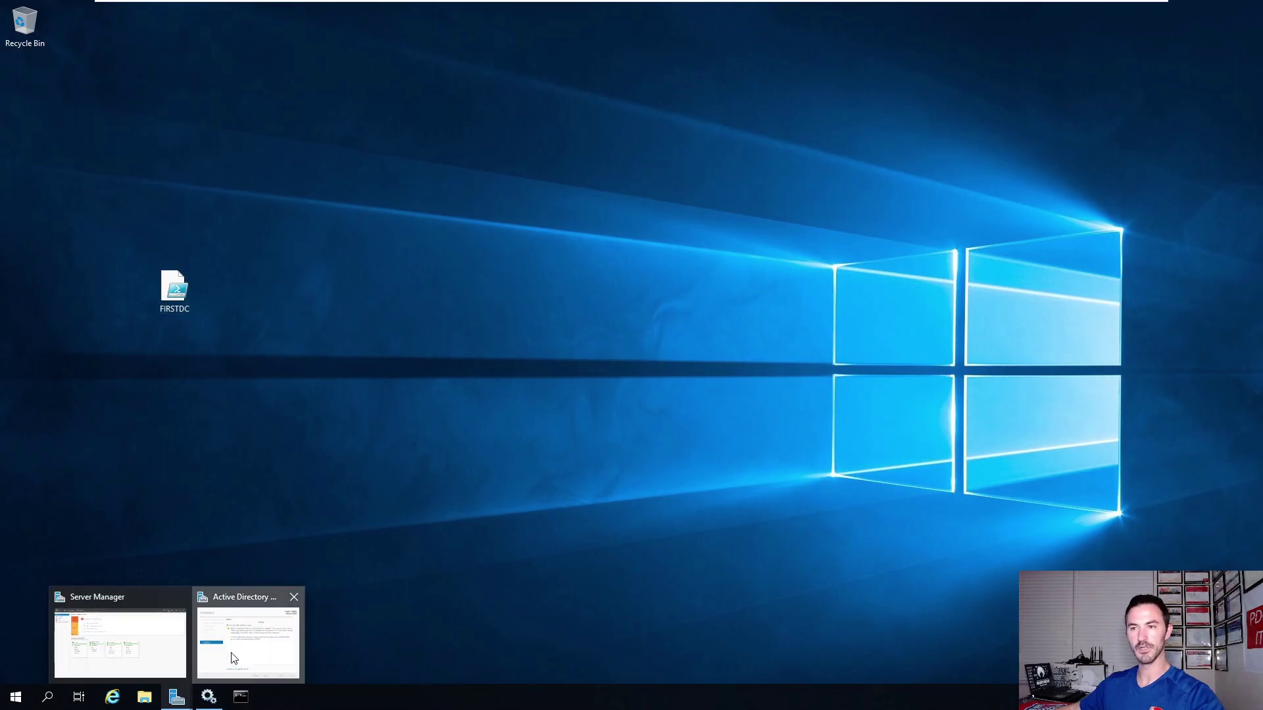
click(248, 635)
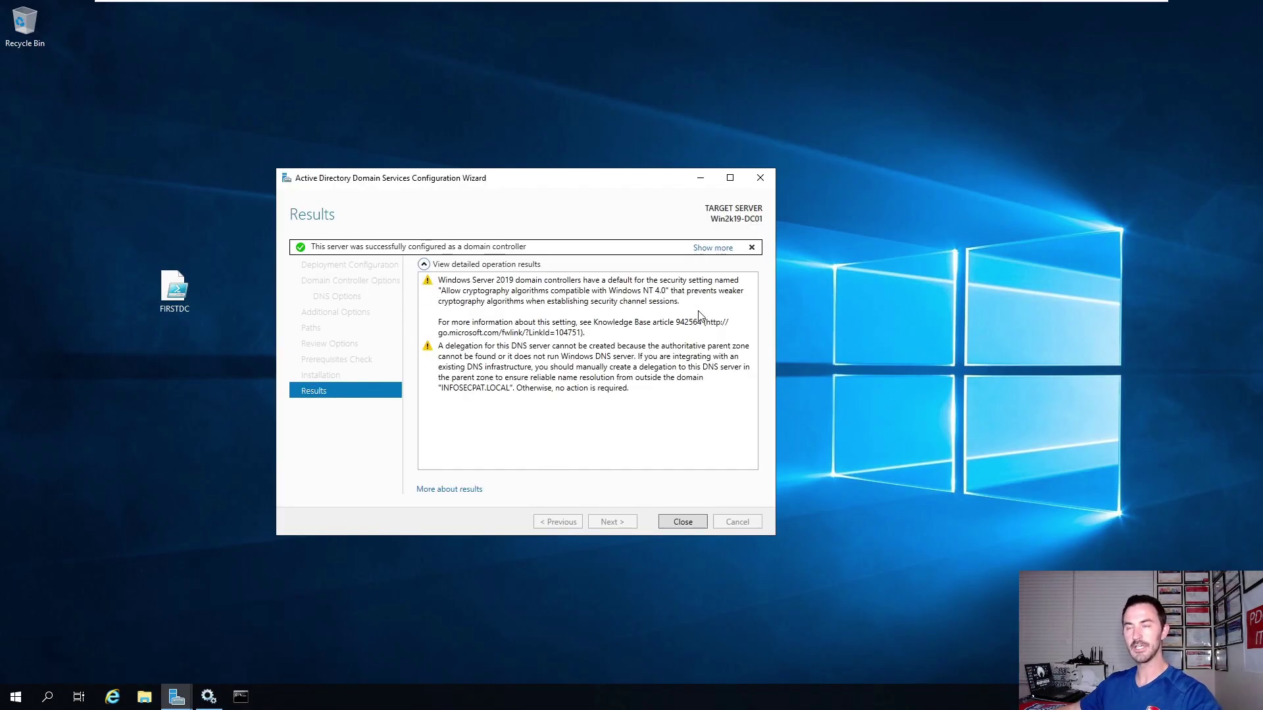
click(682, 523)
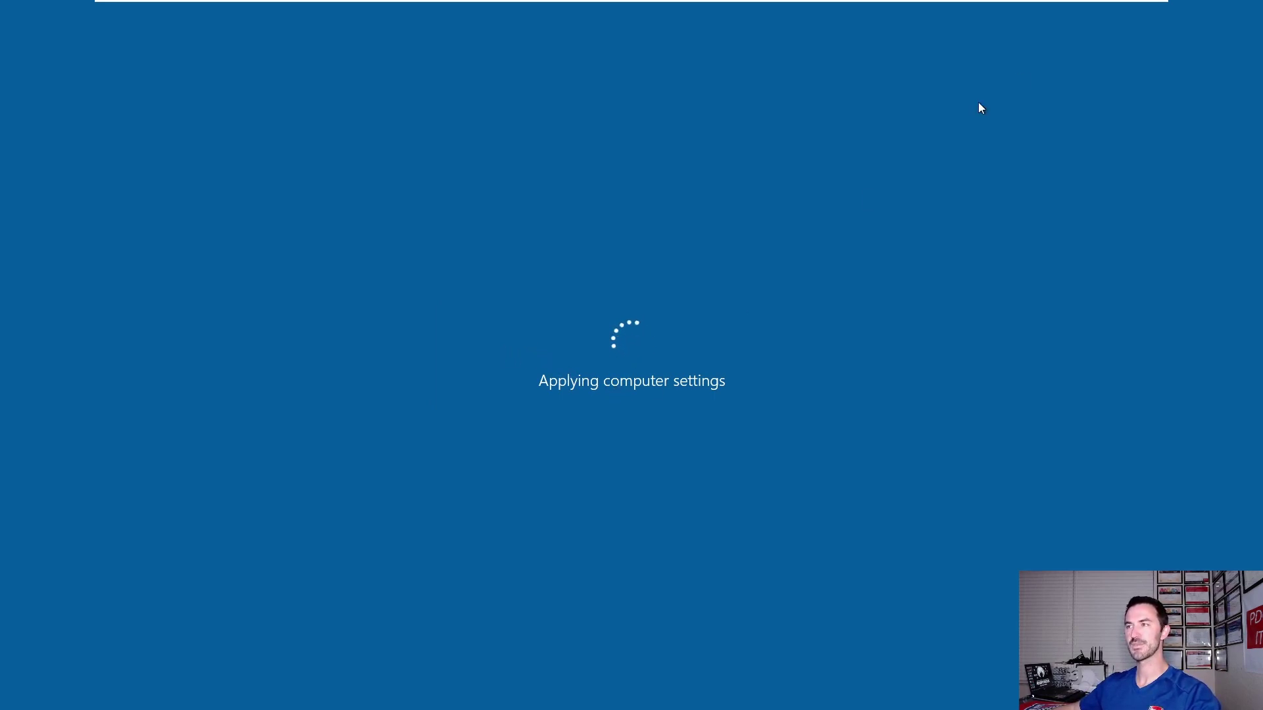
Leave full-screen, then show the Win2k19-DC01 VM full screen again while it reboots.
click(1137, 8)
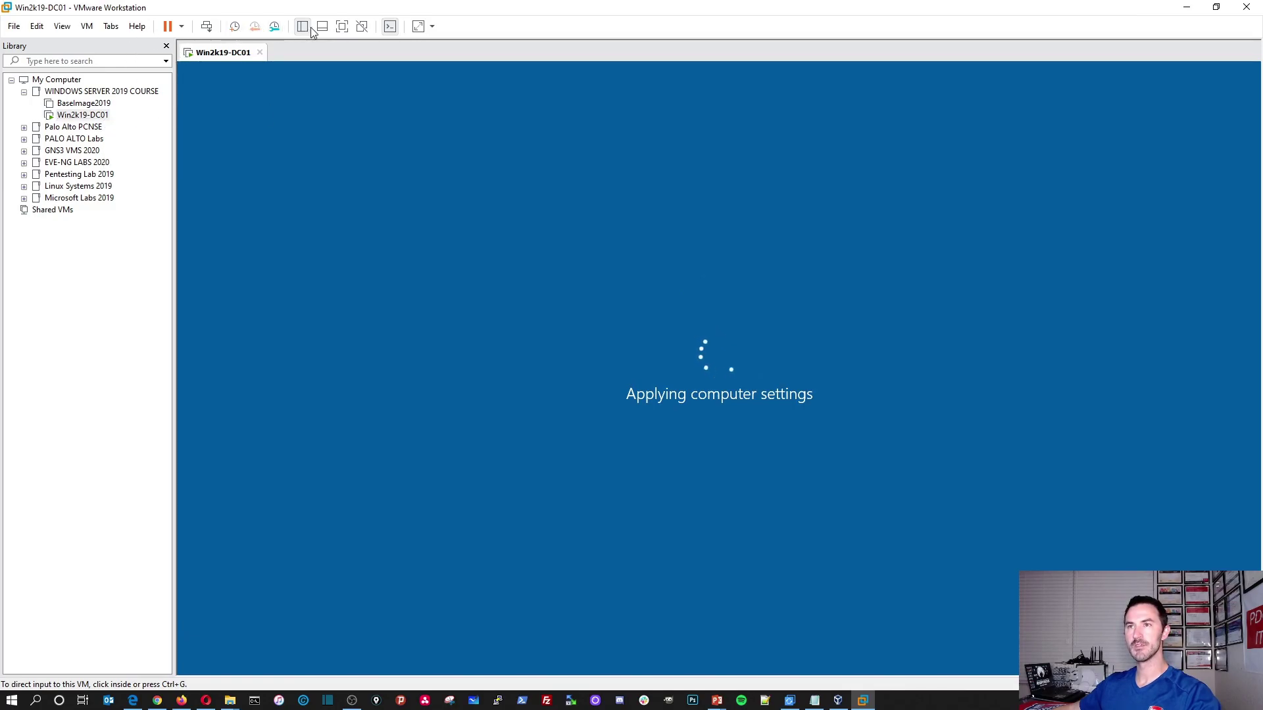
click(342, 29)
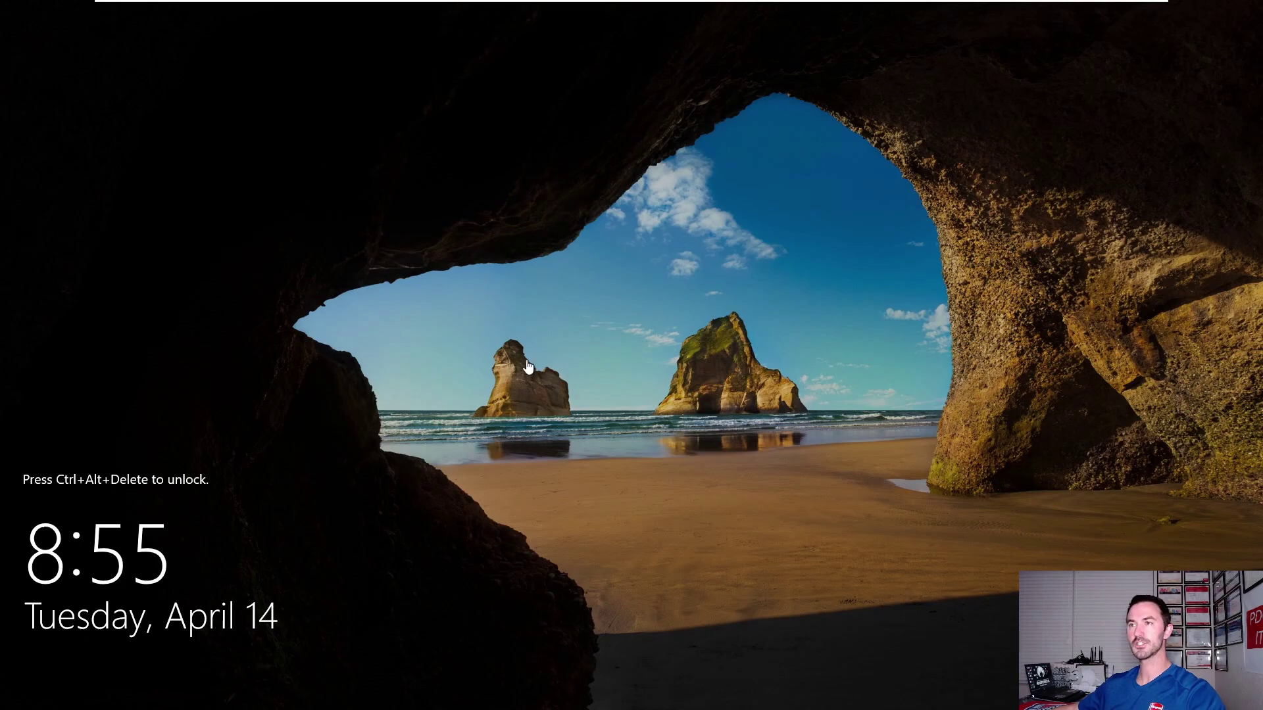
Send Ctrl+Alt+Del to the VM and sign in with the domain Administrator password.
mouse_move(471, 4)
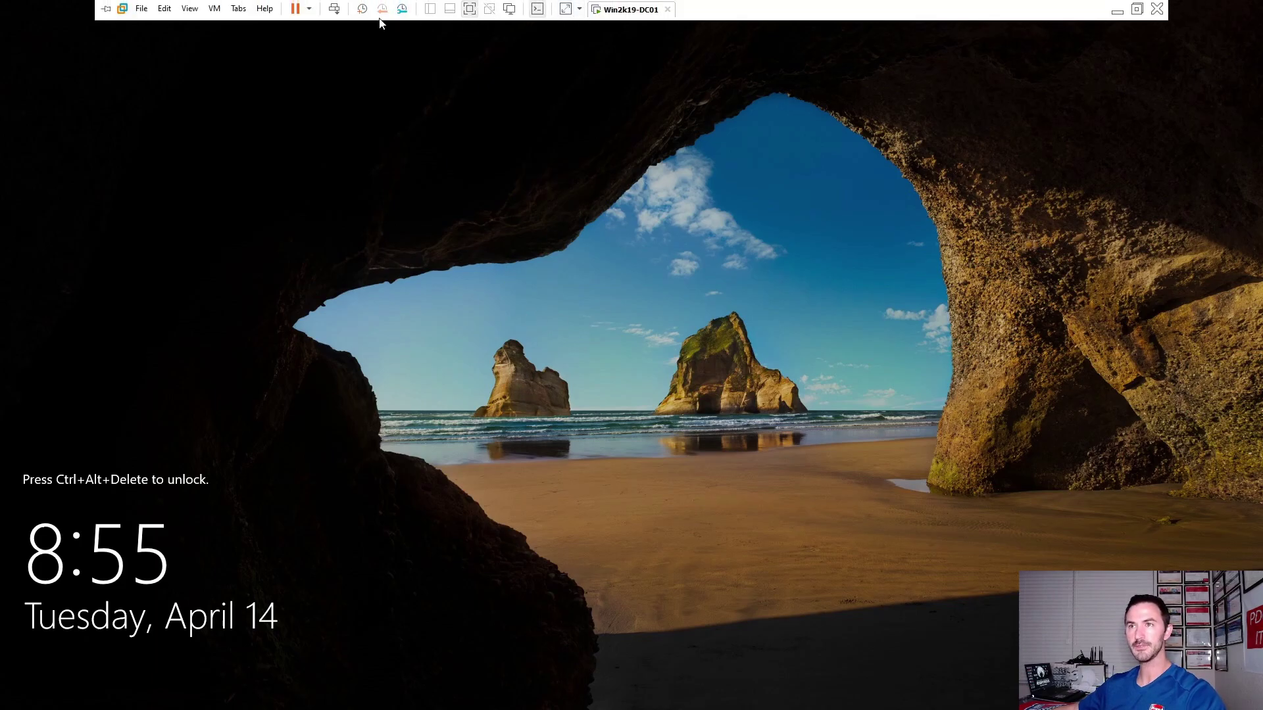
click(334, 8)
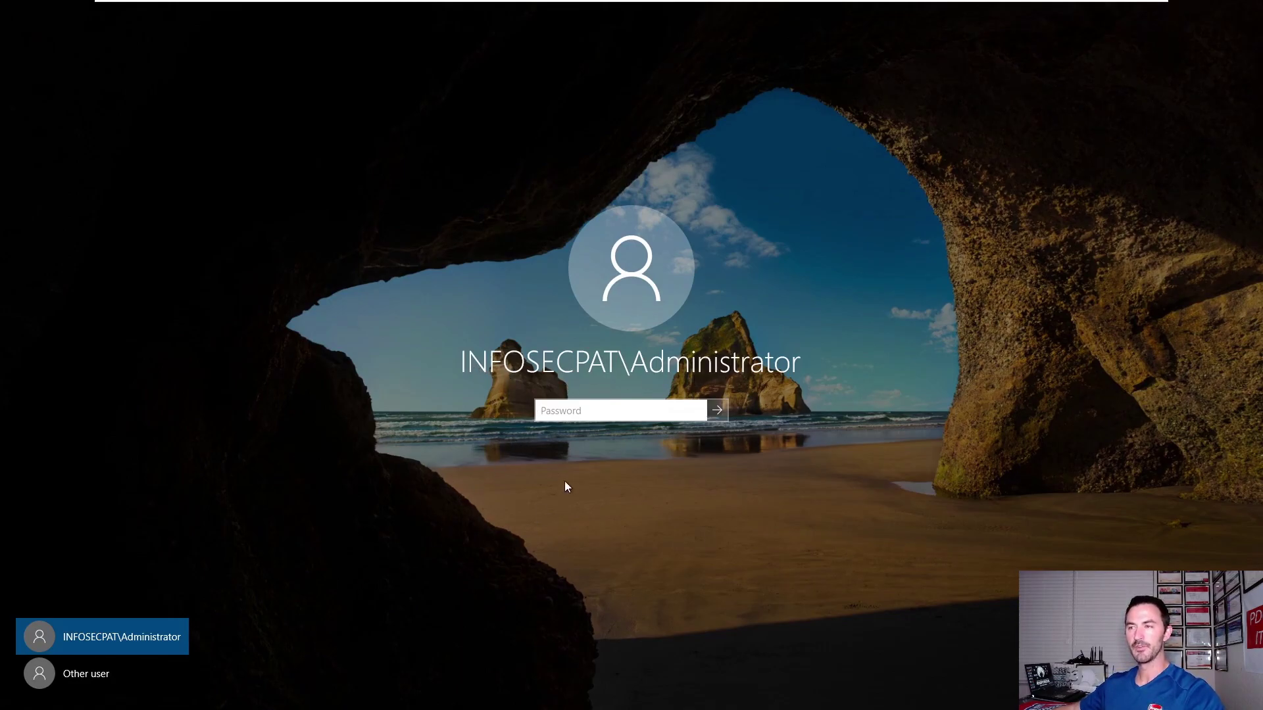
text(Password12345)
key(Return)
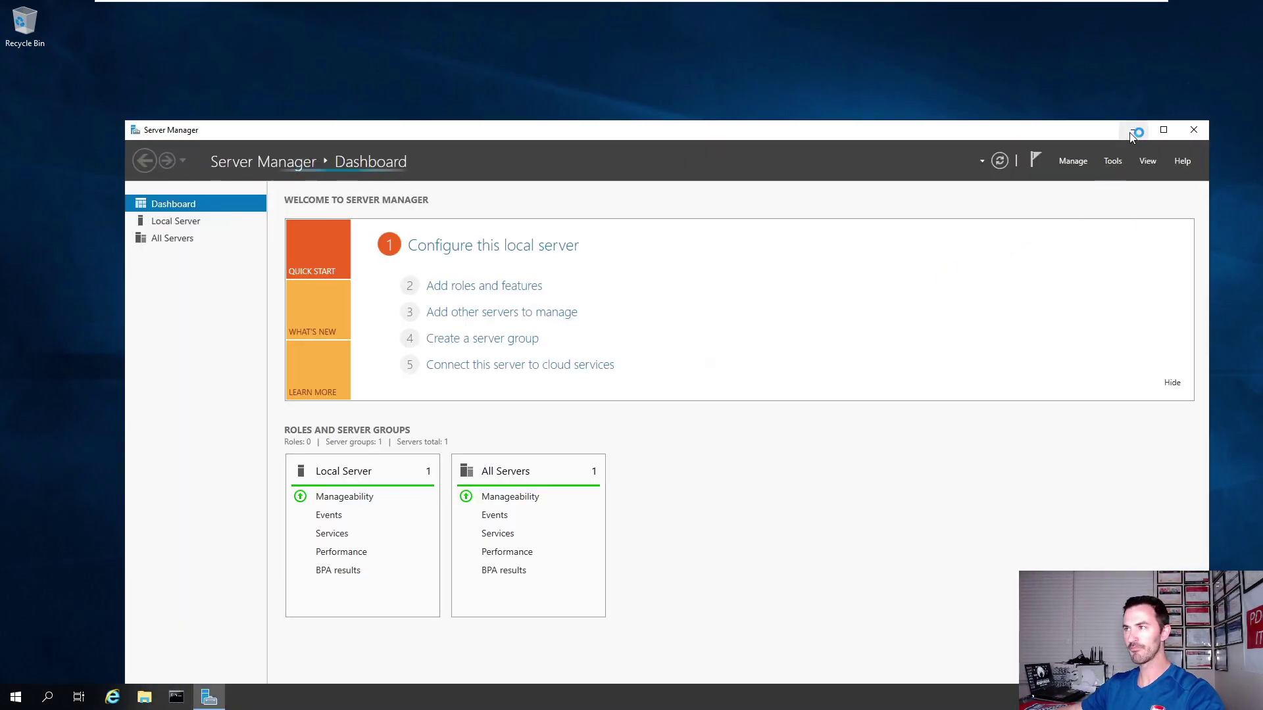
Open a Command Prompt and run whoami and set to check the user and environment variables.
click(1133, 129)
click(176, 698)
click(379, 356)
text(whoami)
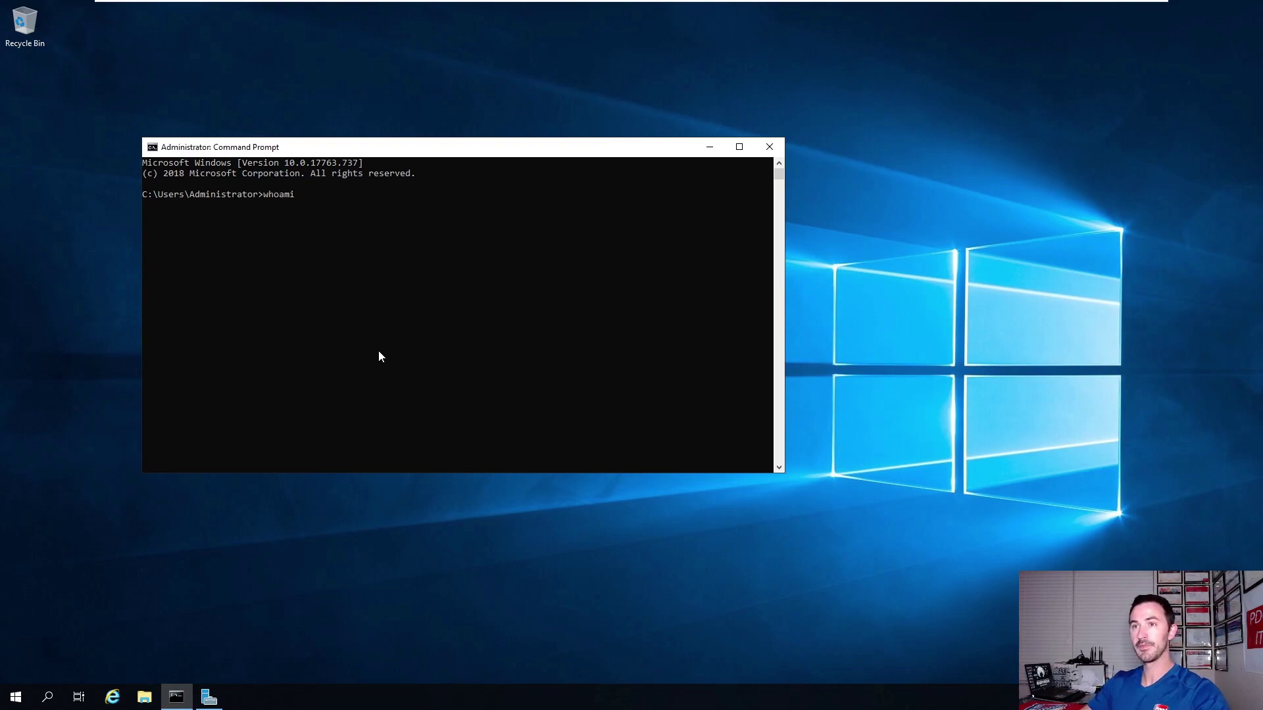
key(Return)
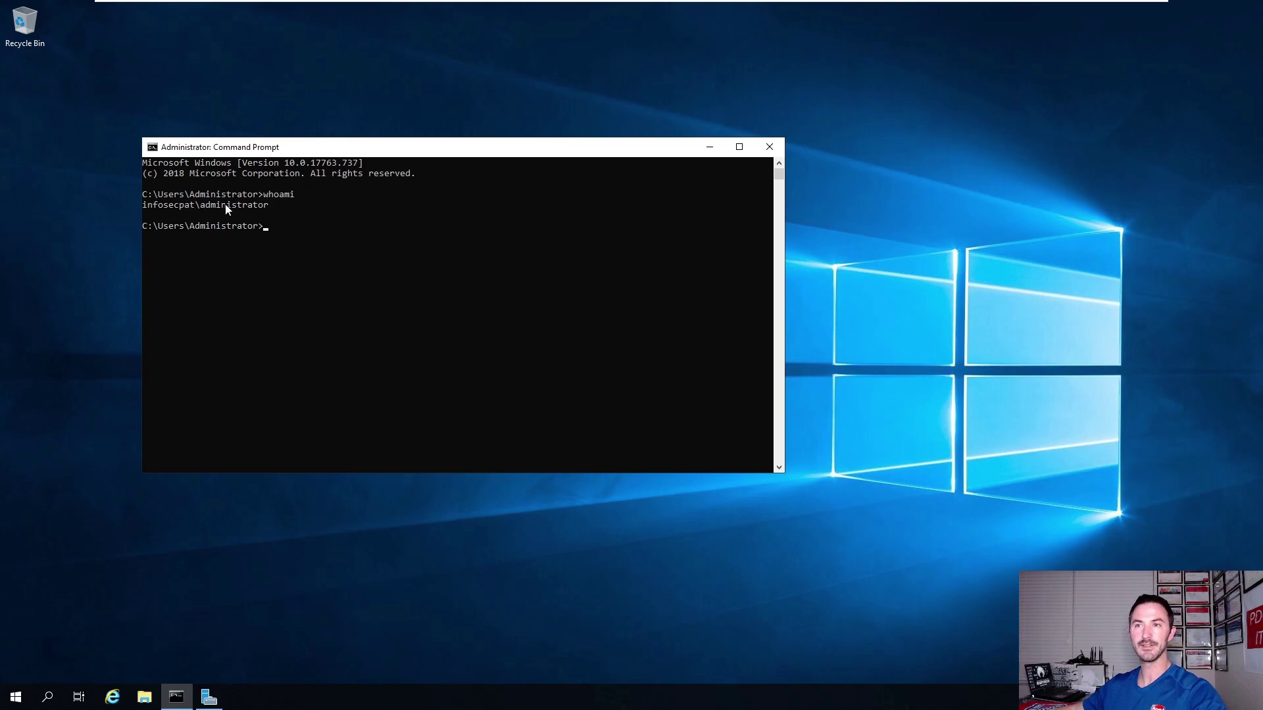
click(344, 215)
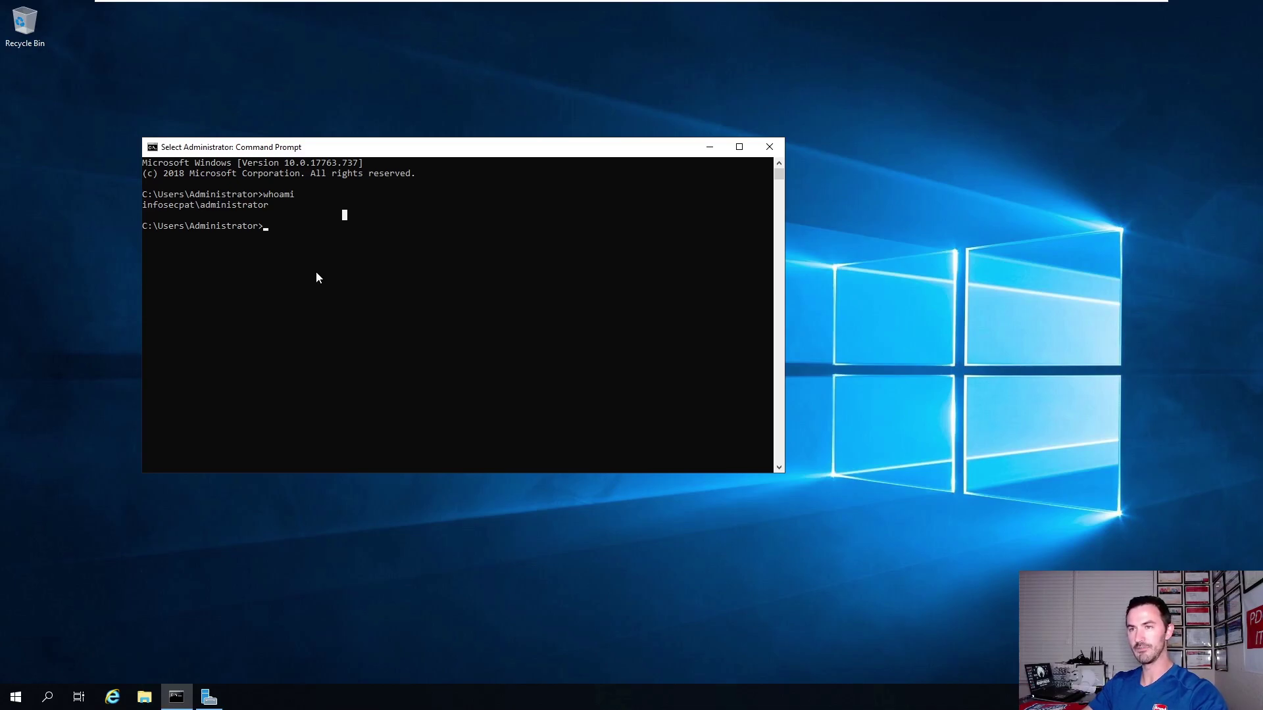
text(set)
key(Return)
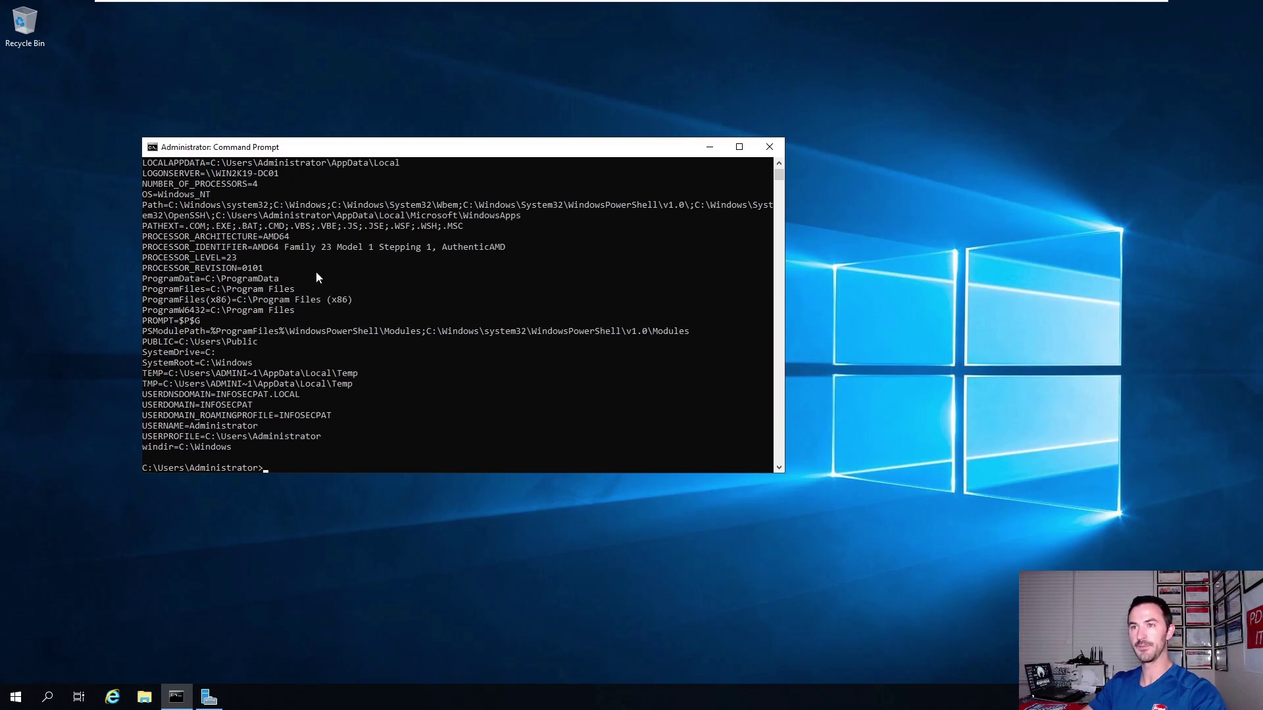
Enlarge the console font to size 28 and resize the window taller.
right_click(204, 148)
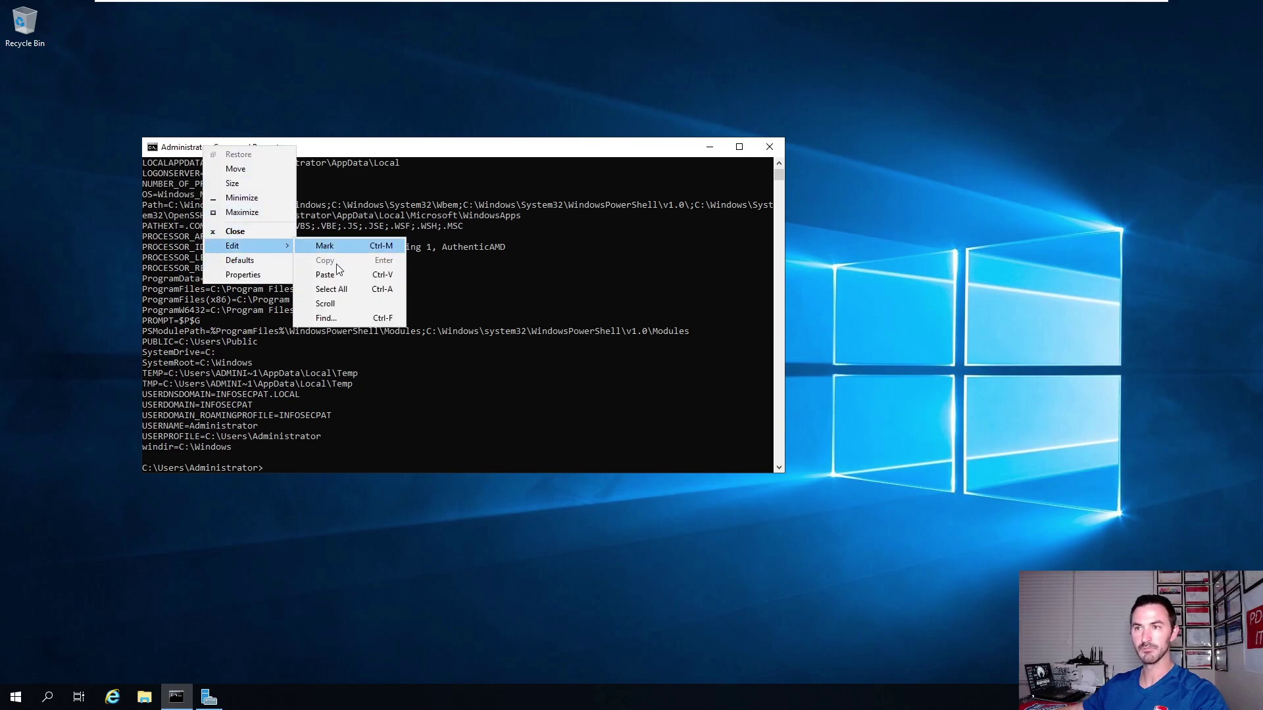
click(249, 275)
click(206, 180)
click(179, 259)
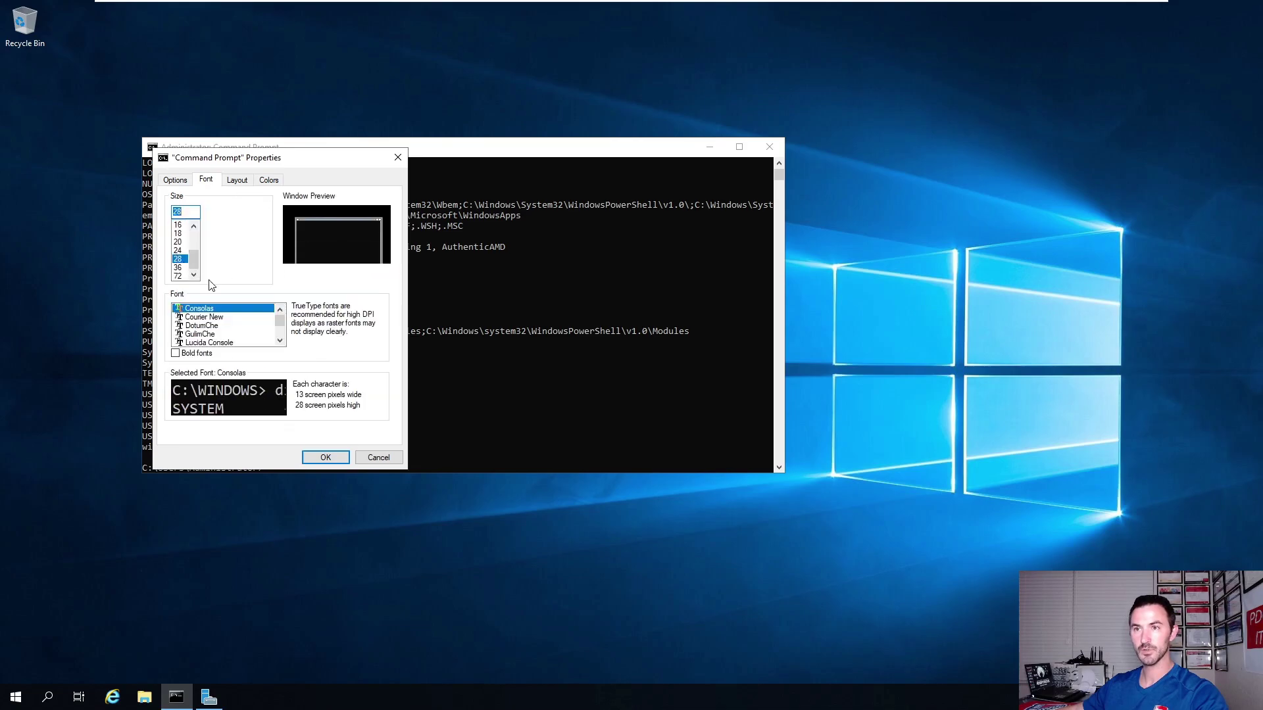
click(322, 457)
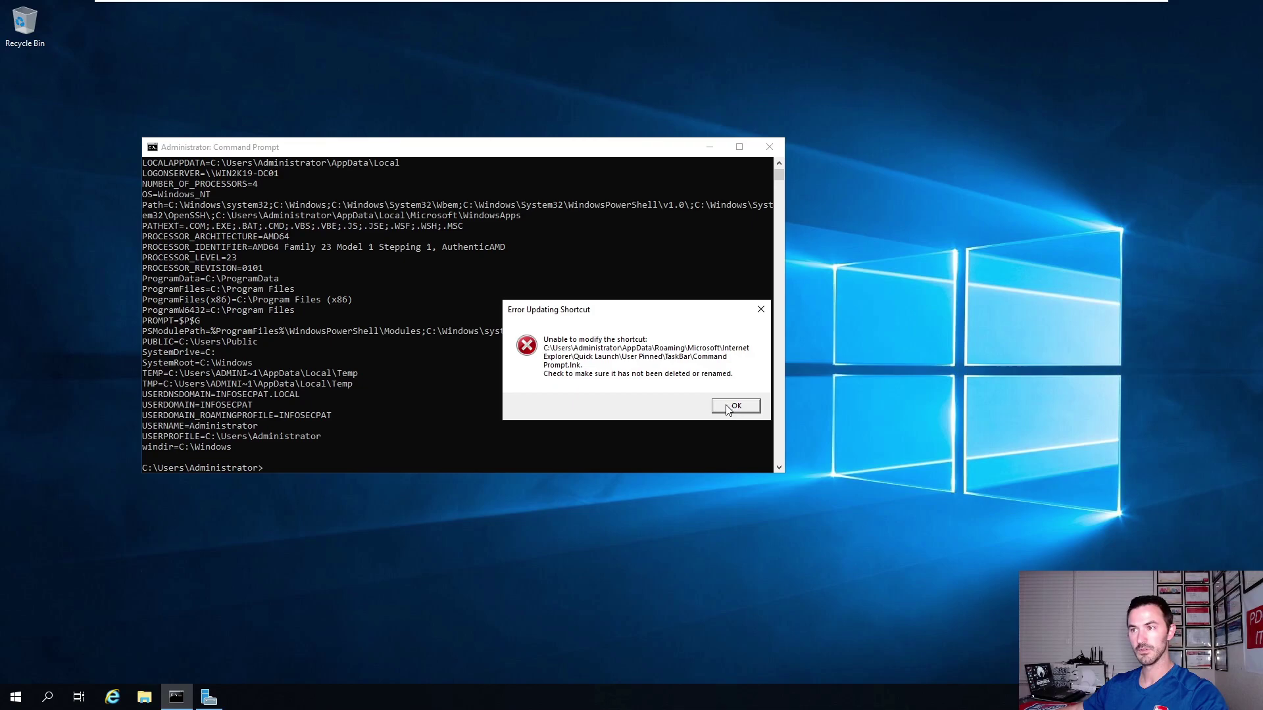
click(730, 408)
drag(425, 138, 363, 63)
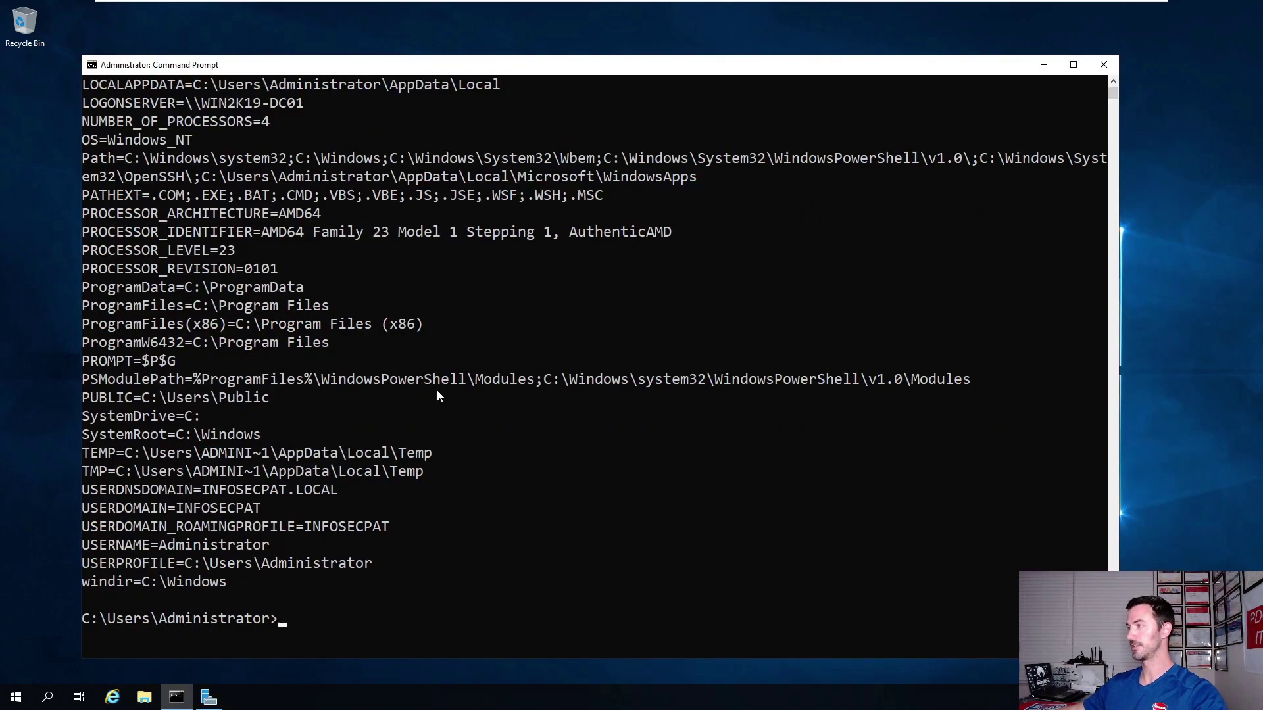
scroll(348, 408, up, 2)
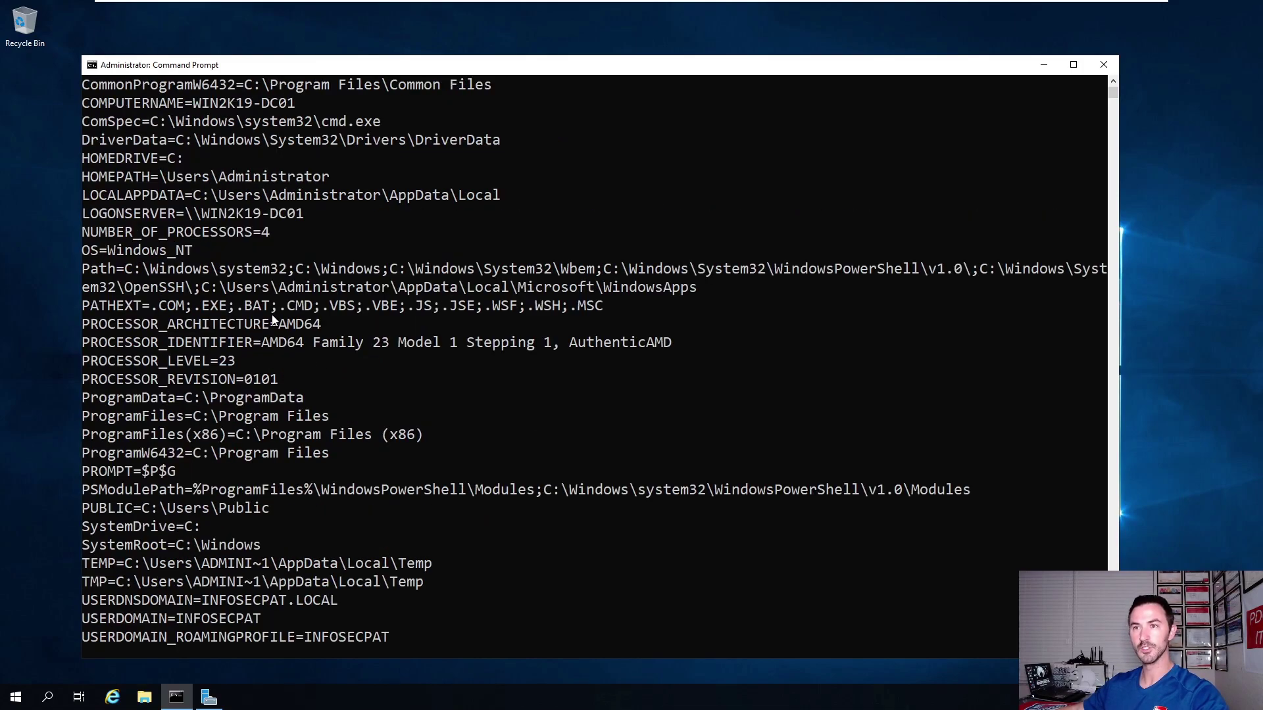
scroll(266, 322, up, 1)
drag(317, 269, 220, 270)
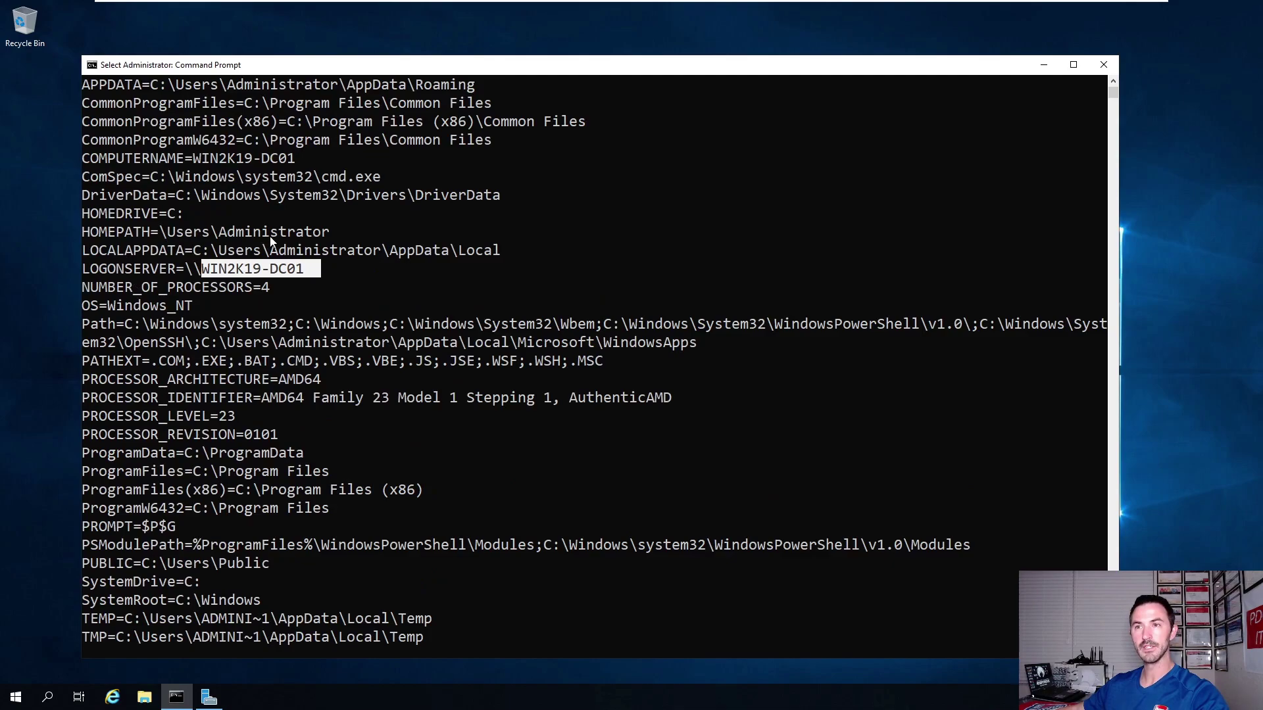
drag(336, 232, 82, 232)
scroll(244, 293, down, 1)
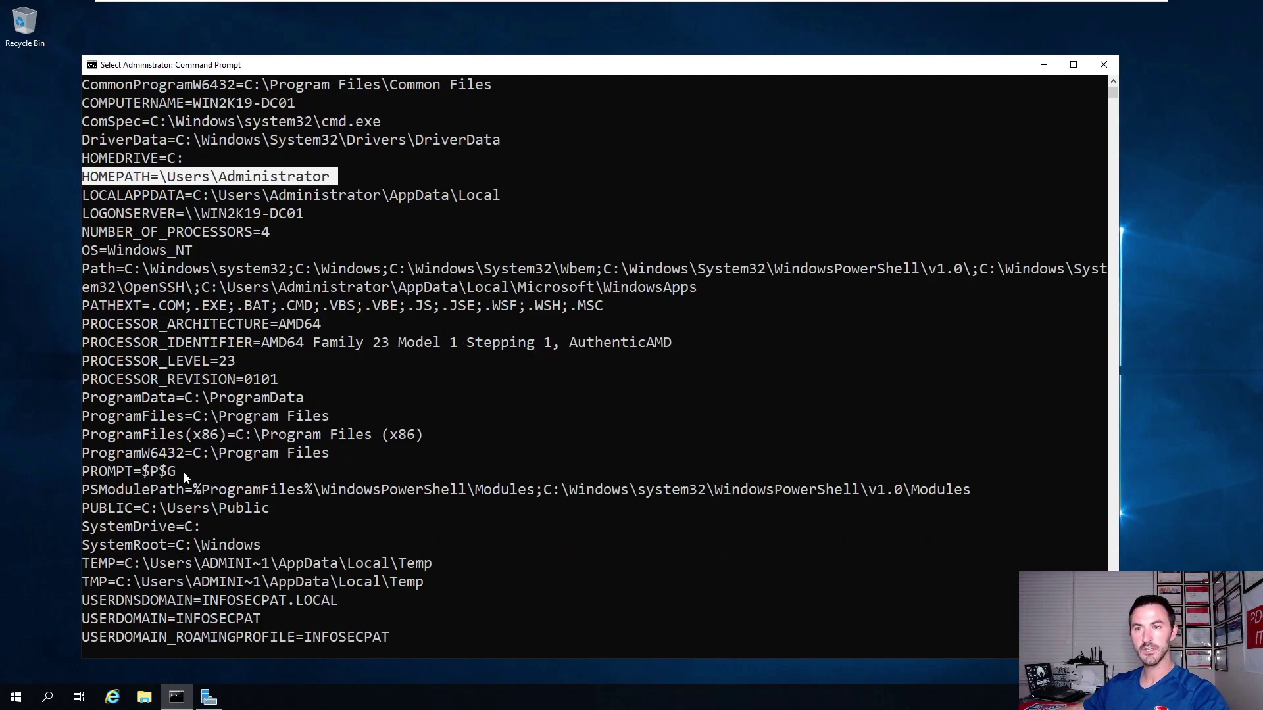
scroll(184, 471, down, 3)
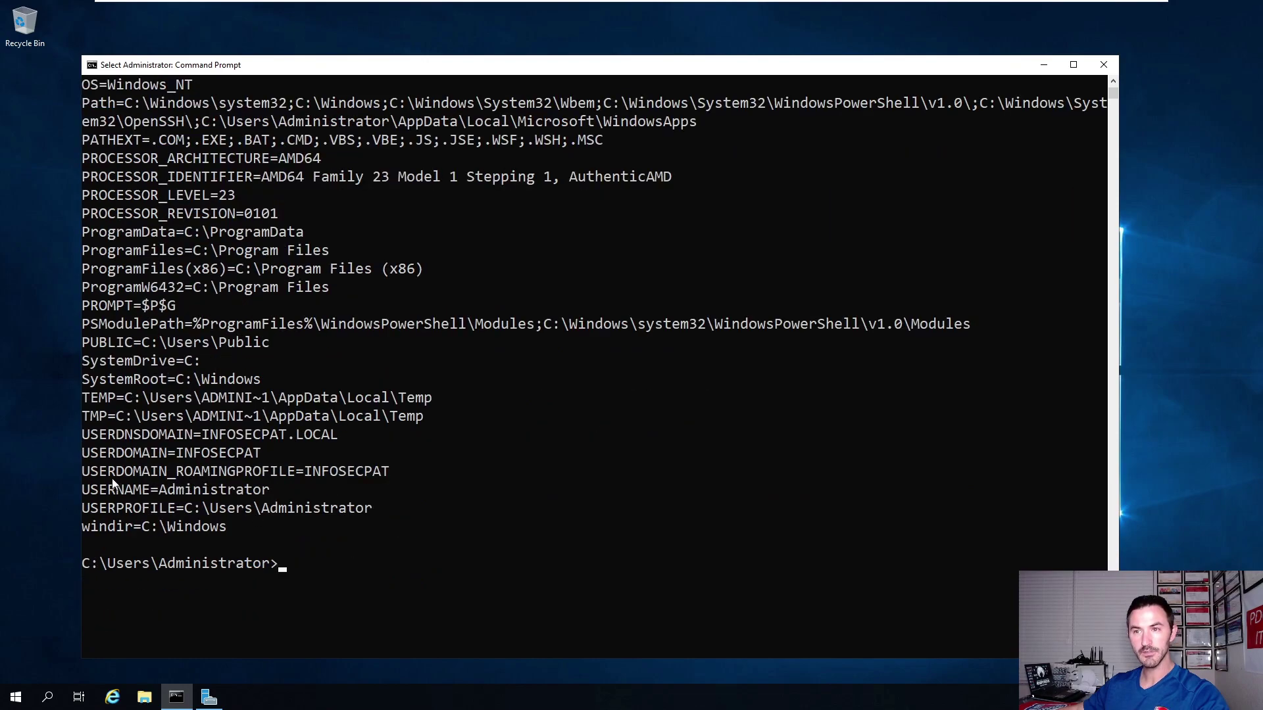
drag(266, 457, 181, 462)
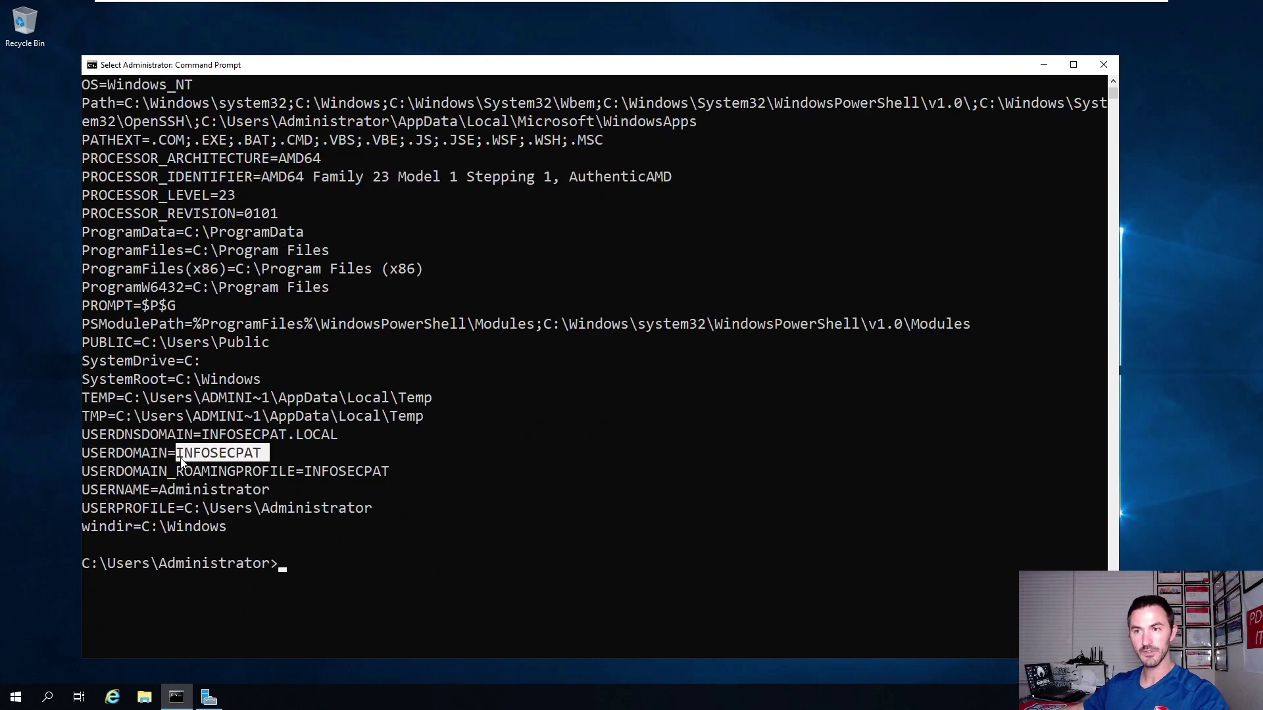
click(428, 588)
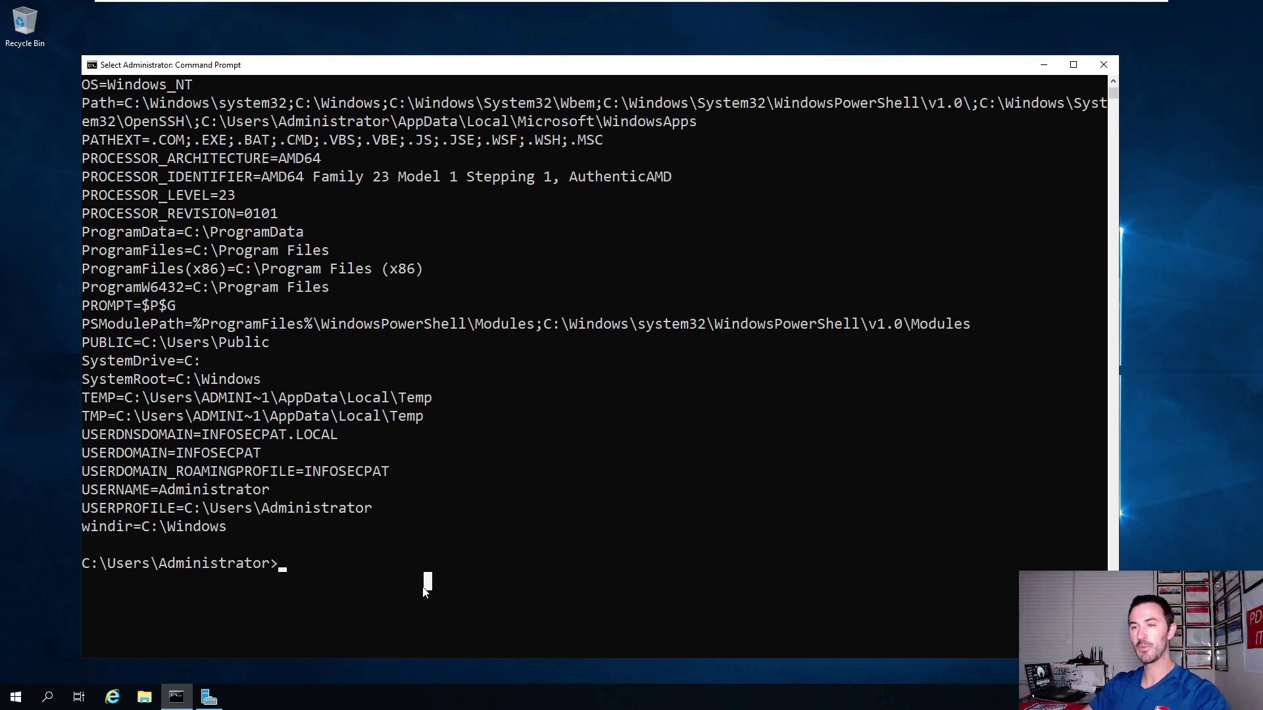
text(netdom query f)
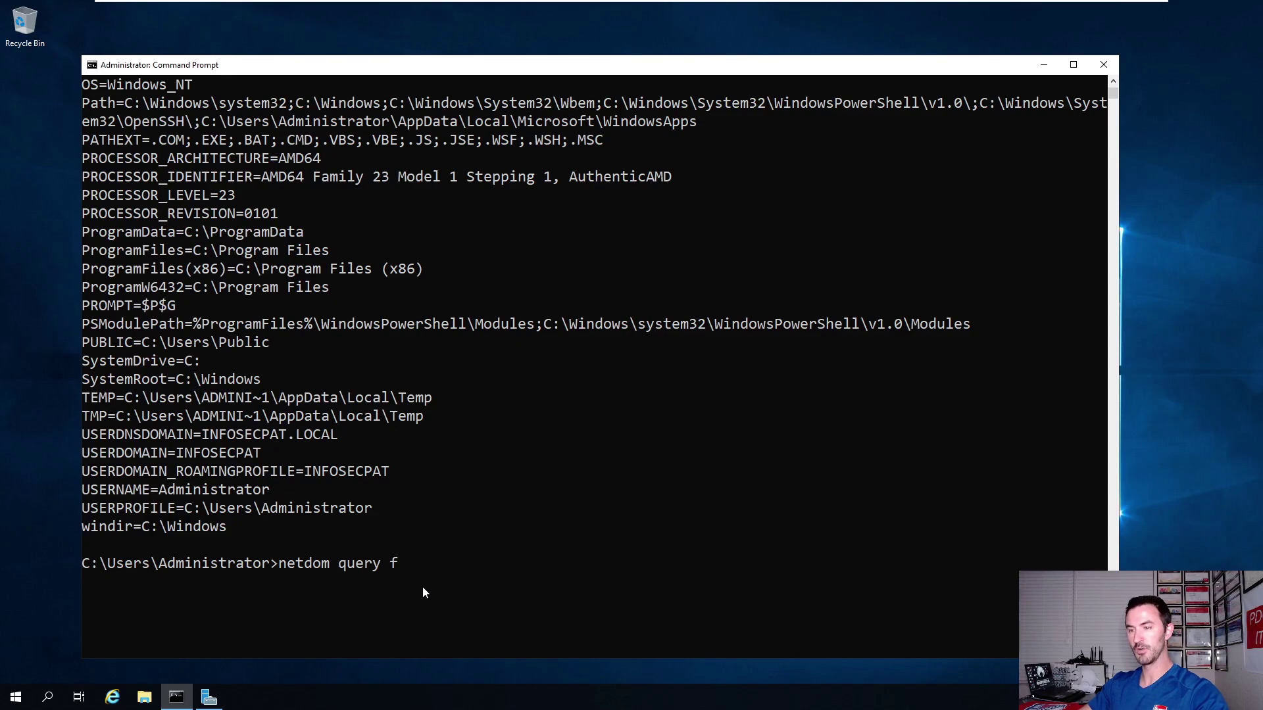
text(smo)
Run netdom queries for the FSMO roles, the PDC and the domain controllers.
key(Return)
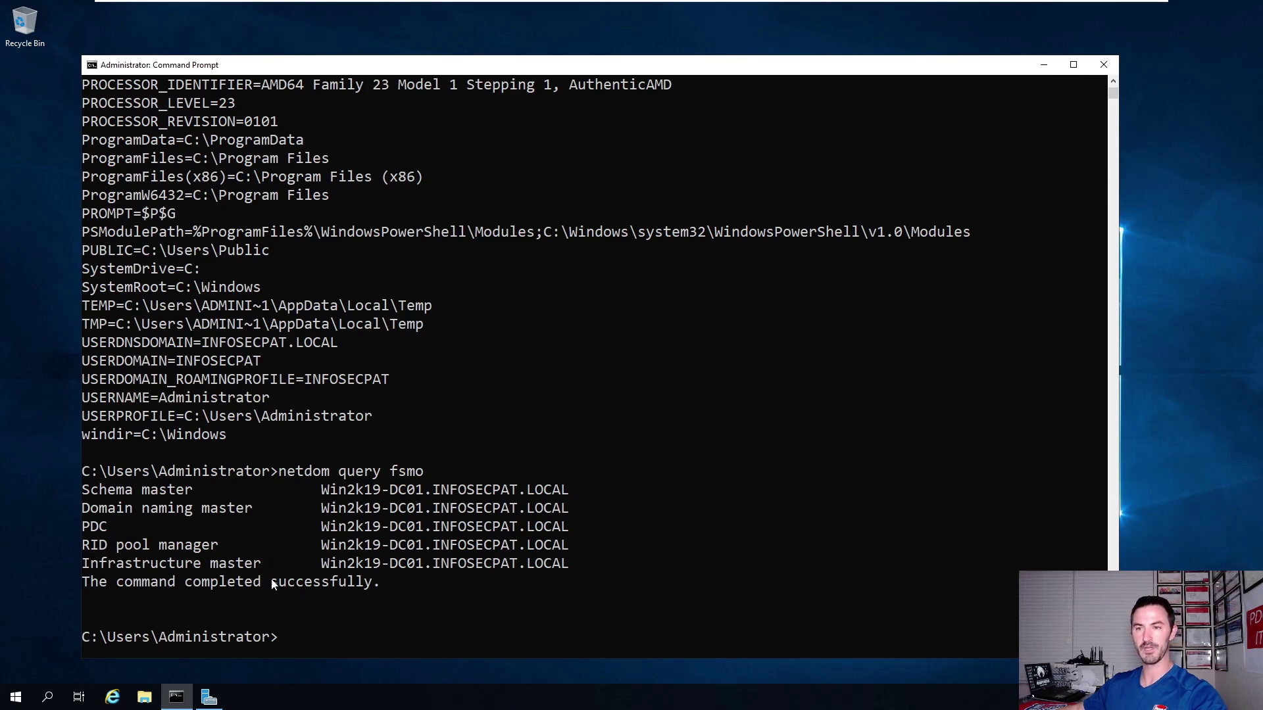
scroll(377, 570, down, 2)
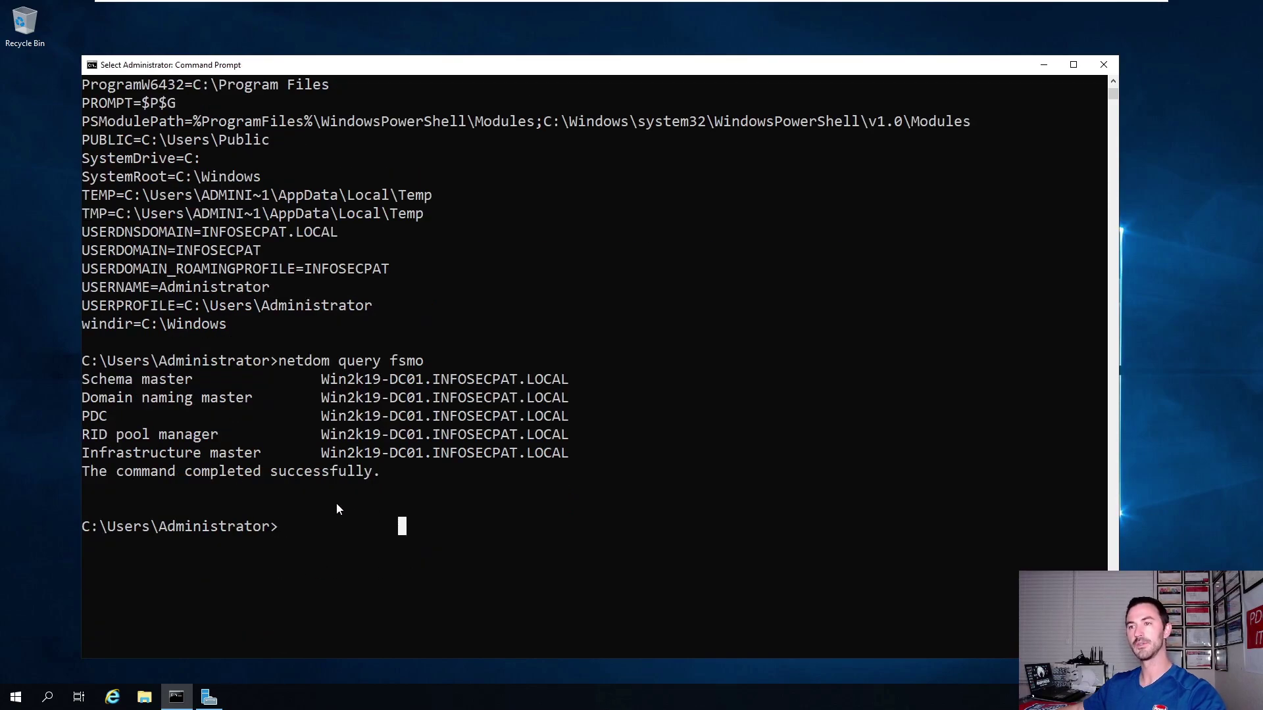
key(Up)
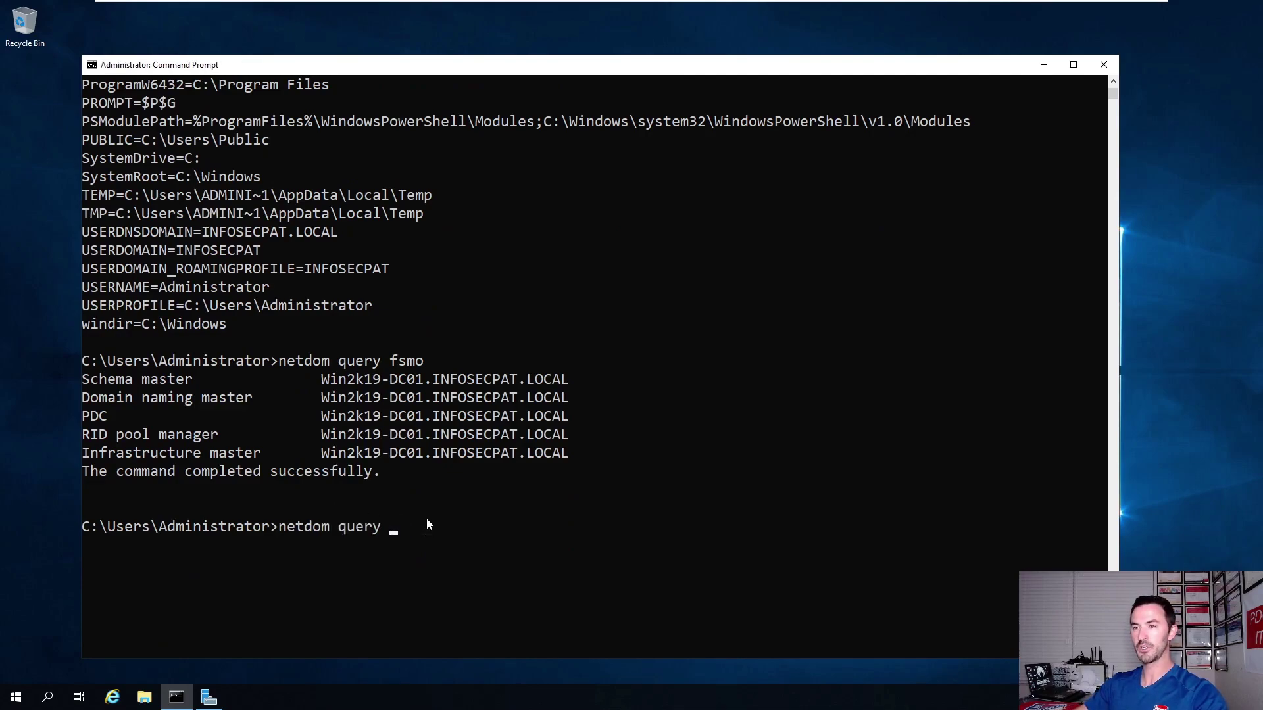
text(pdc)
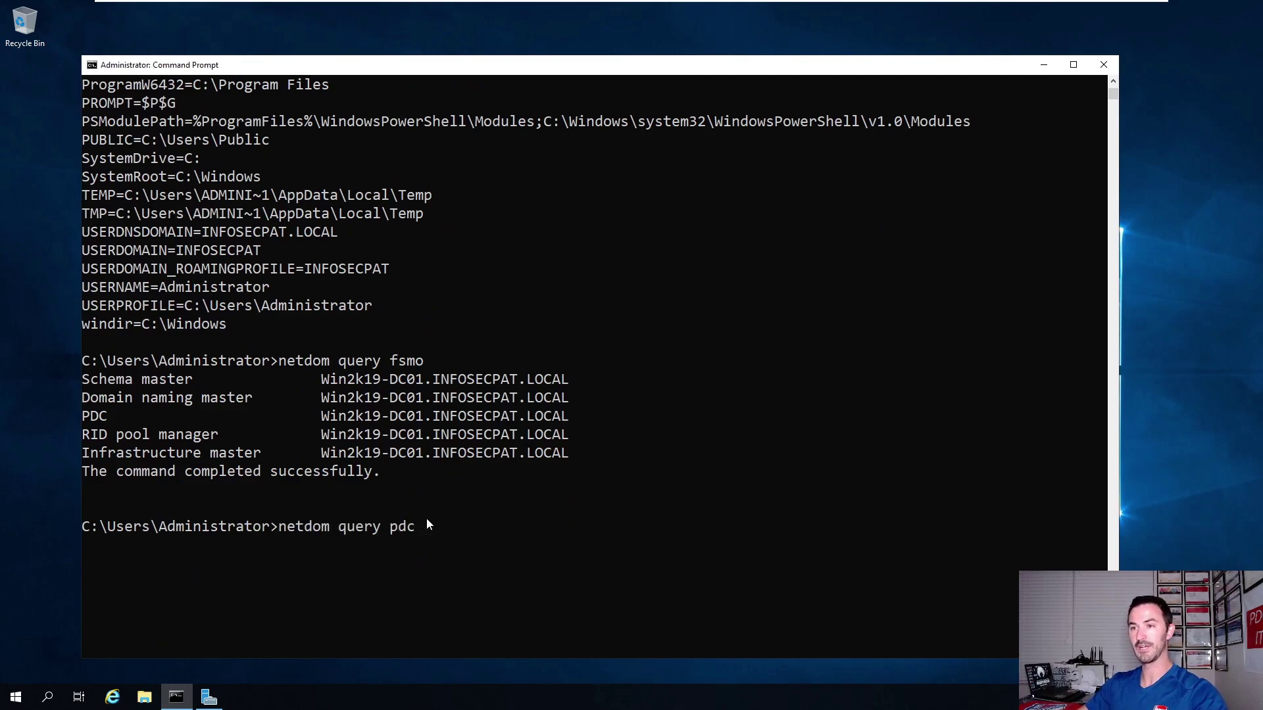
key(Return)
key(Up)
key(BackSpace)
key(BackSpace)
key(BackSpace)
text(cd)
key(BackSpace)
key(BackSpace)
text(dc)
key(Return)
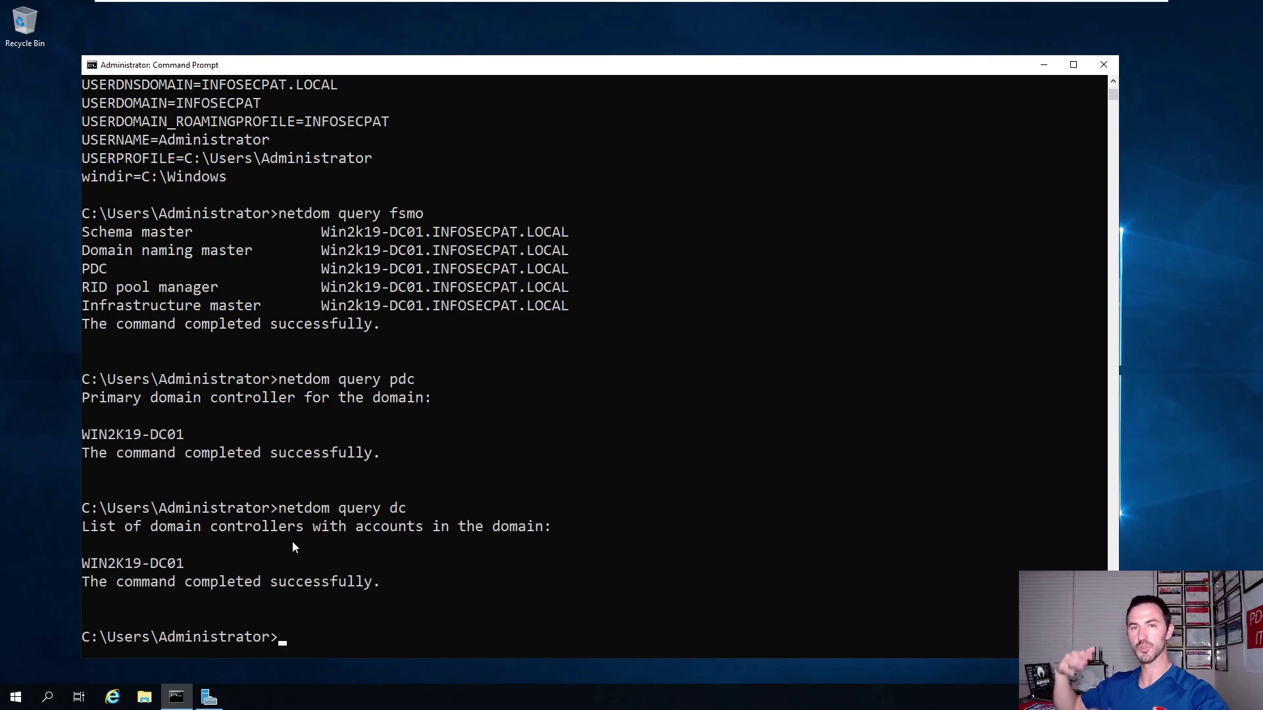
Exit the Command Prompt to return to the desktop.
click(299, 507)
key(Escape)
text(exit)
key(Return)
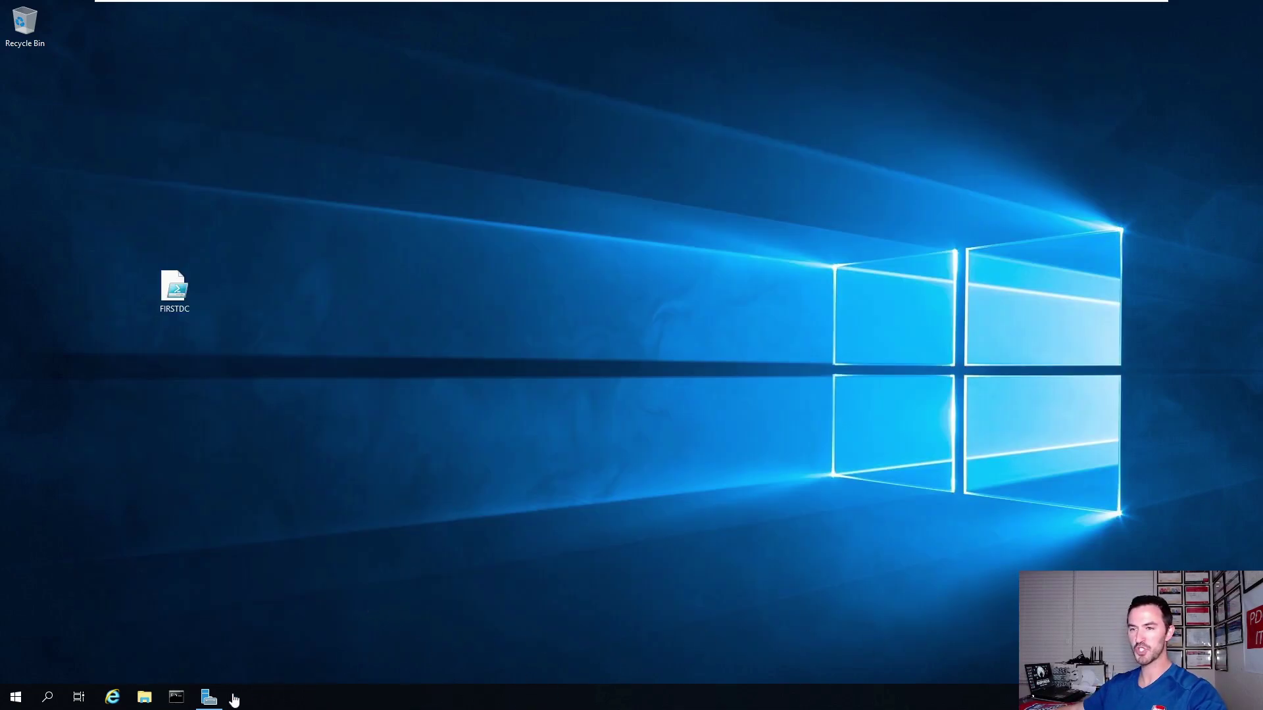
From Local Server, check Ethernet0's details (static 192.168.50.201, no DNS) and open its Properties.
click(209, 697)
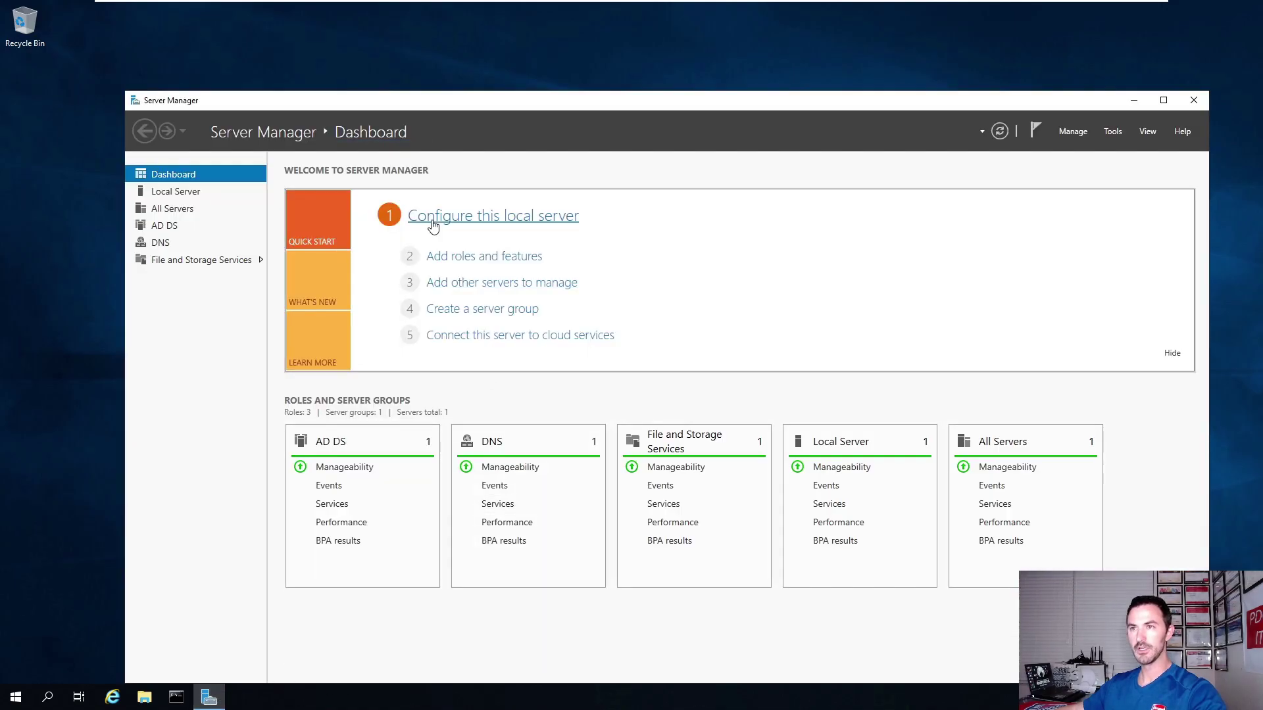
double_click(507, 103)
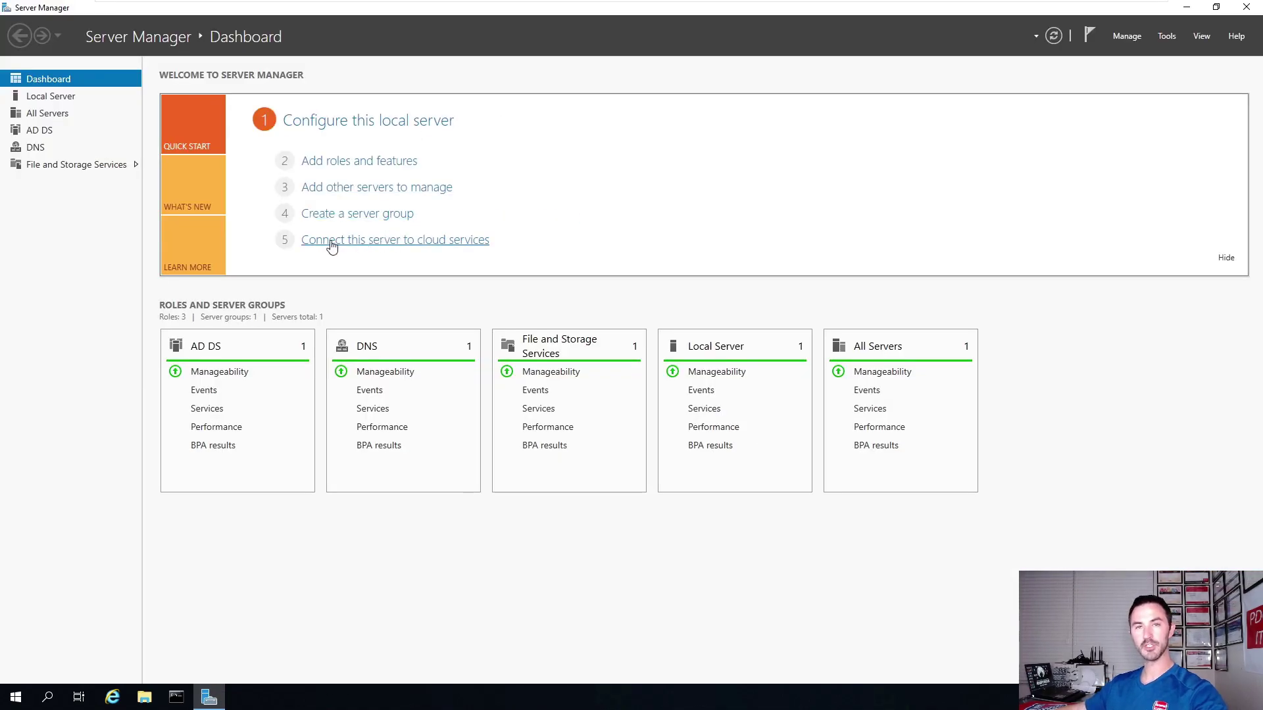
click(58, 97)
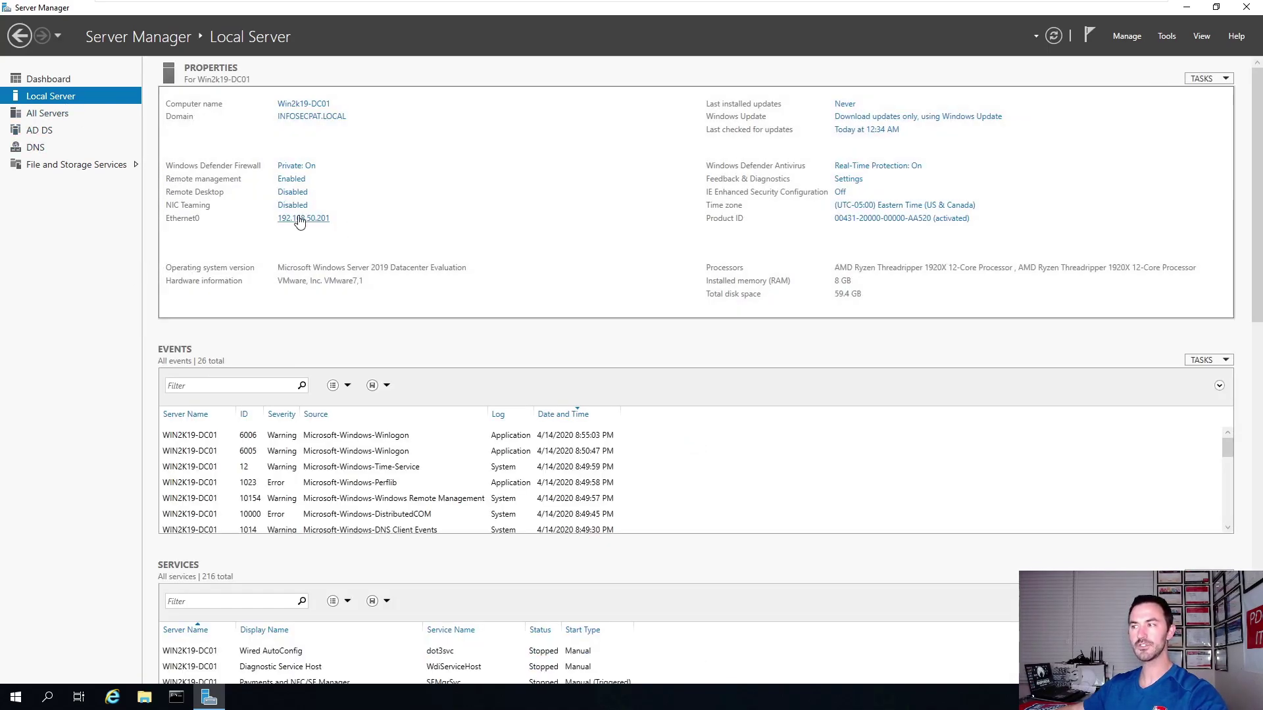
click(299, 221)
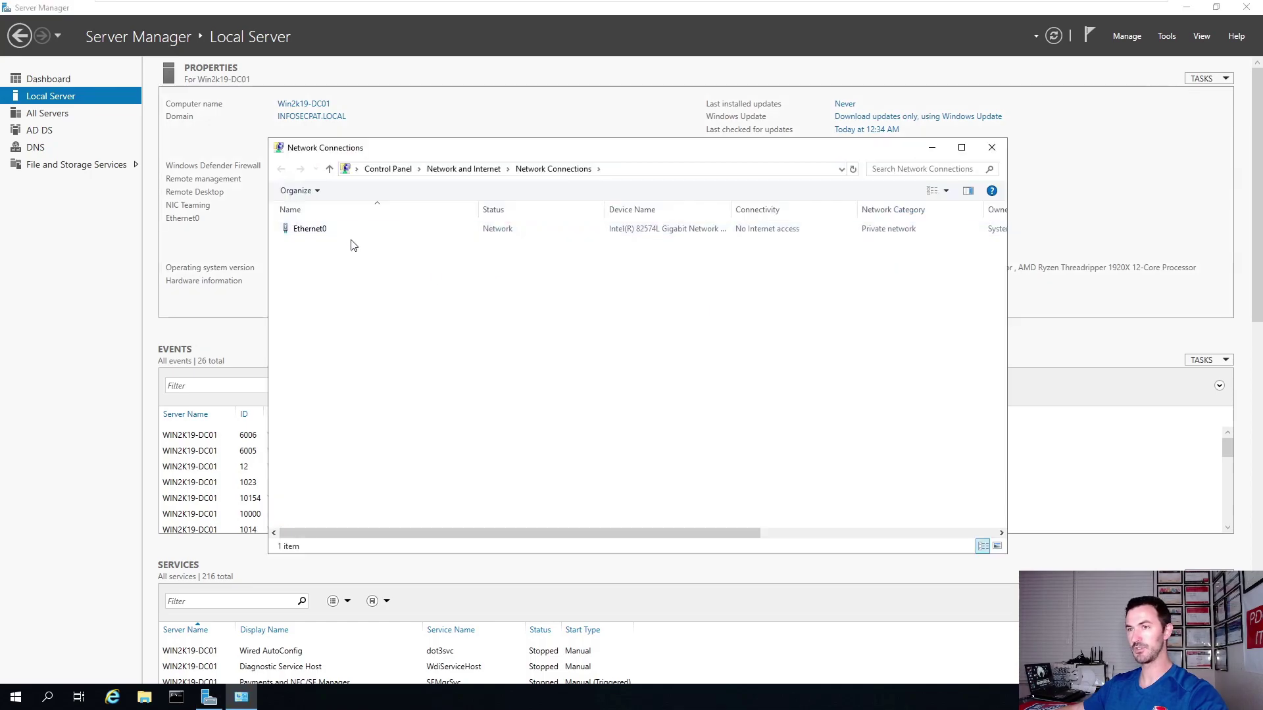
double_click(327, 230)
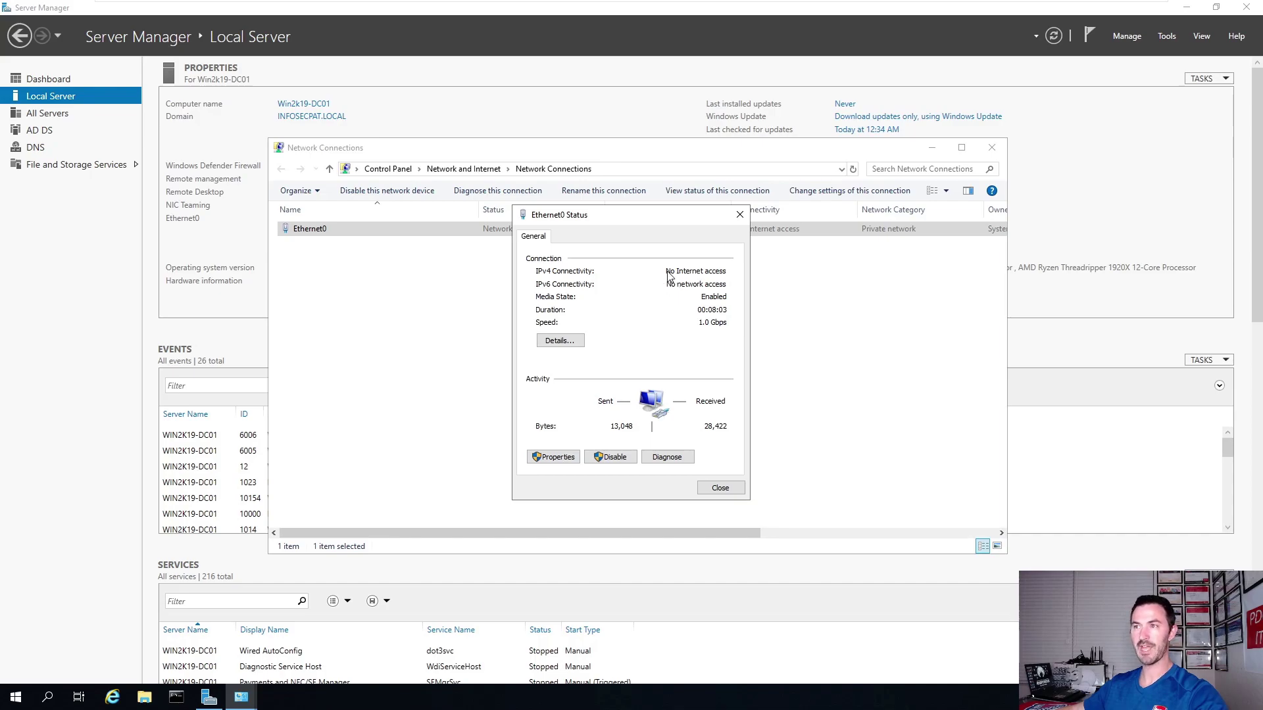
click(558, 341)
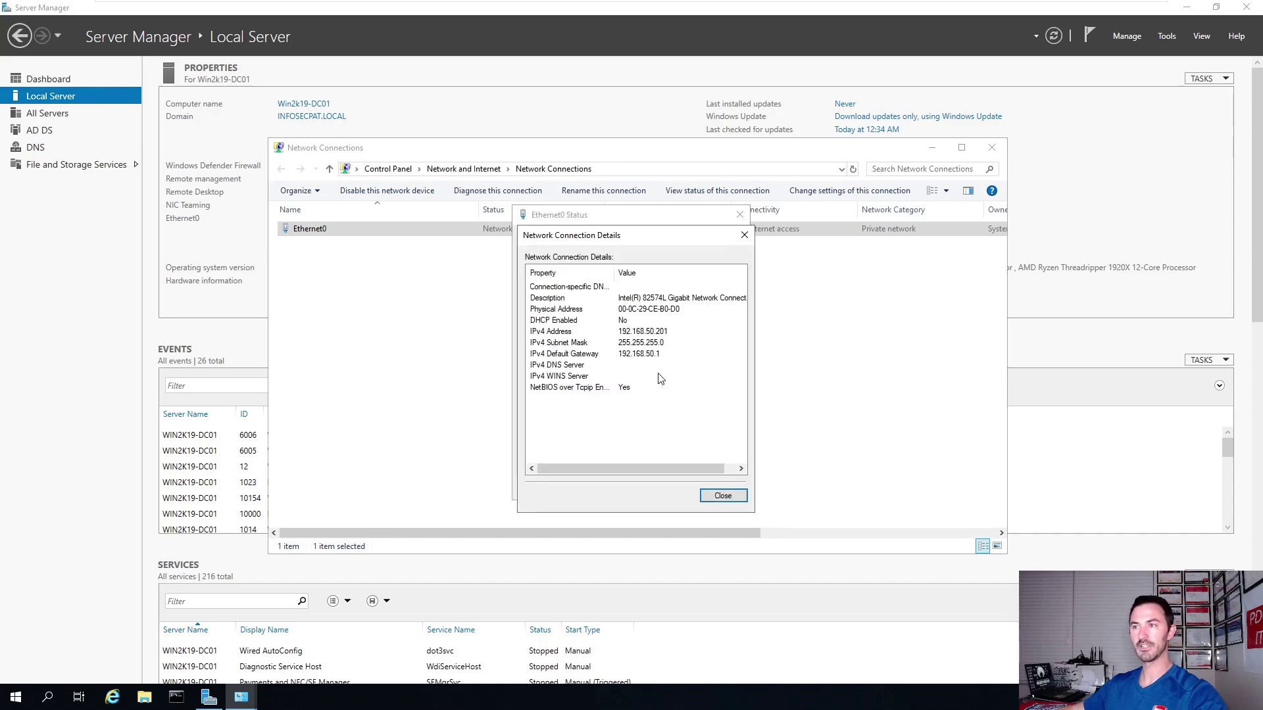
click(721, 496)
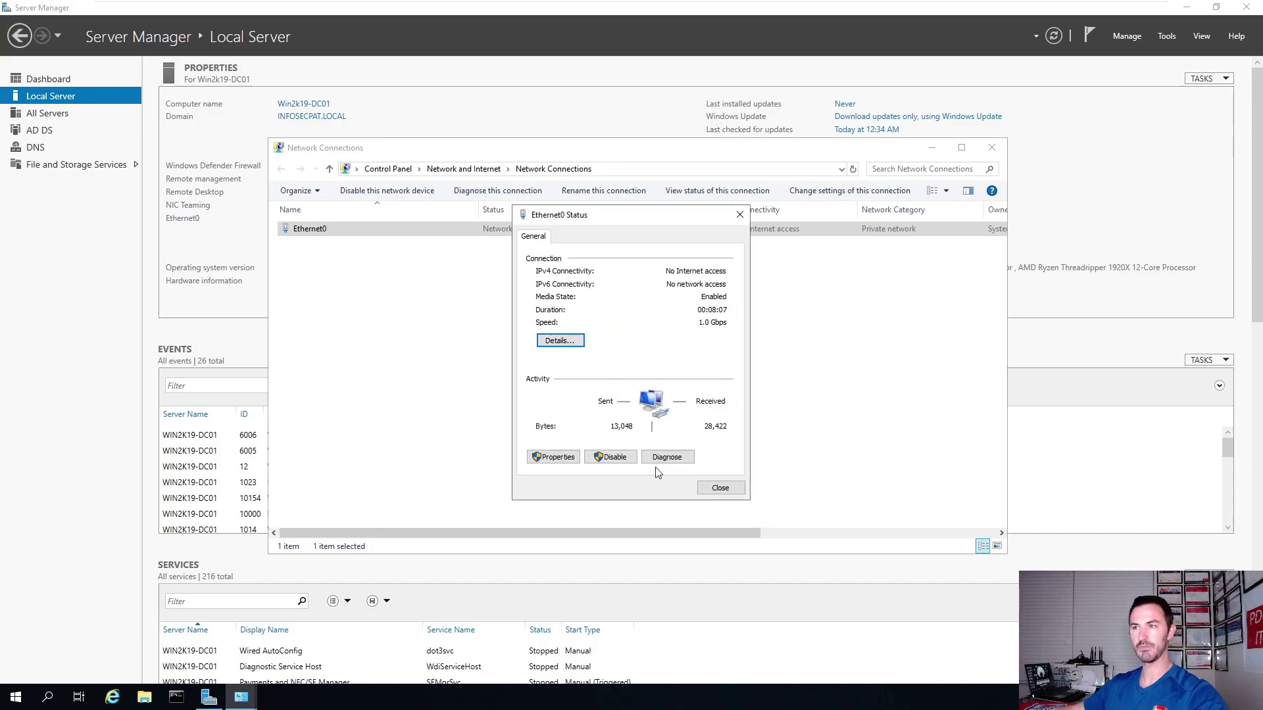
click(552, 458)
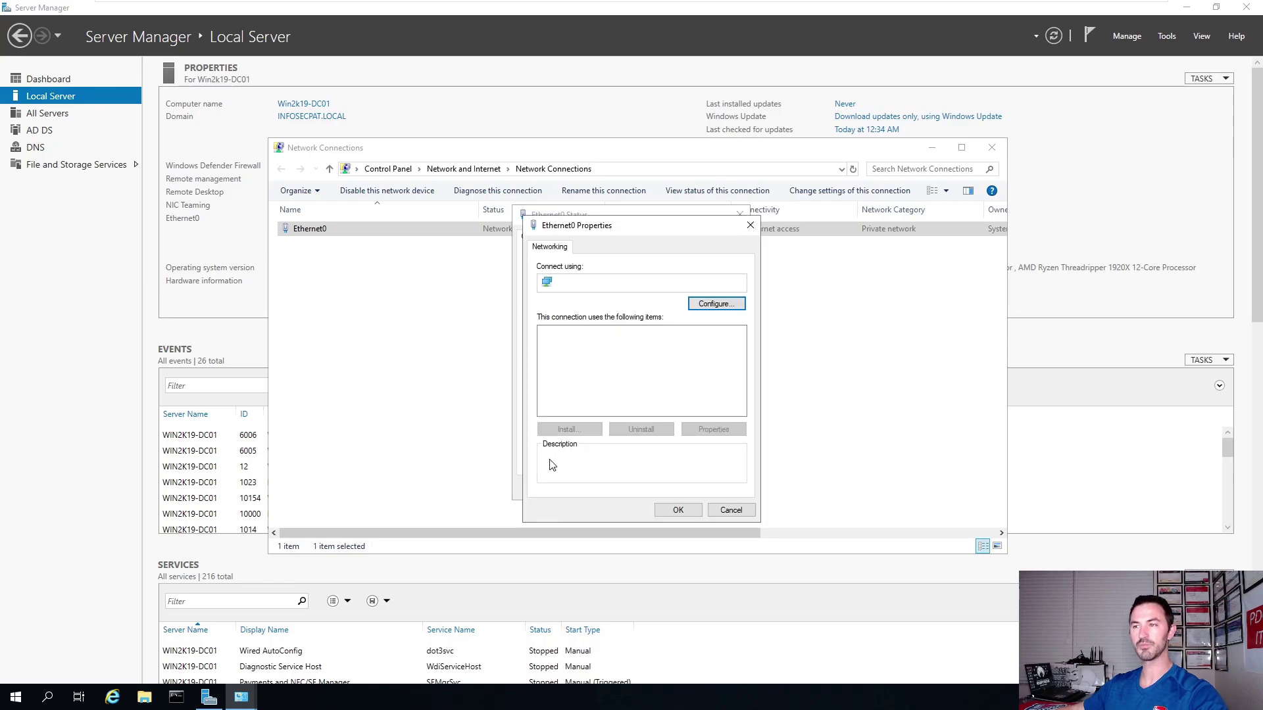
Set Ethernet0's IPv4 DNS servers to 192.168.50.201 and 8.8.8.8, then cancel diagnostics.
double_click(621, 366)
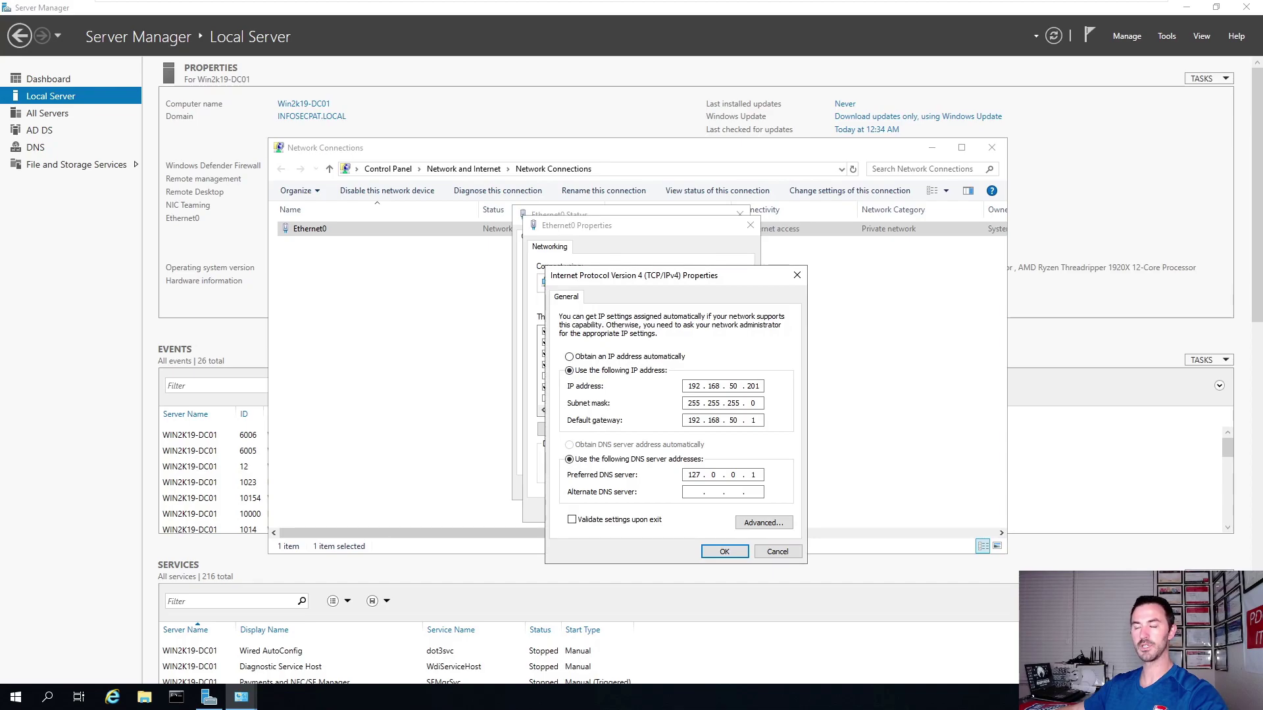
key(BackSpace)
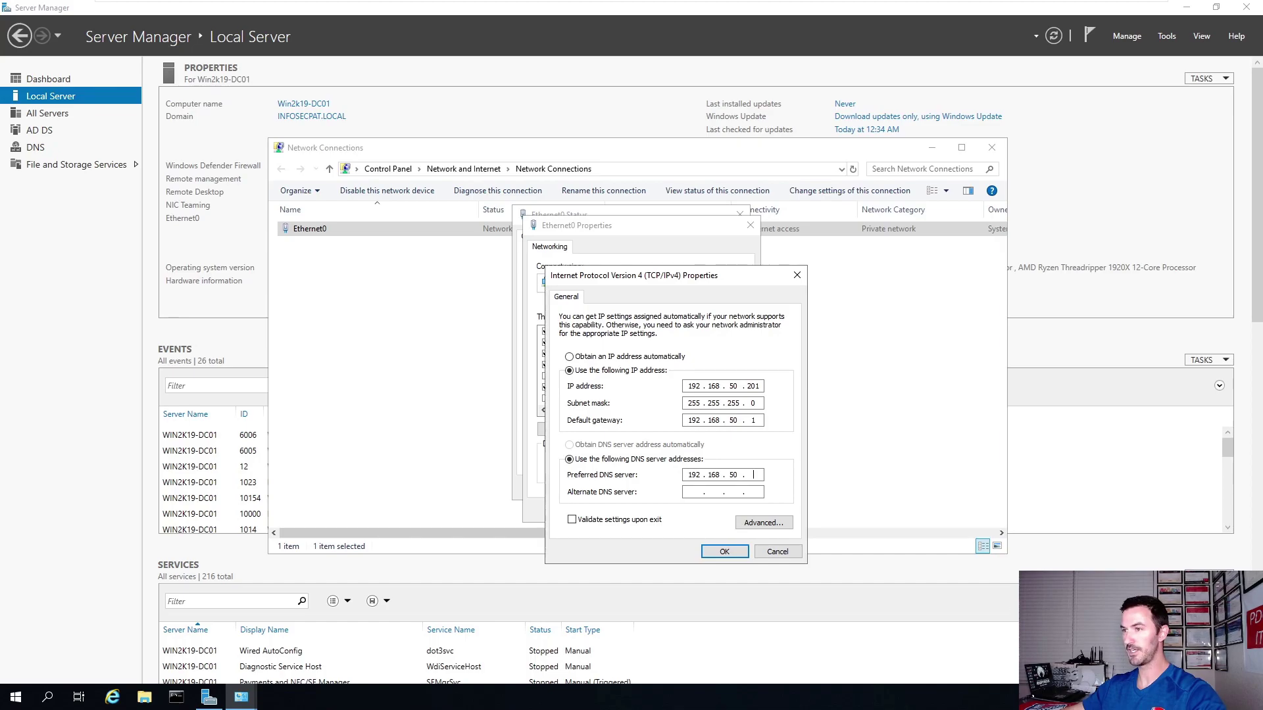
click(694, 492)
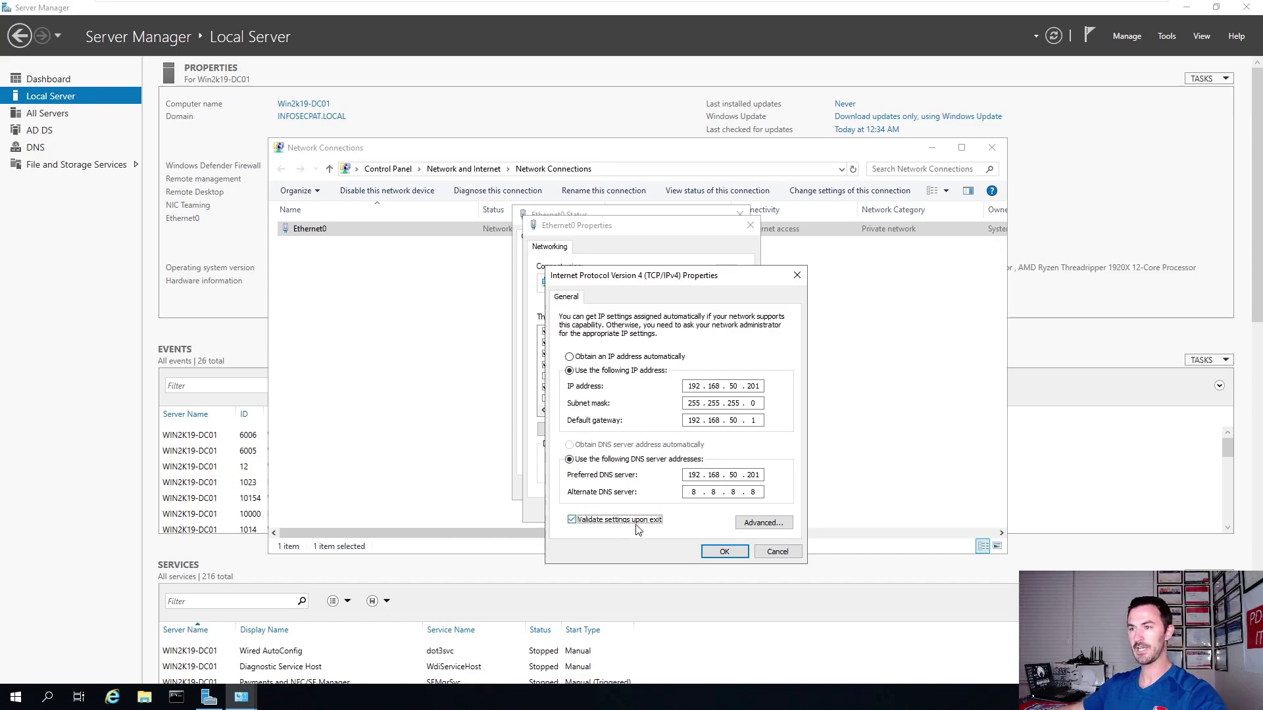
click(724, 552)
click(679, 511)
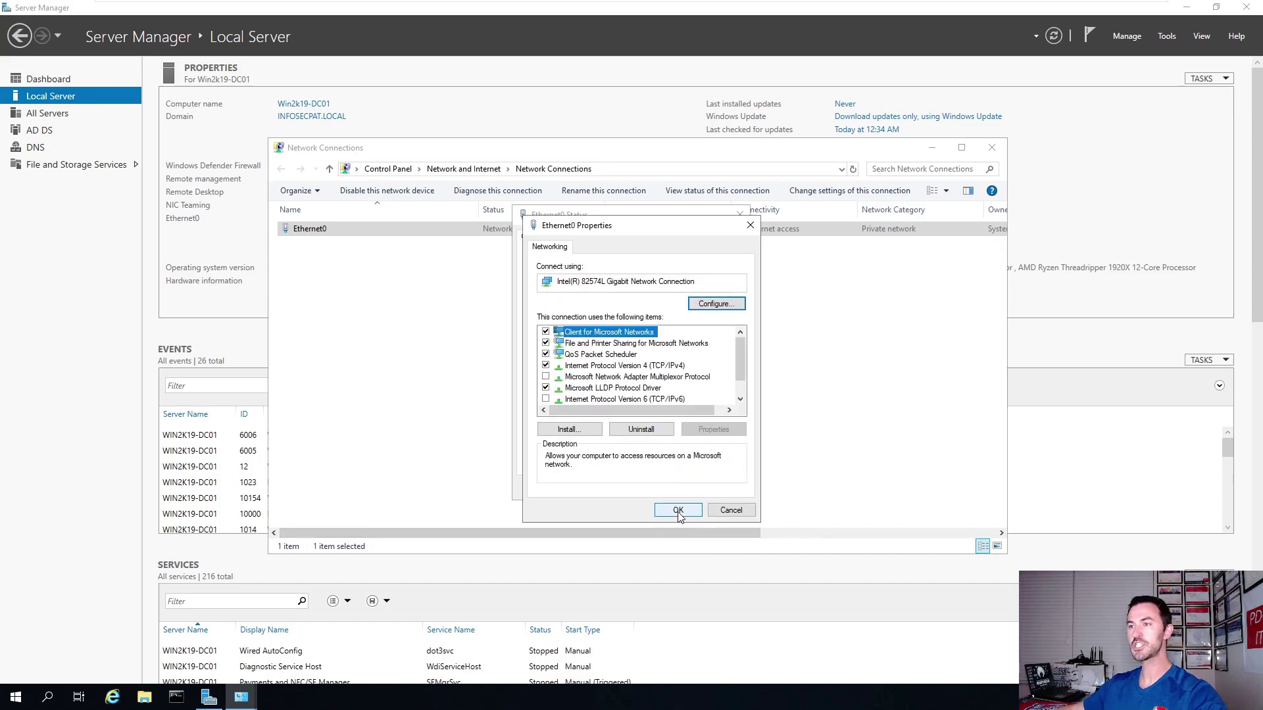
click(665, 456)
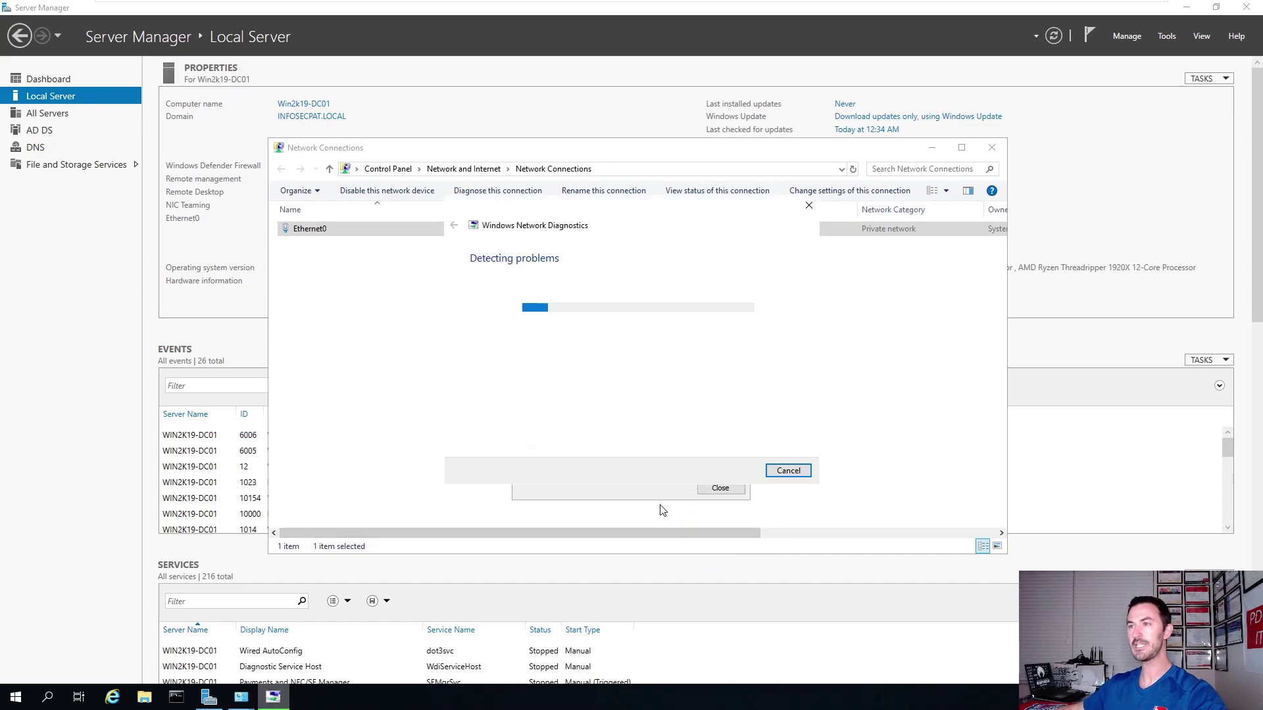
click(790, 471)
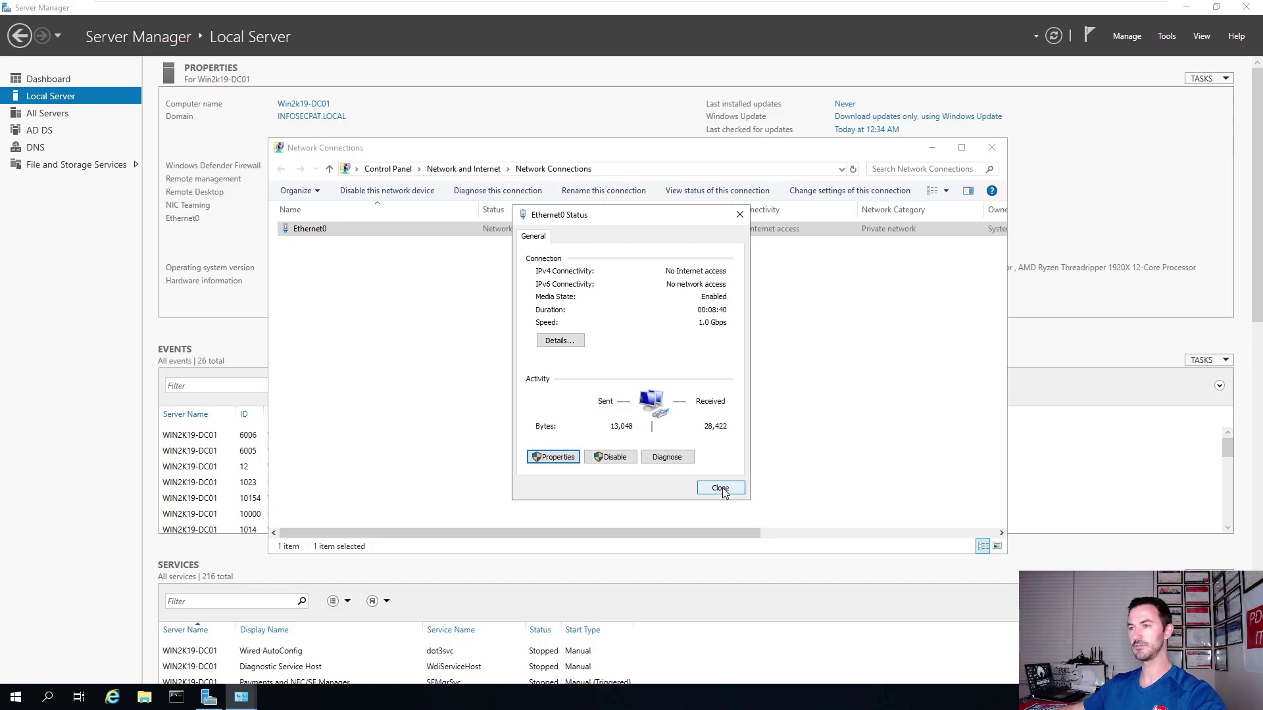
Refresh connections, verify Ethernet0 lists DNS 192.168.50.201 and 8.8.8.8, then close all windows.
click(721, 489)
right_click(450, 340)
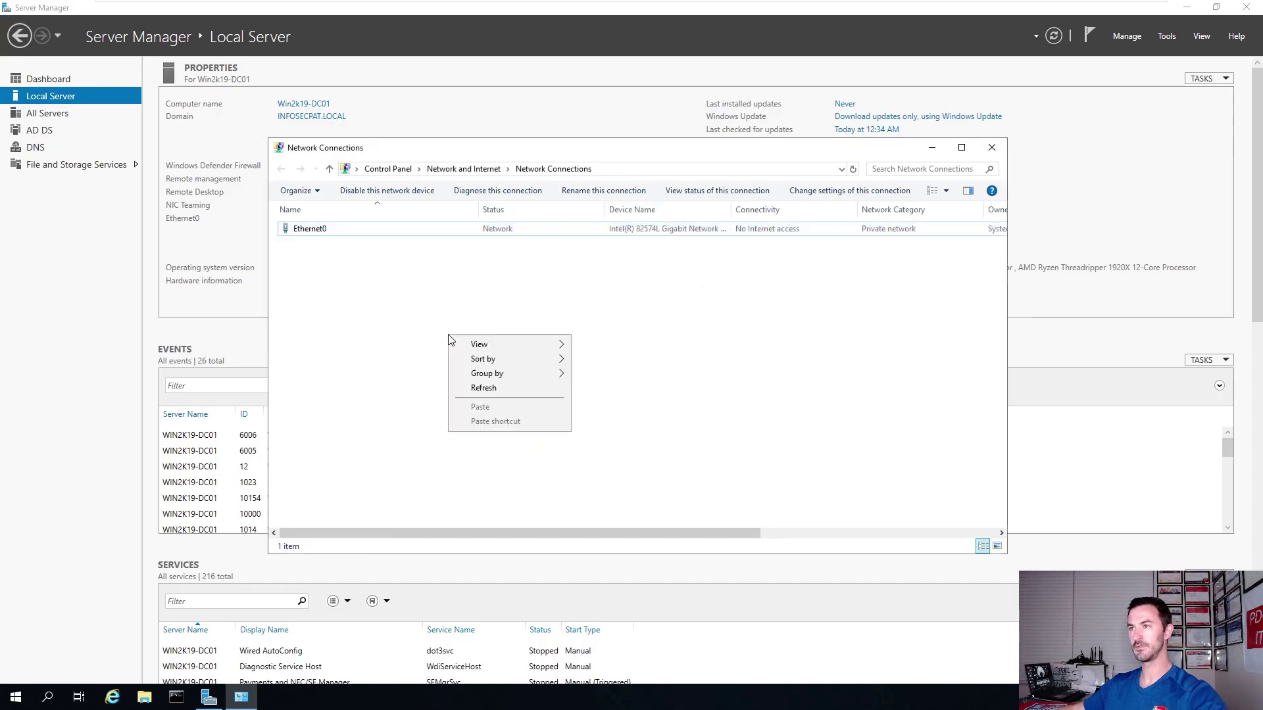
click(510, 389)
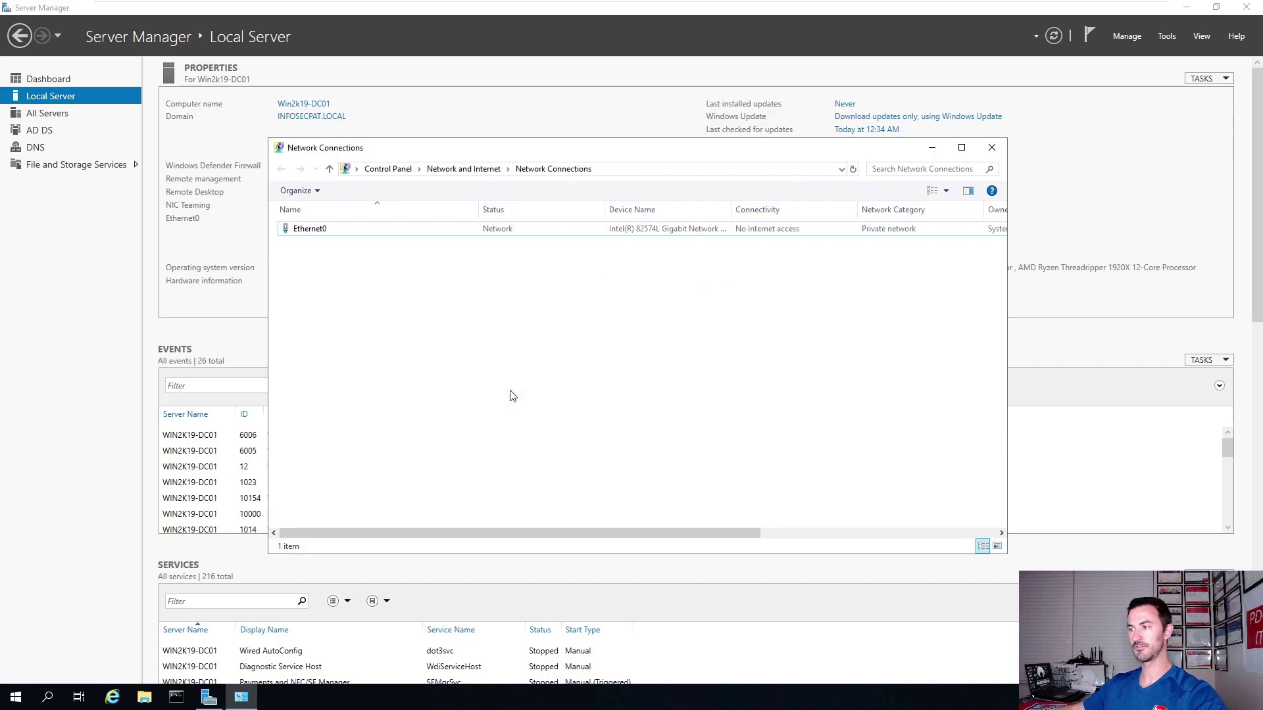
double_click(370, 230)
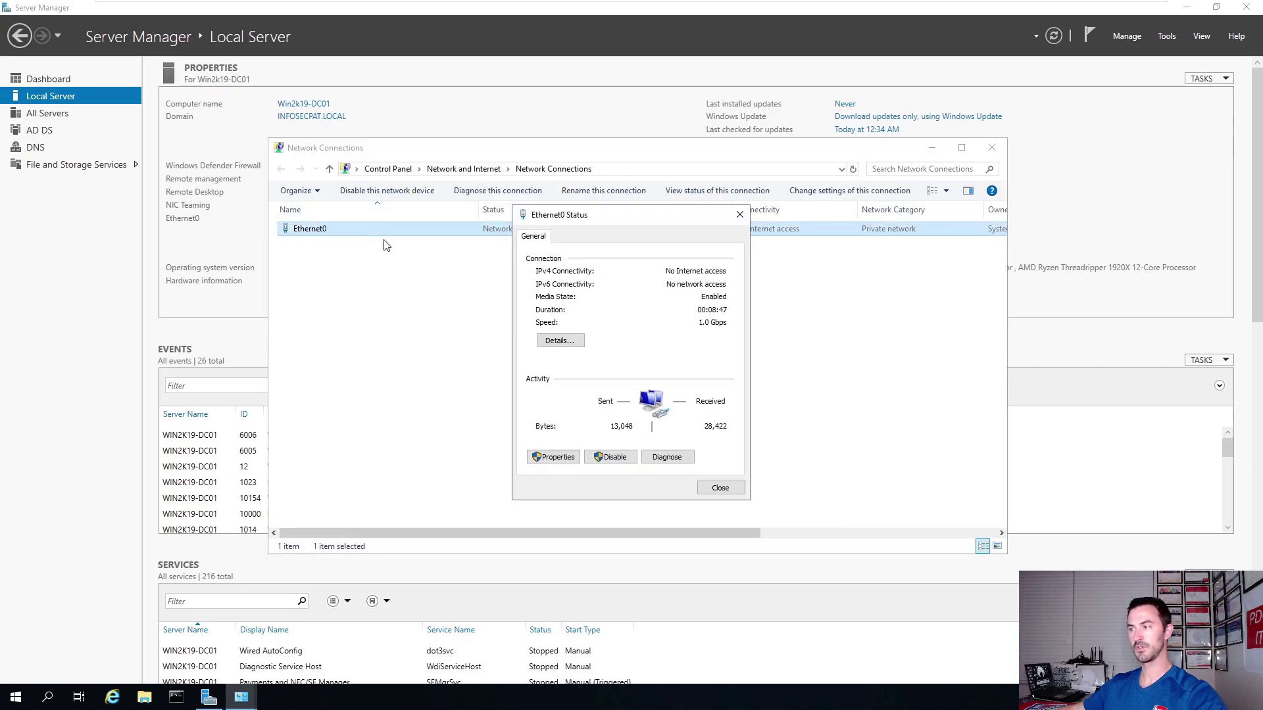
click(545, 342)
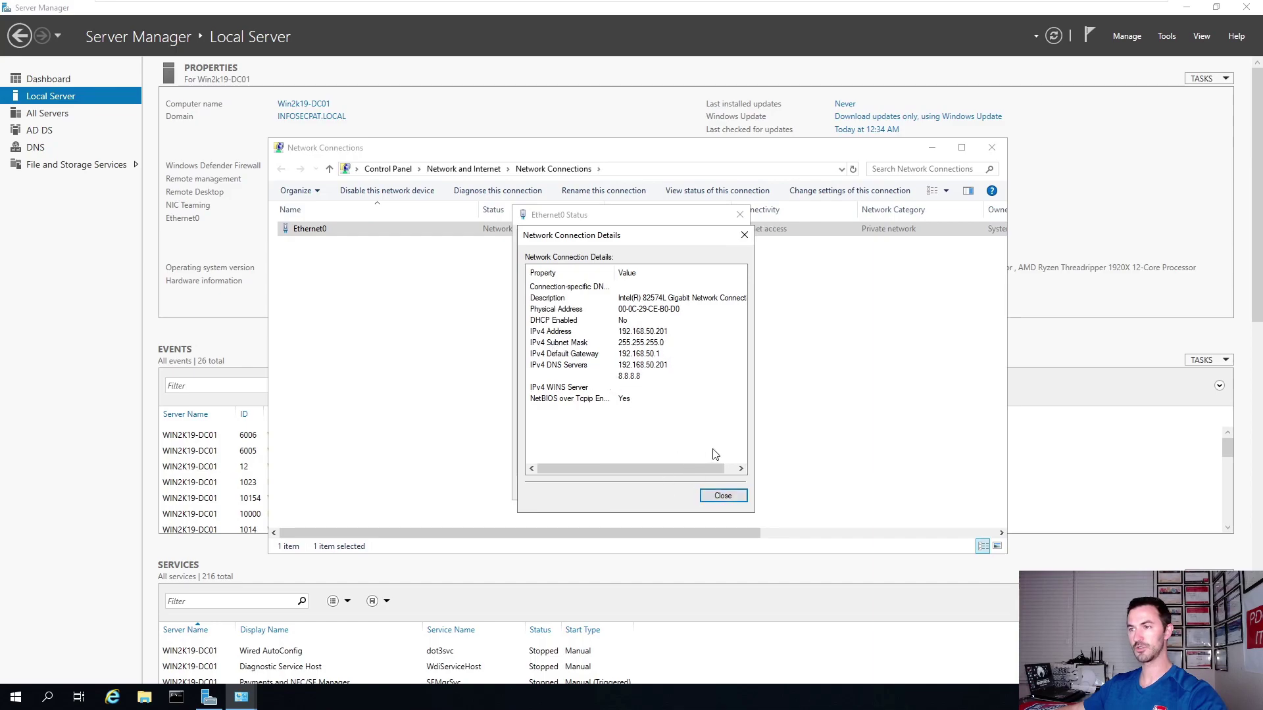
click(704, 499)
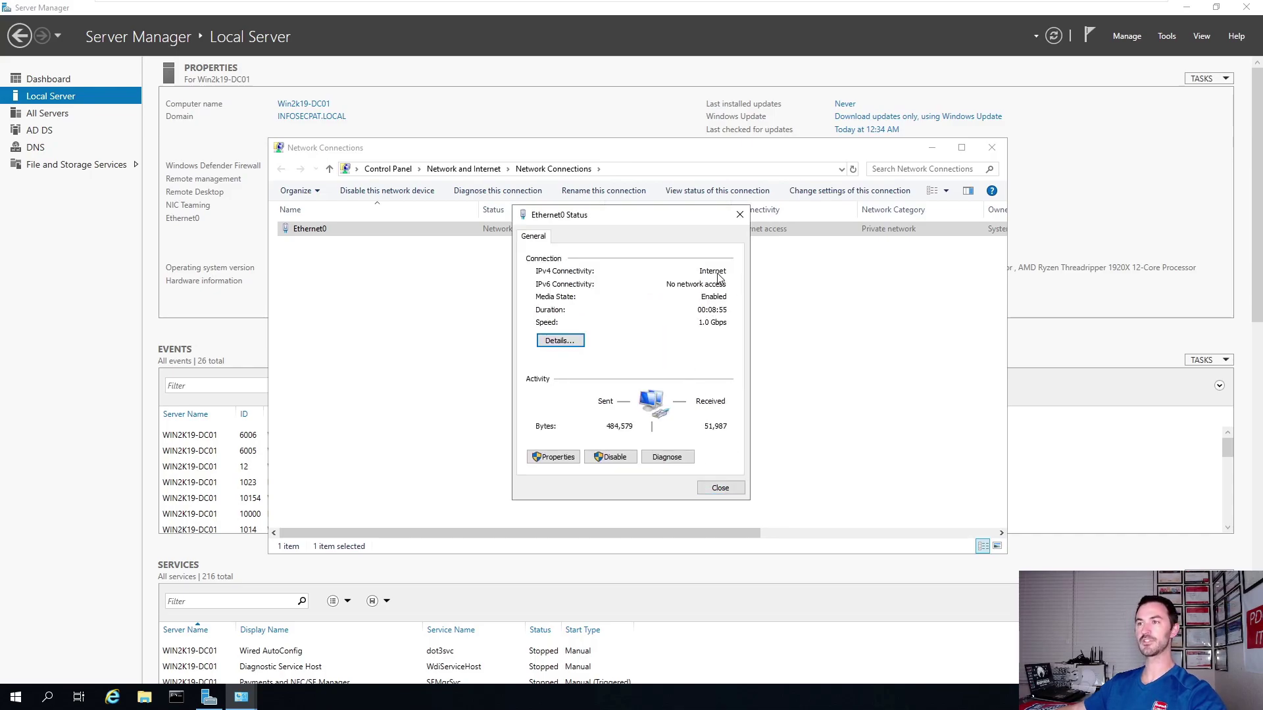
click(717, 488)
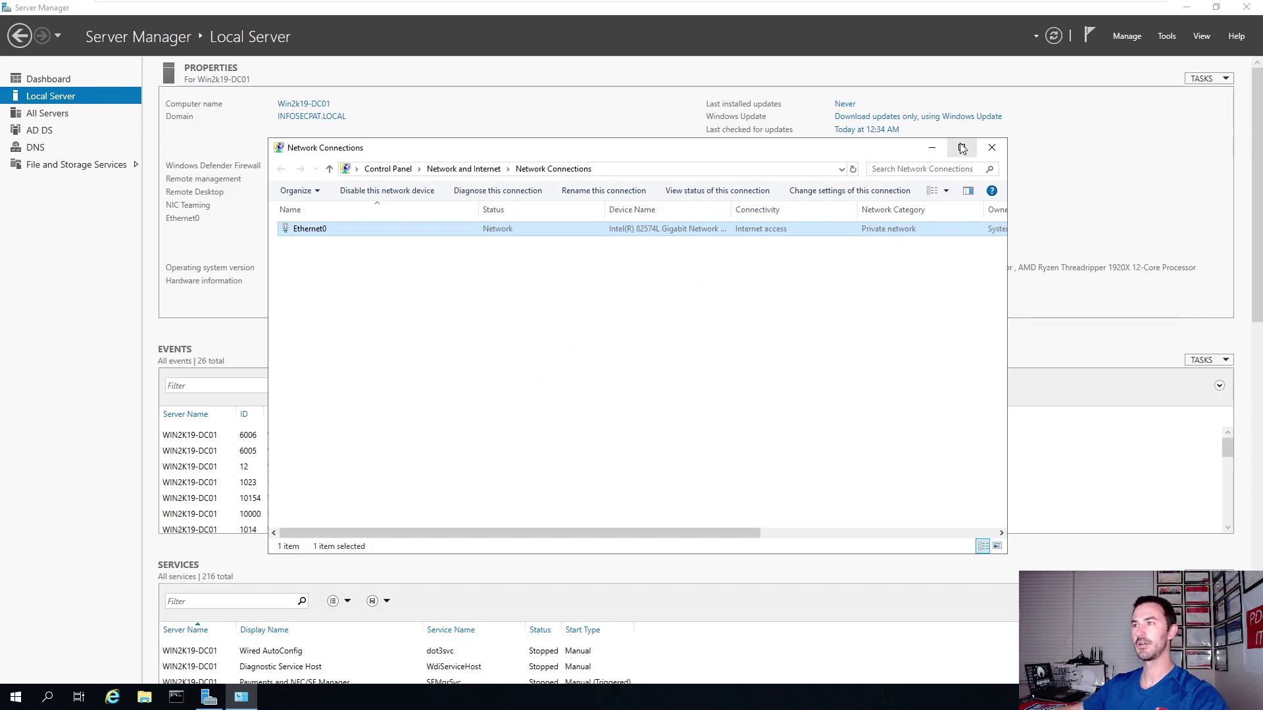
click(992, 147)
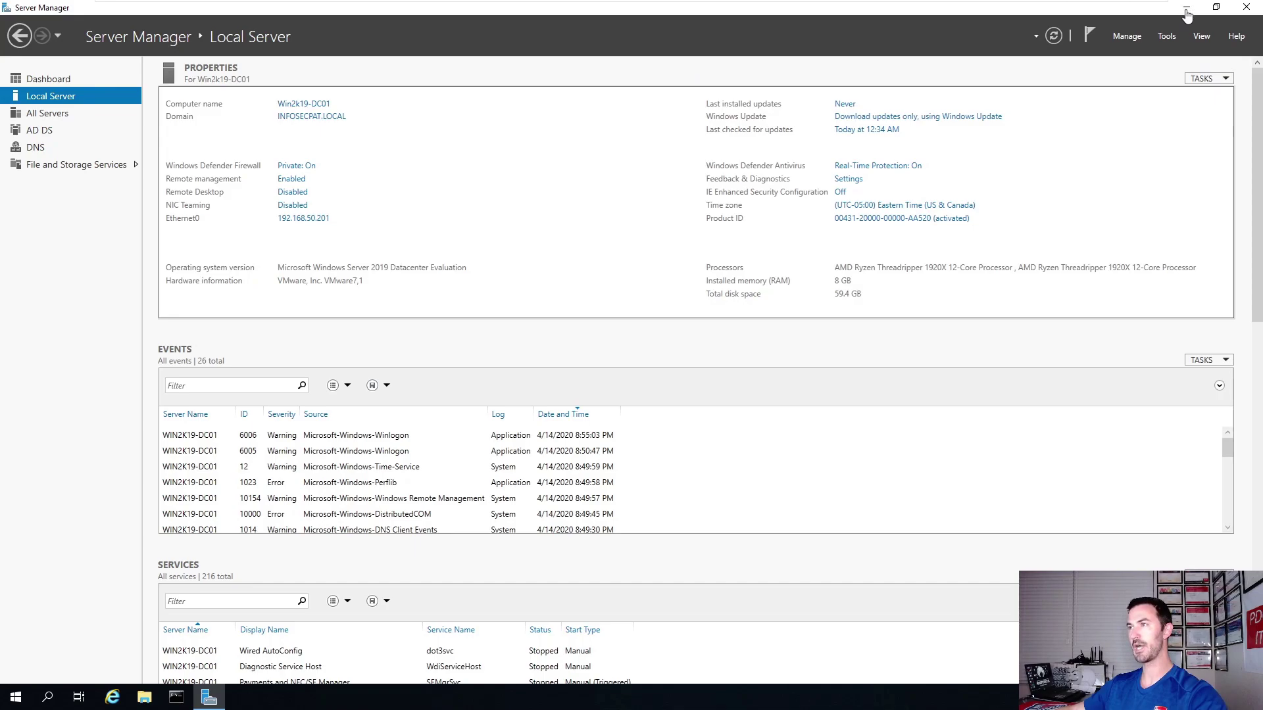
Launch Active Directory Users and Computers from the Tools menu and maximize its window.
click(1128, 37)
click(1167, 37)
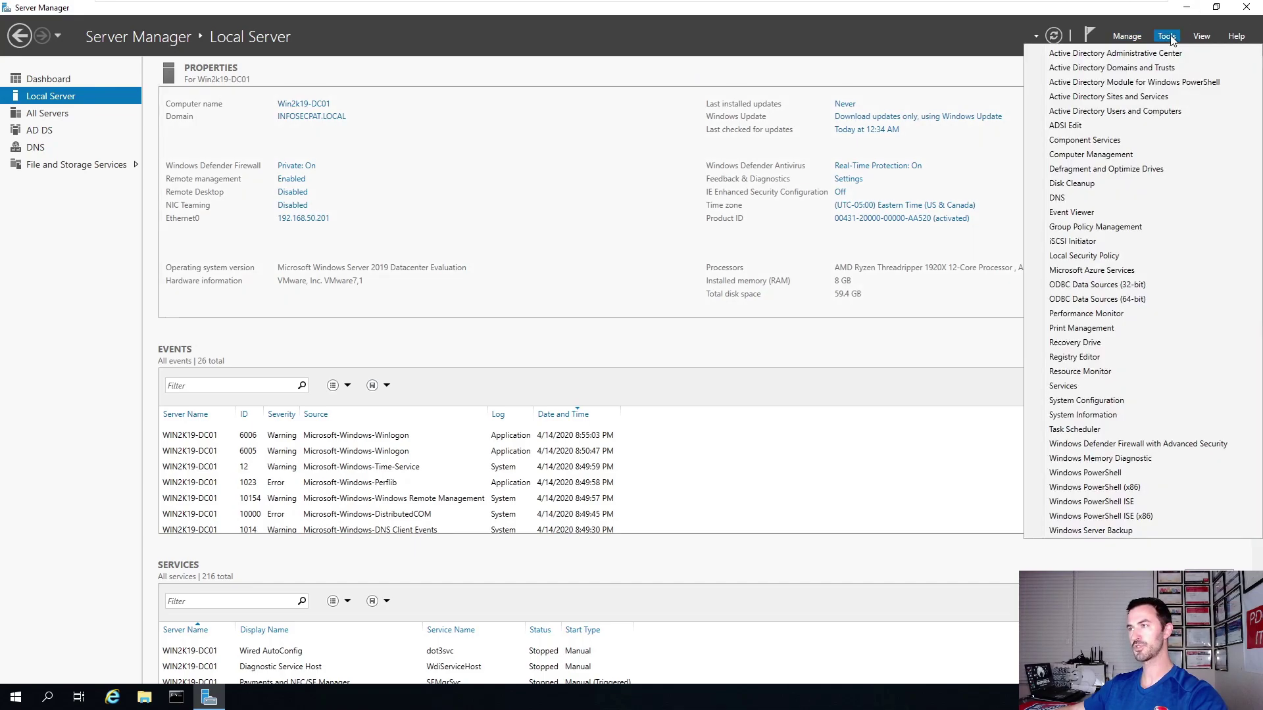
click(1100, 112)
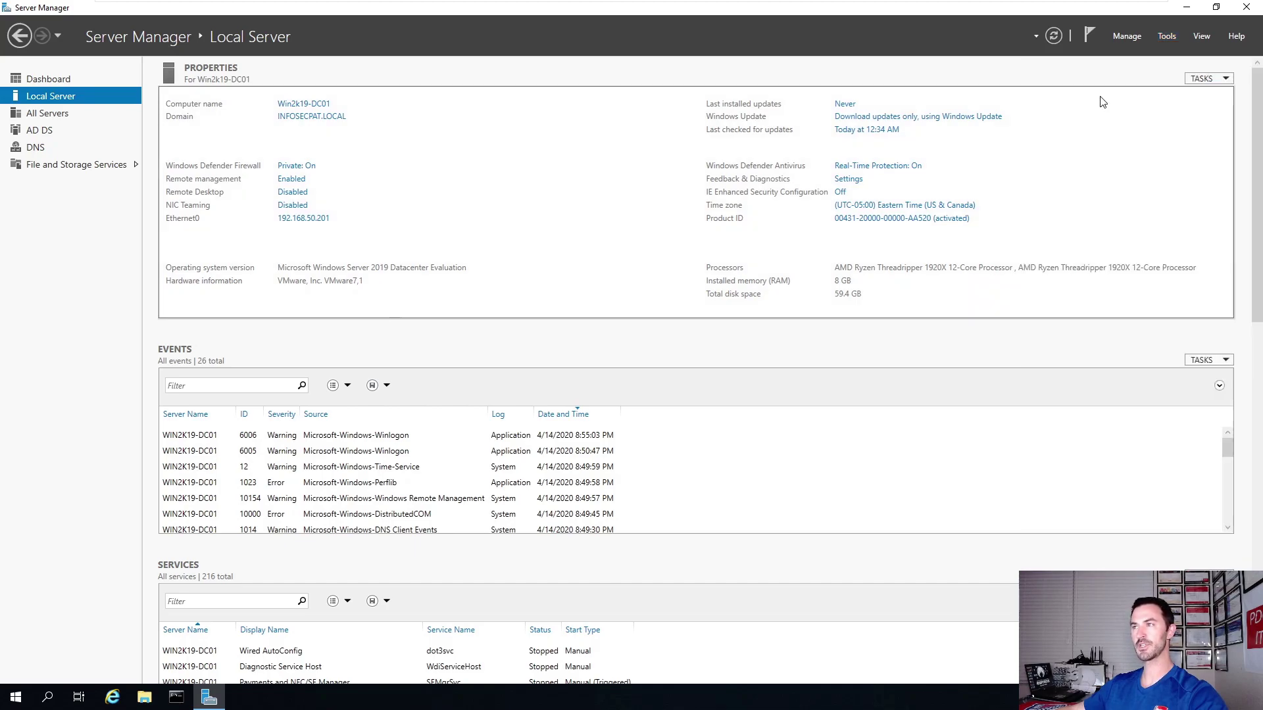
click(1169, 39)
click(1164, 113)
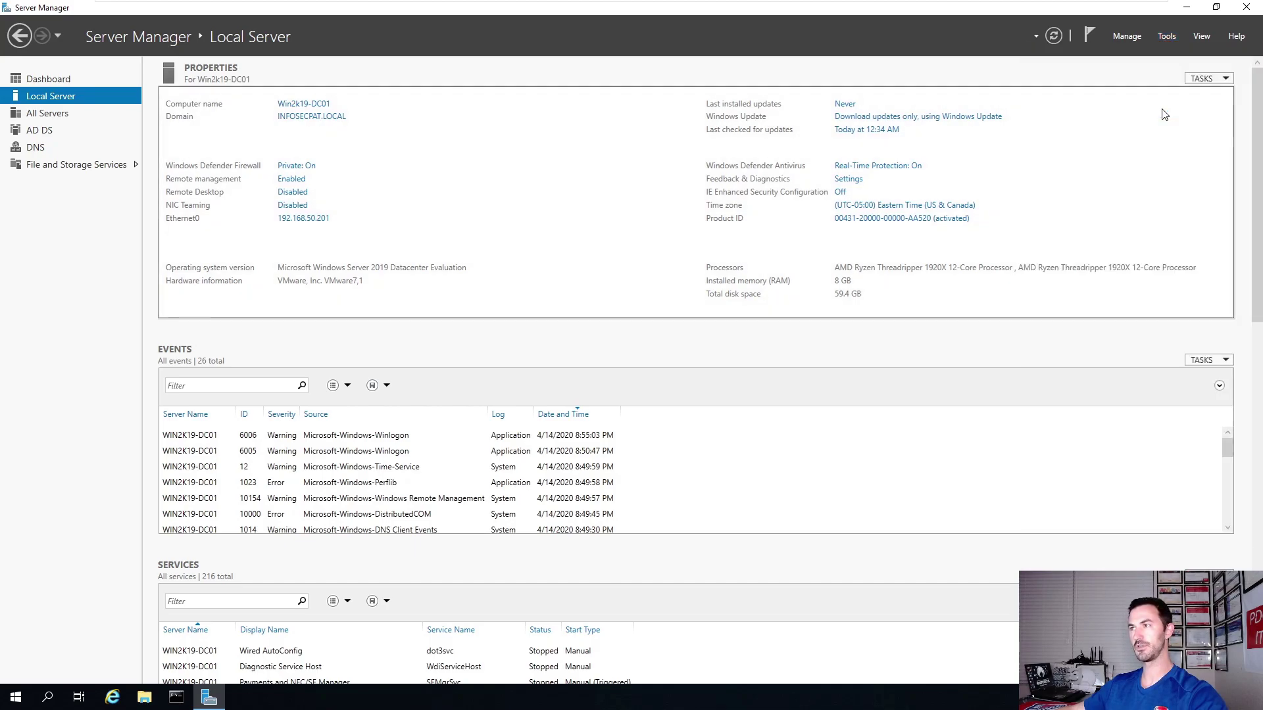
click(1186, 9)
drag(341, 77, 906, 150)
double_click(905, 150)
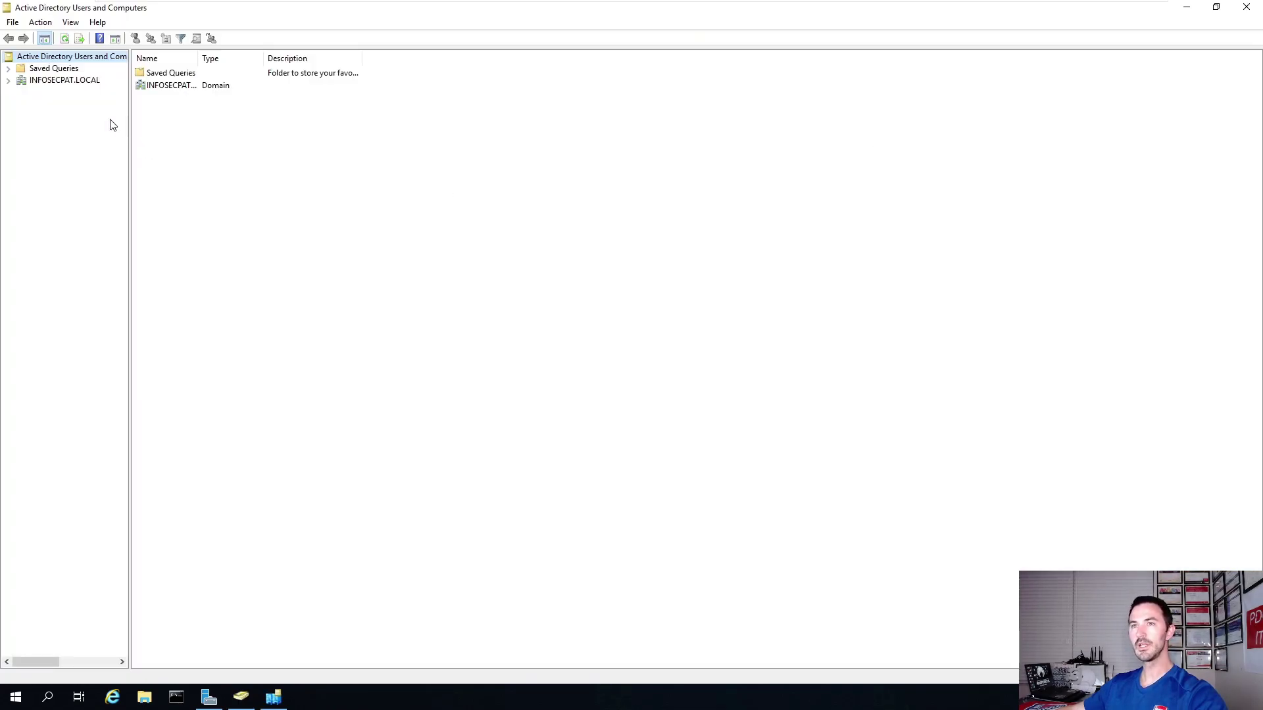
Expand INFOSECPAT.LOCAL and browse the Domain Controllers and Users containers.
click(22, 81)
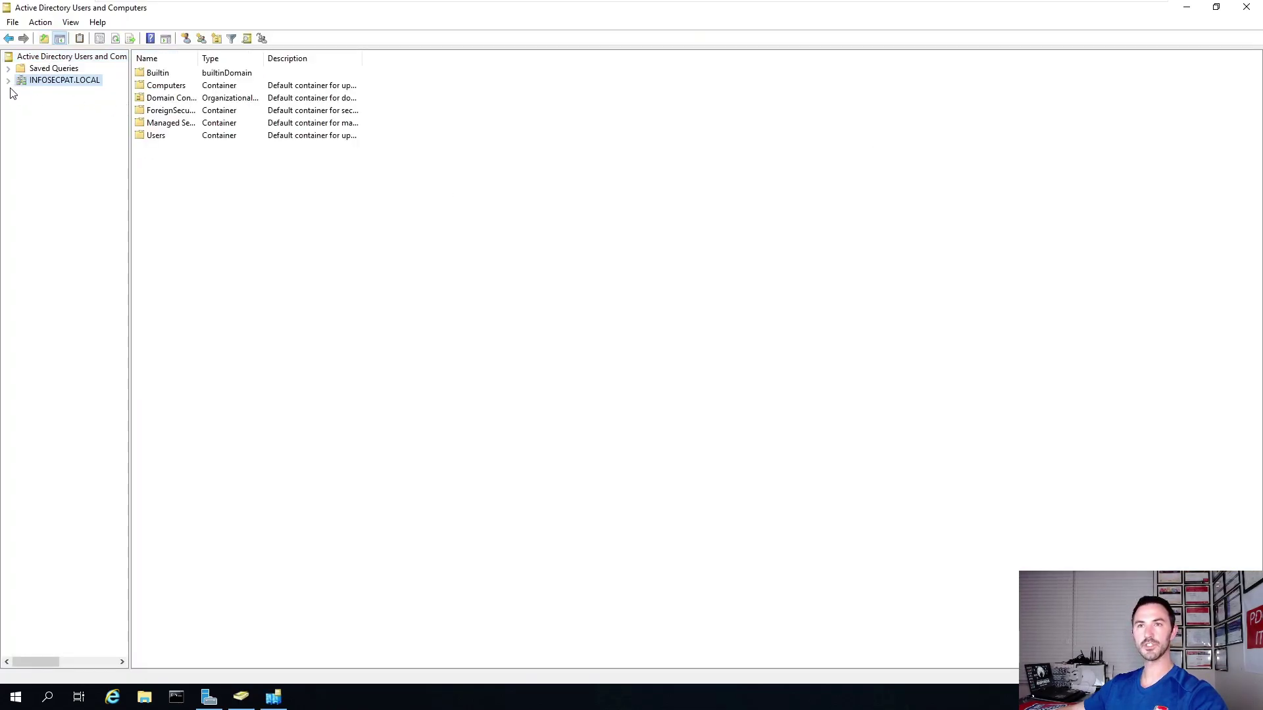
click(8, 80)
click(59, 116)
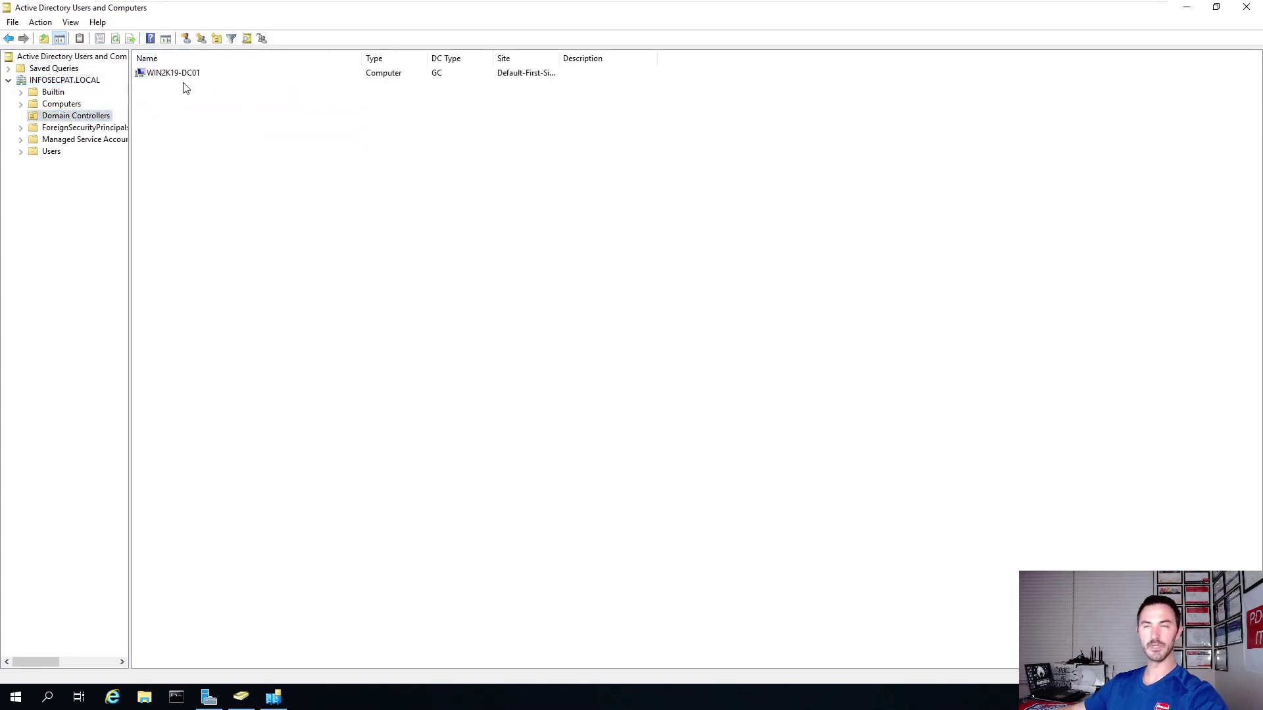
click(50, 152)
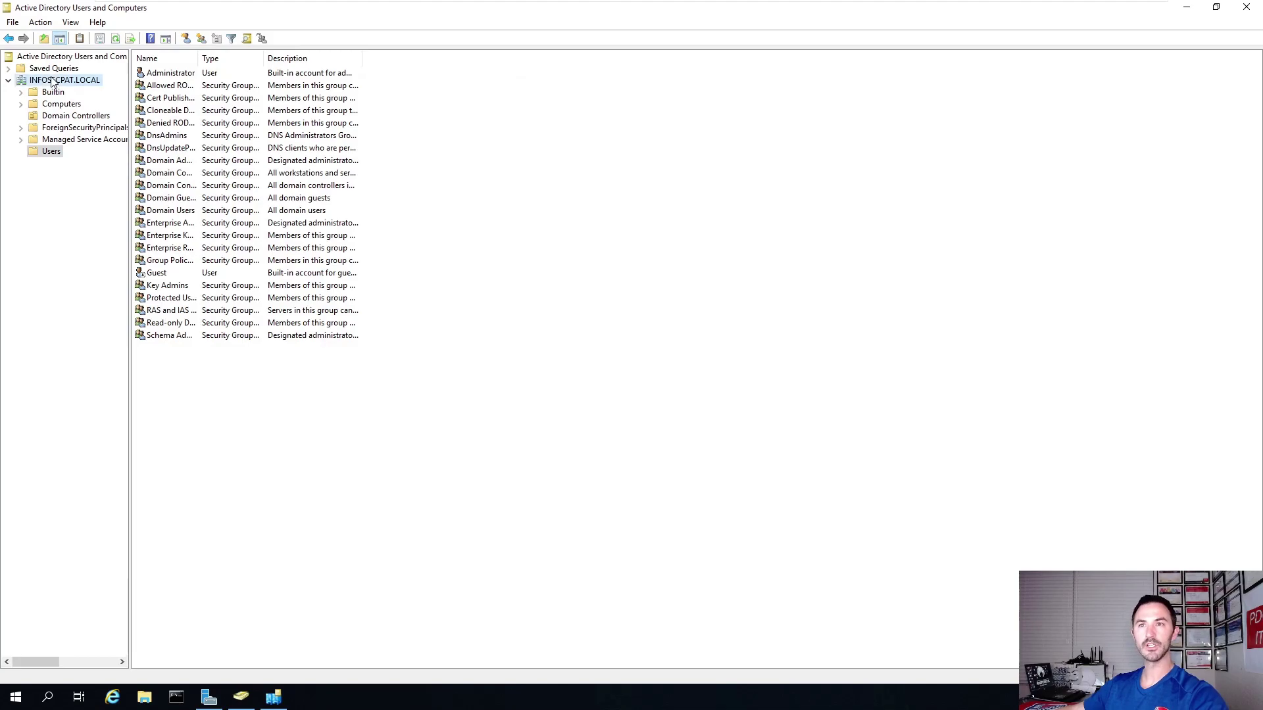
Create a FLORIDA organizational unit directly under the INFOSECPAT.LOCAL domain.
right_click(53, 79)
mouse_move(116, 176)
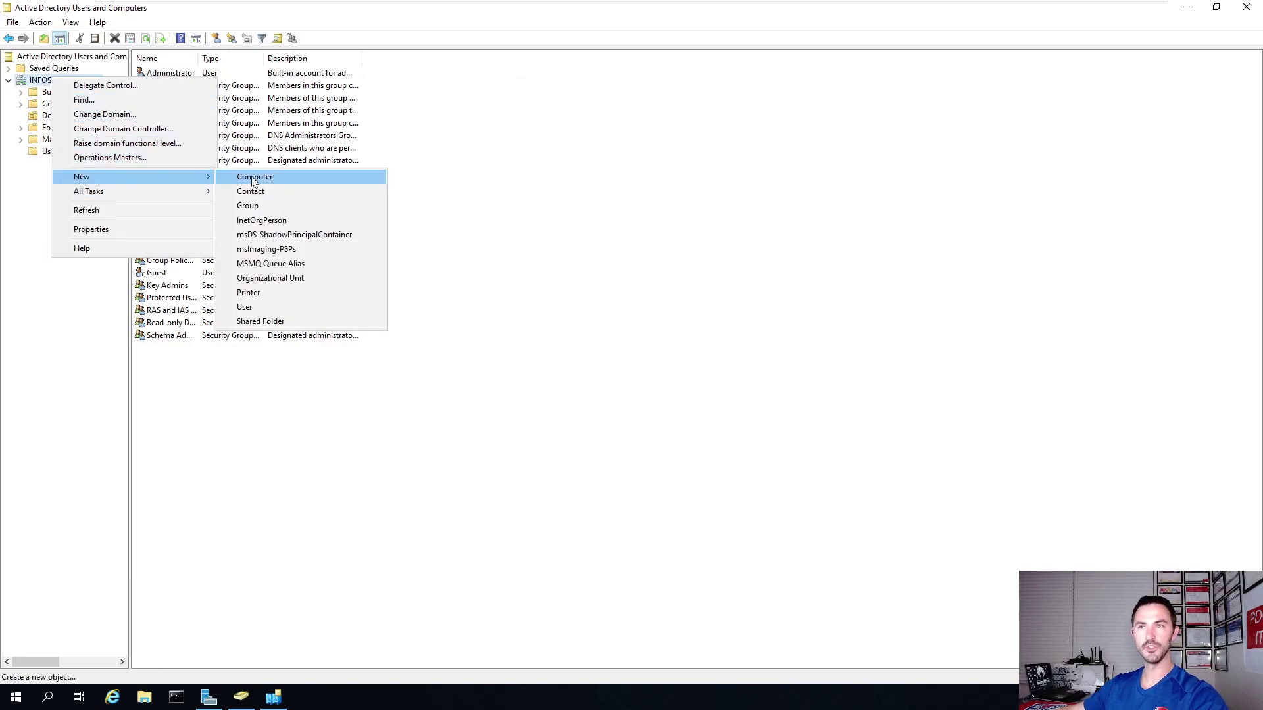
click(266, 277)
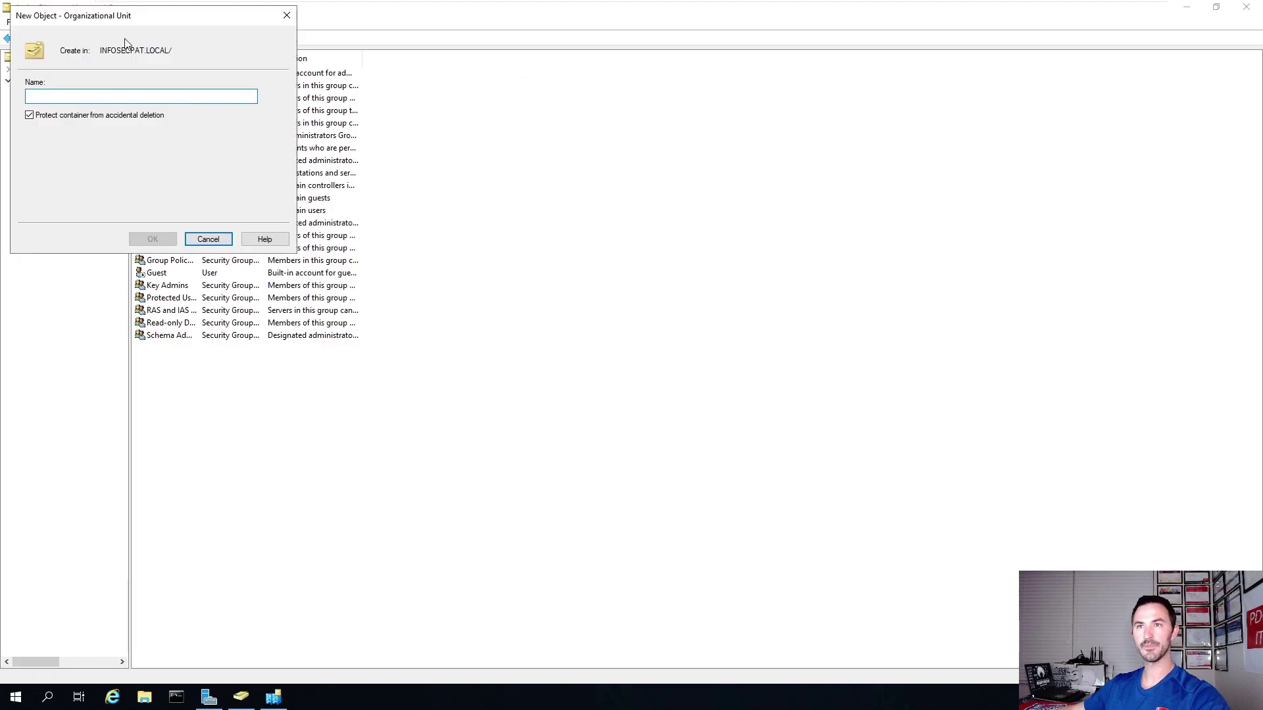
drag(138, 23, 371, 192)
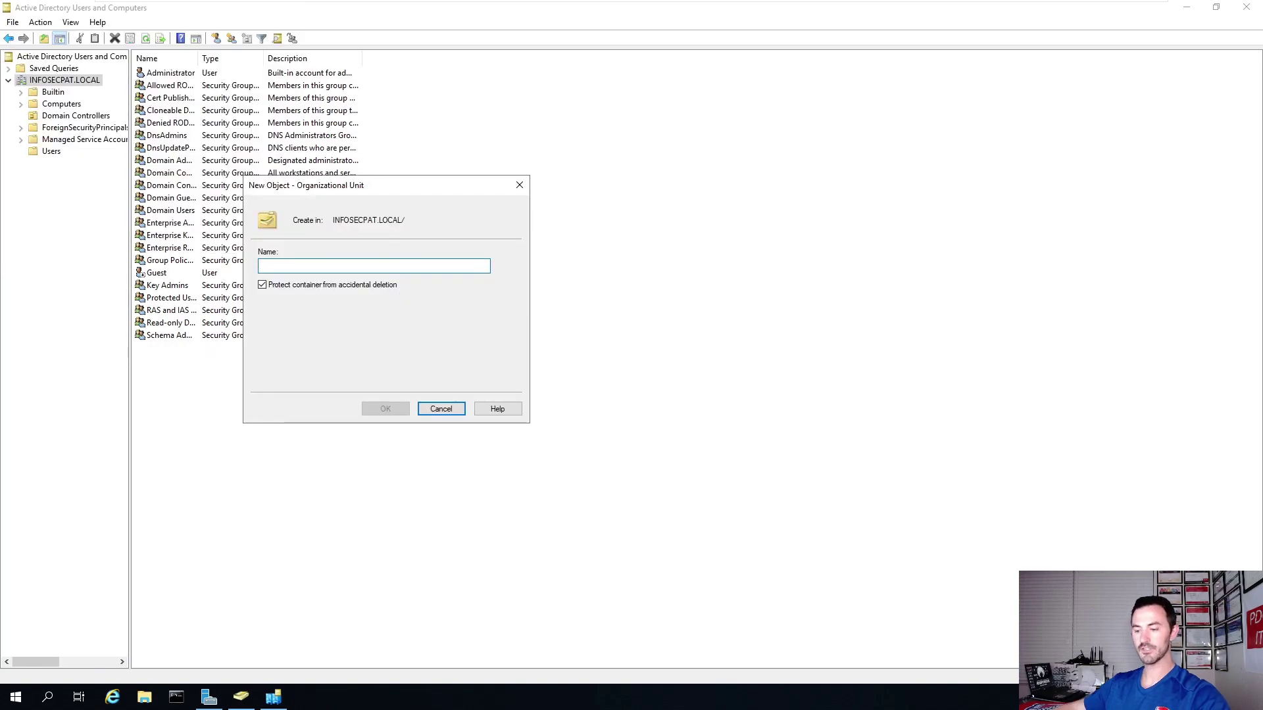
text(FLORIDA)
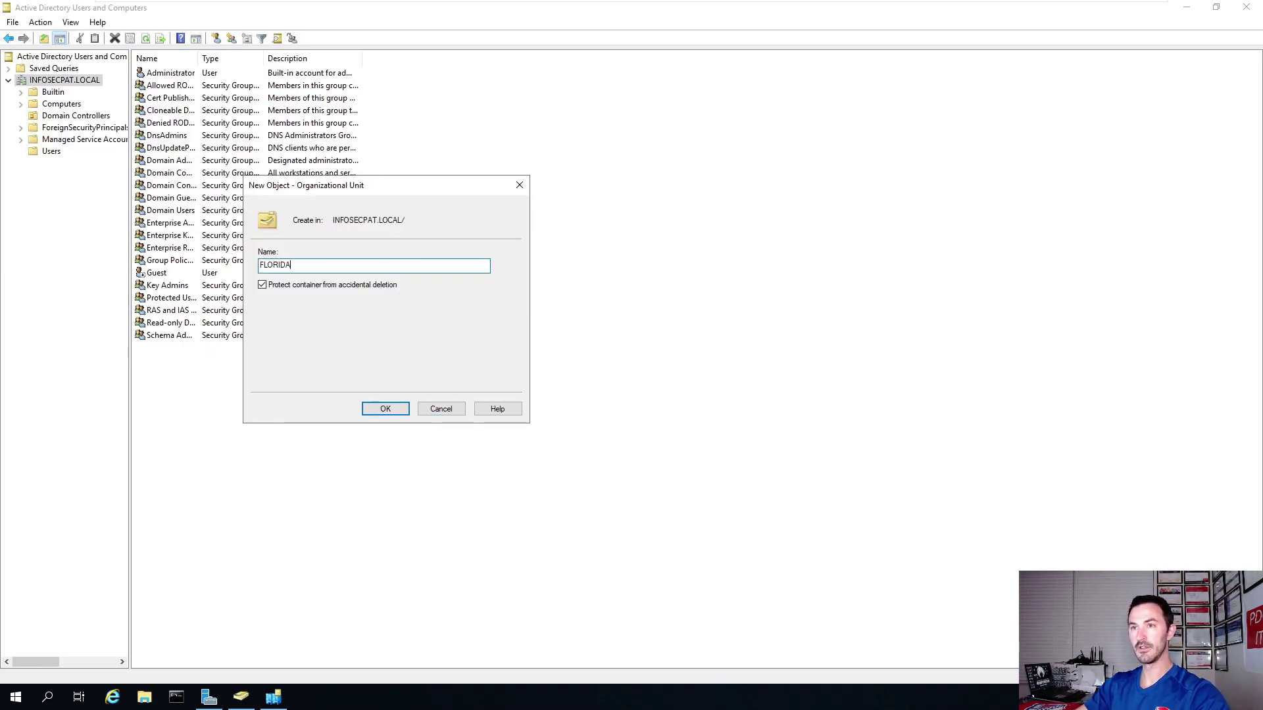
click(382, 408)
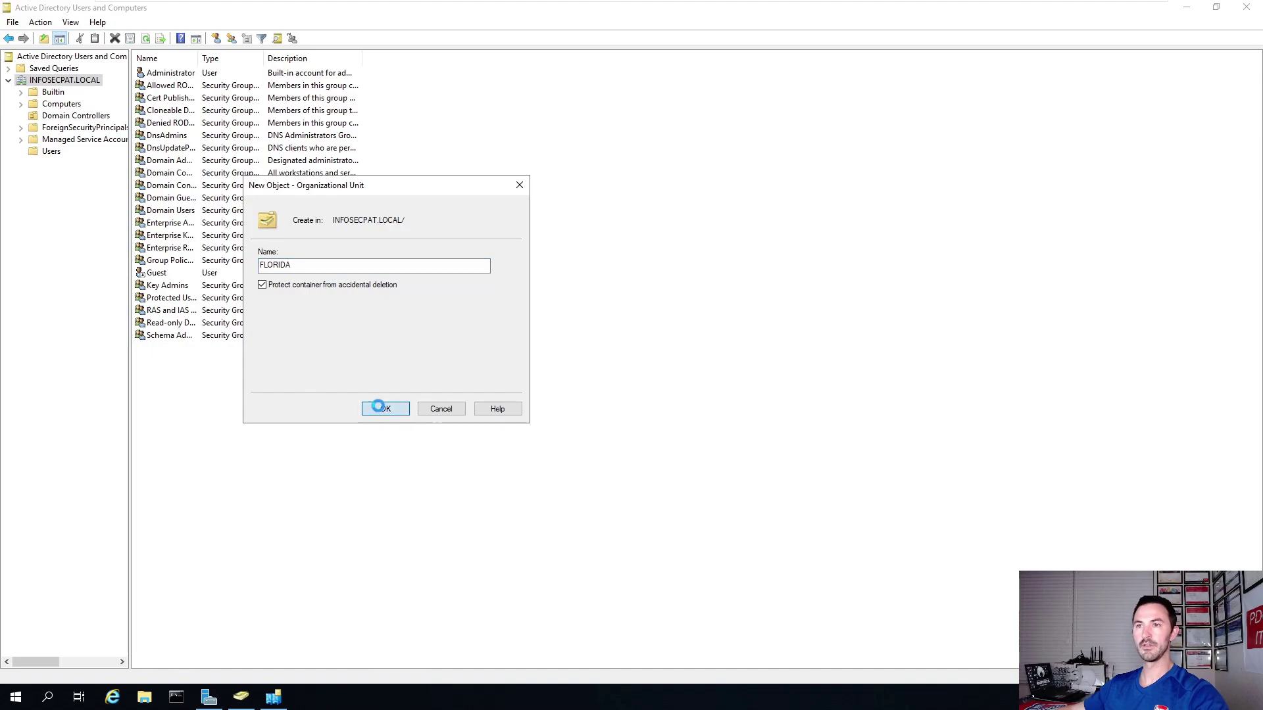
Create Computers and Users OUs inside FLORIDA.
right_click(56, 170)
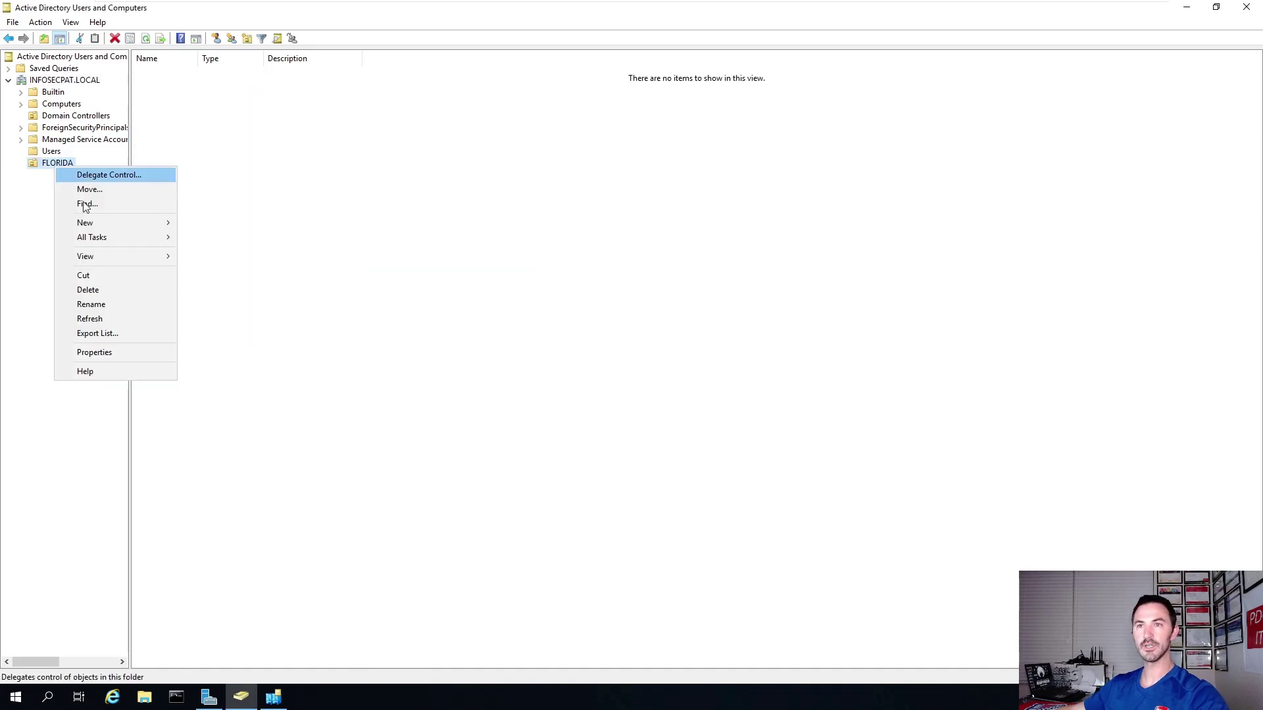
mouse_move(125, 224)
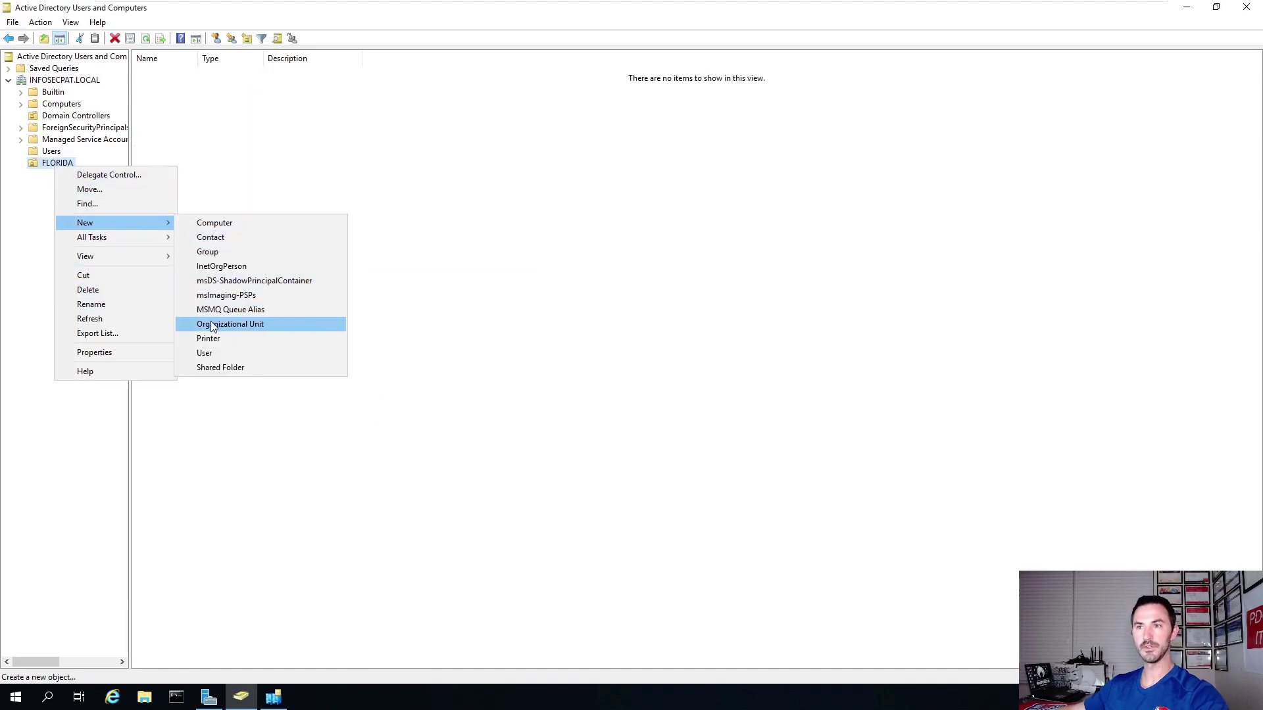
click(217, 323)
text(Computers)
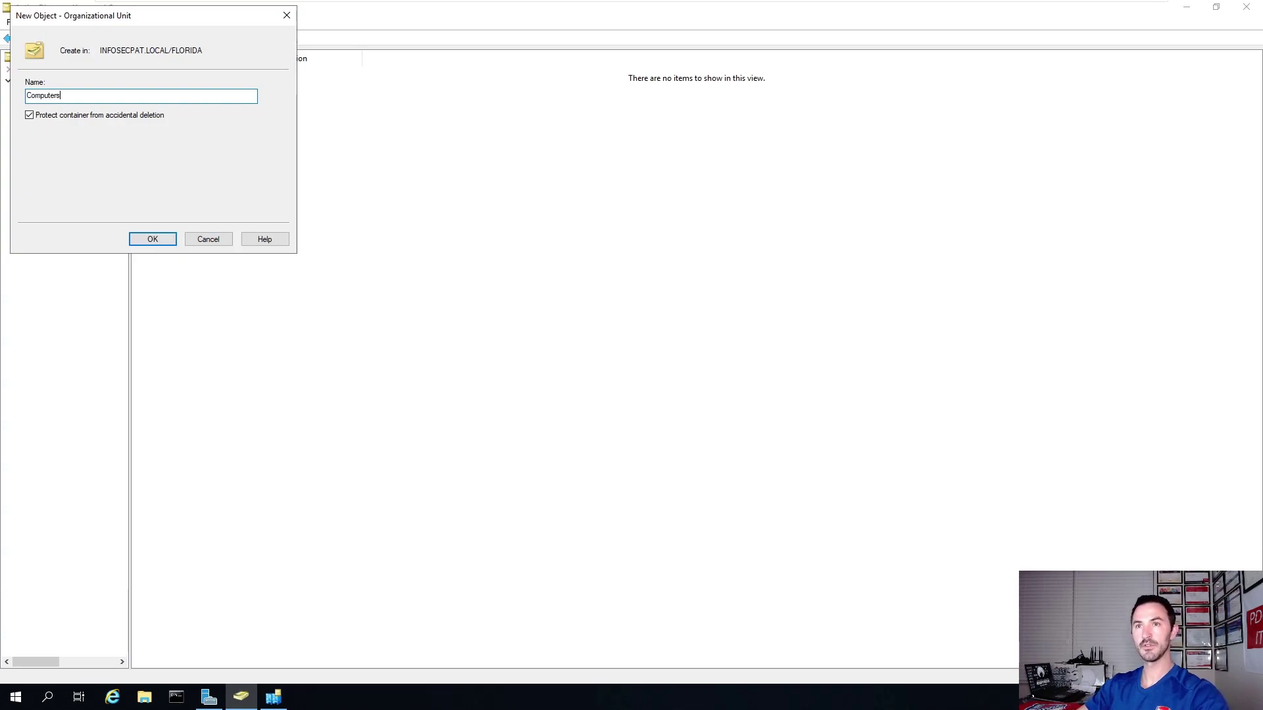
key(Return)
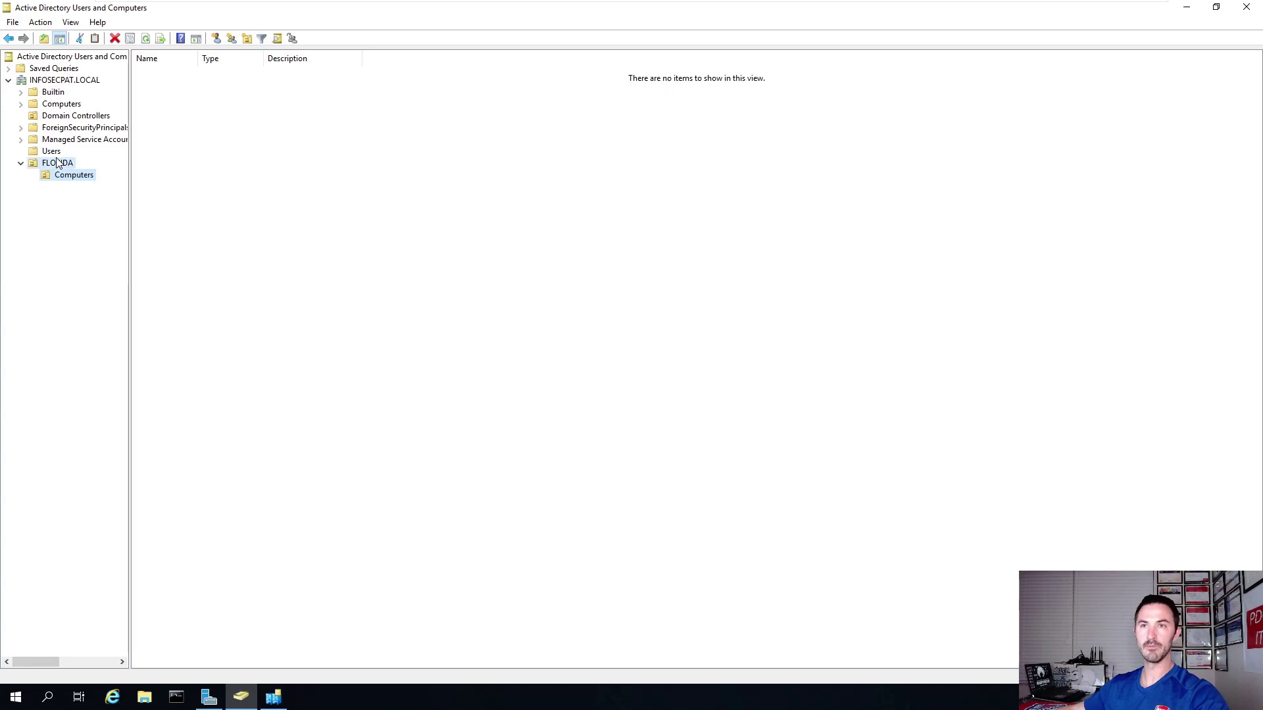
right_click(58, 163)
mouse_move(125, 219)
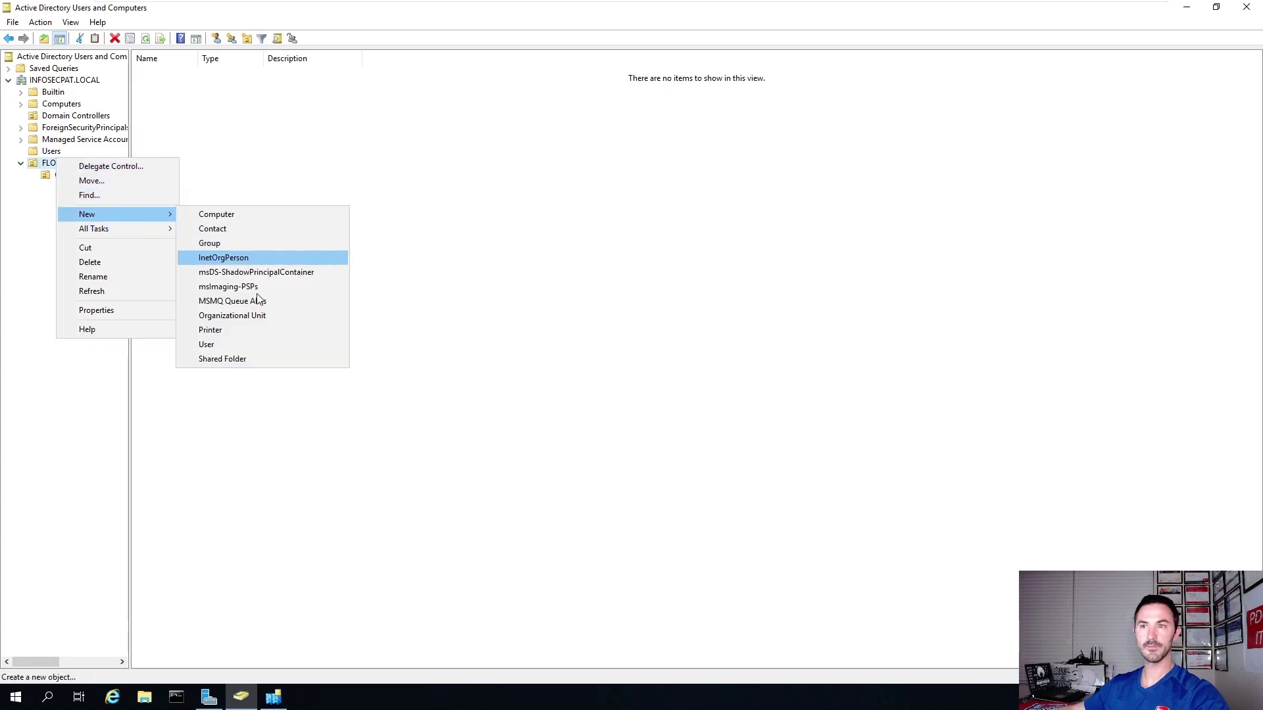
click(247, 315)
text(Users)
key(Return)
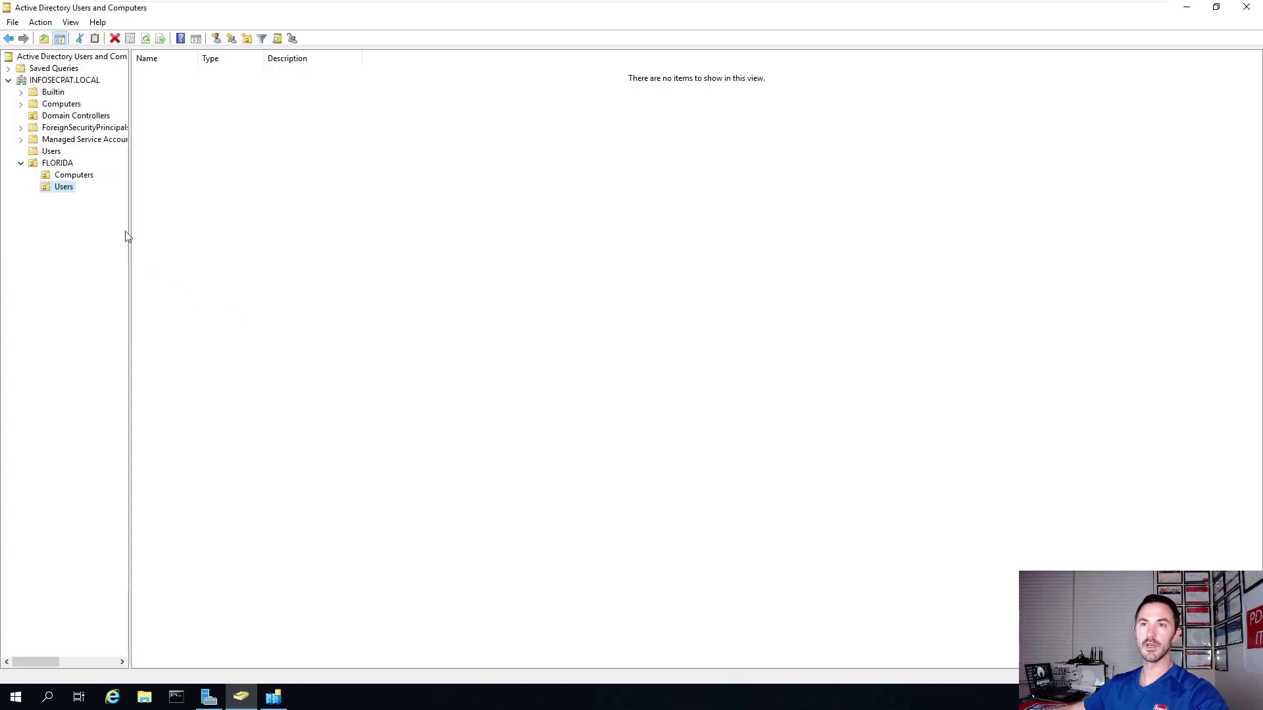
Create Groups and Servers OUs inside FLORIDA and list all four sub-OUs.
right_click(64, 166)
mouse_move(172, 217)
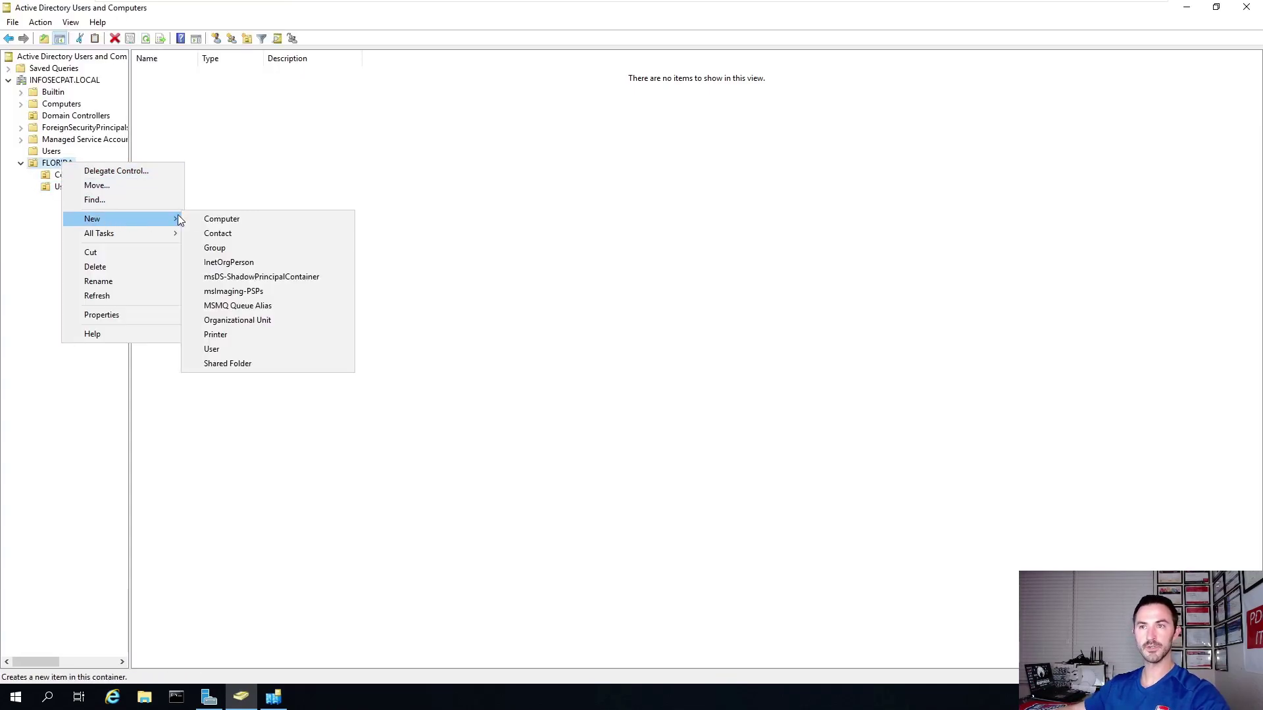
click(235, 321)
text(Gr)
key(Return)
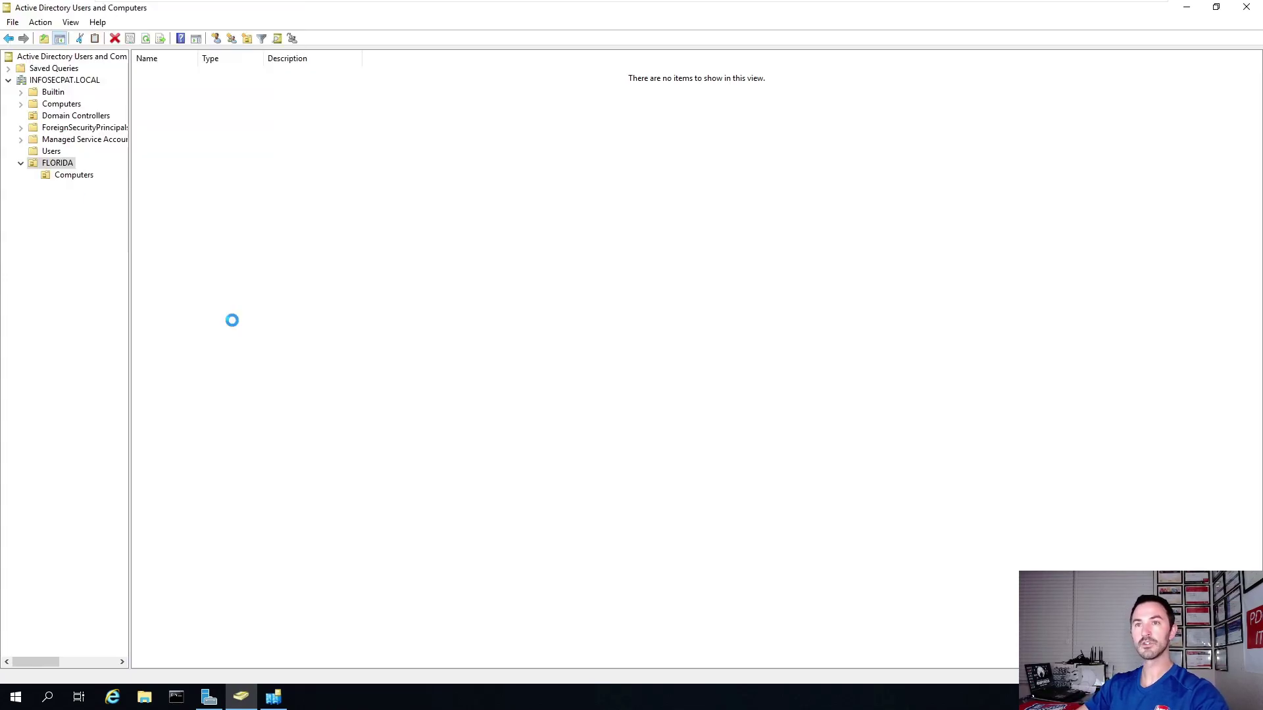
right_click(56, 167)
mouse_move(131, 221)
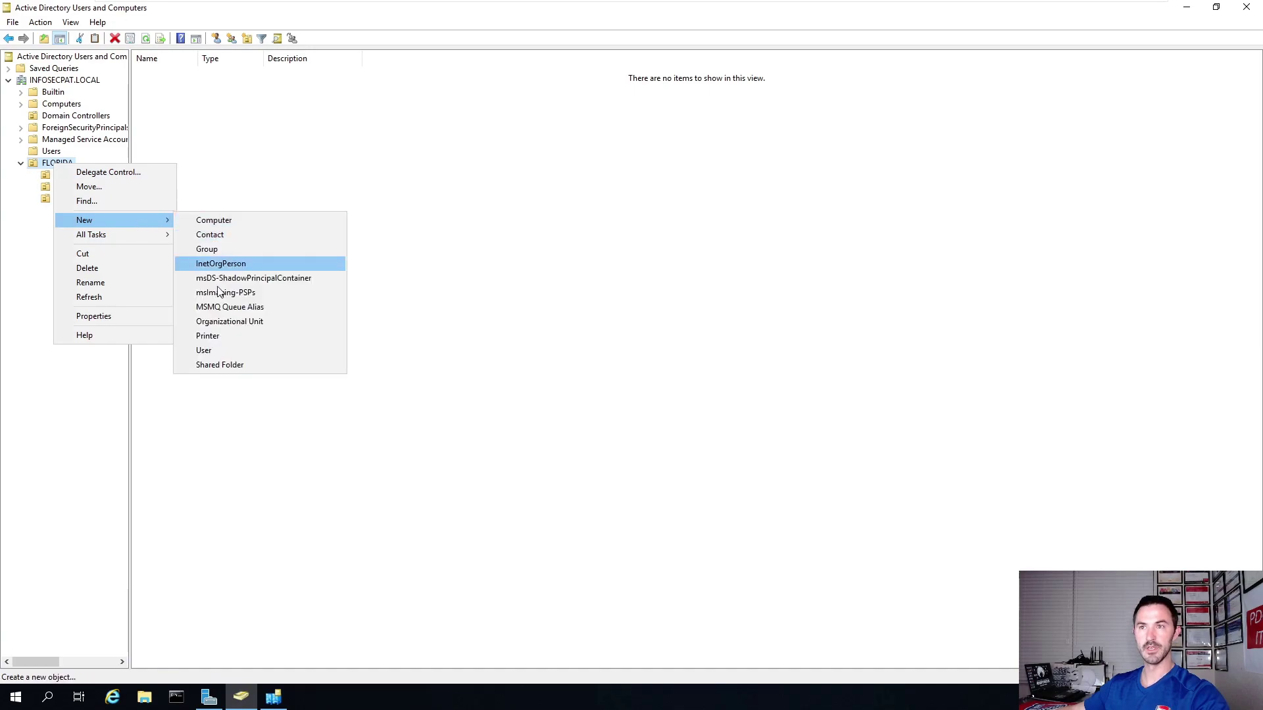
click(223, 323)
text(Servers)
key(Return)
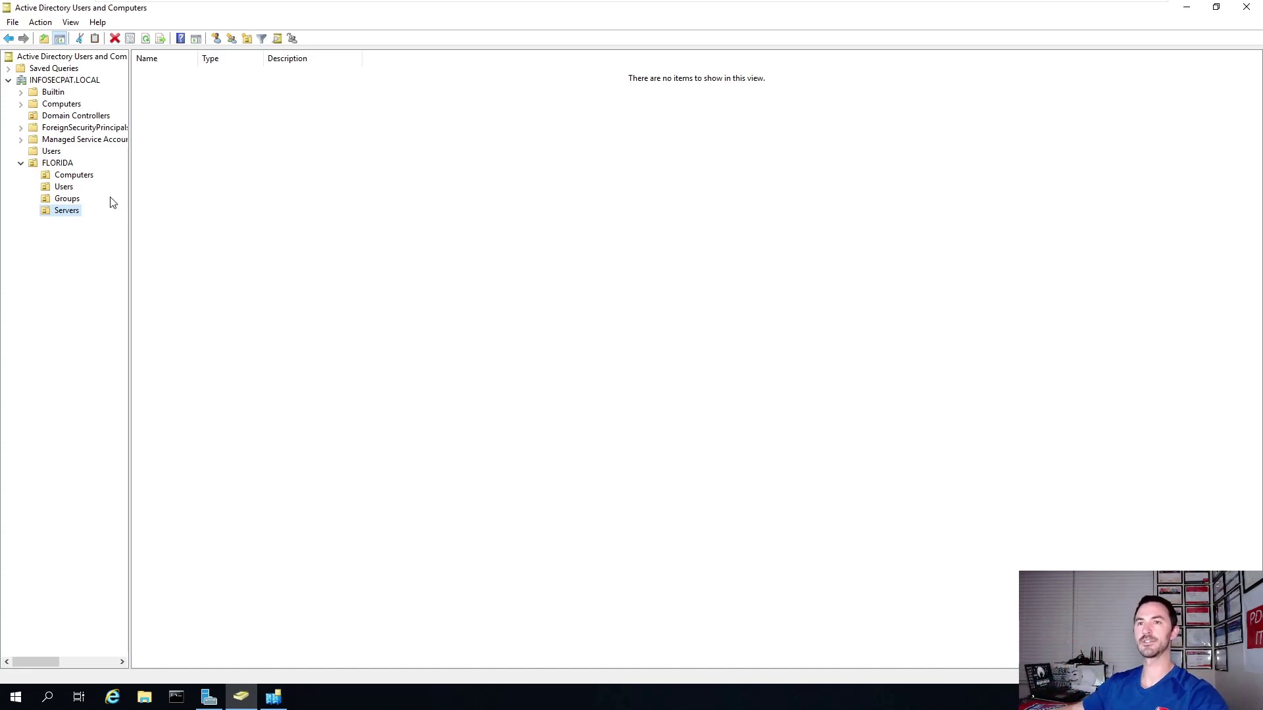
click(59, 165)
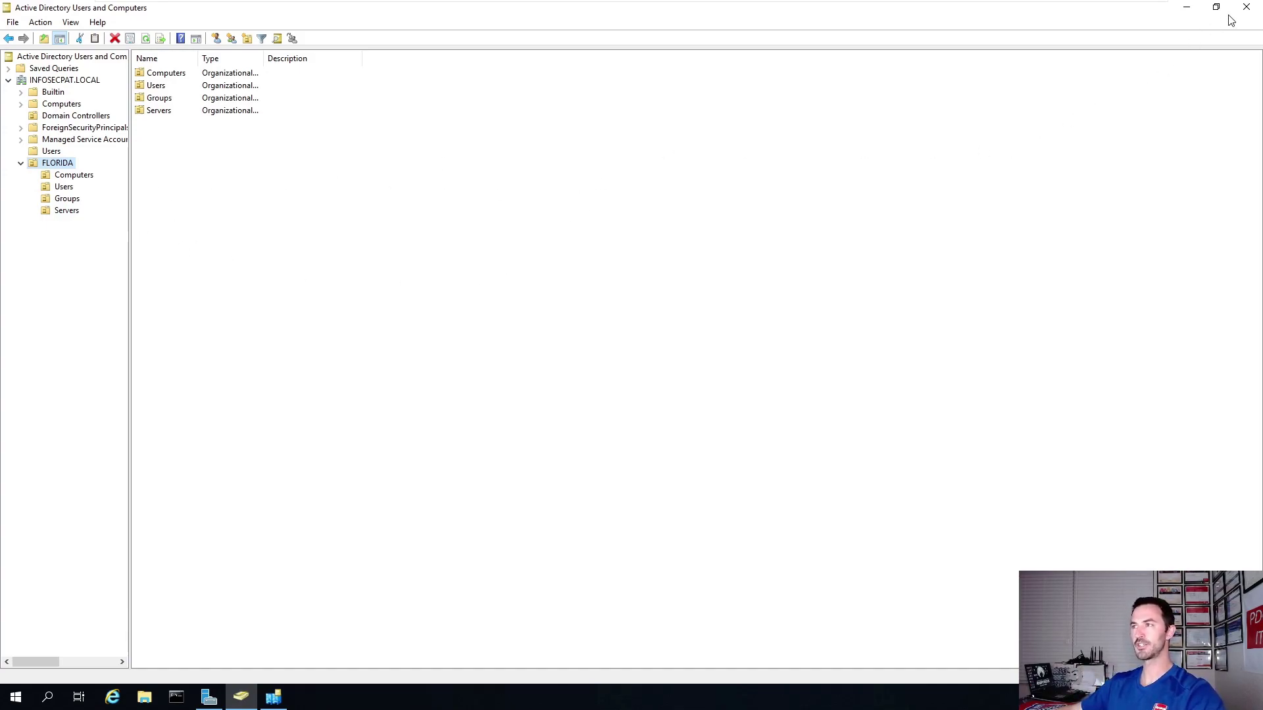
Maximize Sites and Services and expand Sites > Default-First-Site-Name to list its servers.
click(1188, 7)
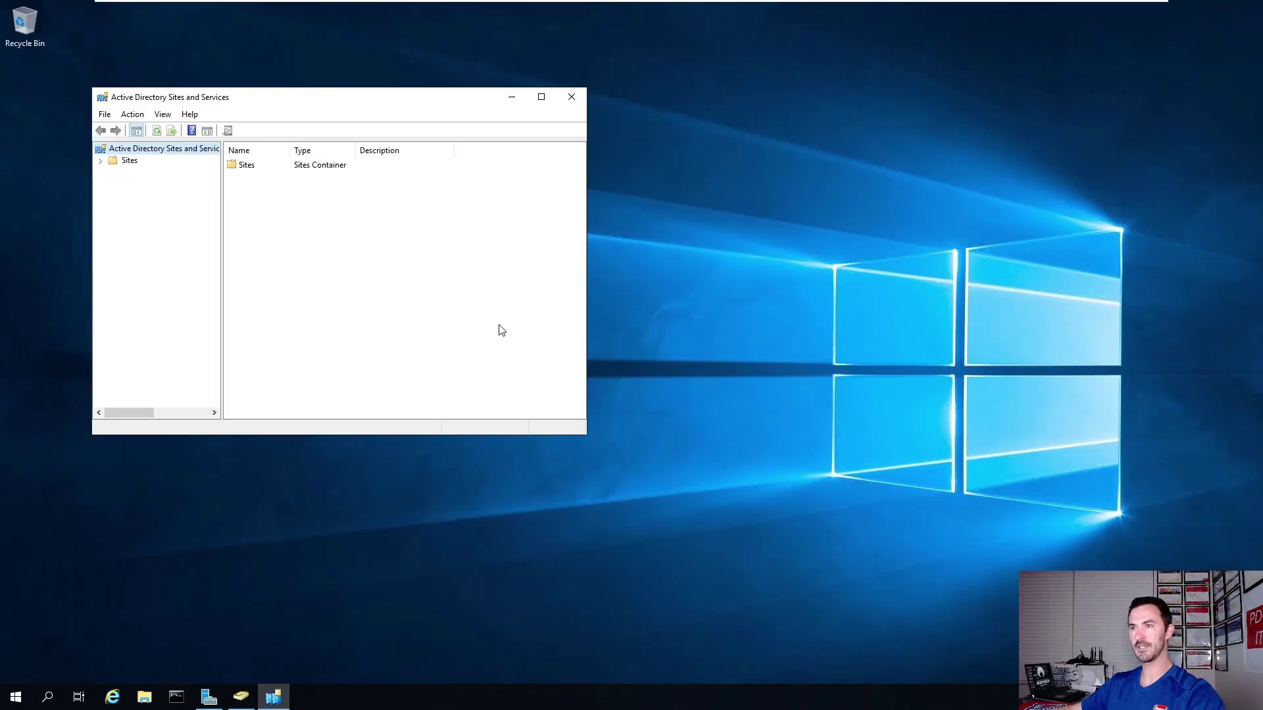
double_click(336, 101)
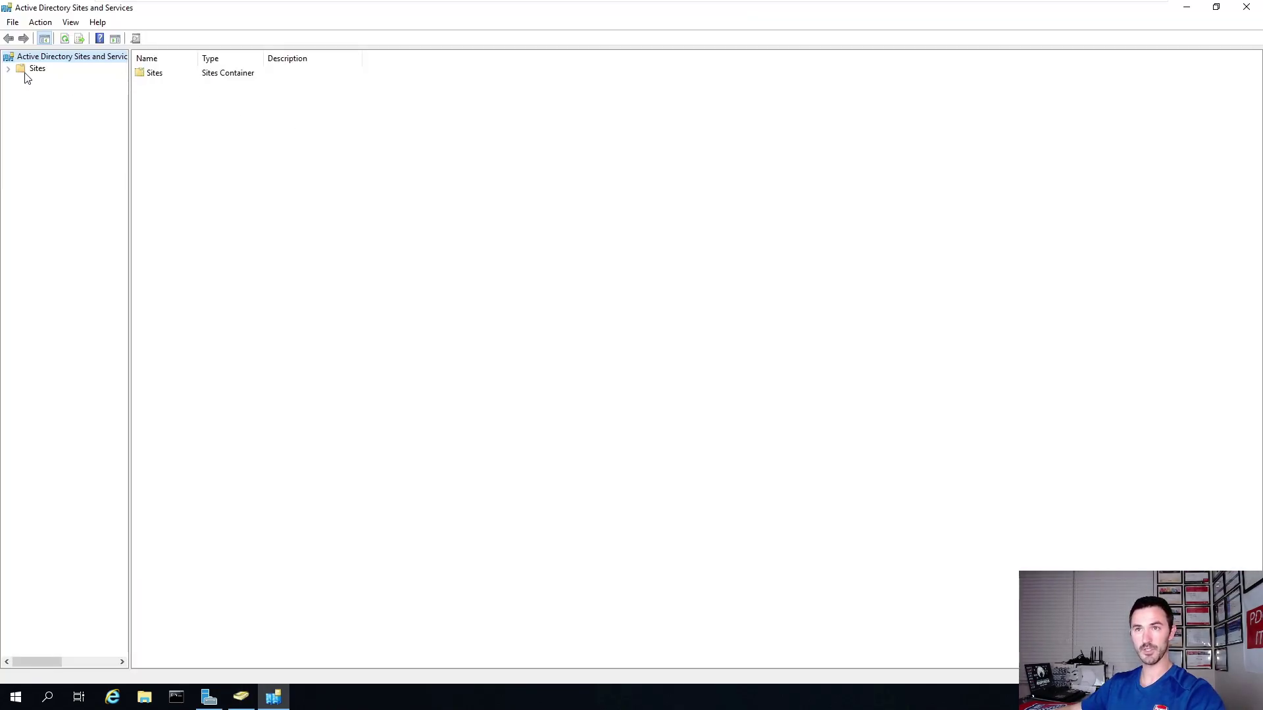
click(30, 70)
click(11, 69)
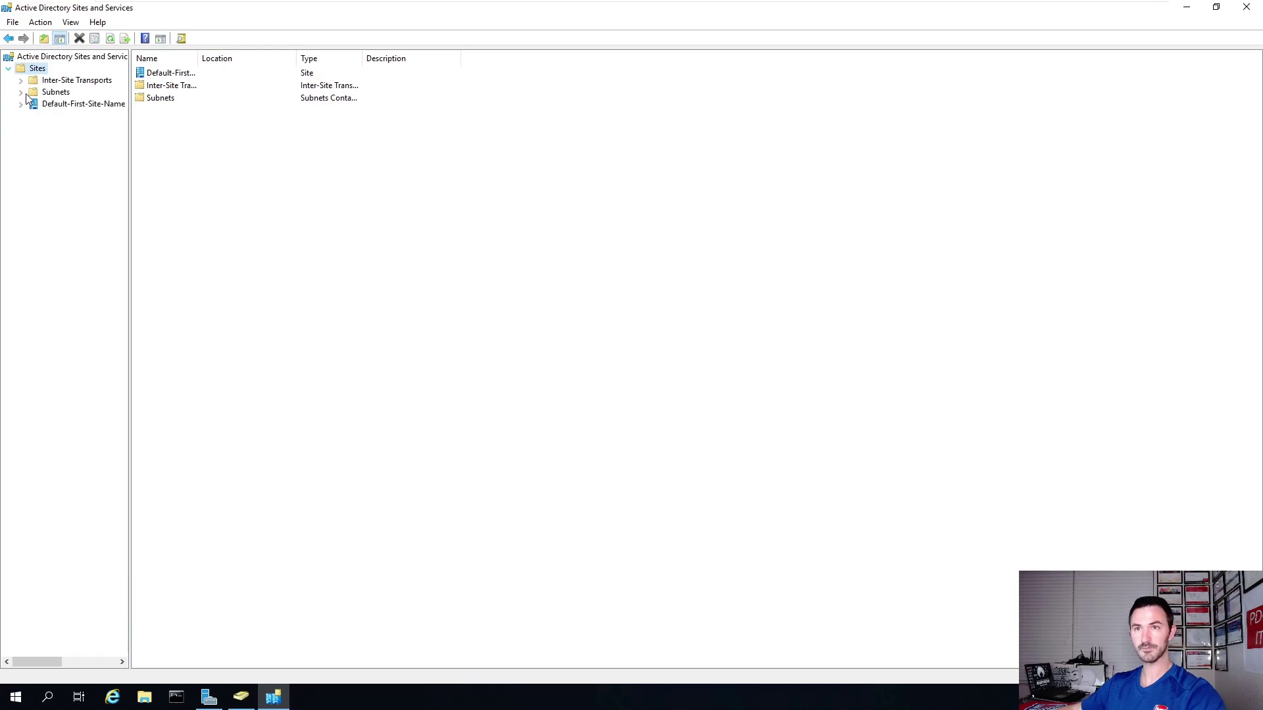
click(56, 106)
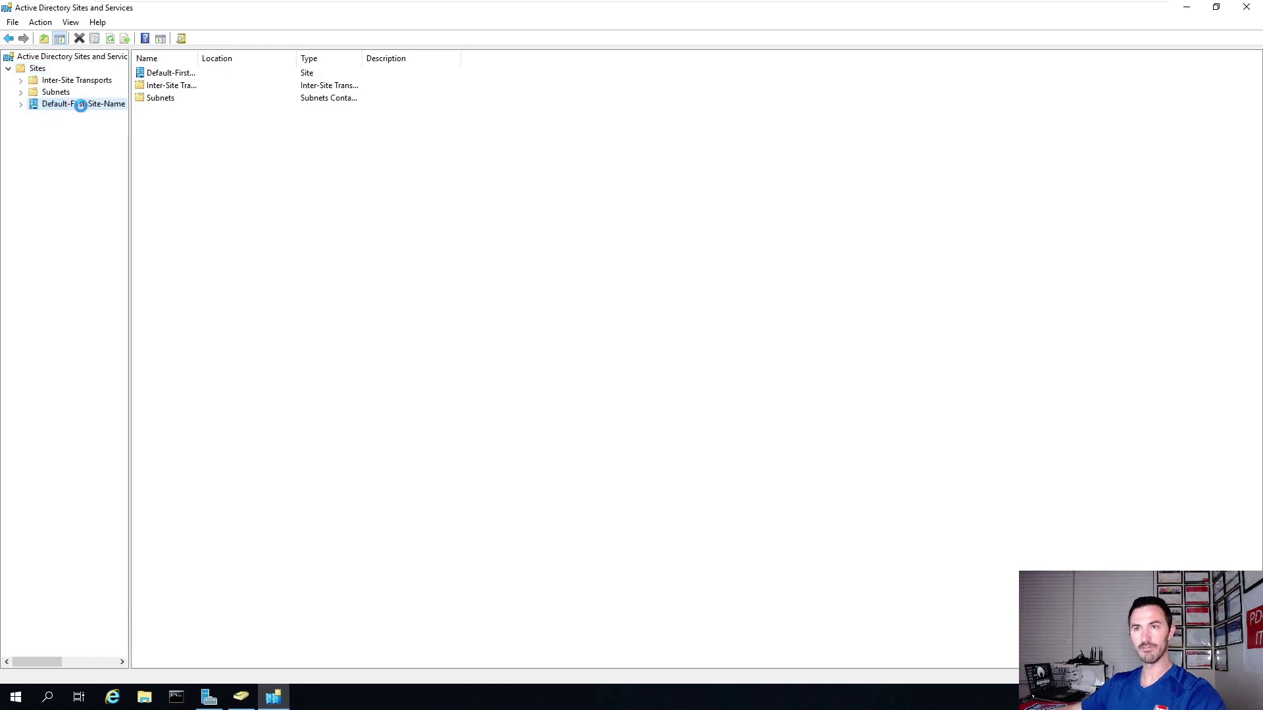
click(21, 105)
click(69, 117)
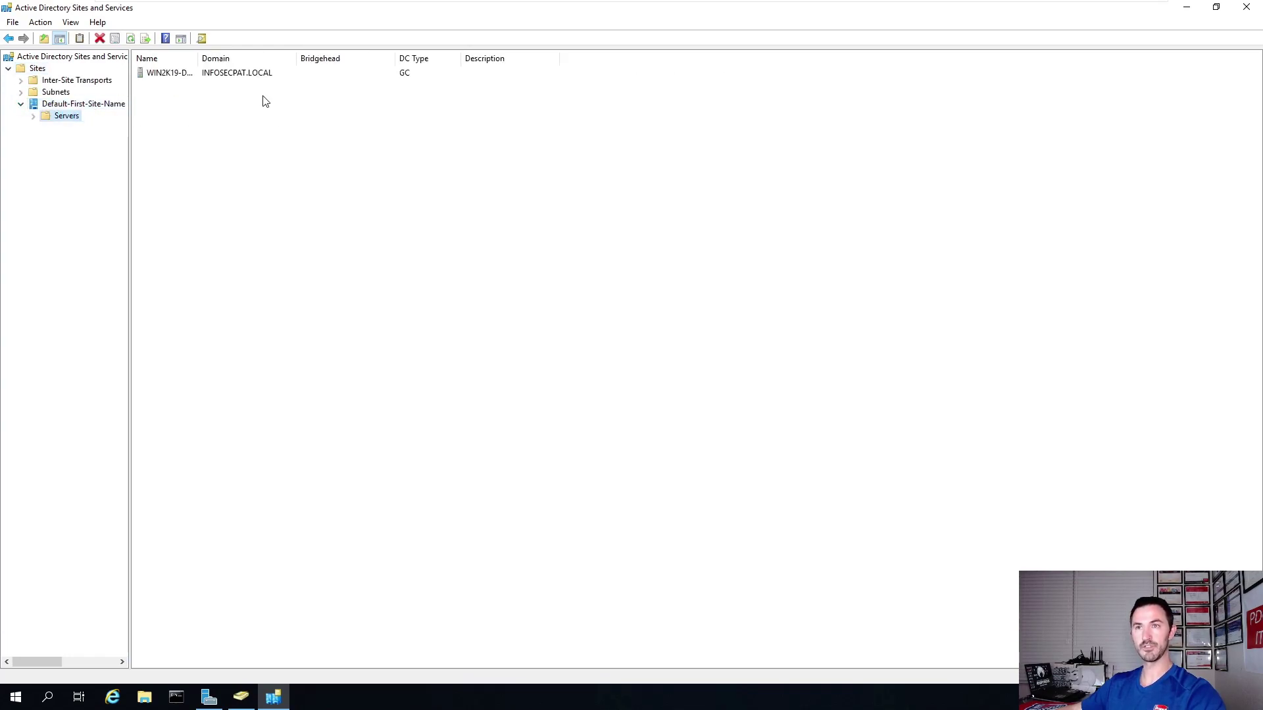
drag(193, 58, 257, 58)
Rename the Default-First-Site-Name site to FLORIDA.
right_click(66, 105)
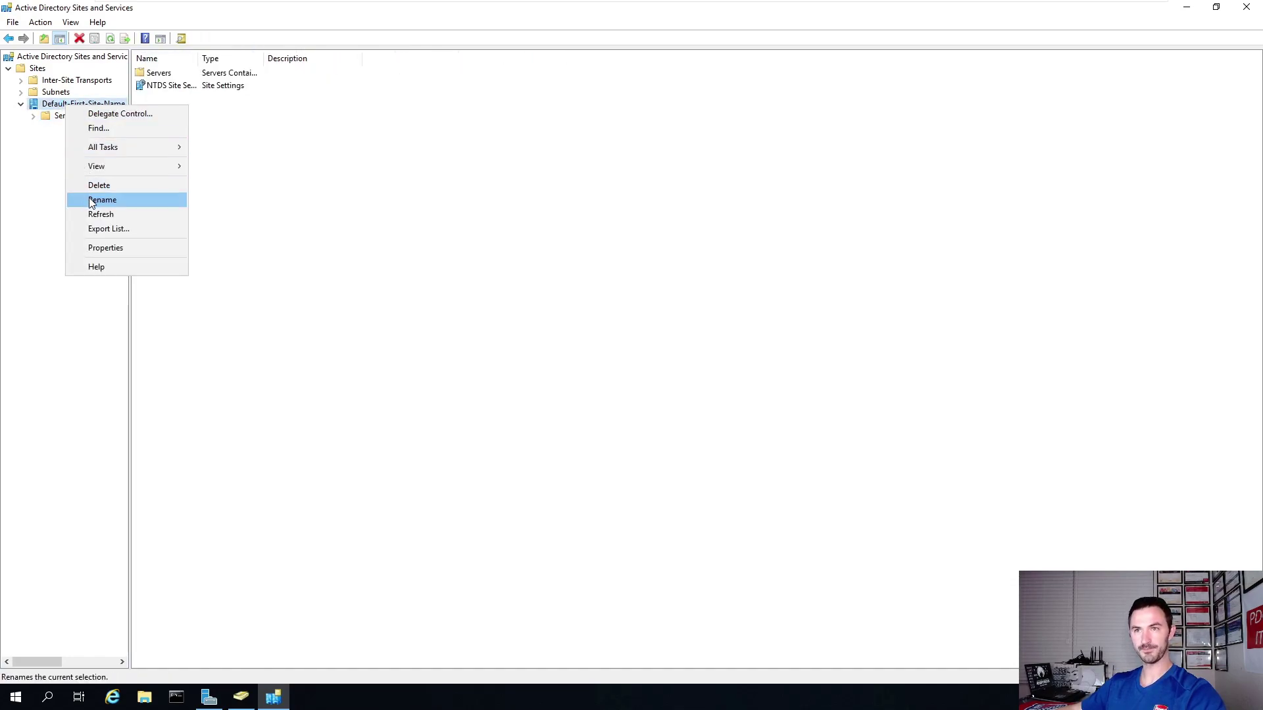
click(103, 199)
click(76, 104)
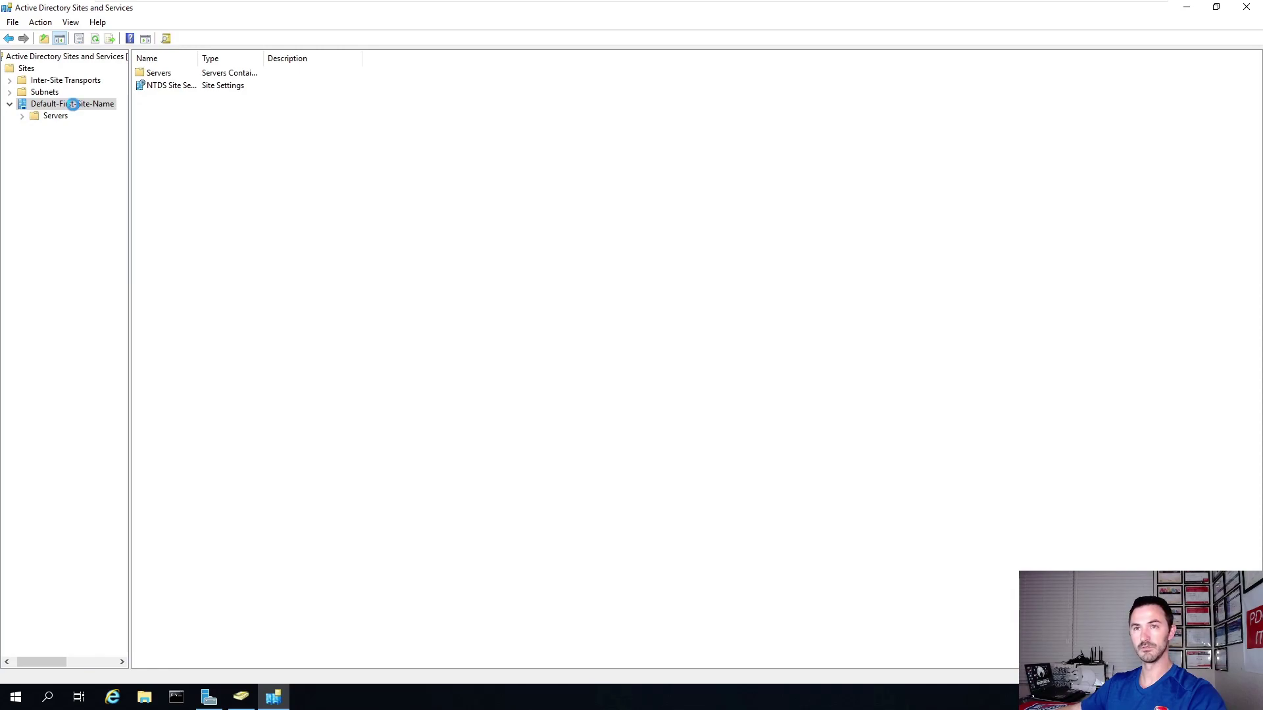
right_click(73, 105)
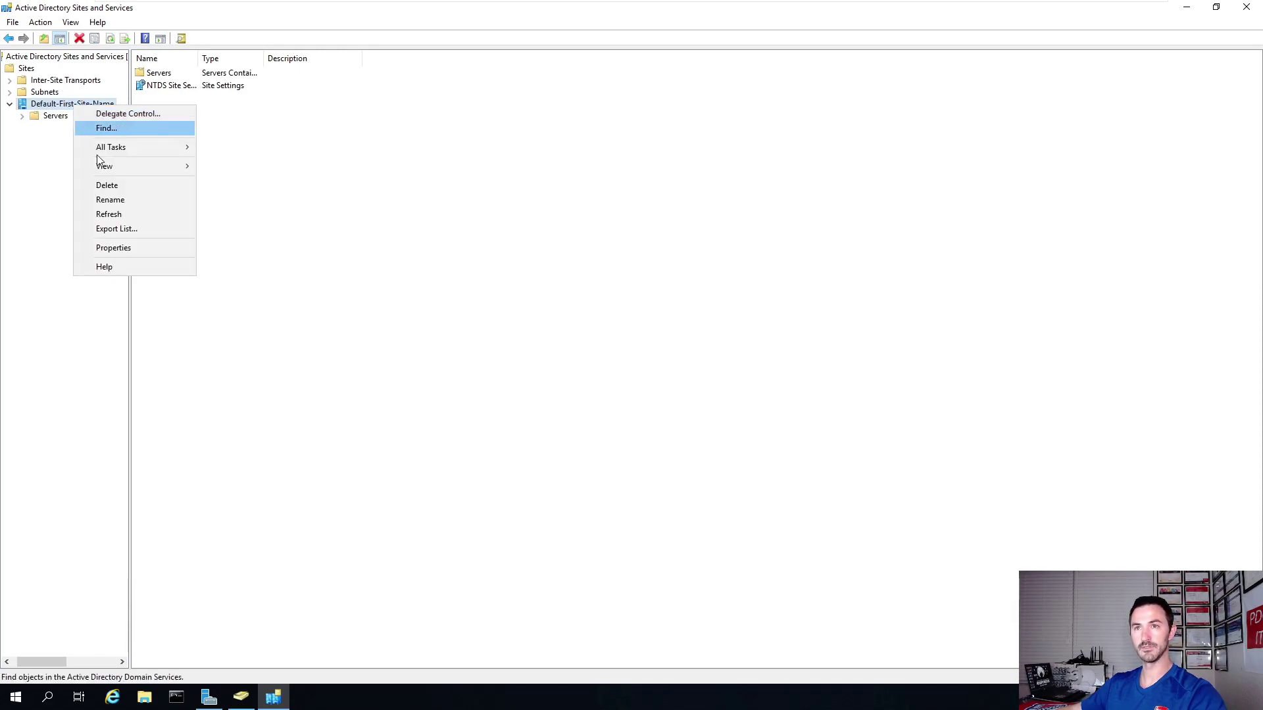
click(105, 200)
text(F)
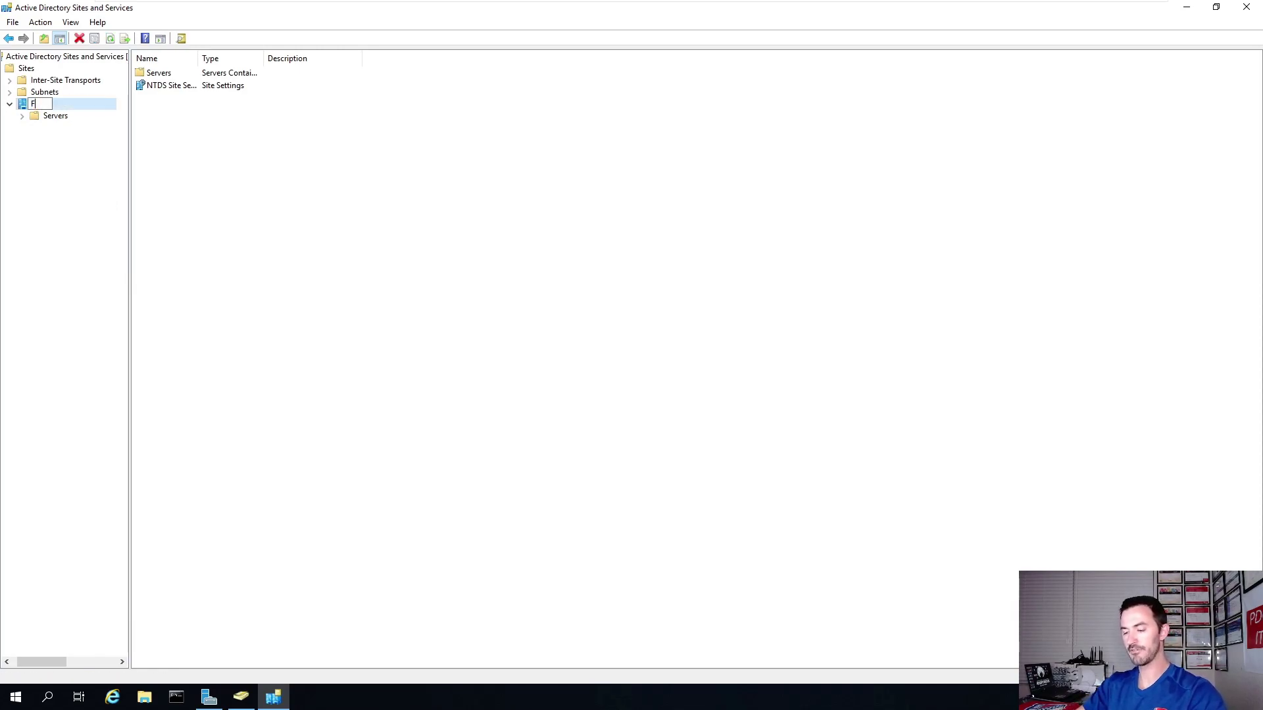
text(LORIDA)
key(Return)
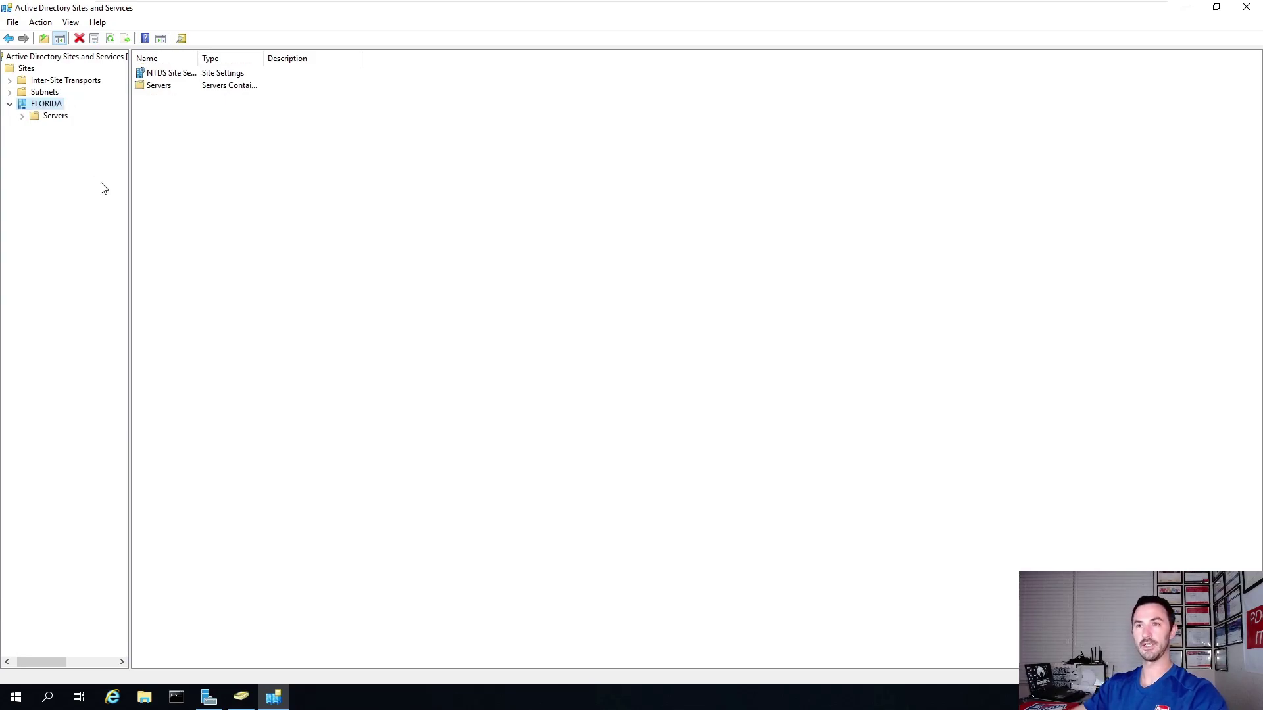
Refresh, confirm WIN2K19-DC01 under FLORIDA's Servers, and close Sites and Services.
right_click(202, 172)
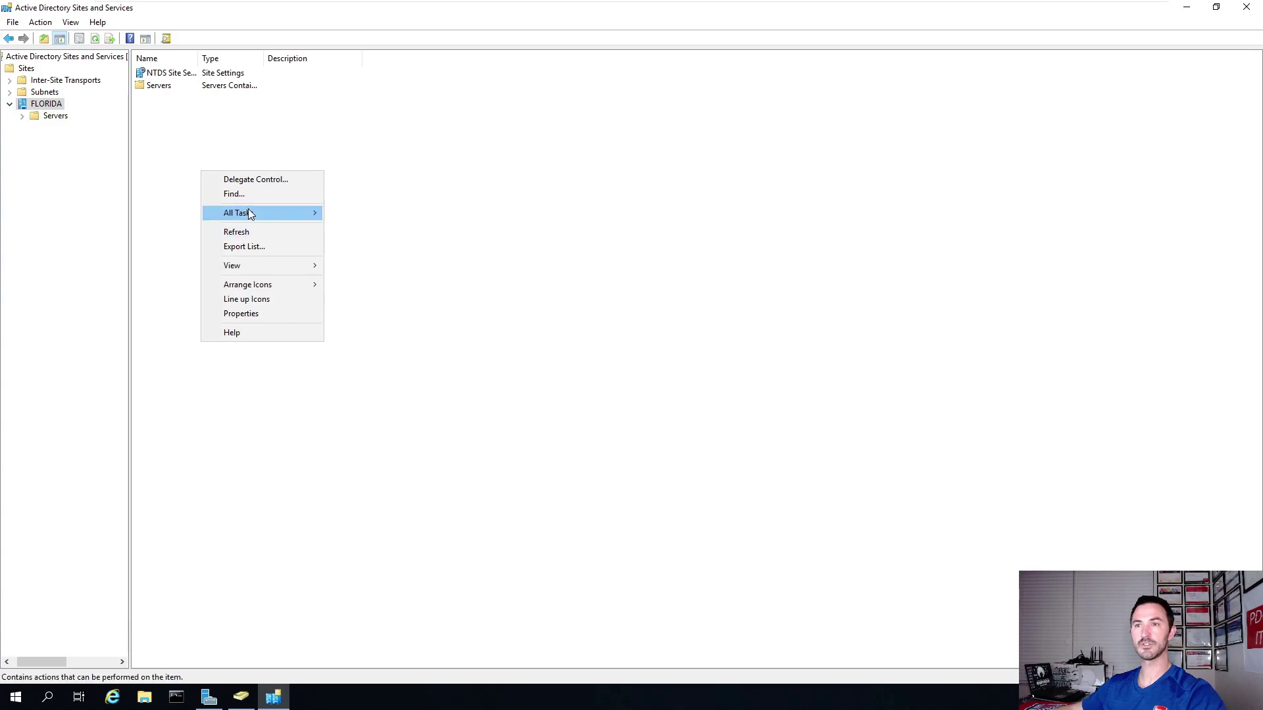
click(245, 233)
drag(199, 60, 308, 63)
click(43, 93)
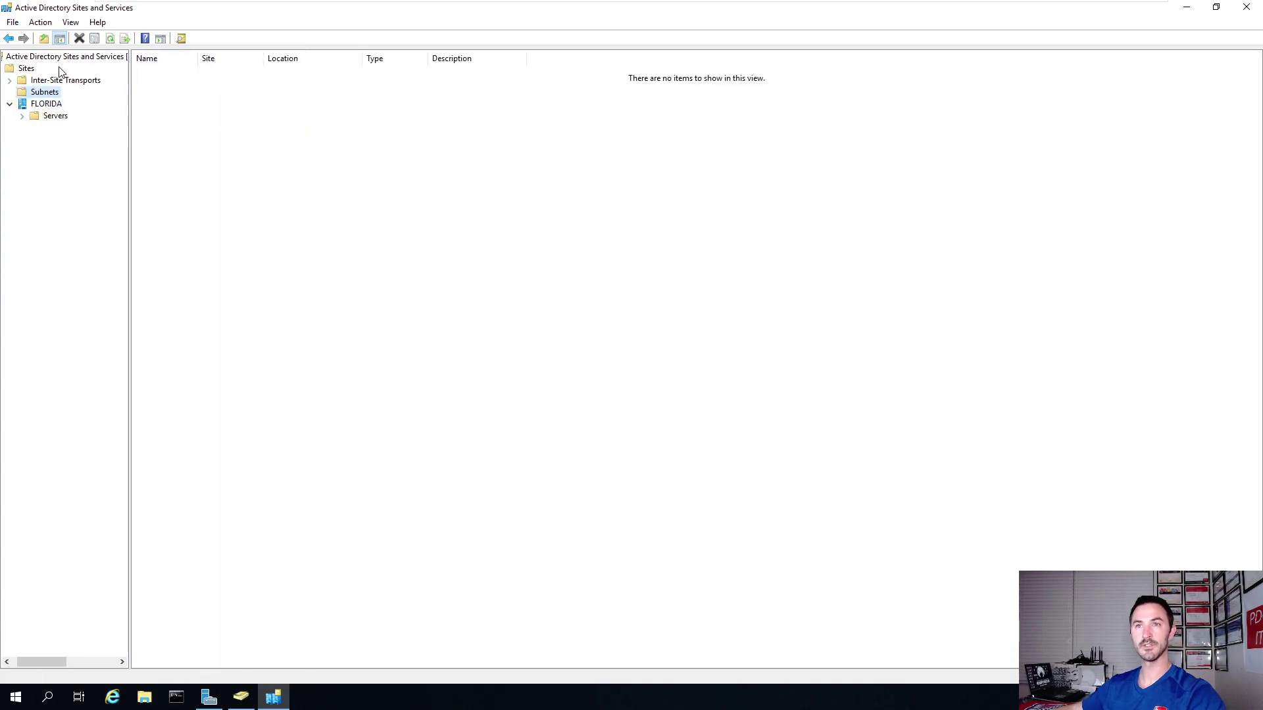
click(28, 69)
double_click(160, 100)
double_click(158, 73)
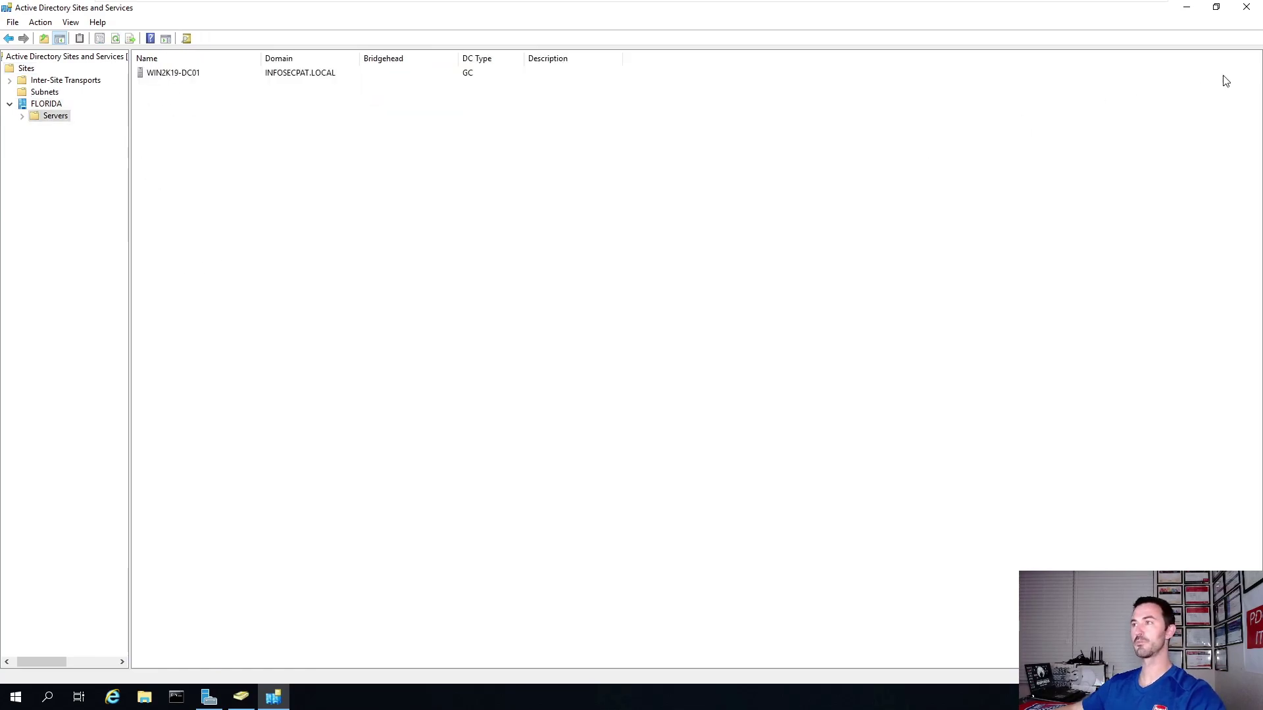
click(1246, 7)
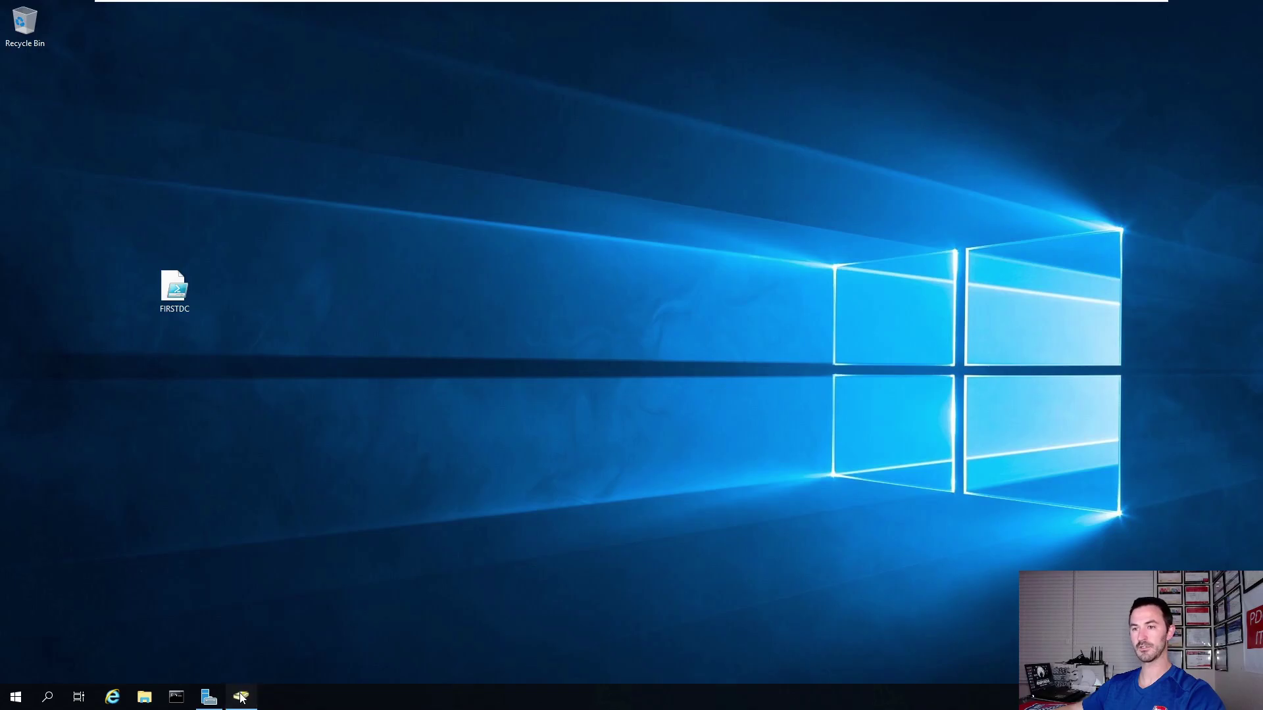
Refresh Domain Controllers so WIN2K19-DC01 shows site FLORIDA, then minimize Users and Computers.
click(241, 696)
click(72, 116)
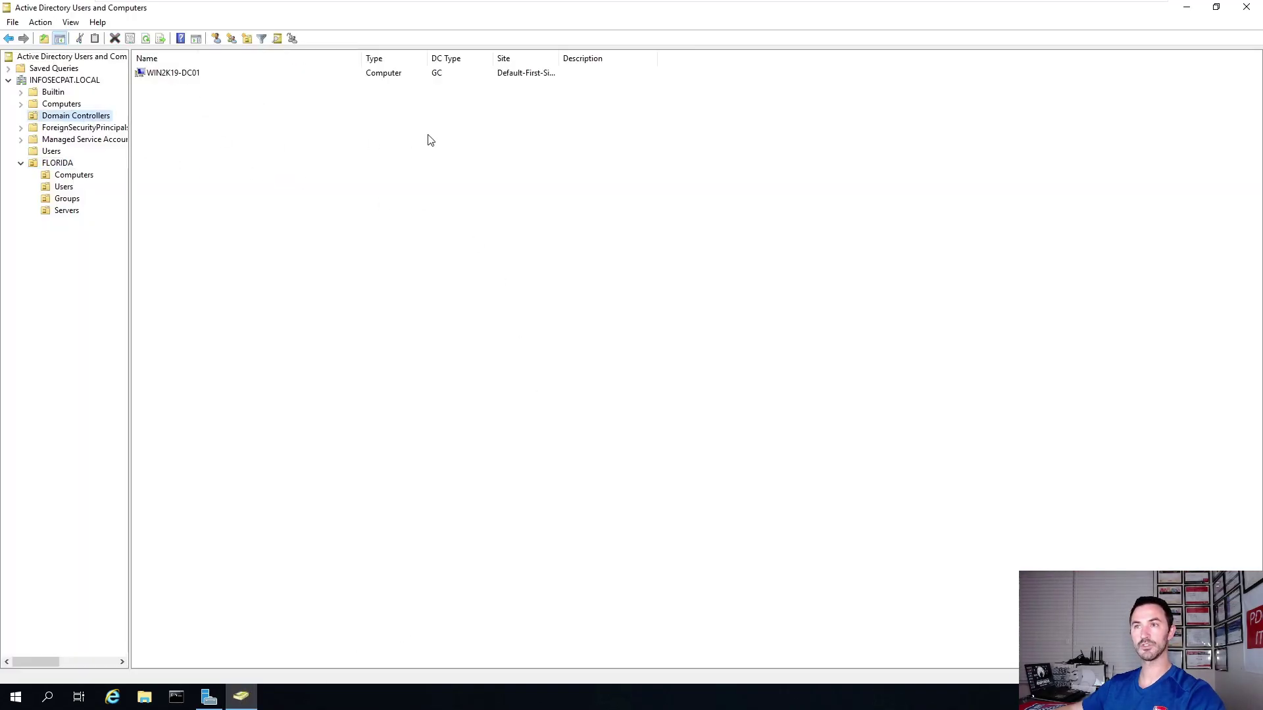
drag(559, 58, 814, 59)
right_click(394, 210)
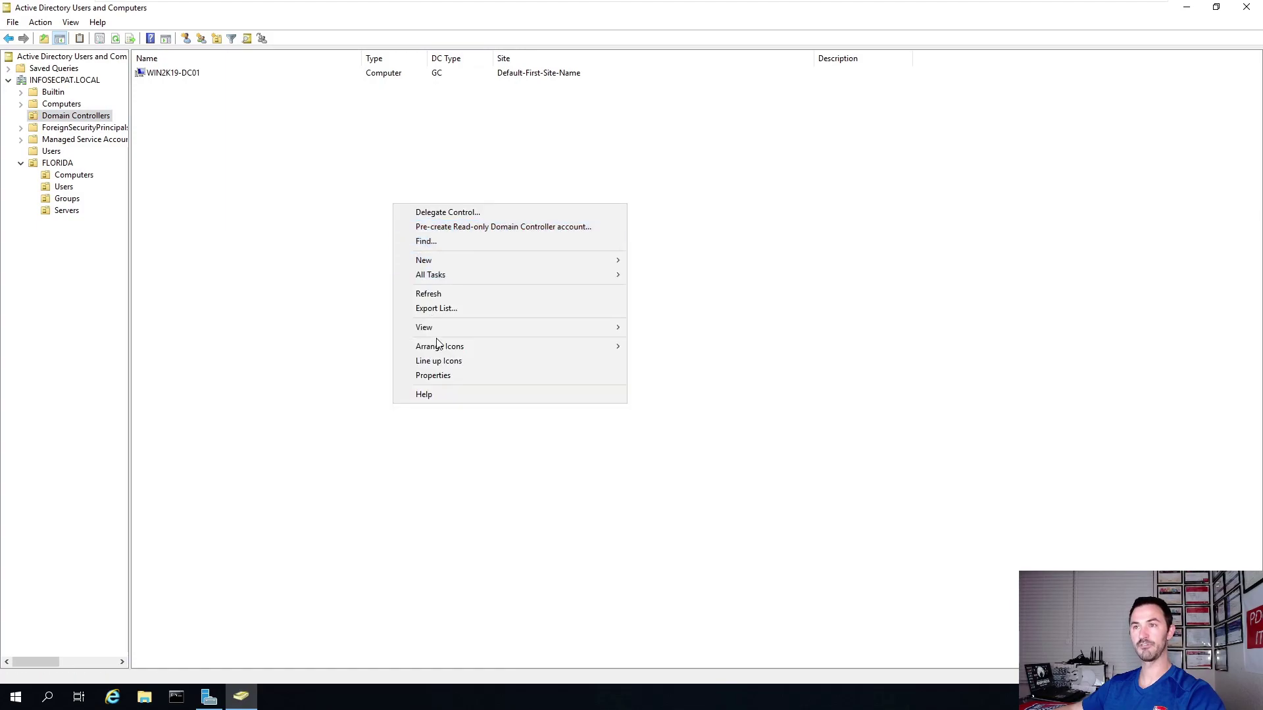
click(436, 292)
click(530, 73)
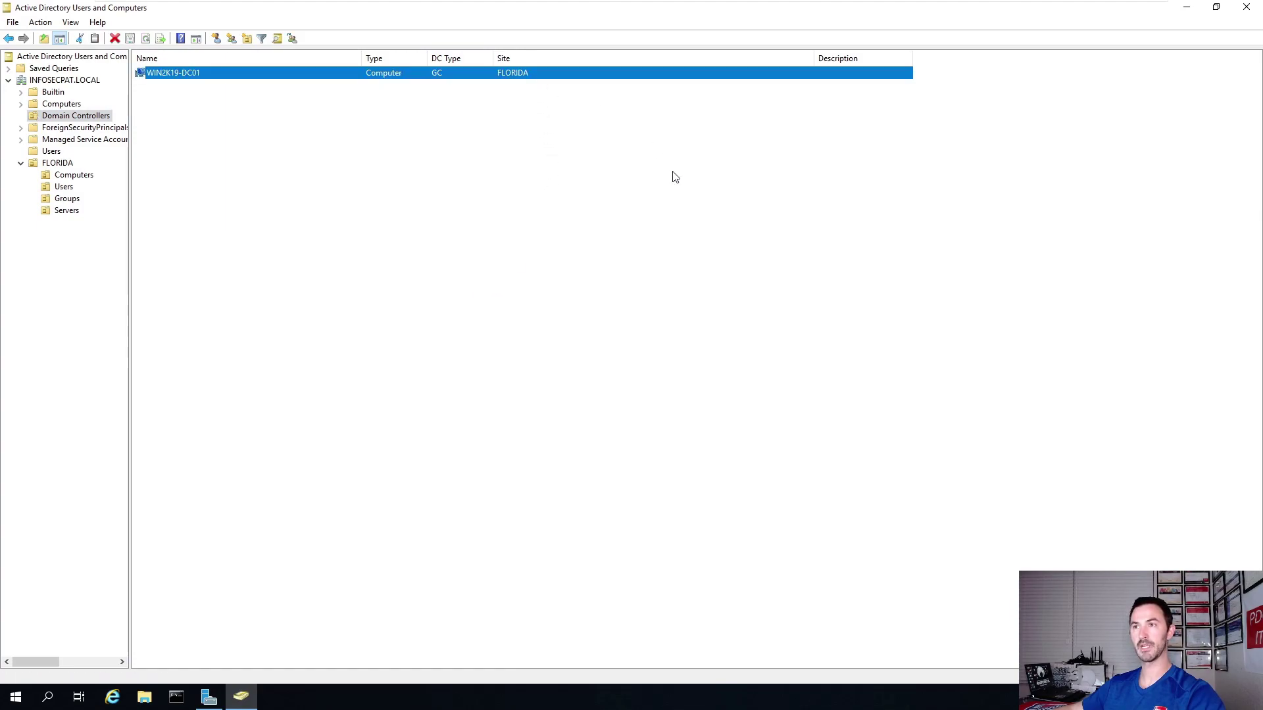
click(1185, 7)
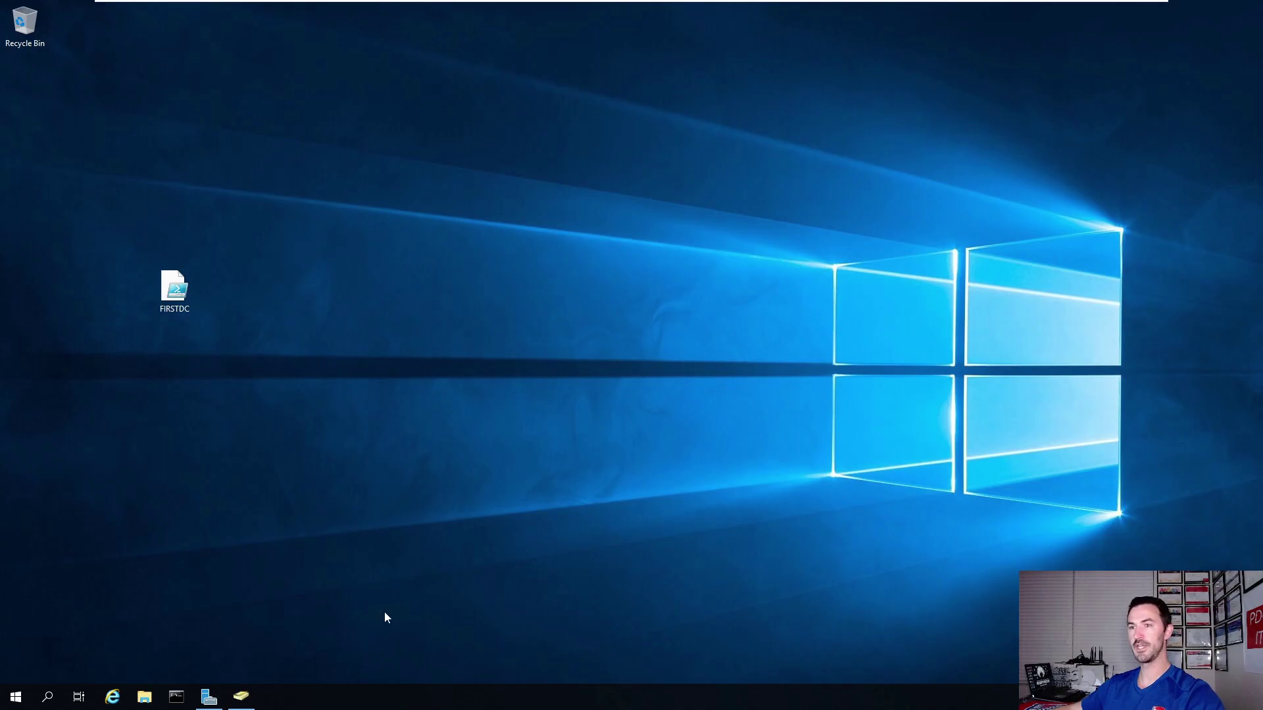
Launch Group Policy Management from Server Manager's Tools menu and minimize Server Manager.
click(209, 698)
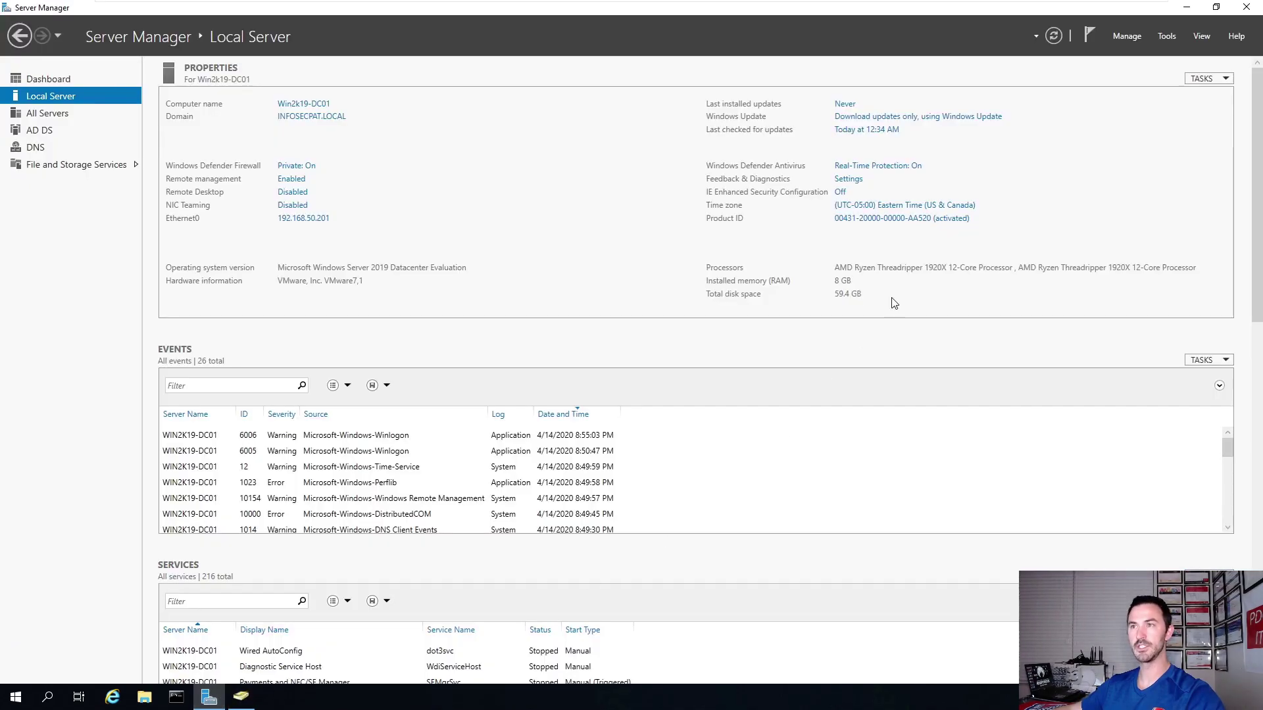
click(1167, 36)
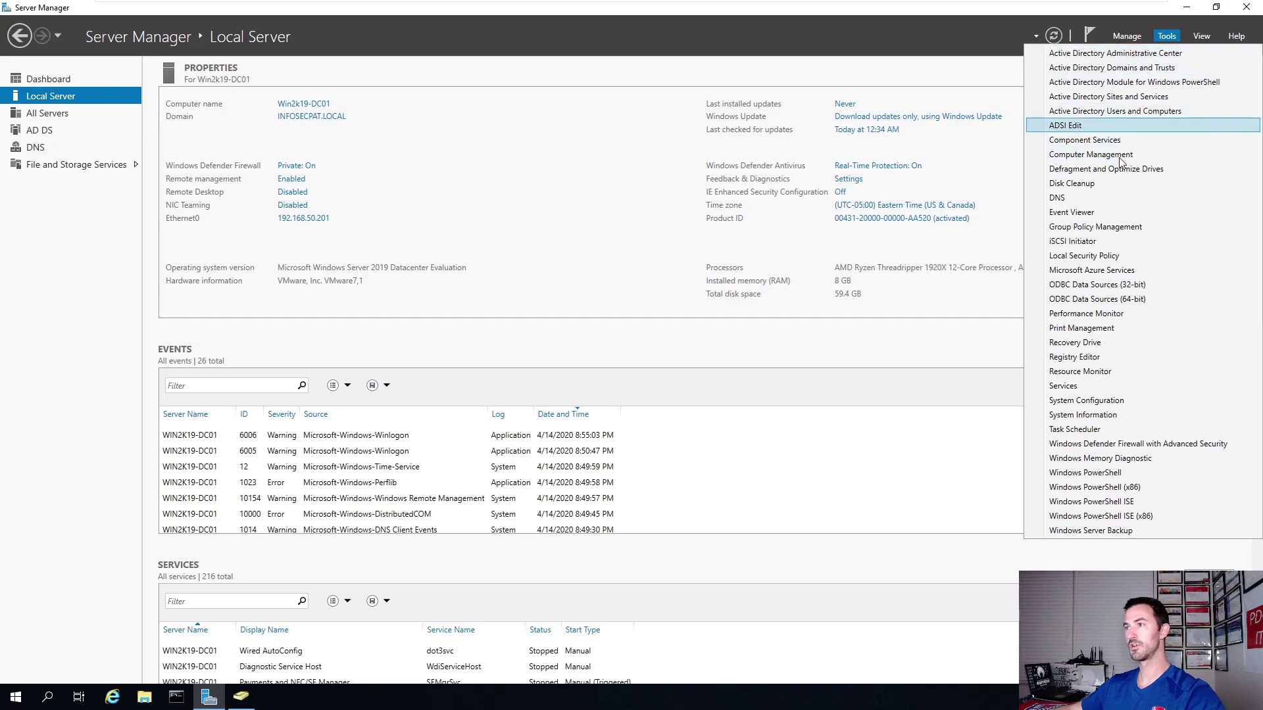
click(1093, 227)
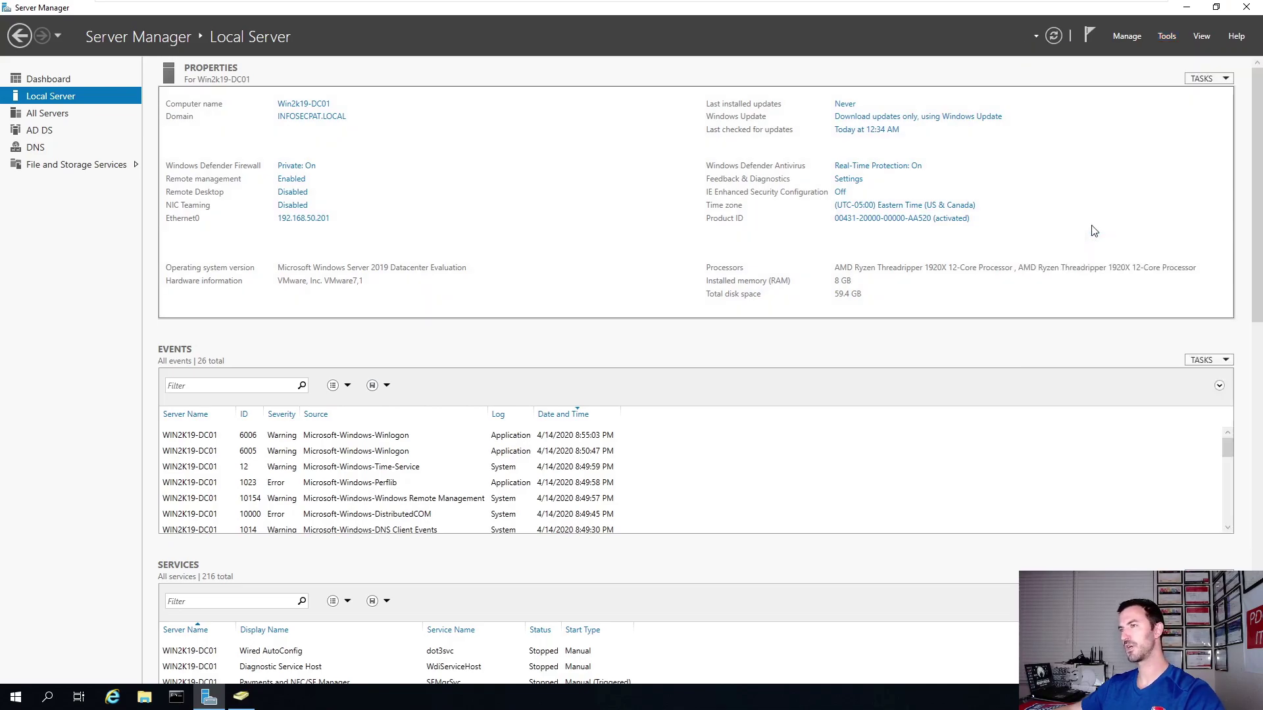
click(1186, 9)
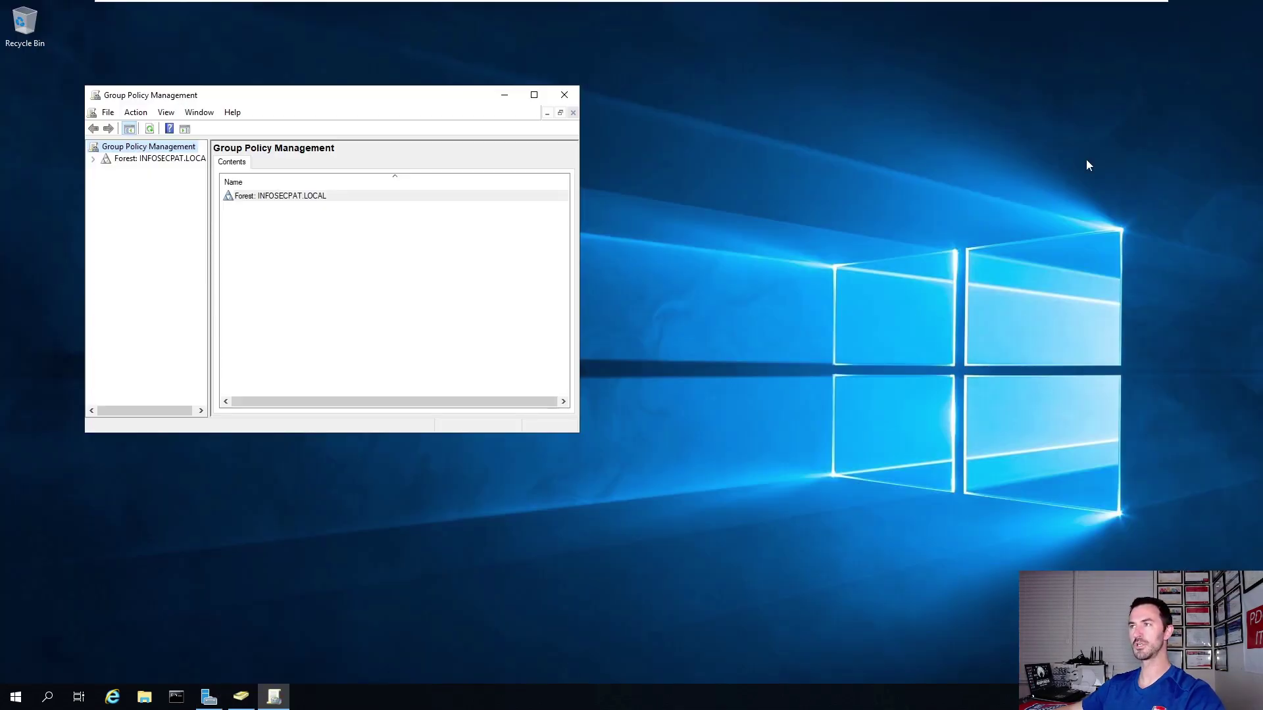
Maximize the console, expand Forest > Domains > INFOSECPAT.LOCAL, and open the domain's context menu.
click(533, 95)
double_click(59, 68)
double_click(46, 80)
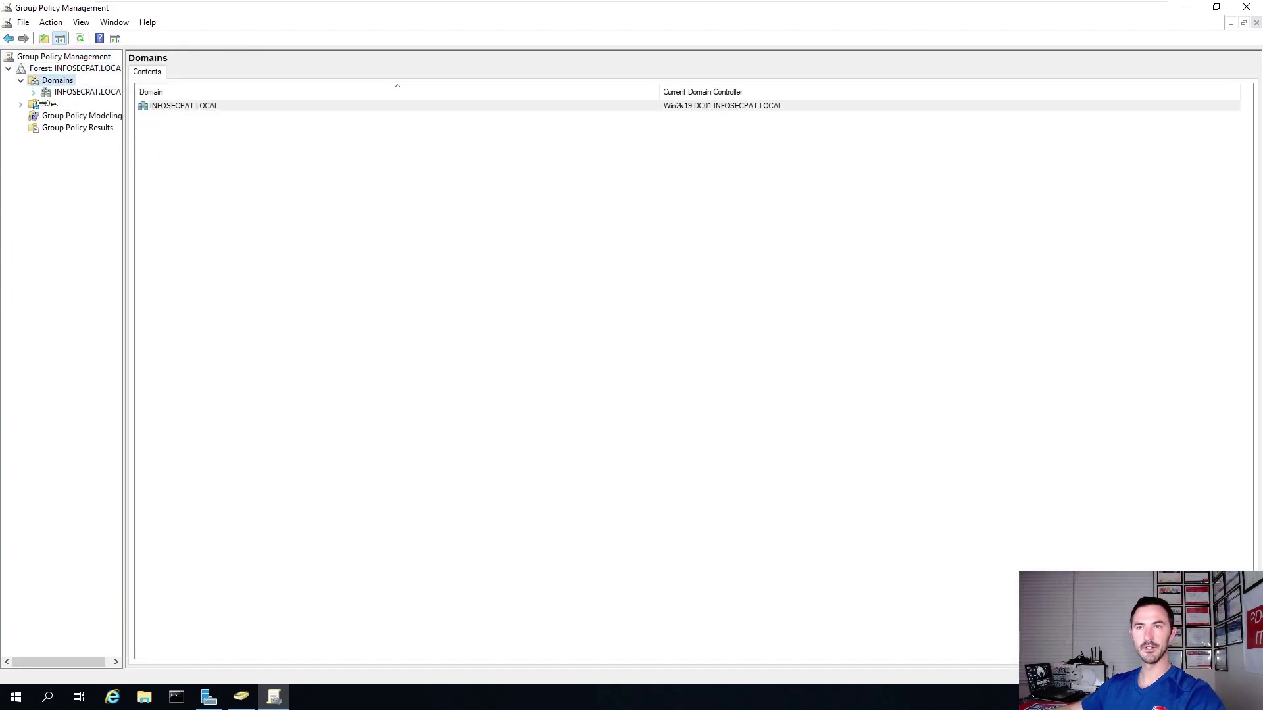
drag(115, 167, 124, 168)
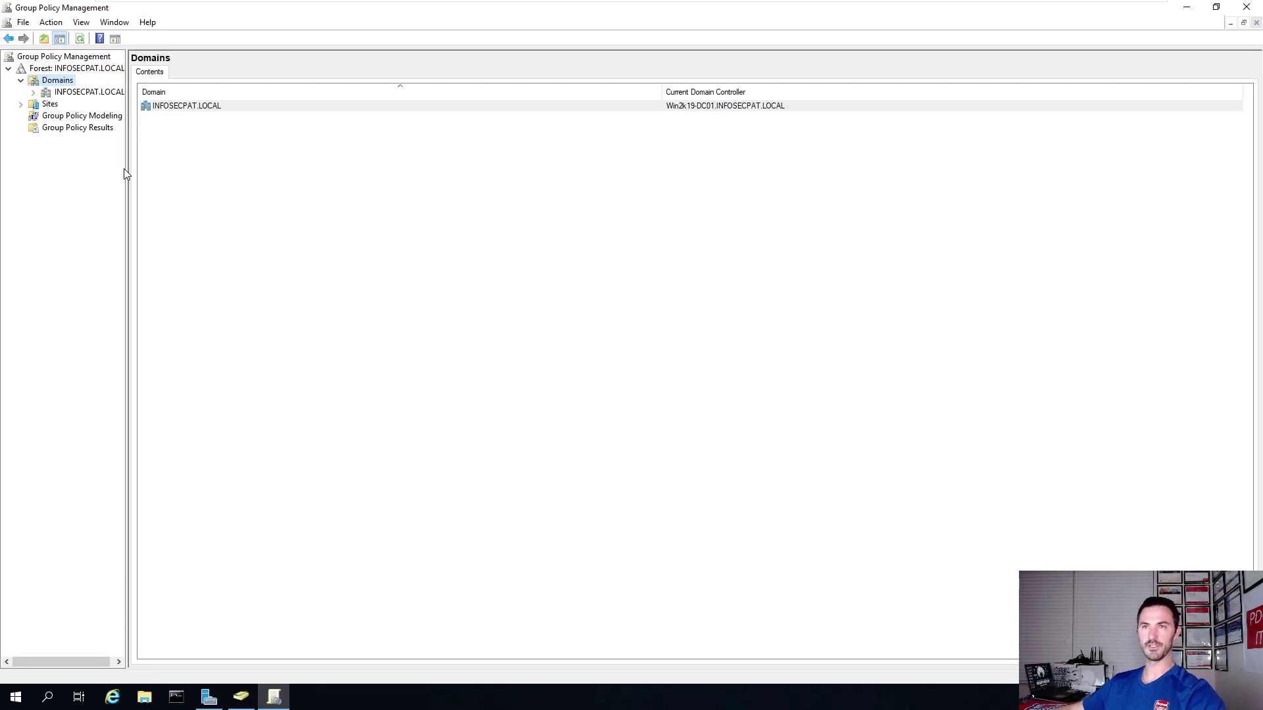
key(Tab)
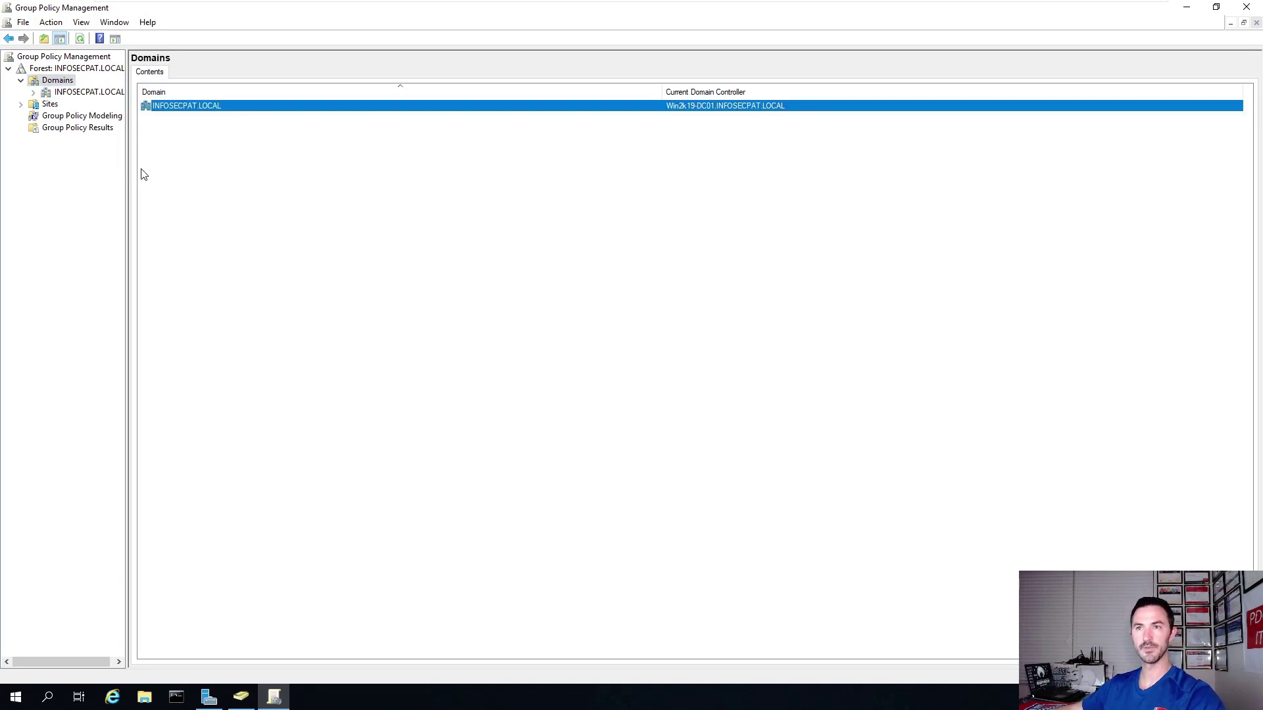
drag(127, 167, 215, 167)
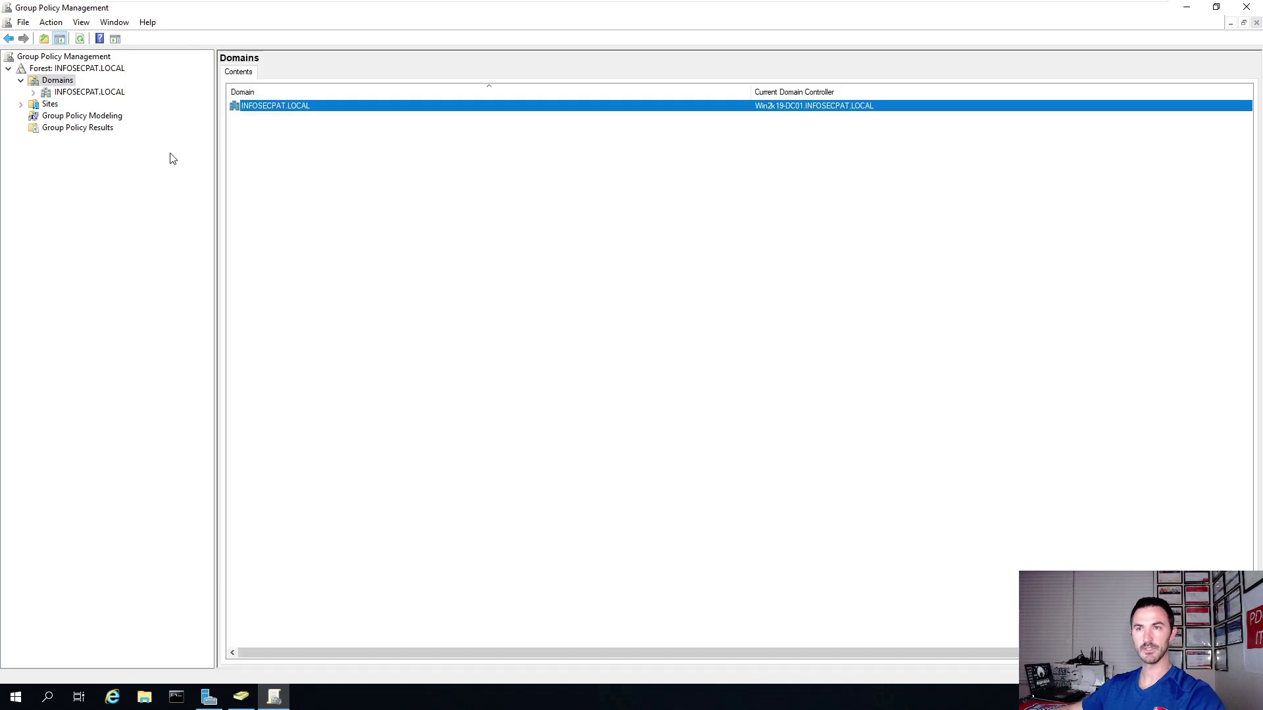
double_click(75, 95)
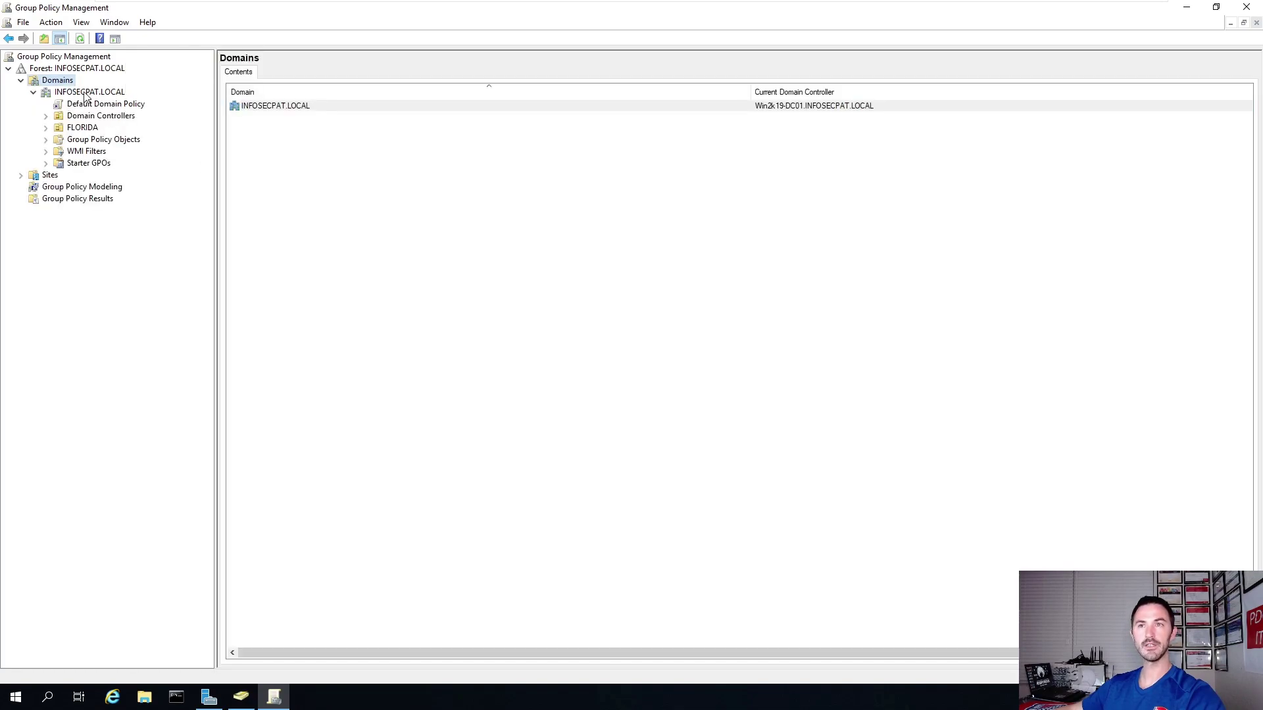
click(85, 93)
right_click(86, 93)
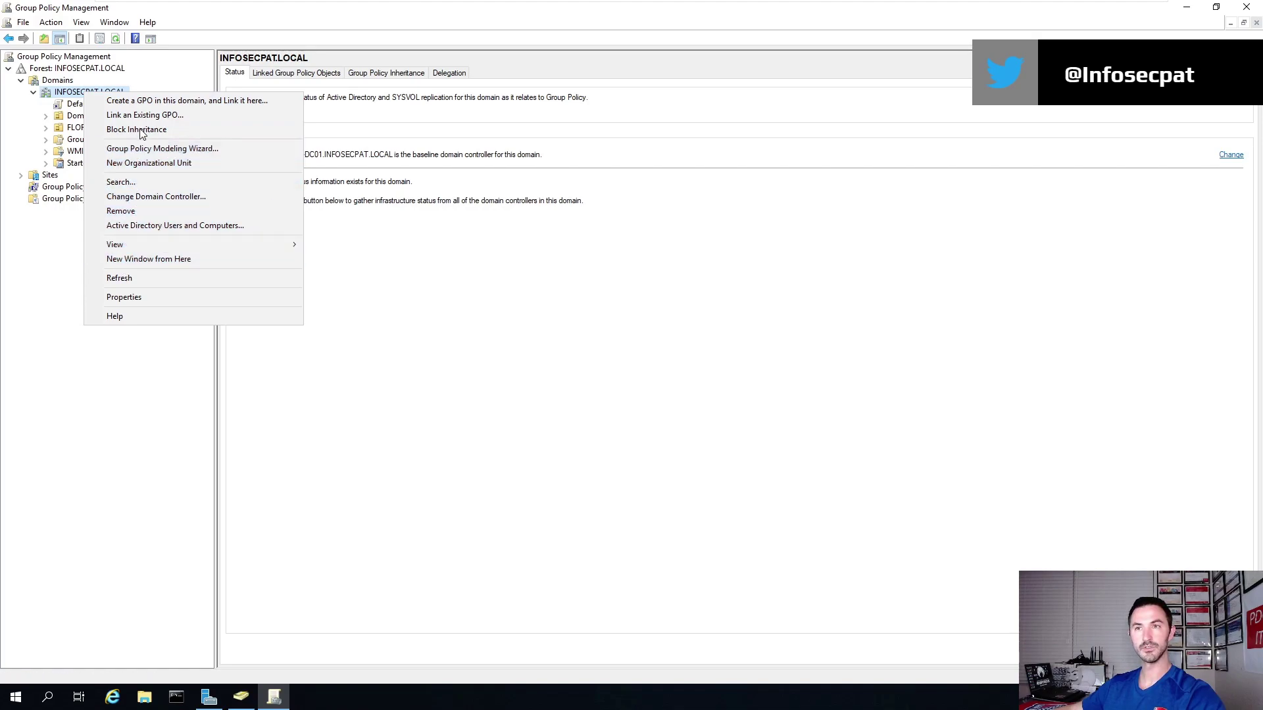
Create a new GPO named Firewall linked to INFOSECPAT.LOCAL.
click(141, 100)
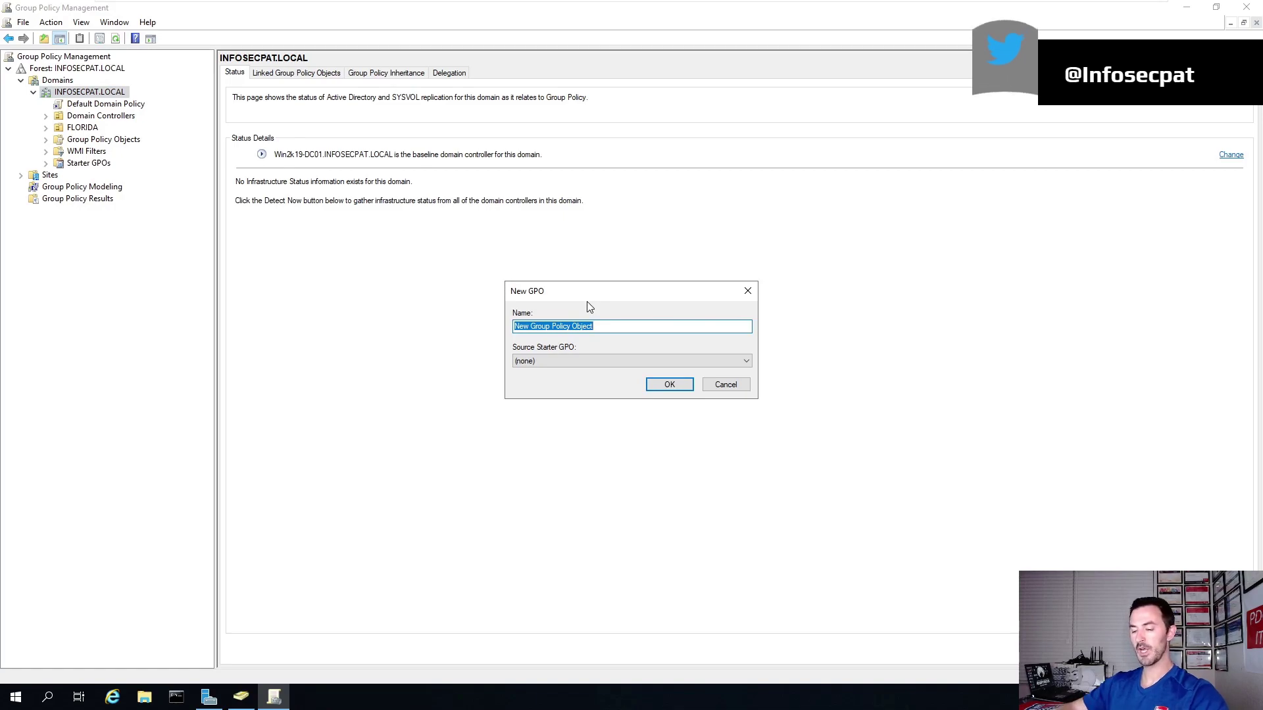
text(Firewall)
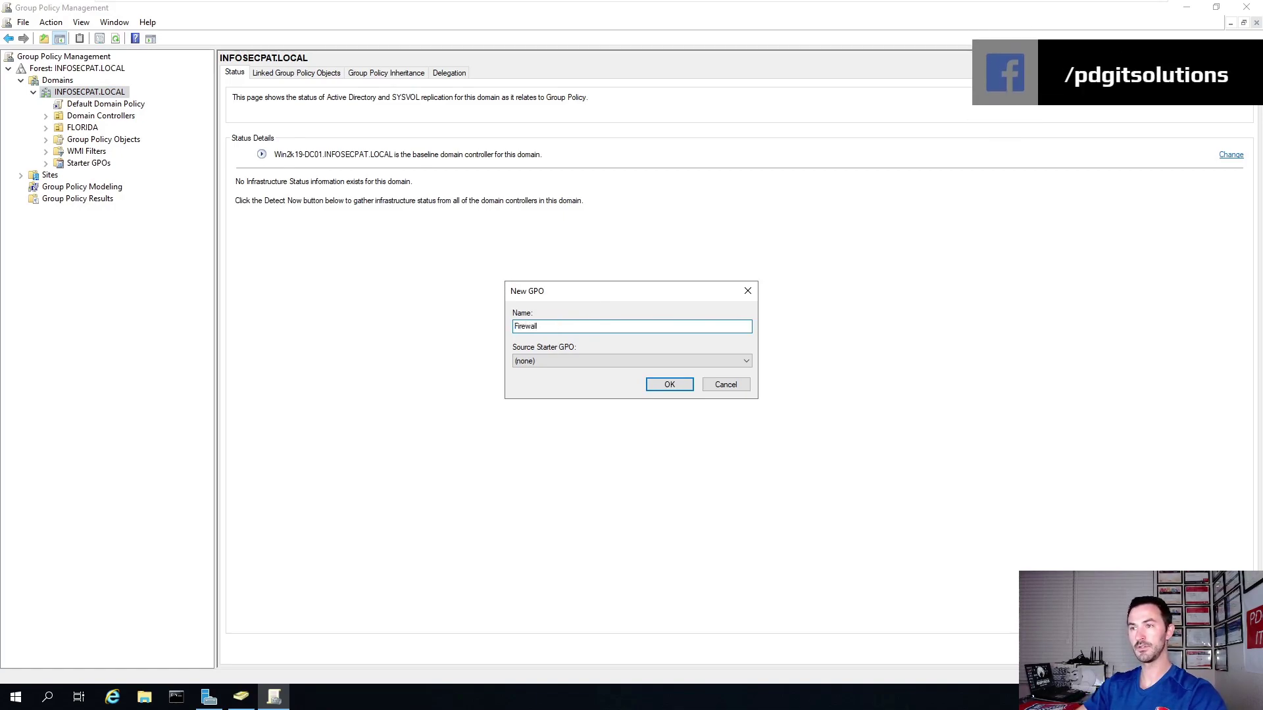
key(Return)
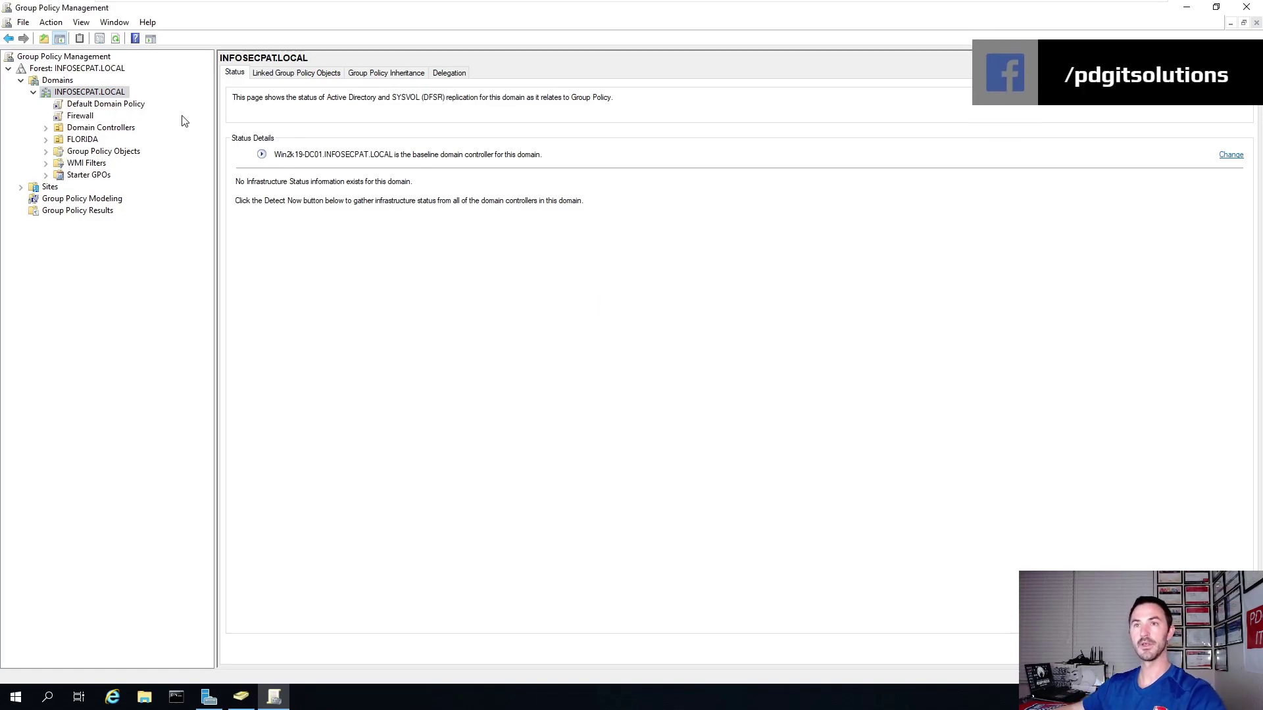
Dismiss the link warning permanently and open the Firewall GPO for editing.
click(82, 117)
click(517, 375)
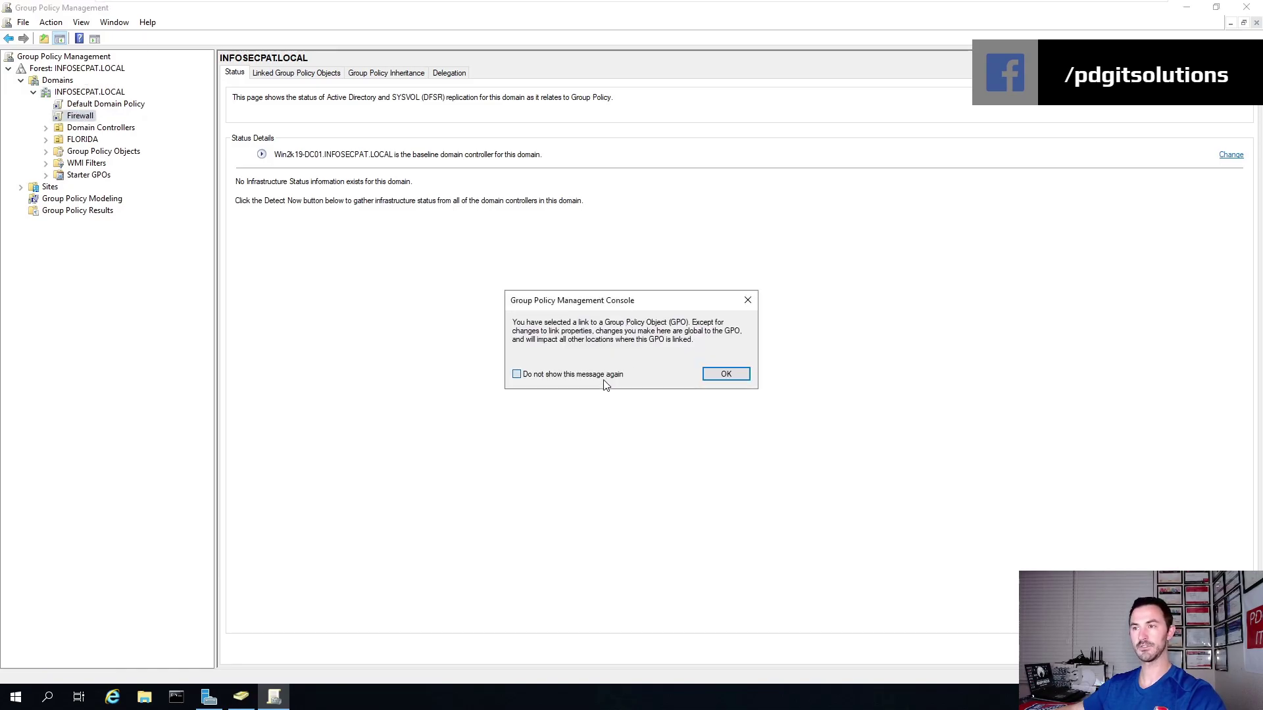
click(739, 377)
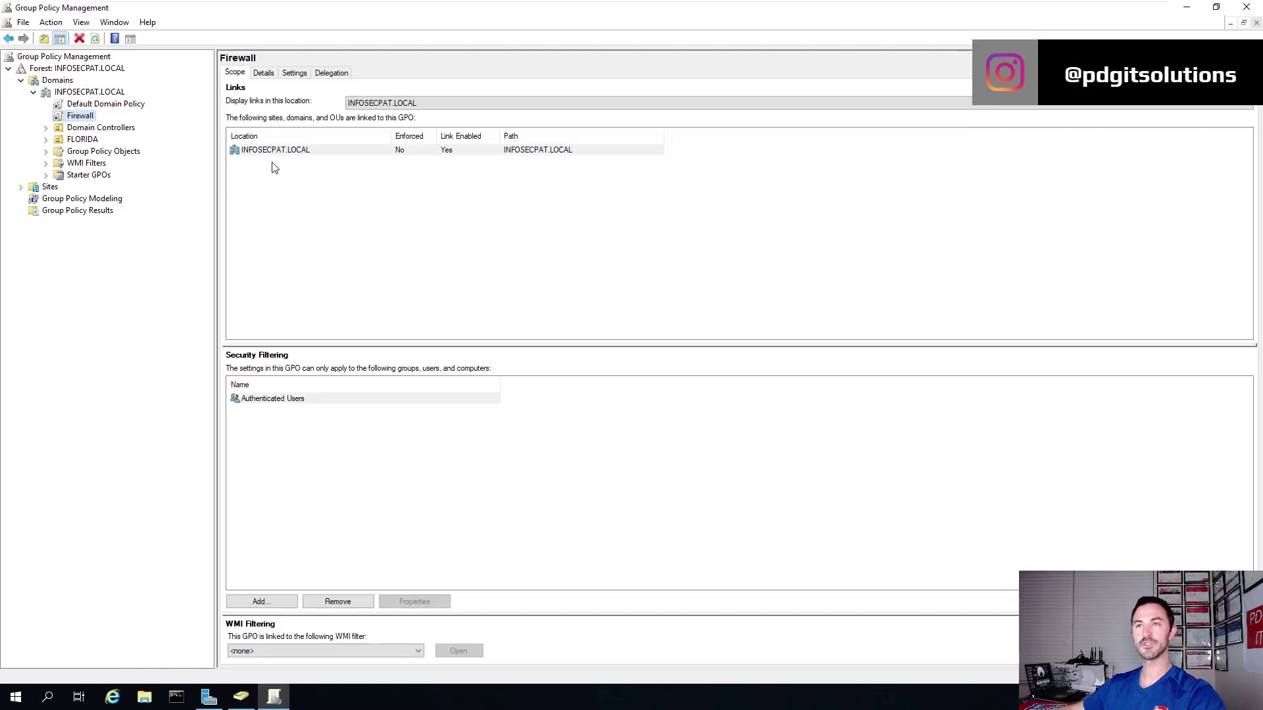
right_click(79, 120)
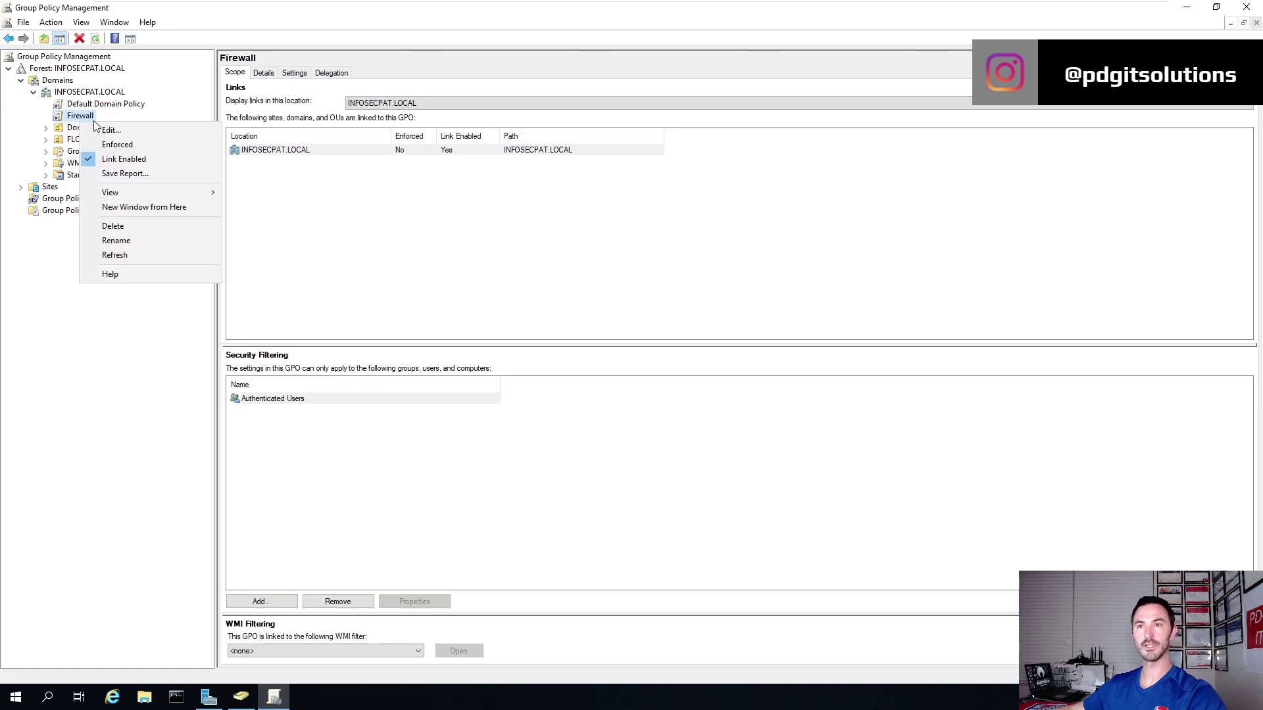
click(100, 131)
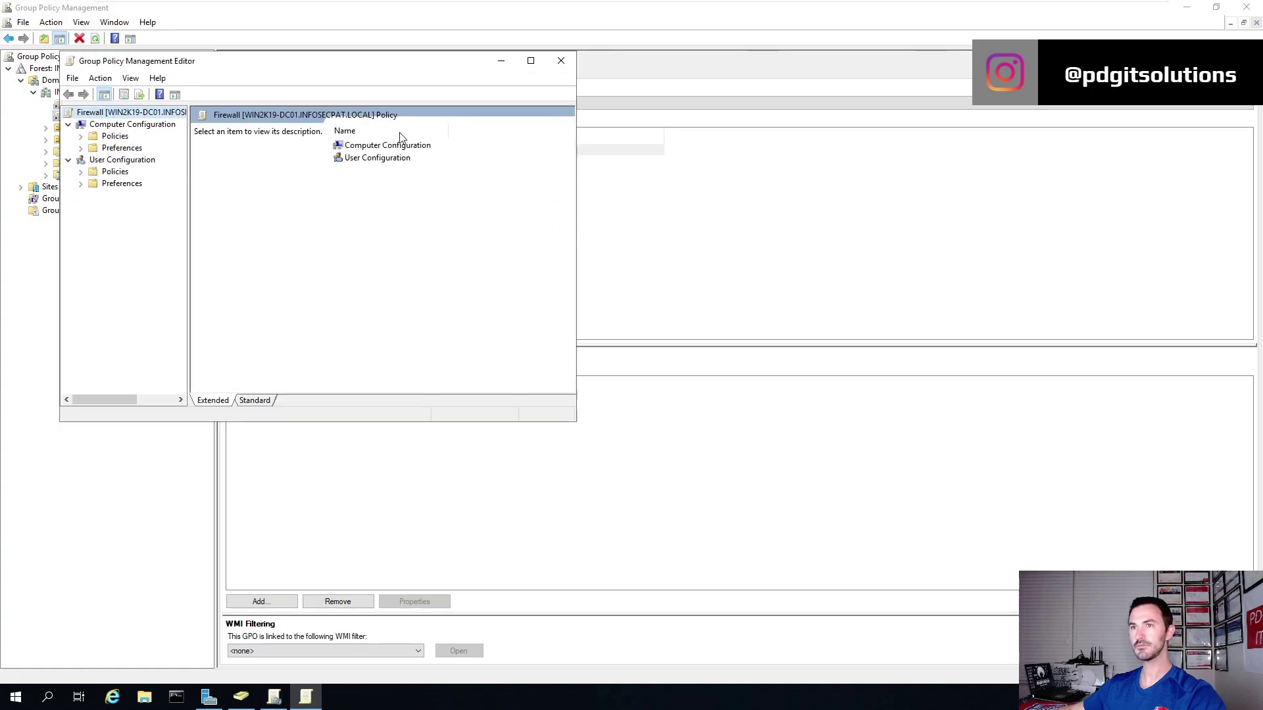
Navigate Computer Configuration > Policies > Windows Settings > Security Settings to Windows Defender Firewall with Advanced Security.
drag(398, 63, 475, 69)
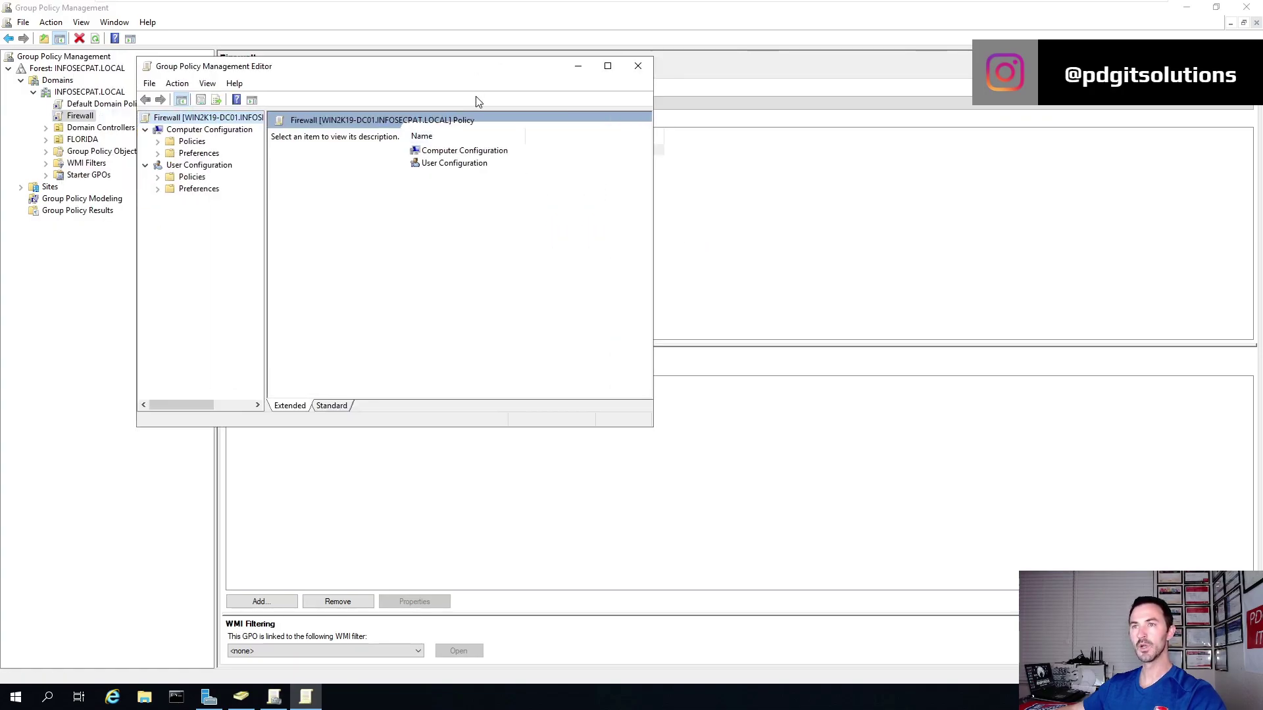
double_click(466, 152)
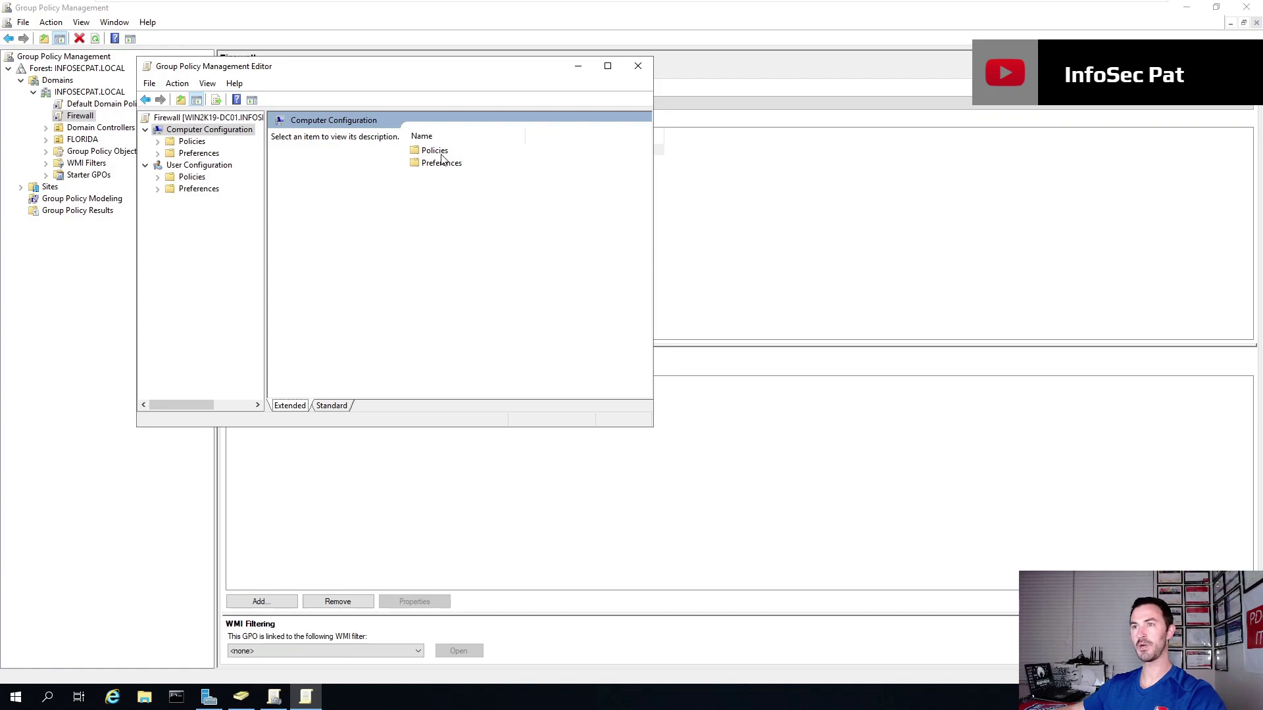
double_click(436, 152)
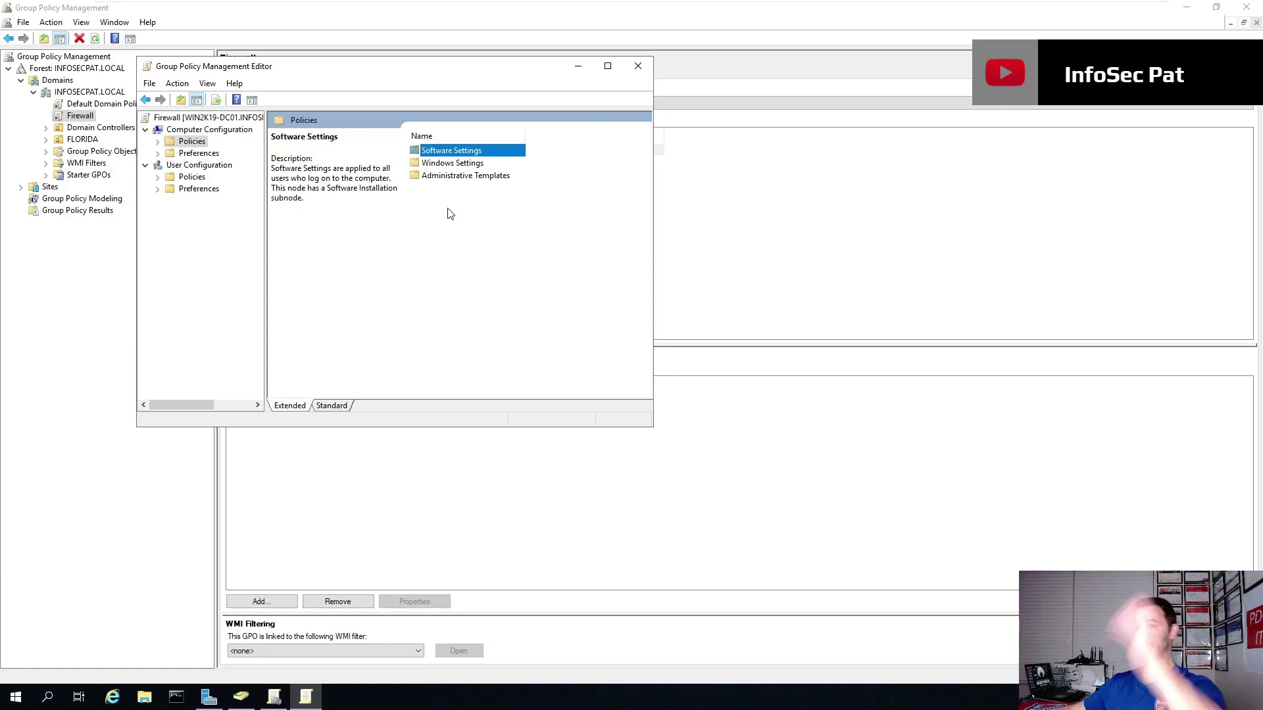
click(454, 163)
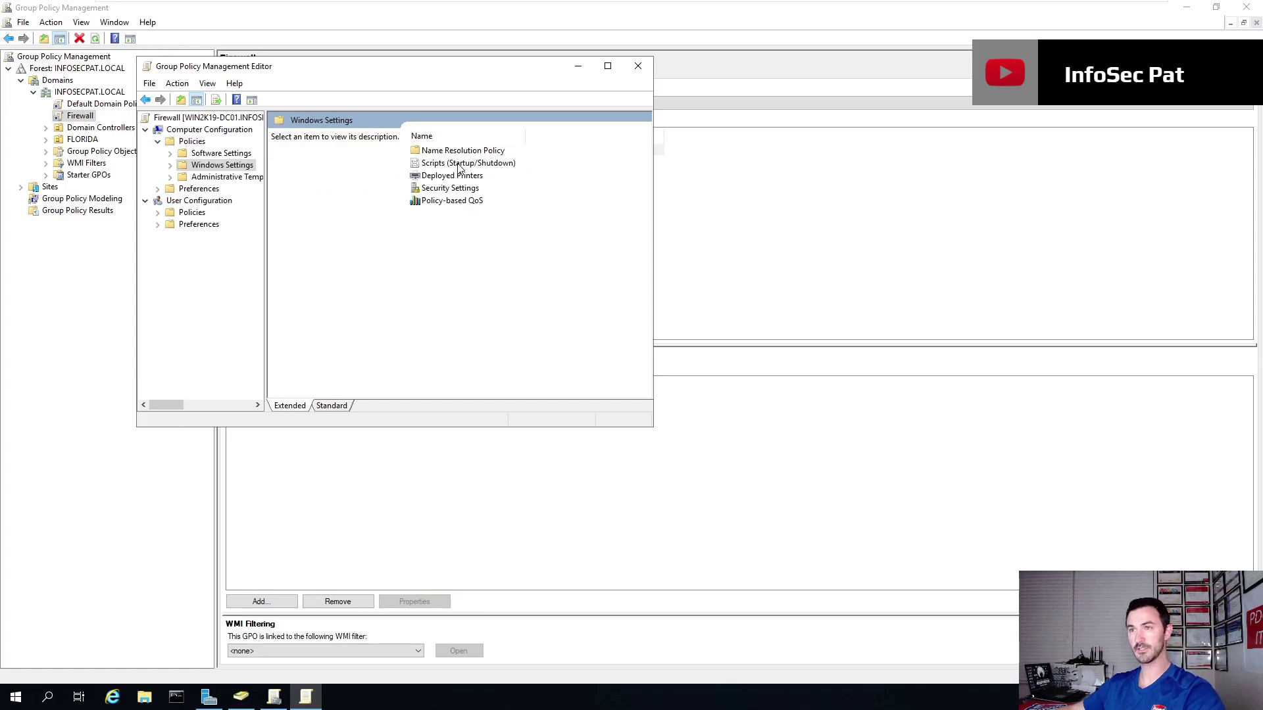
double_click(453, 189)
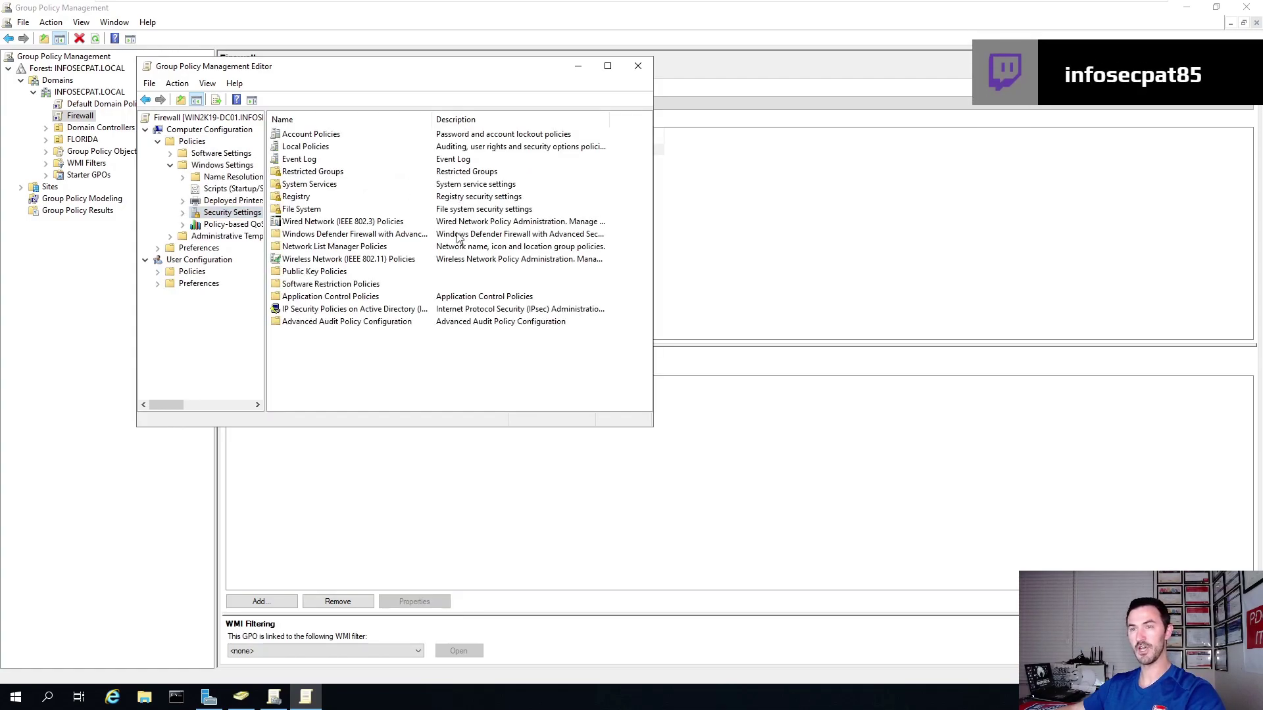
click(184, 213)
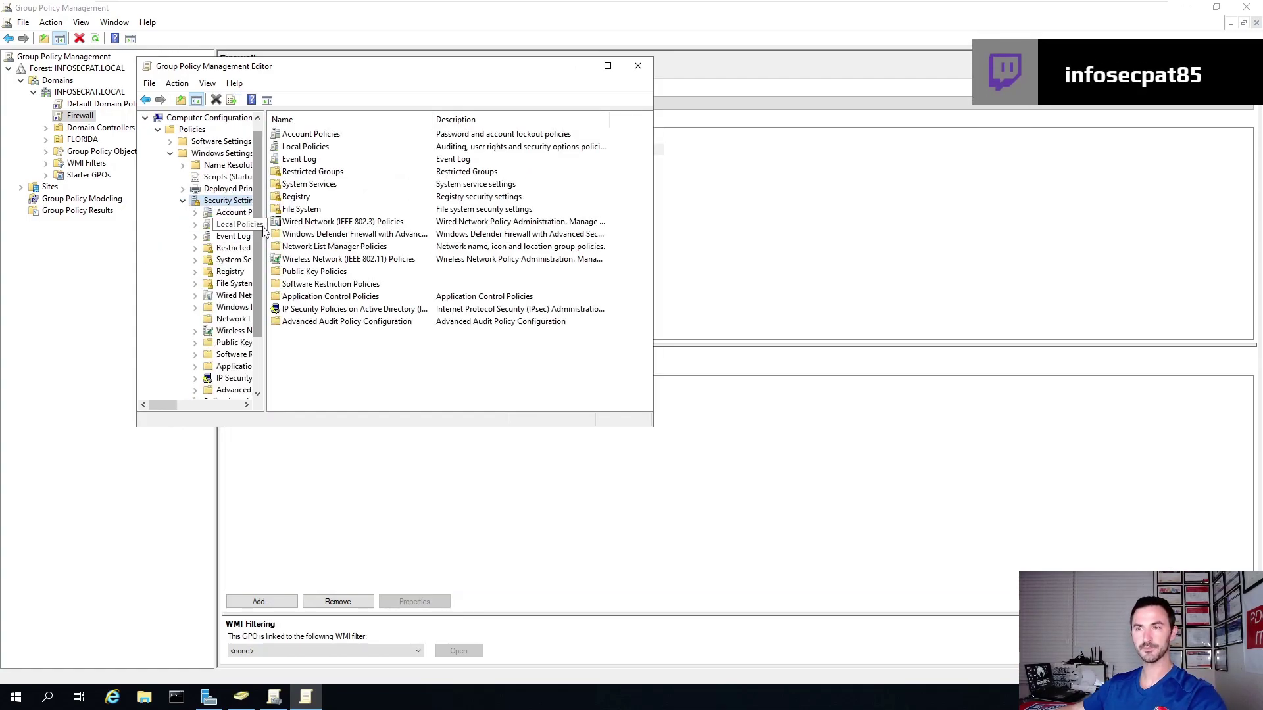
drag(264, 226, 434, 227)
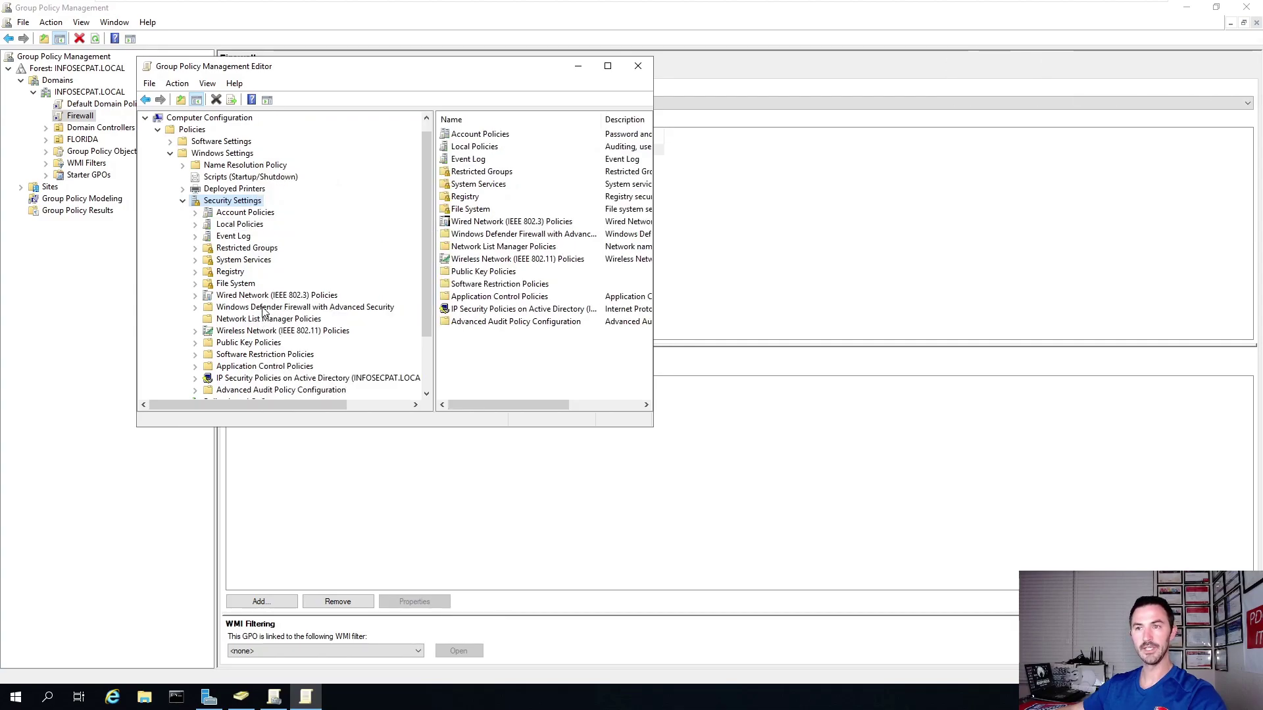
double_click(263, 308)
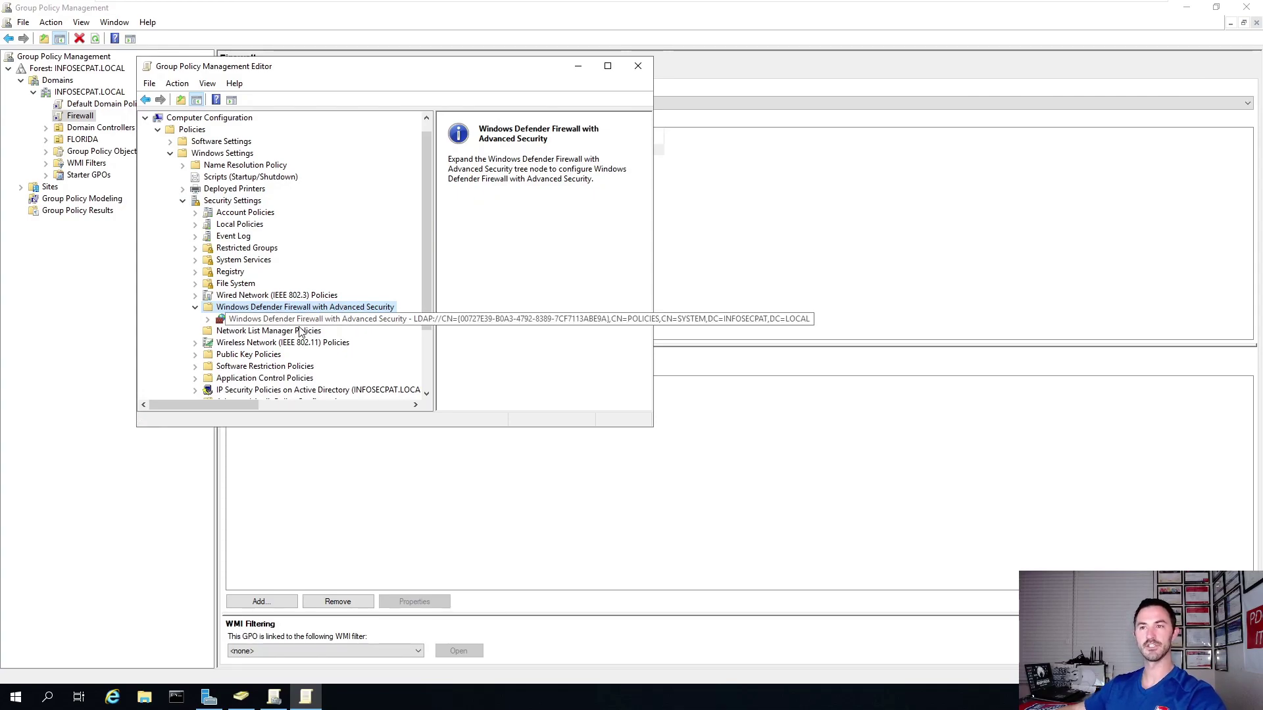
click(248, 319)
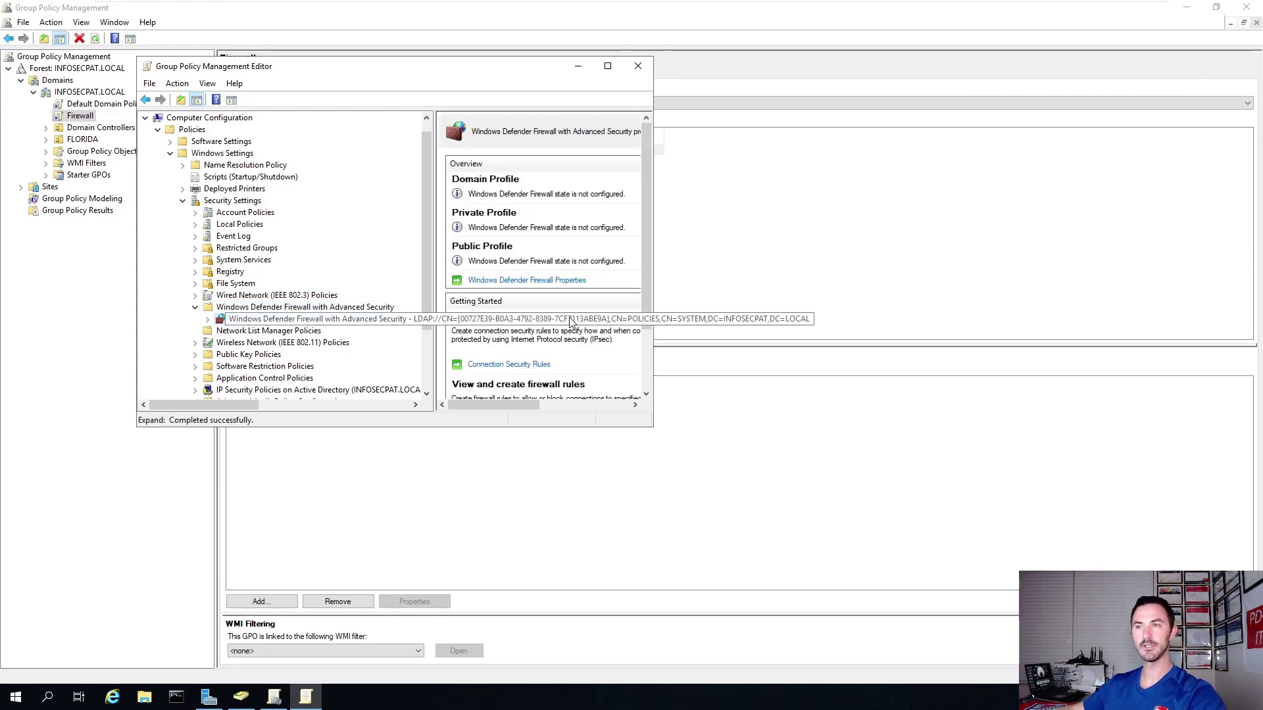
Enlarge the editor, reveal the inbound, outbound and connection rule folders, and minimize the VM.
drag(653, 426, 970, 521)
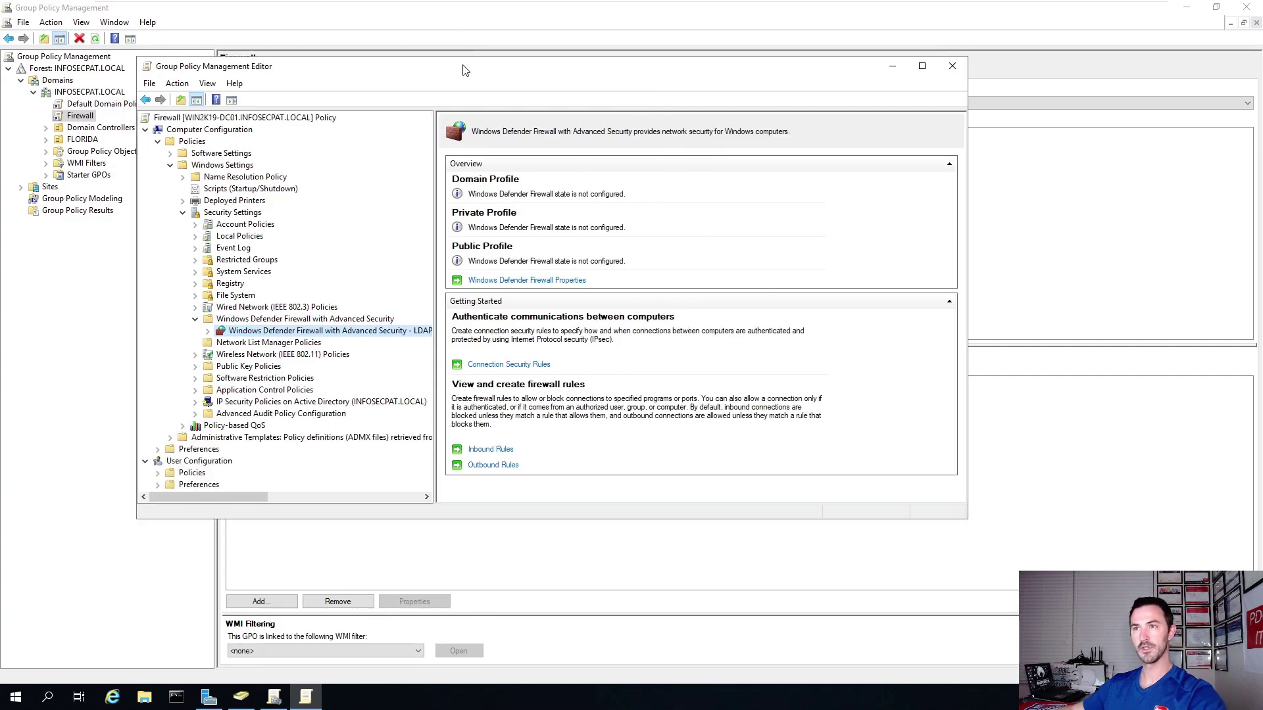
drag(465, 69, 443, 68)
click(186, 331)
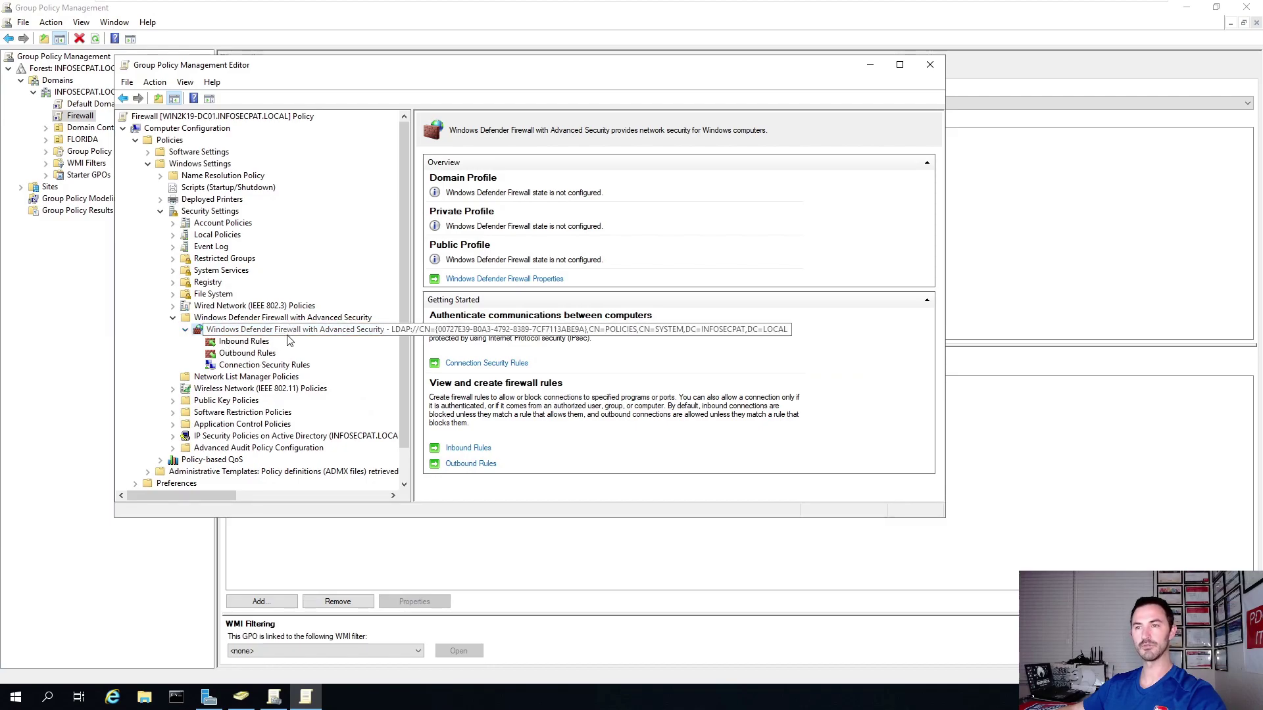
click(1128, 8)
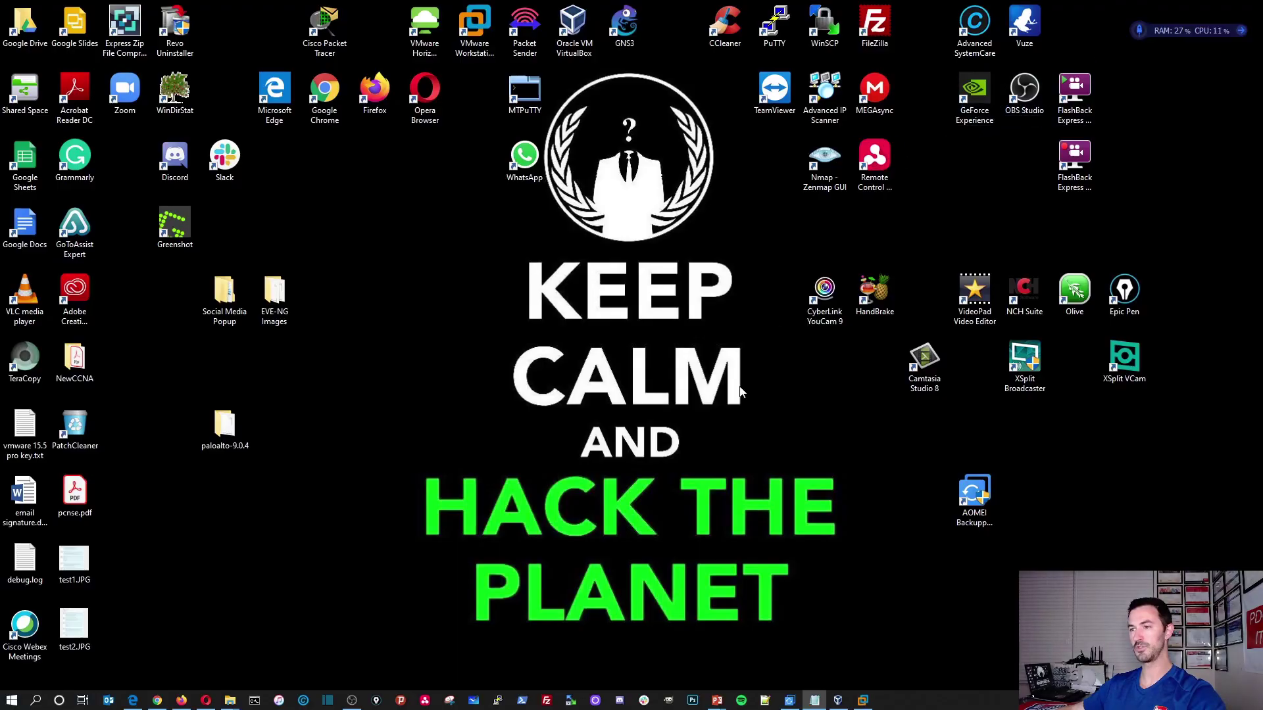
Review slide 6 of the PowerPoint deck listing the firewall GPO tasks, then return to the VM.
click(717, 700)
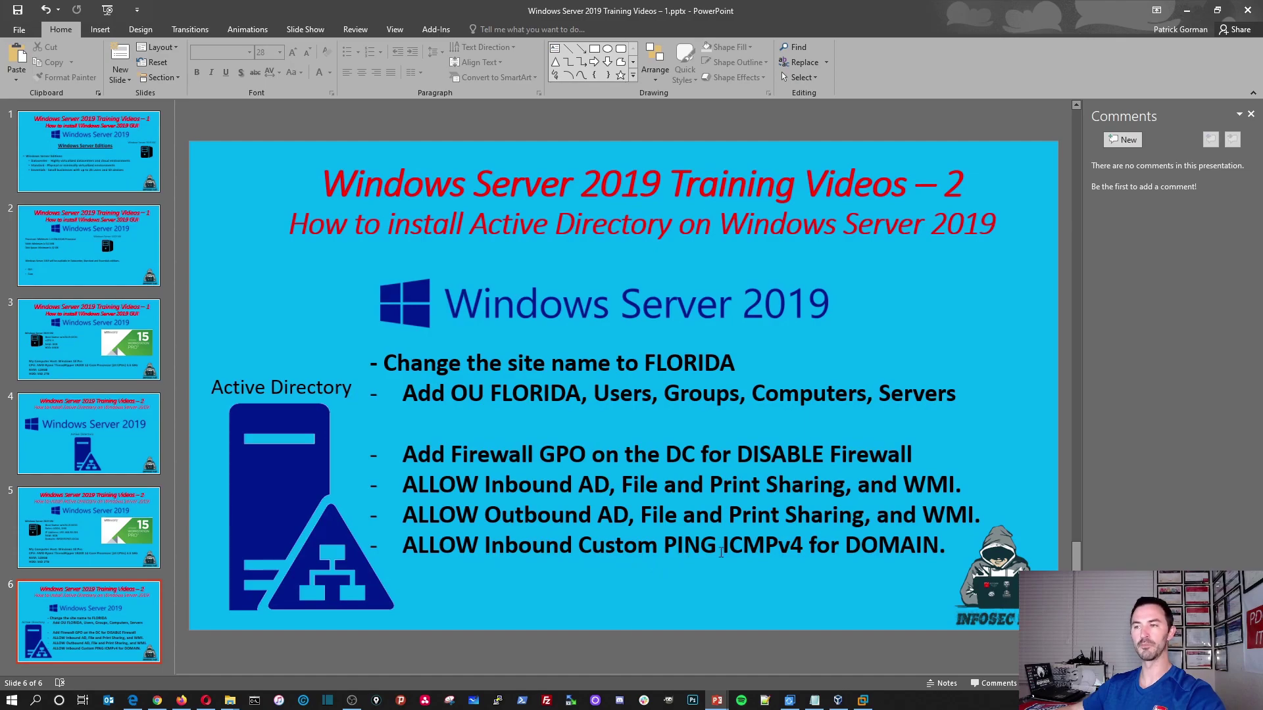
key(super+d)
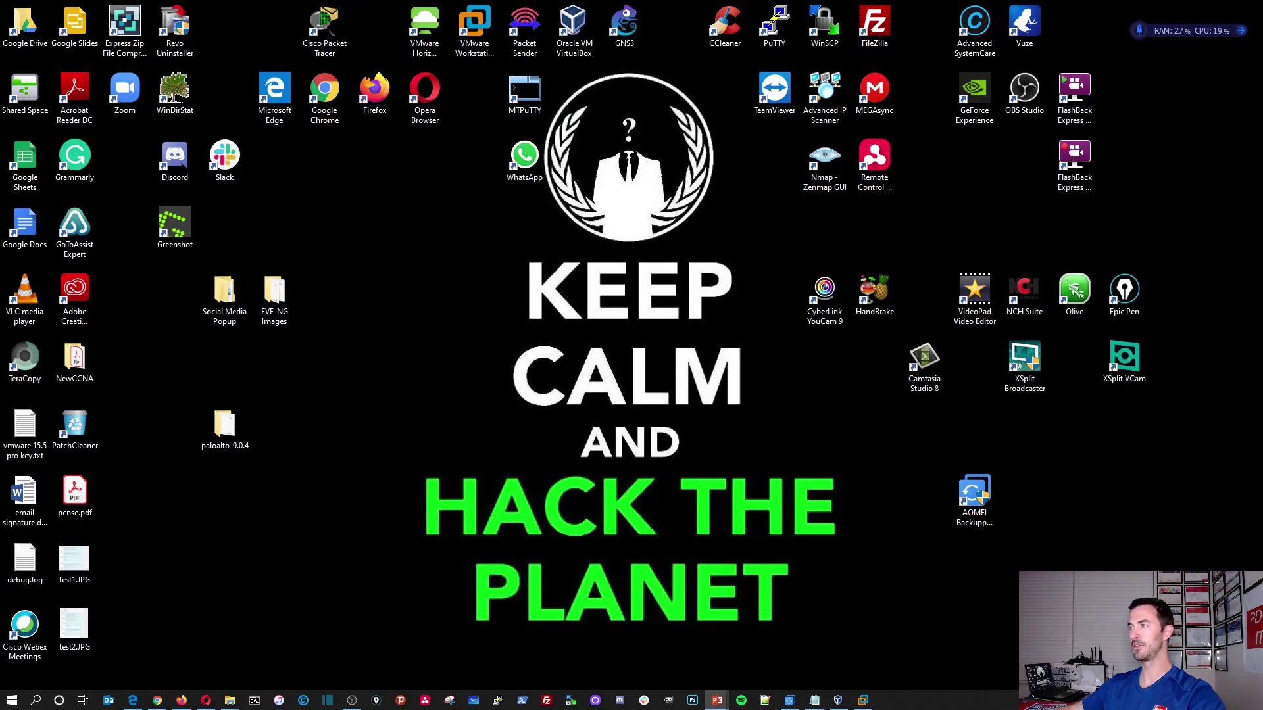
click(792, 701)
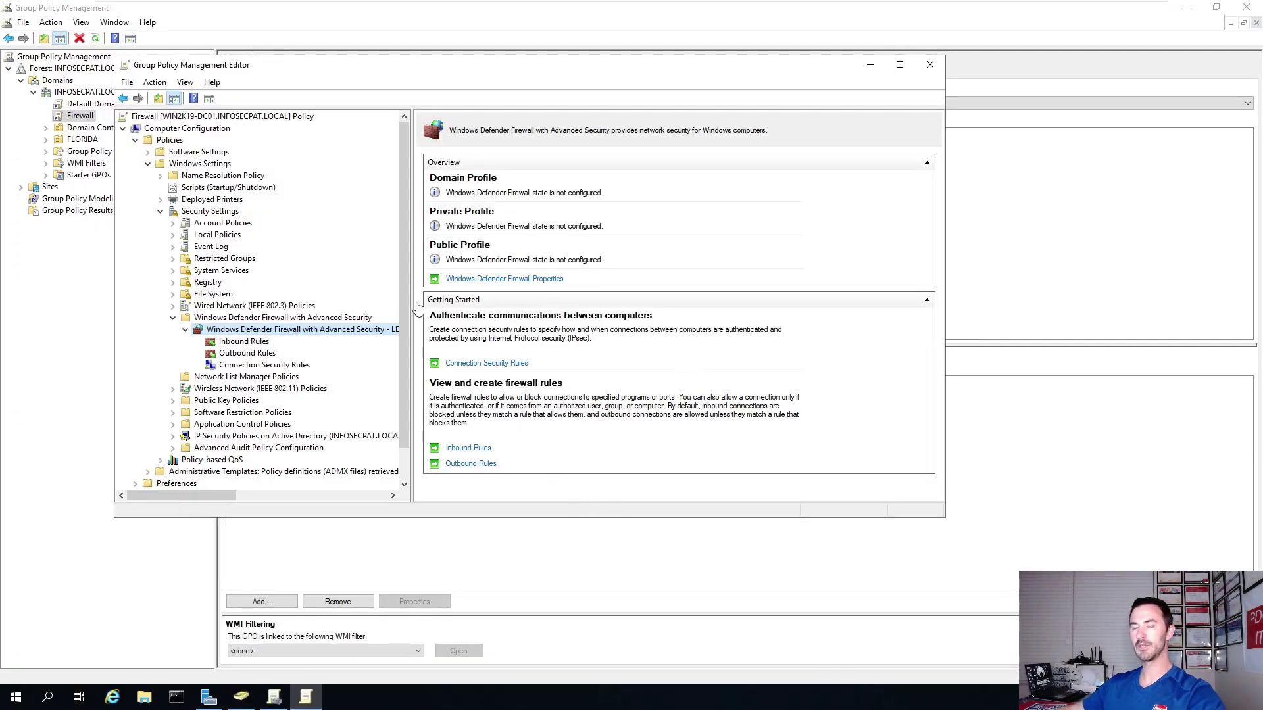
Open the Properties dialog of the Windows Defender Firewall policy node.
click(244, 342)
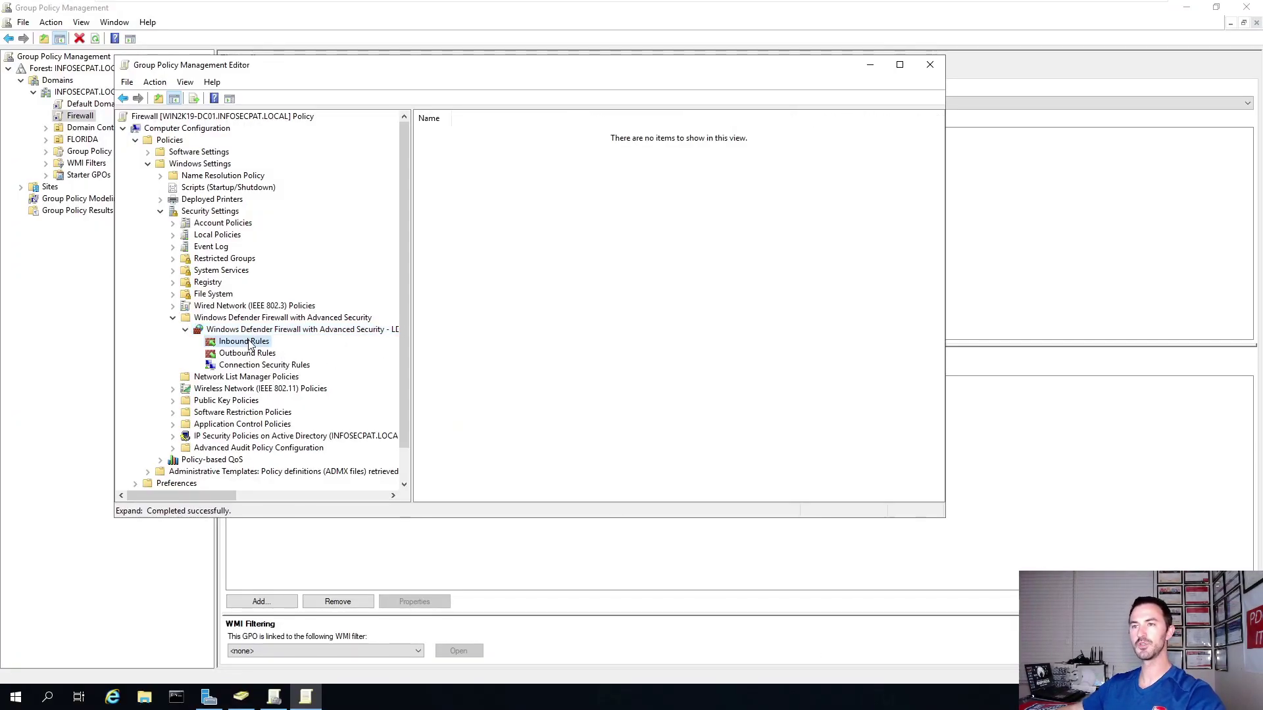
right_click(248, 345)
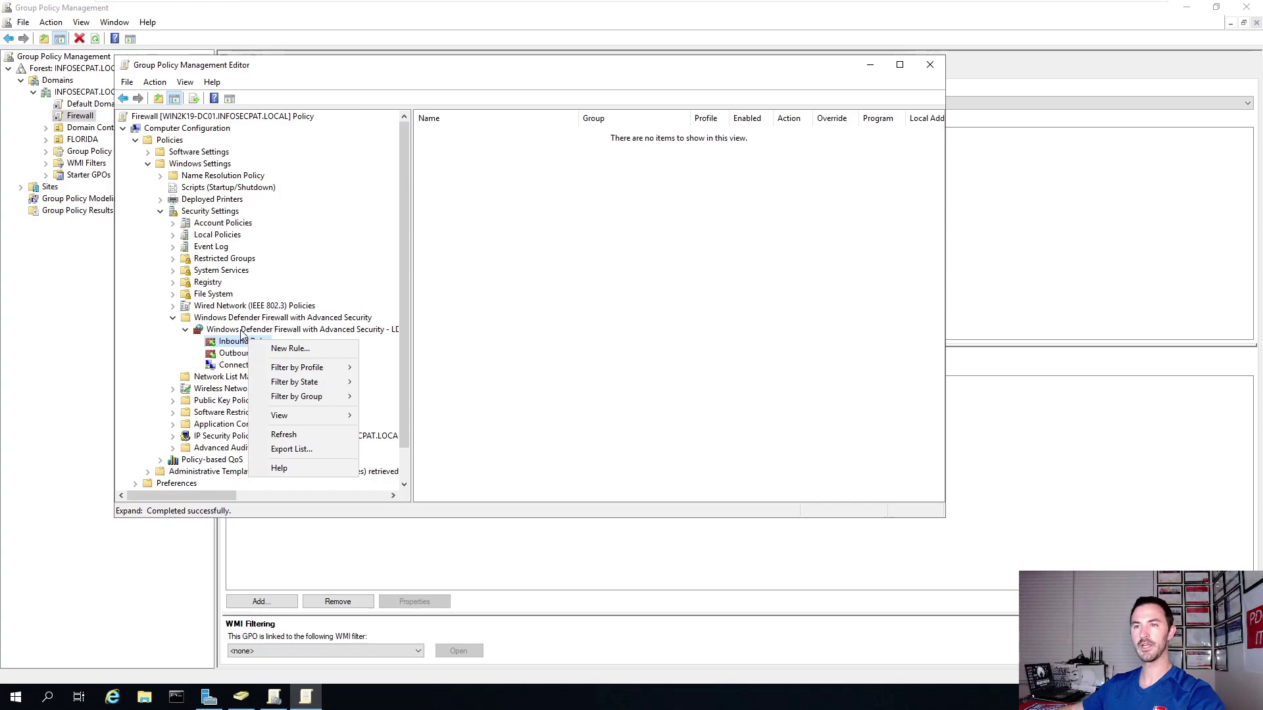
right_click(241, 331)
right_click(237, 341)
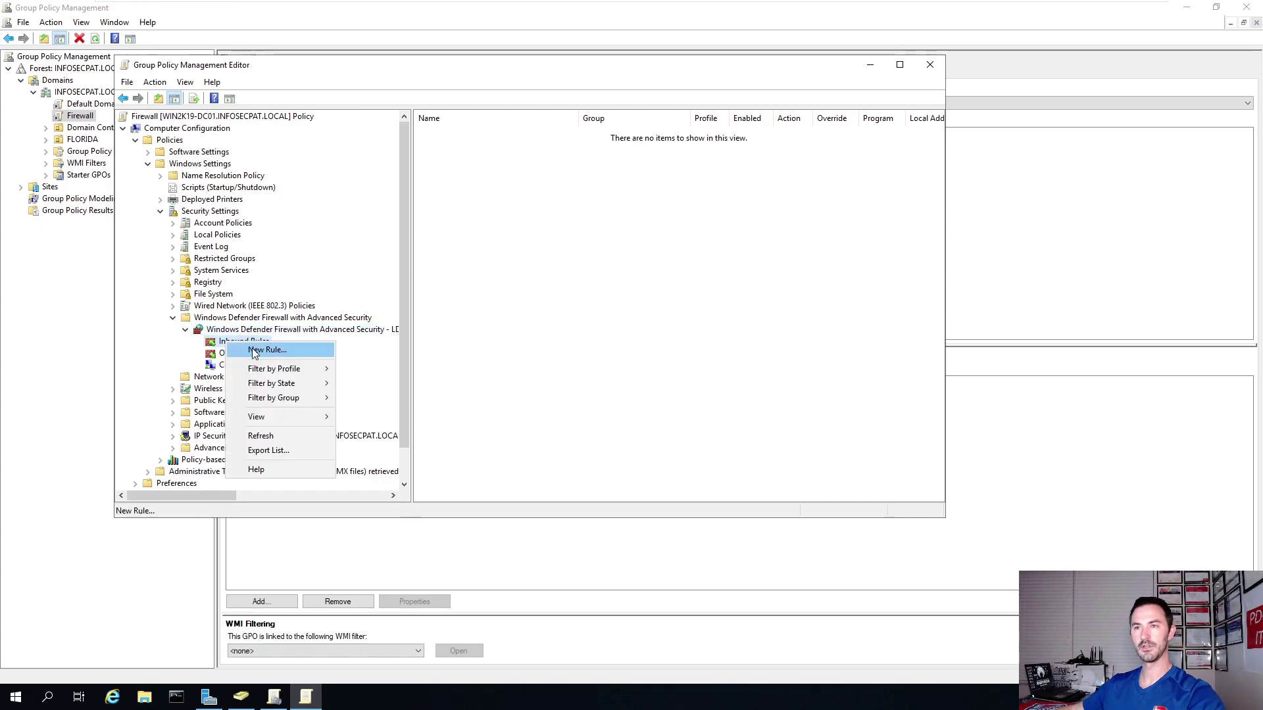
right_click(225, 333)
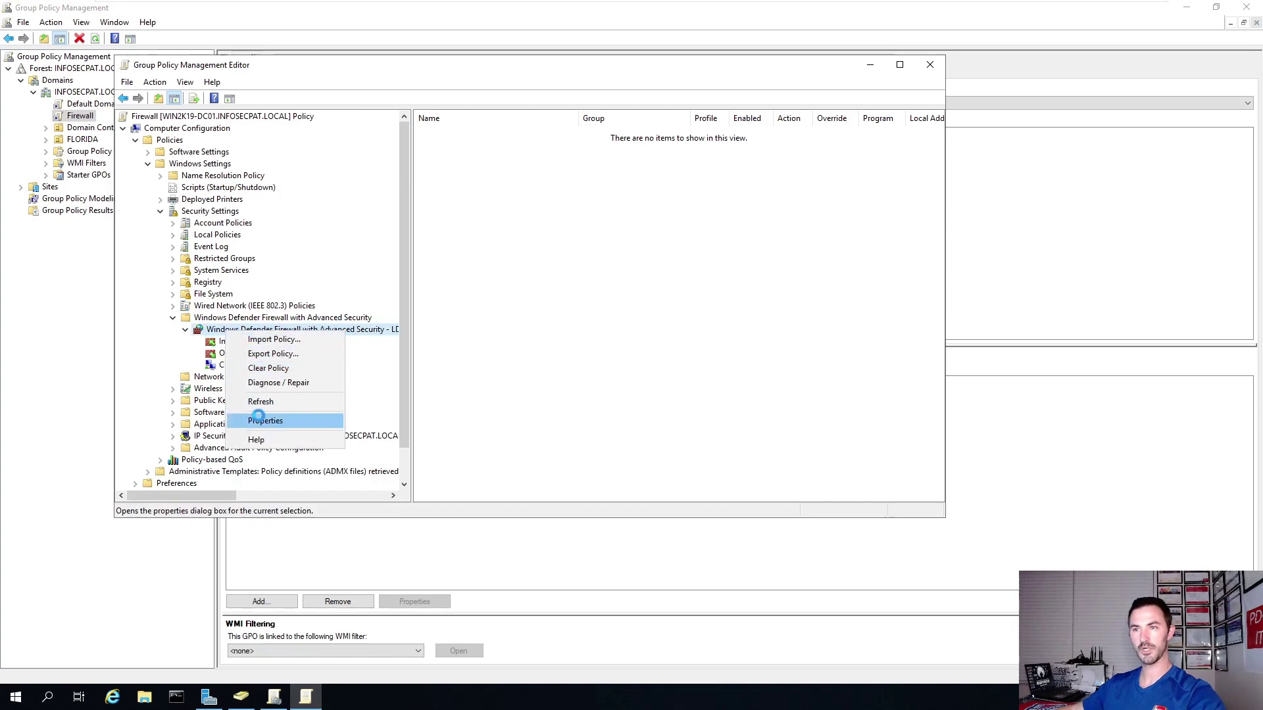
click(265, 421)
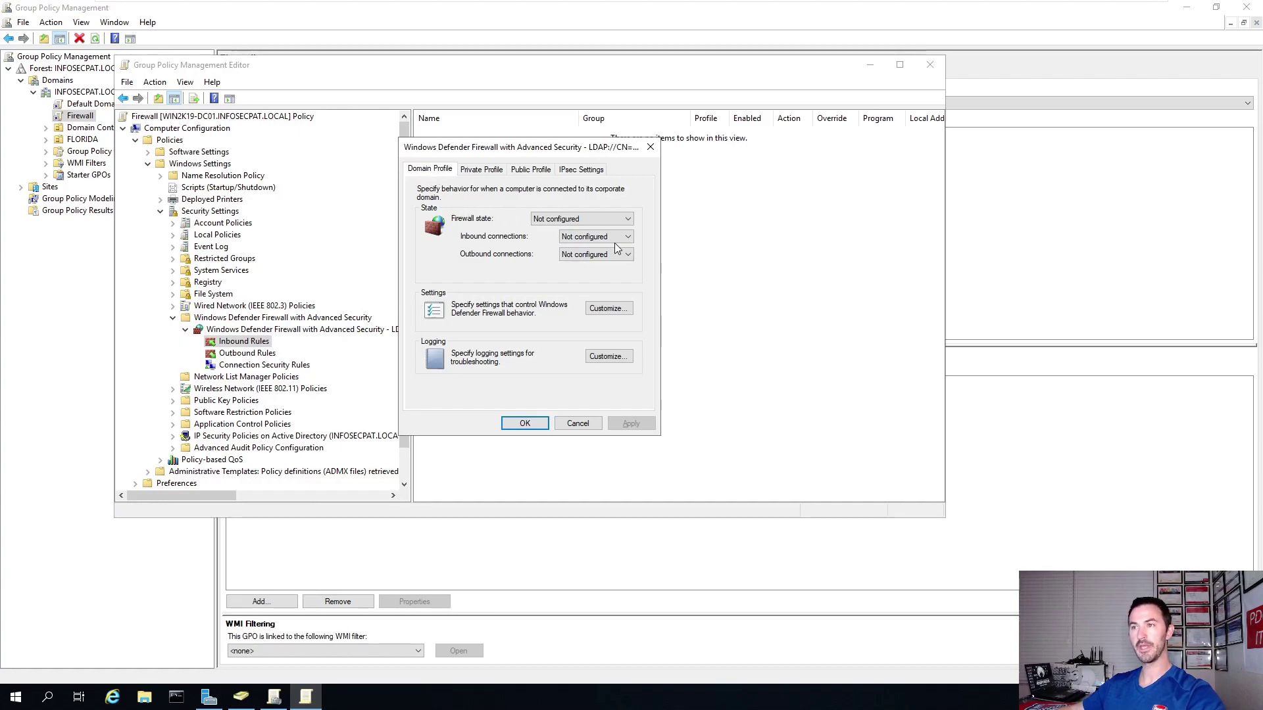
Set the Domain Profile firewall Off, inbound Allow, outbound Allow (default), and apply.
click(621, 219)
click(587, 244)
click(588, 242)
click(585, 266)
click(586, 256)
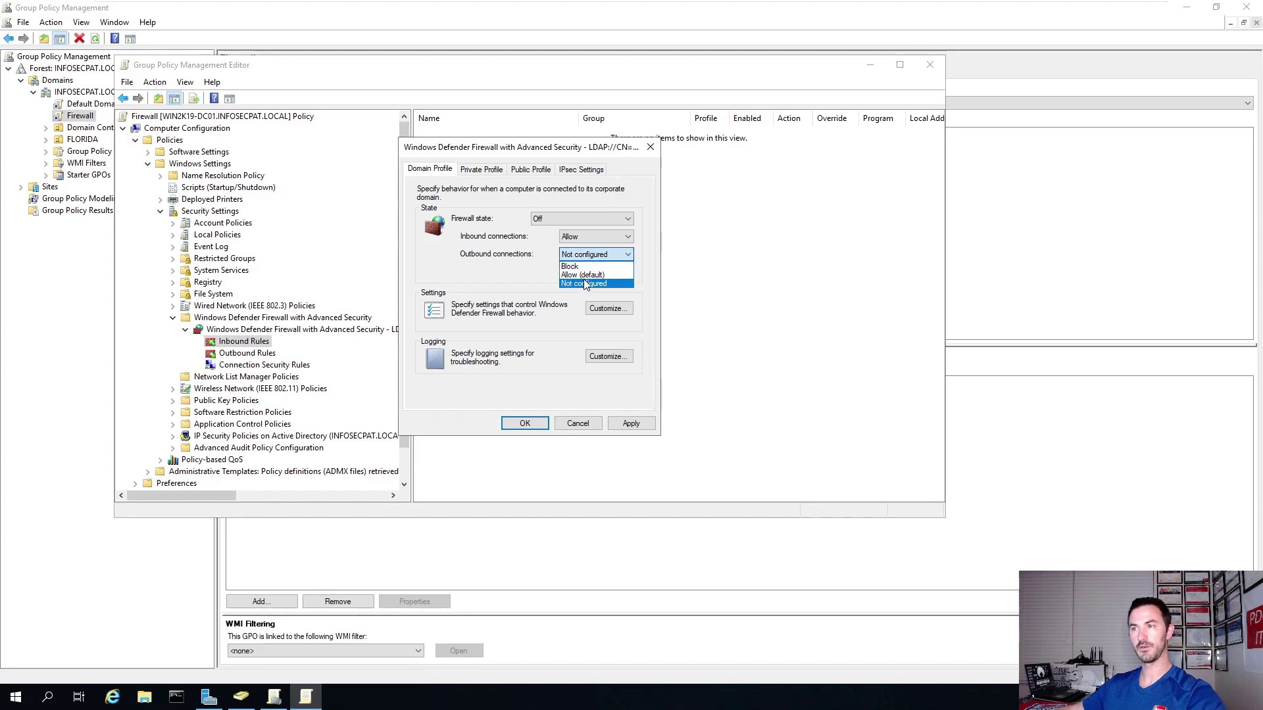
click(582, 275)
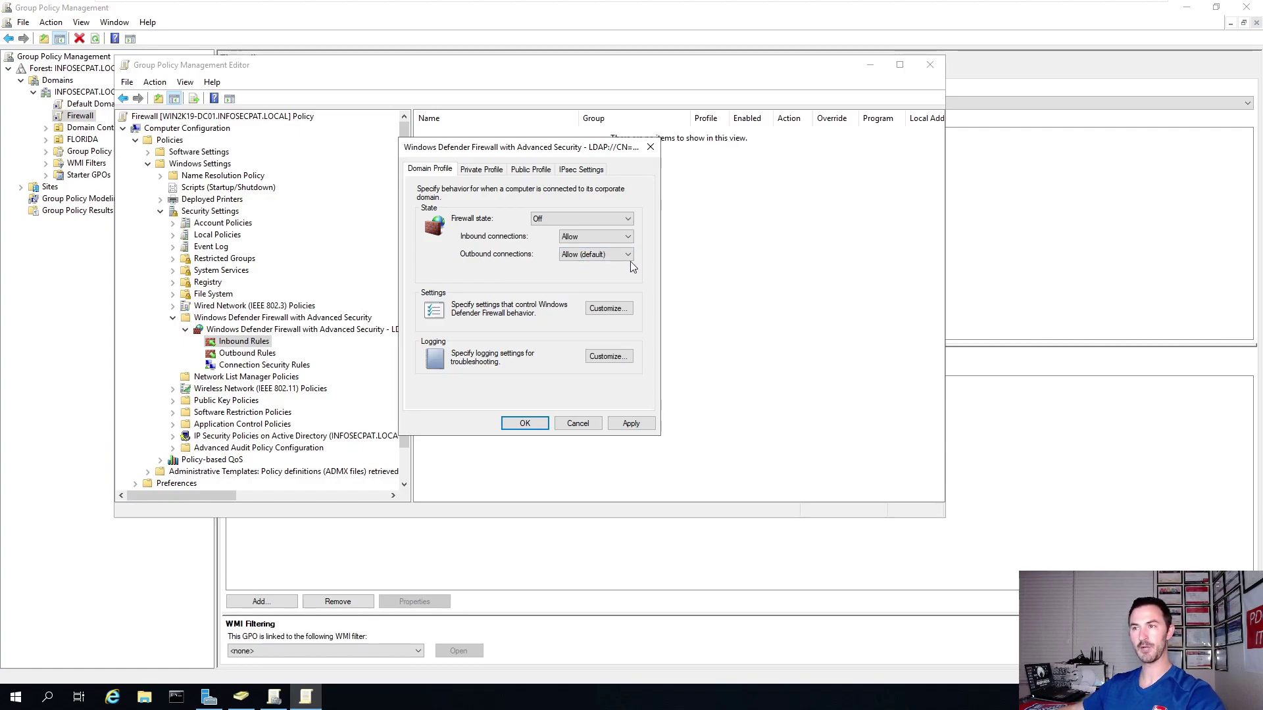
click(629, 423)
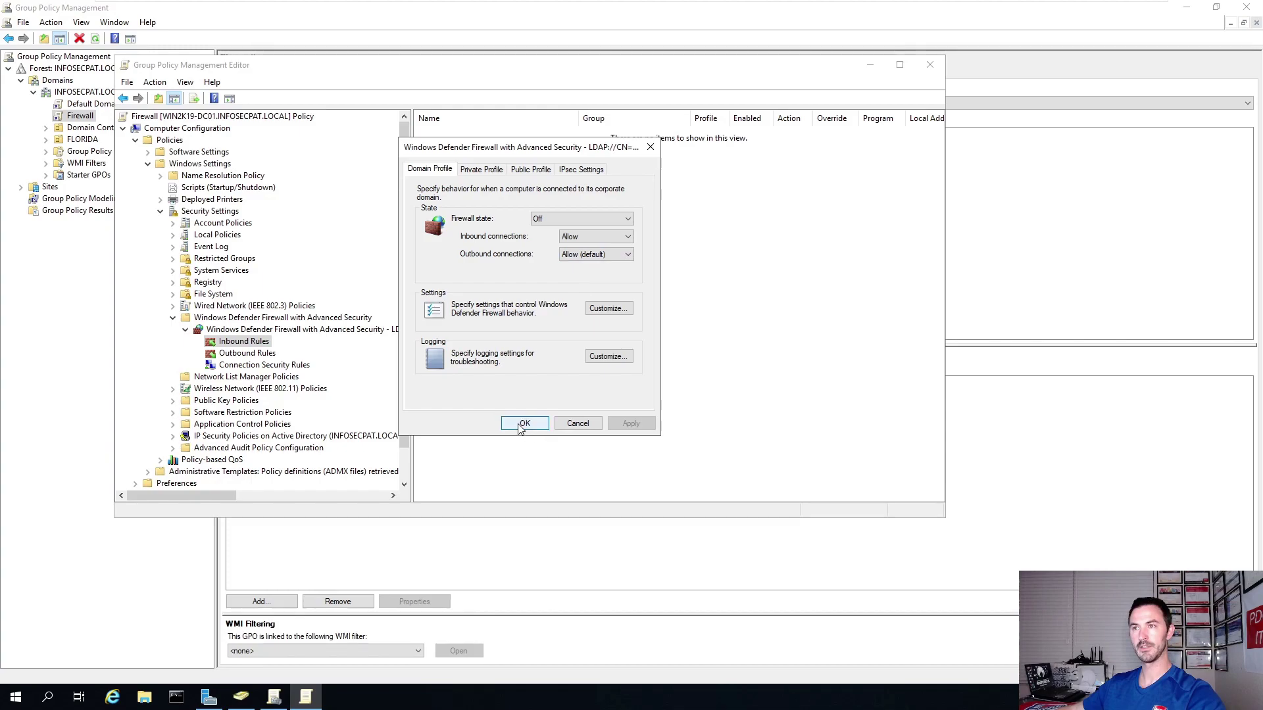
click(523, 424)
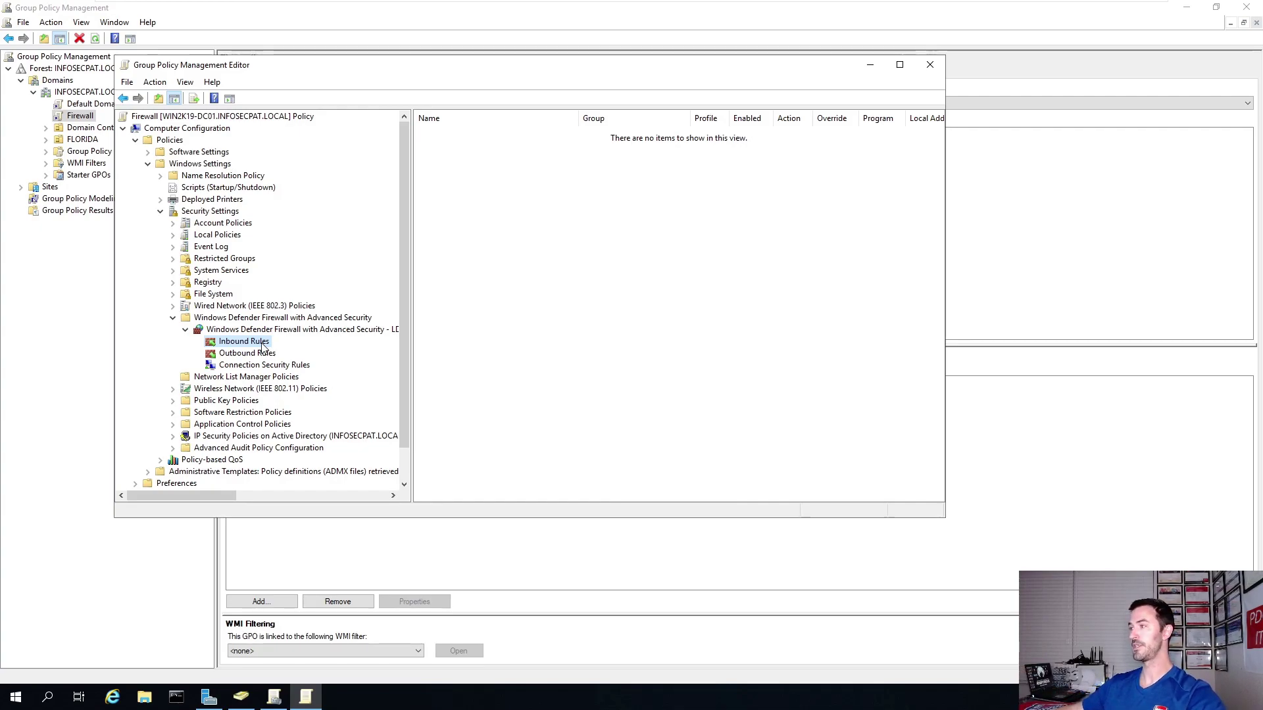
Add the predefined Active Directory Domain Services inbound rules, allowing the connections.
right_click(241, 345)
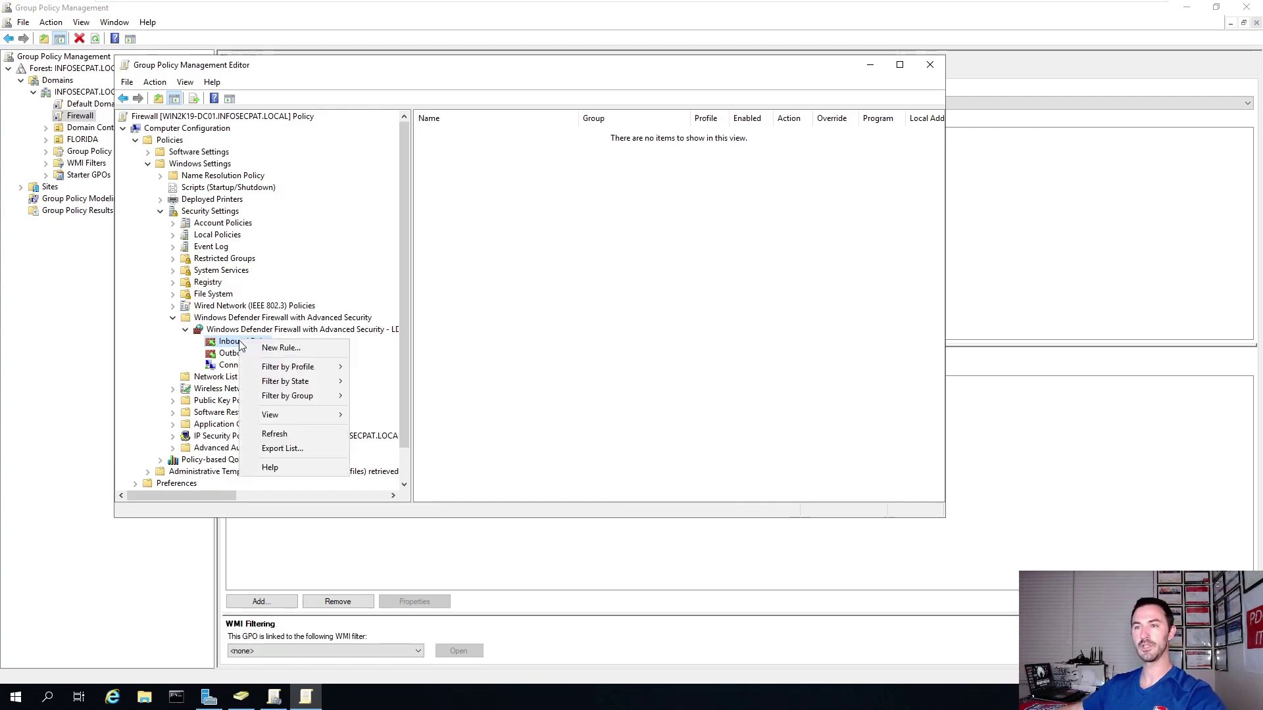
click(267, 348)
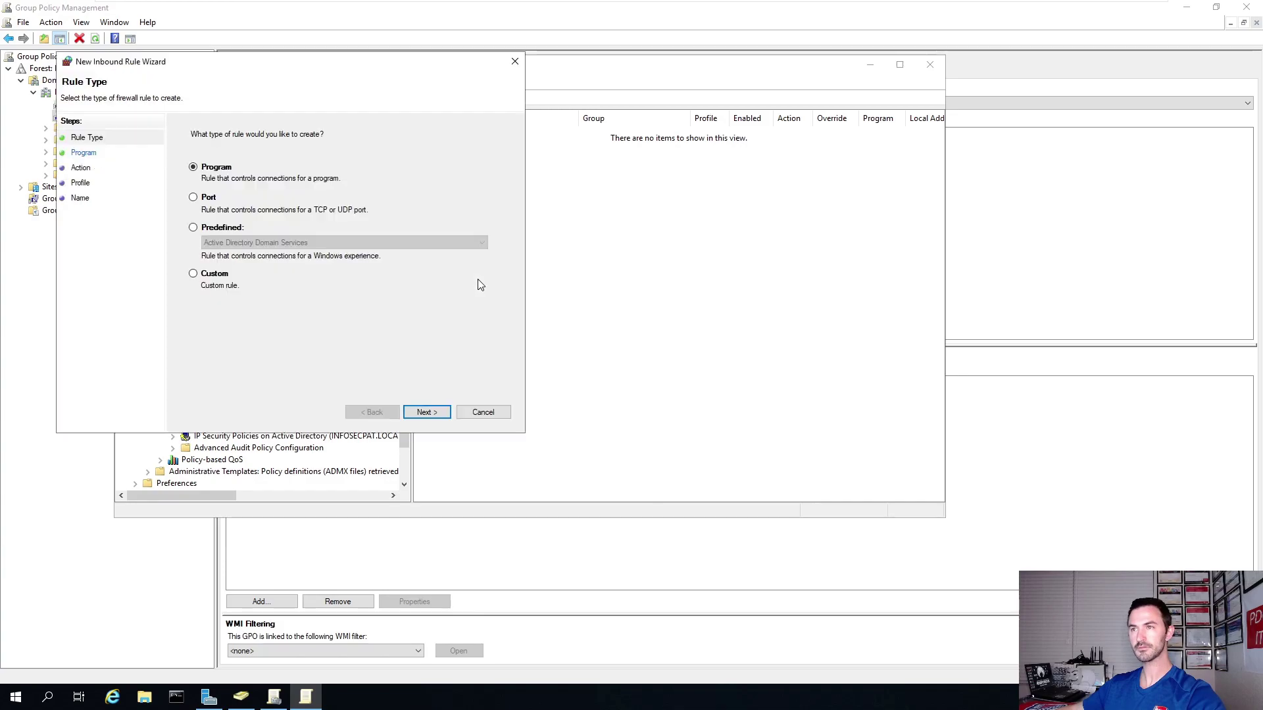
drag(273, 75, 438, 132)
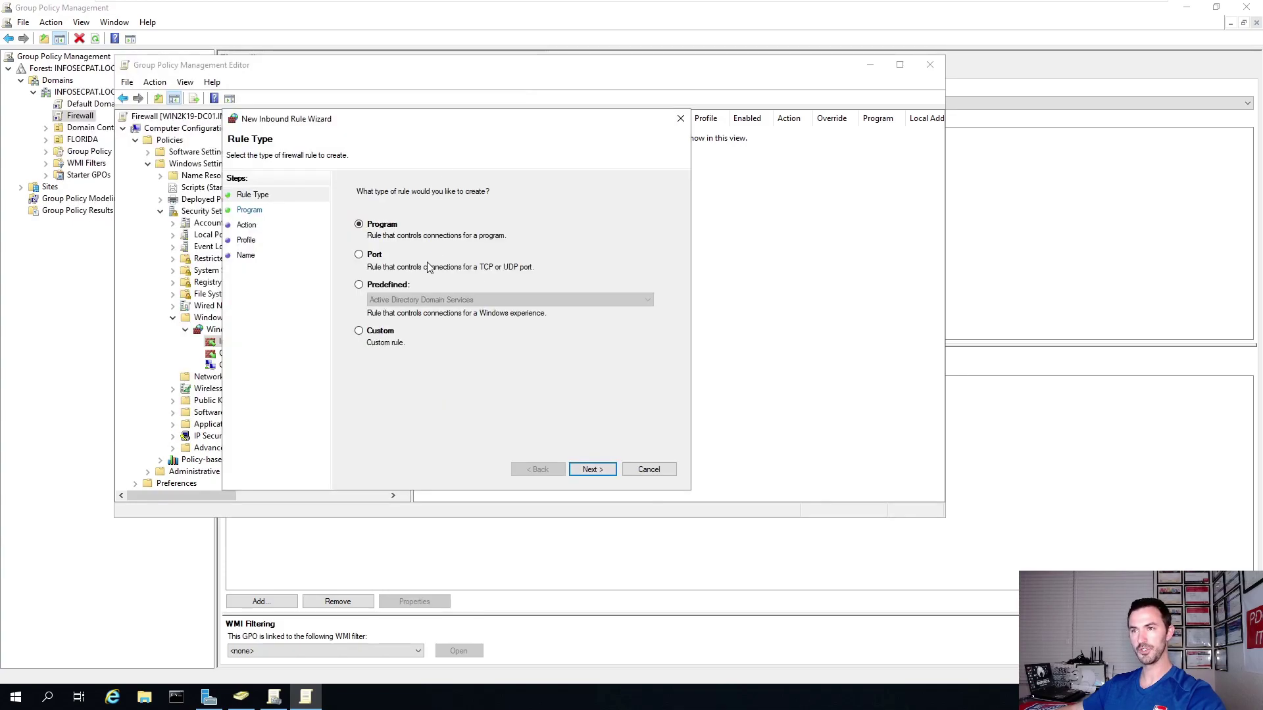
click(387, 284)
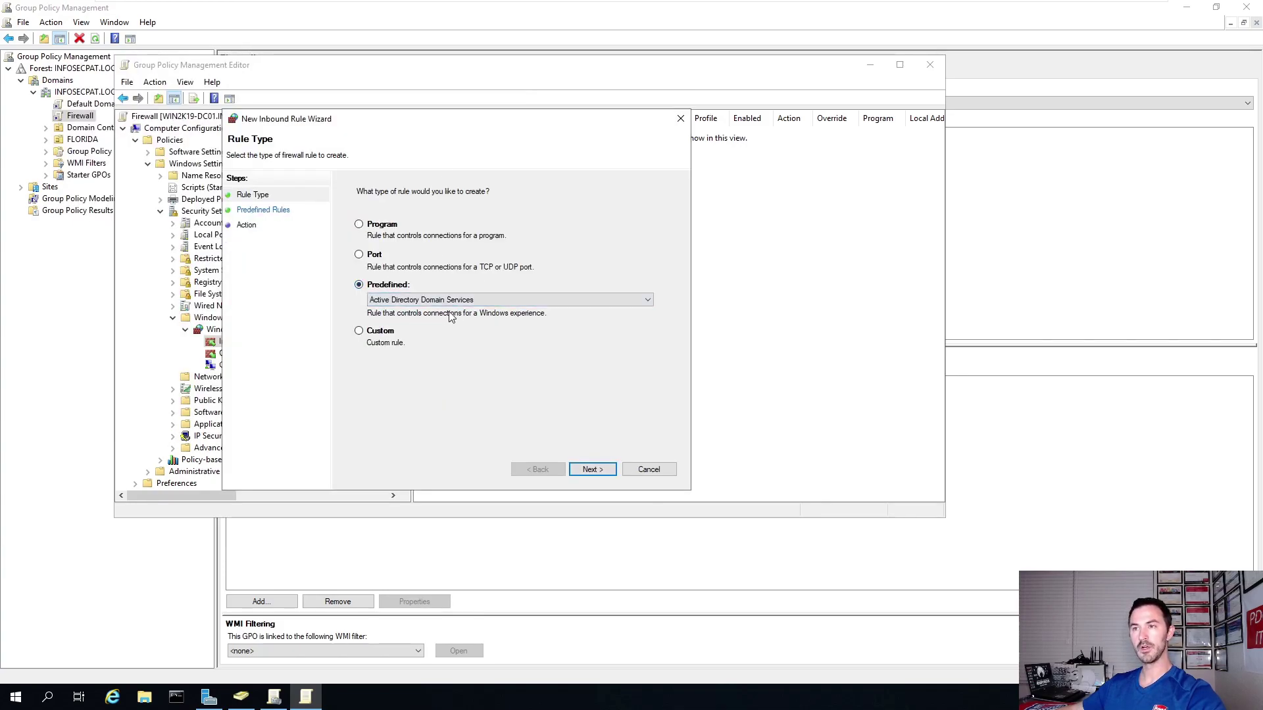
click(592, 469)
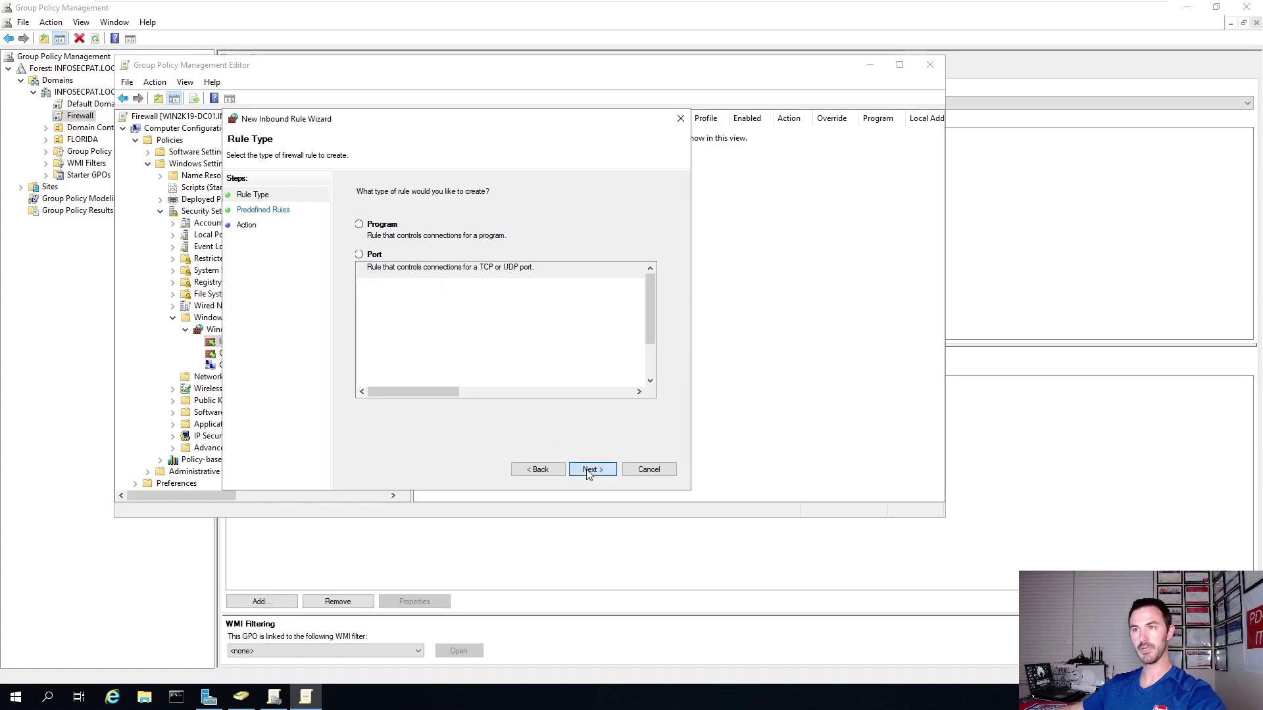
click(592, 469)
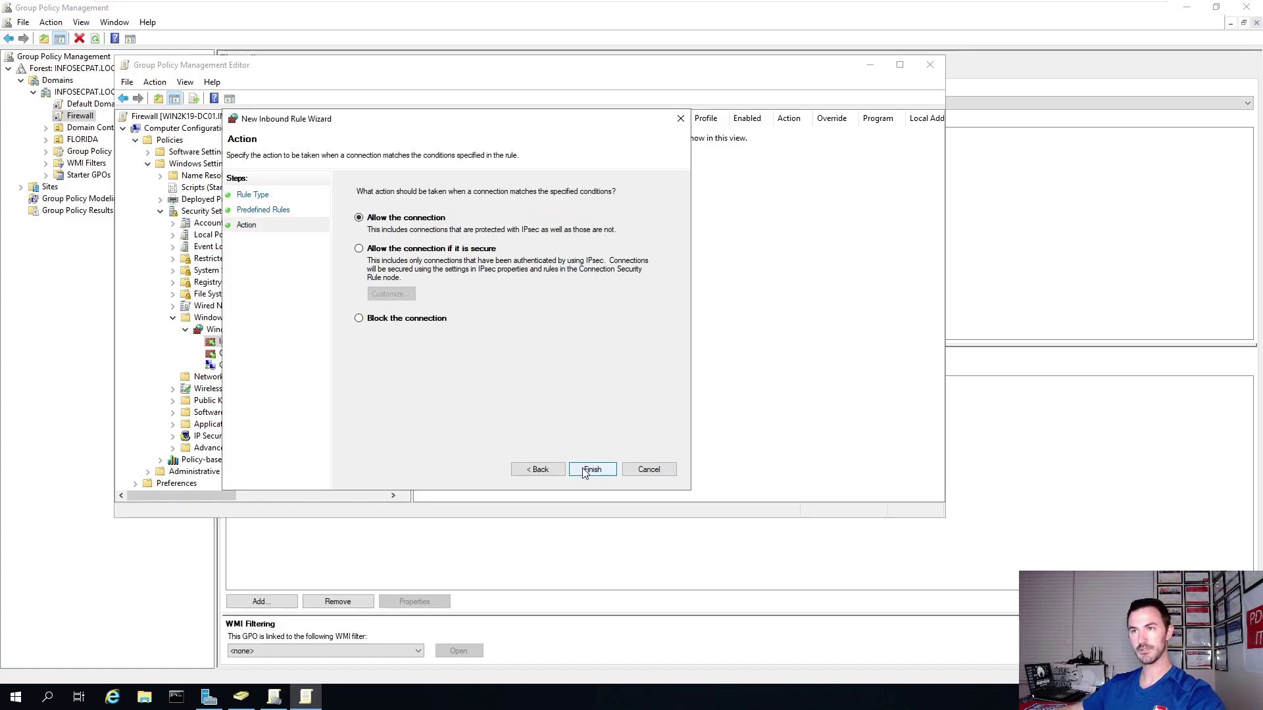
click(592, 470)
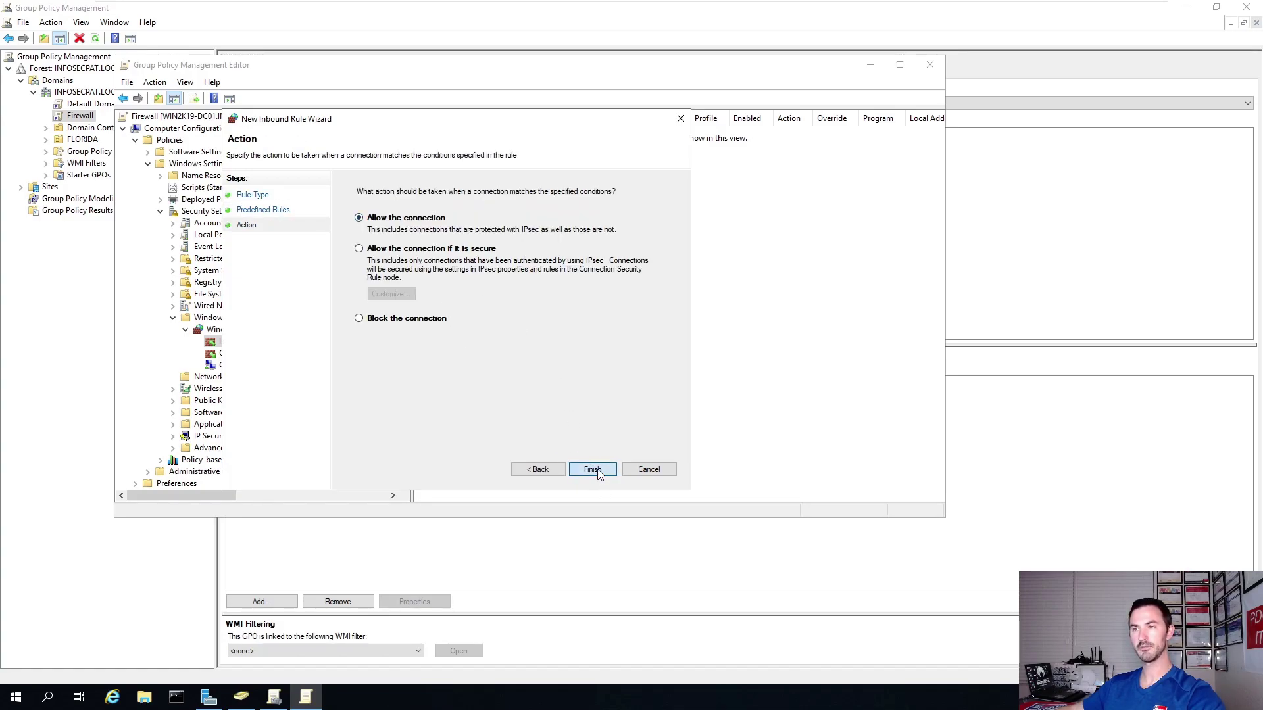
Add the predefined File and Printer Sharing inbound rules as Allow.
right_click(255, 341)
click(278, 348)
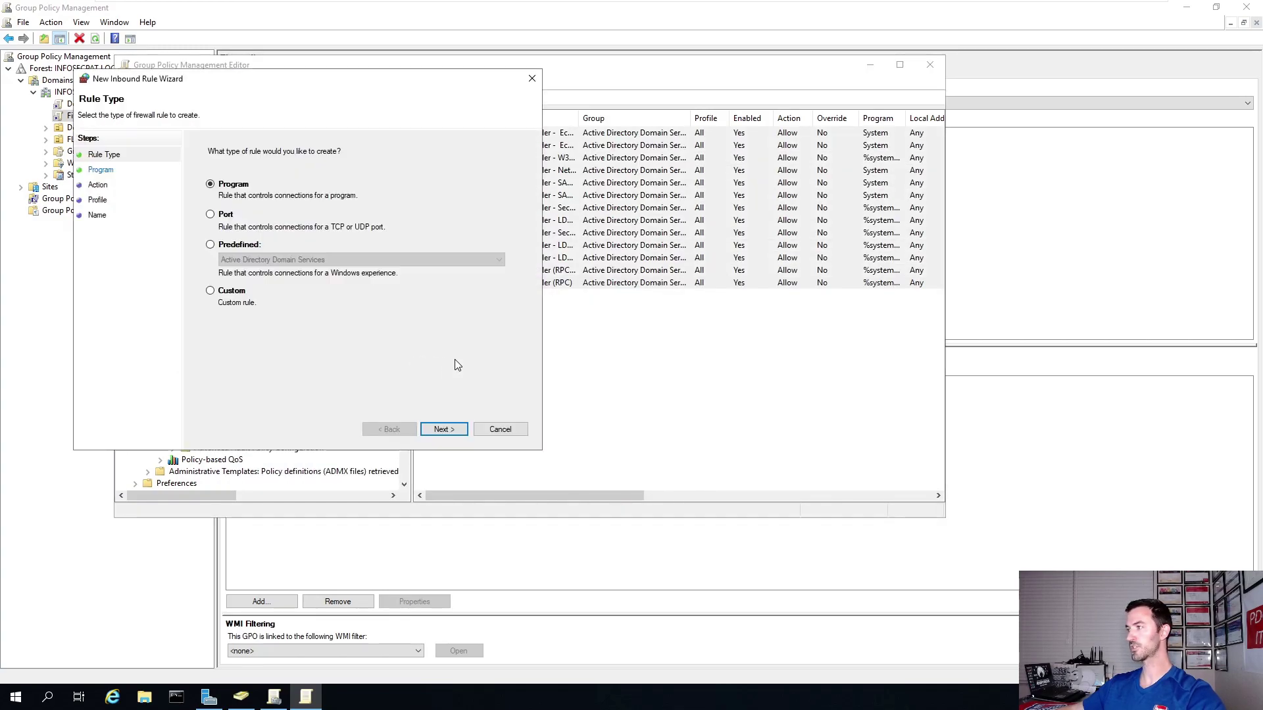
click(254, 247)
click(347, 261)
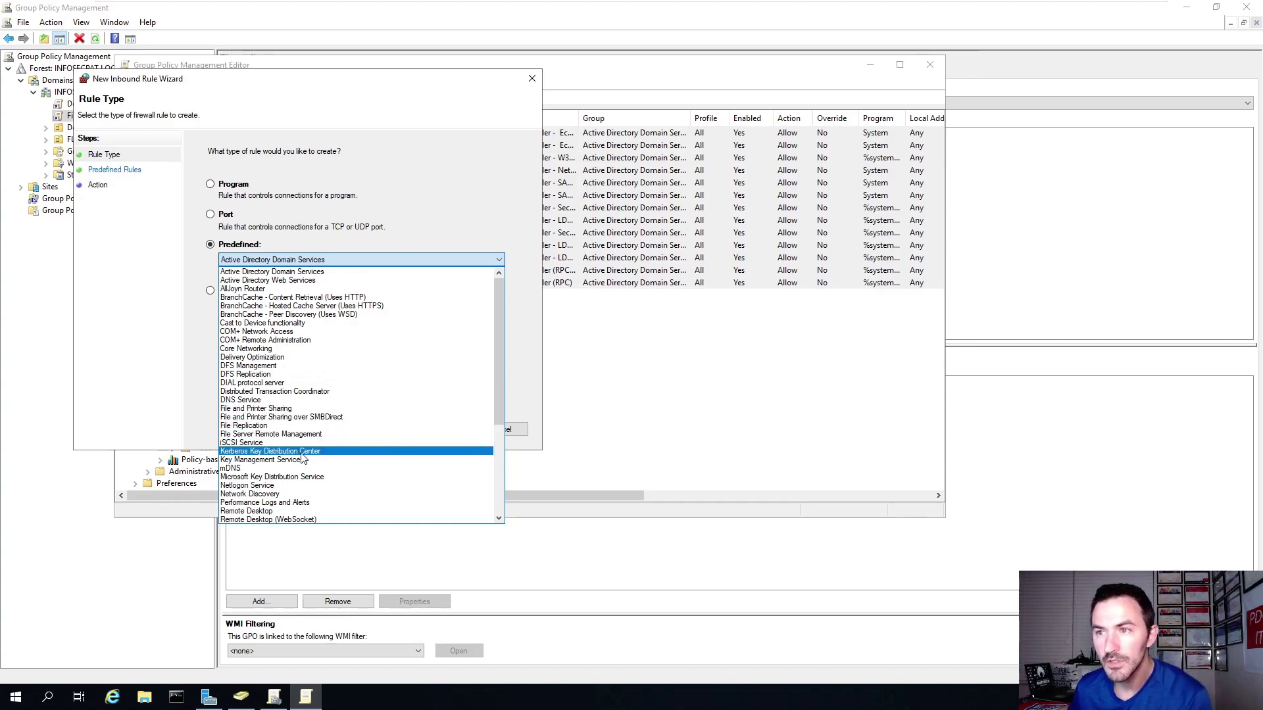
click(275, 407)
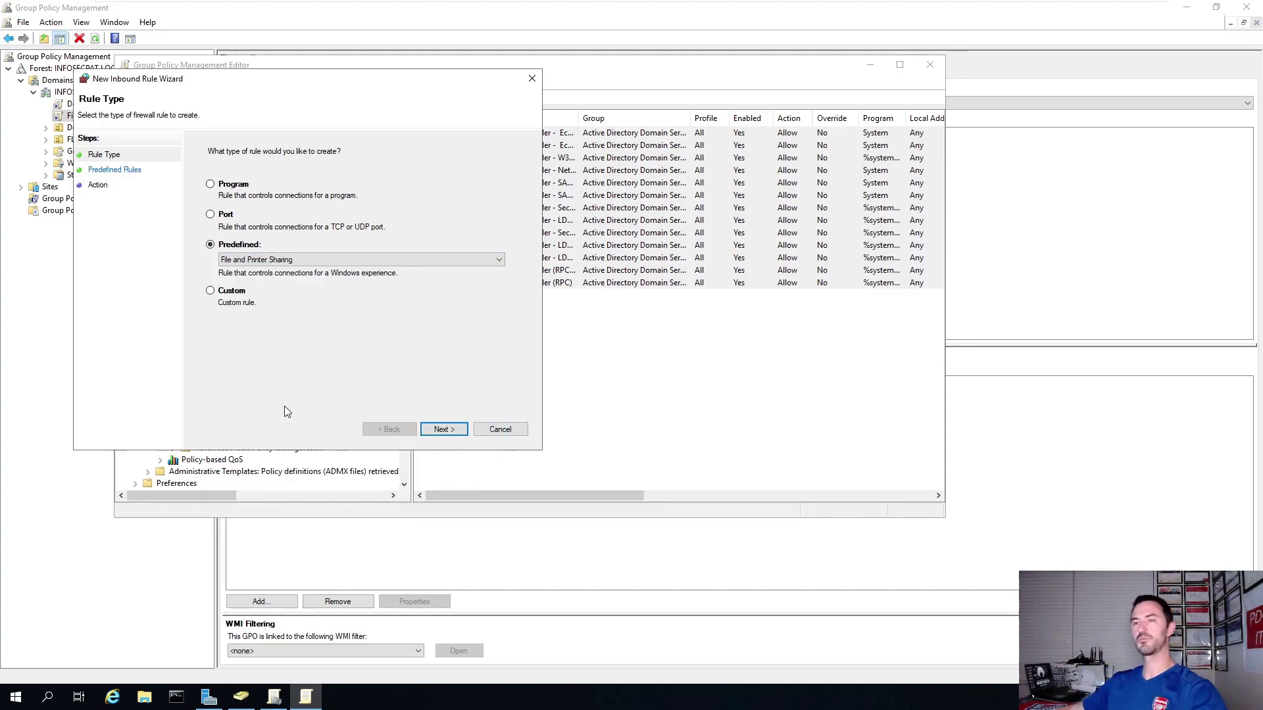
click(444, 429)
click(445, 431)
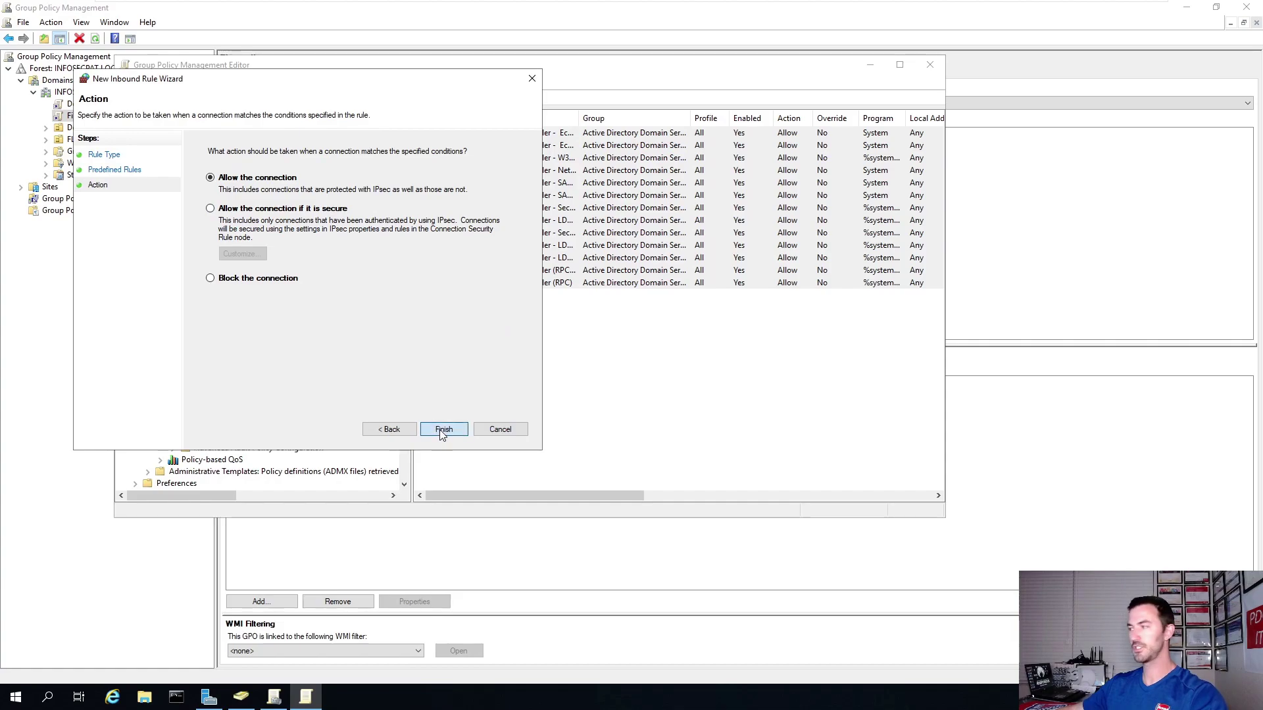
click(440, 430)
Add the three predefined Windows Management Instrumentation (WMI) inbound rules as Allow.
right_click(255, 342)
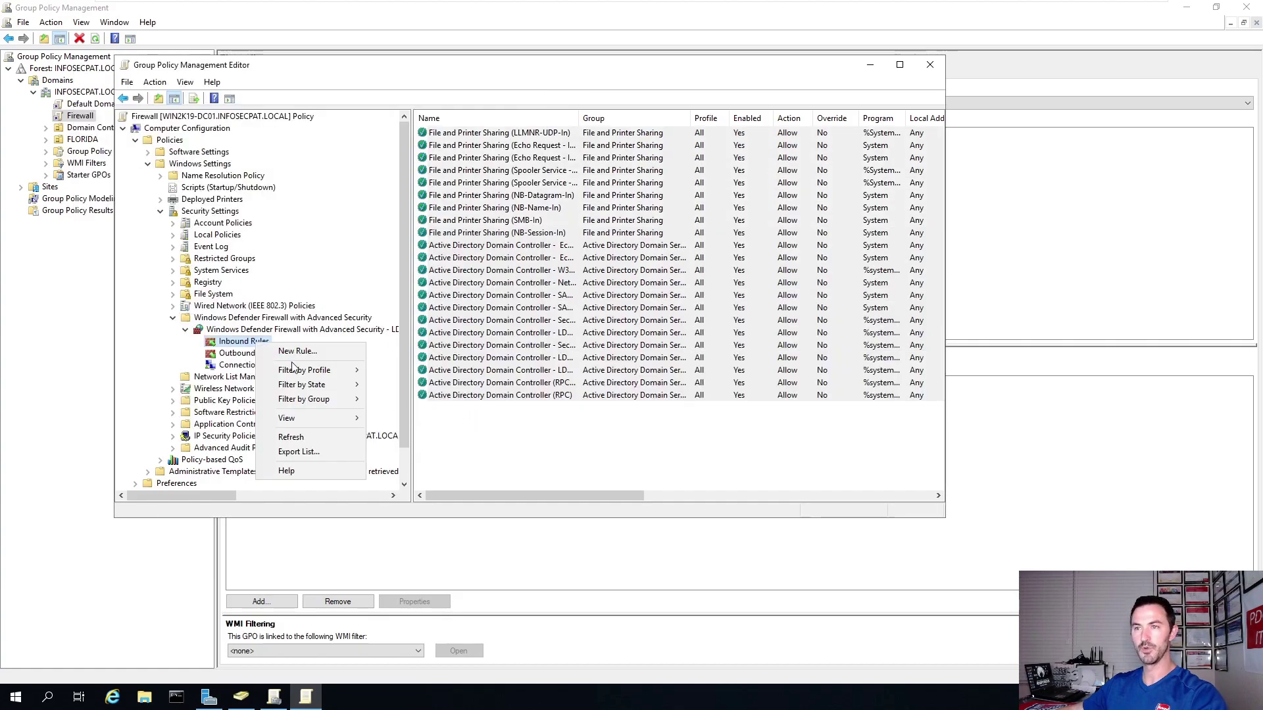
click(301, 356)
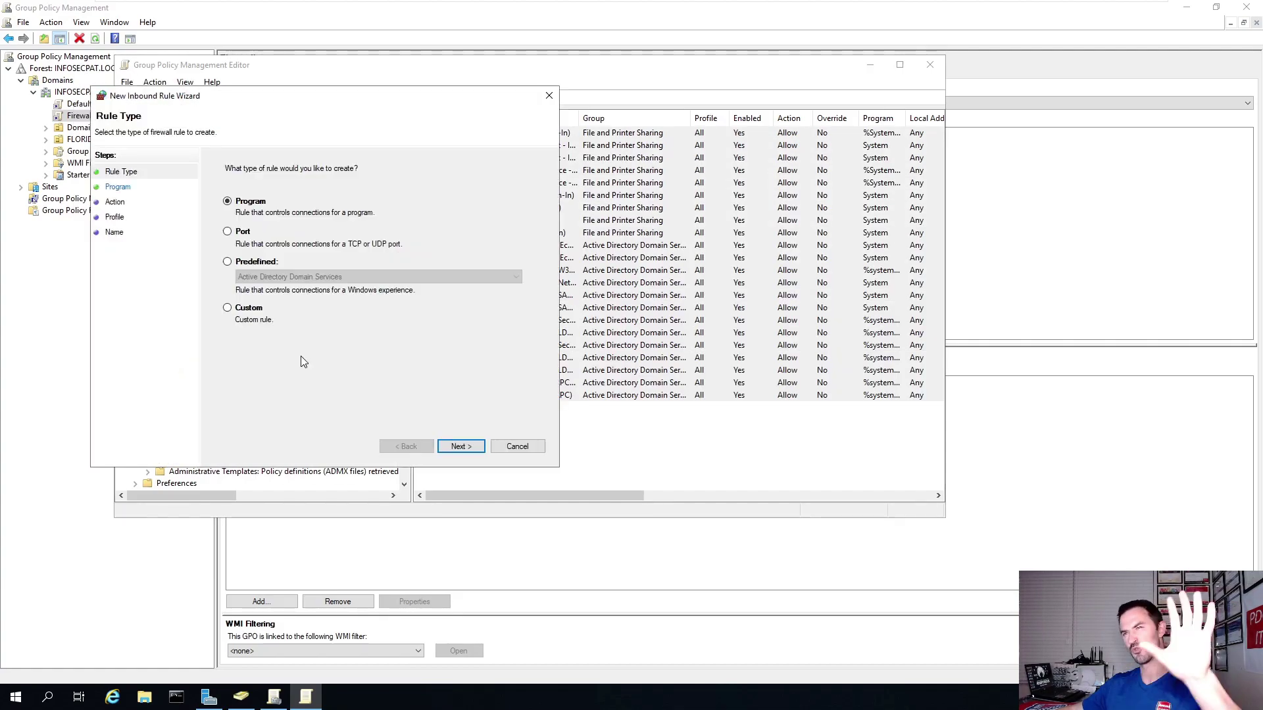
click(261, 265)
click(284, 277)
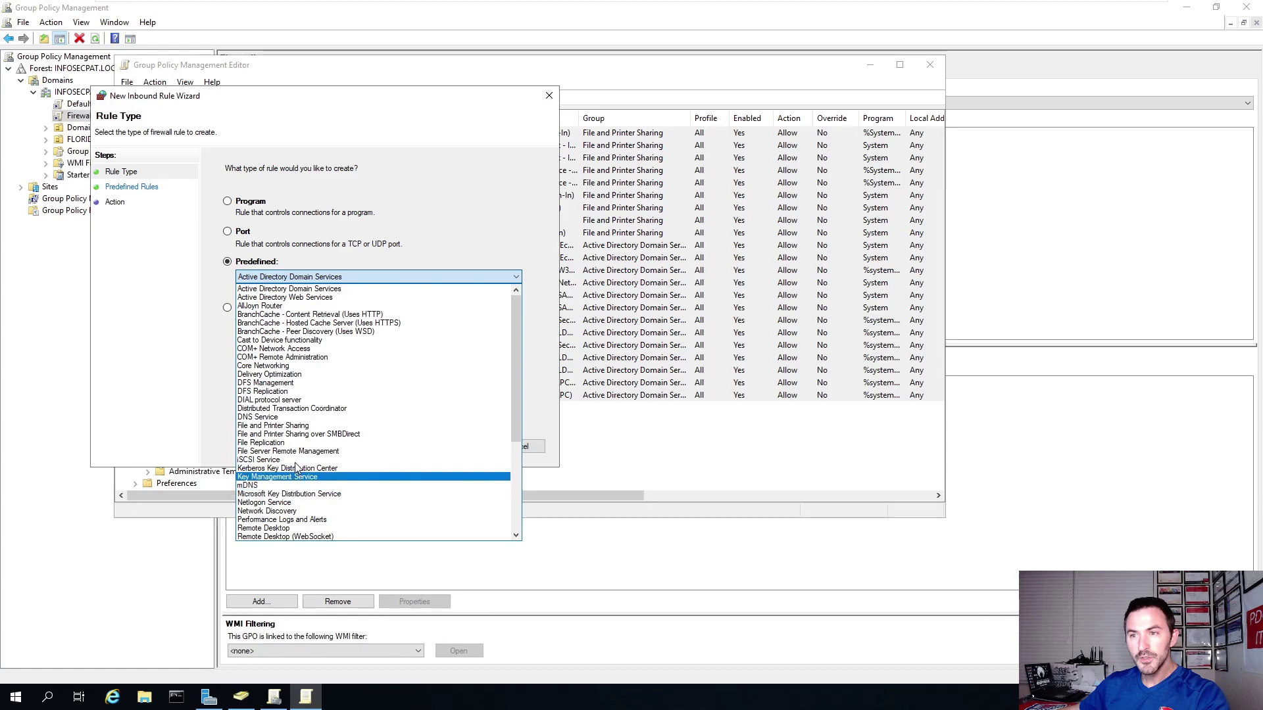
scroll(309, 473, down, 5)
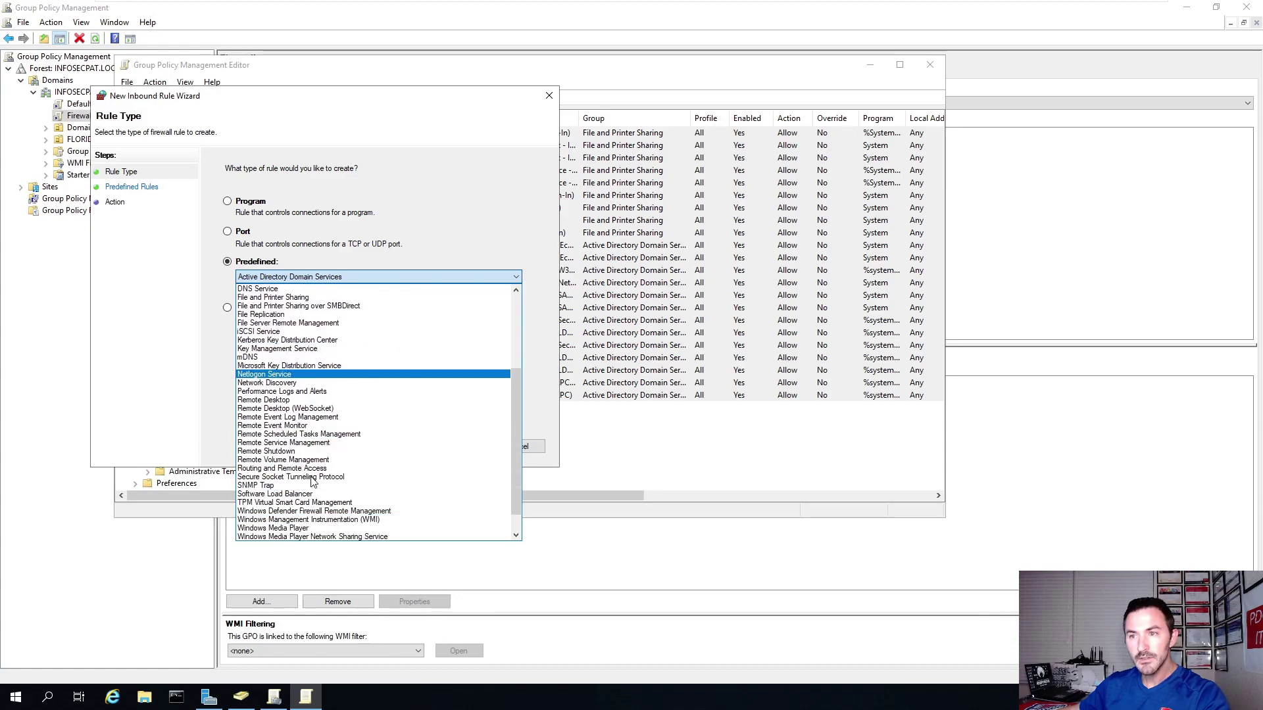
click(323, 519)
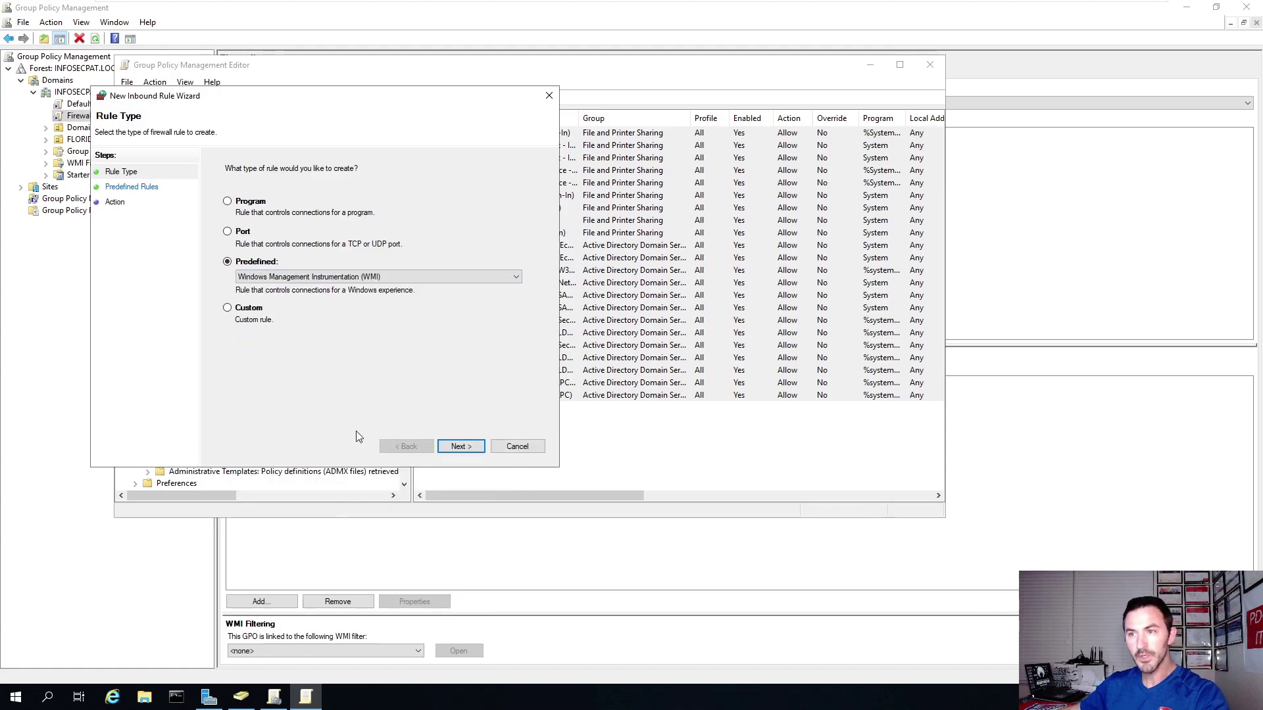
click(461, 446)
click(461, 446)
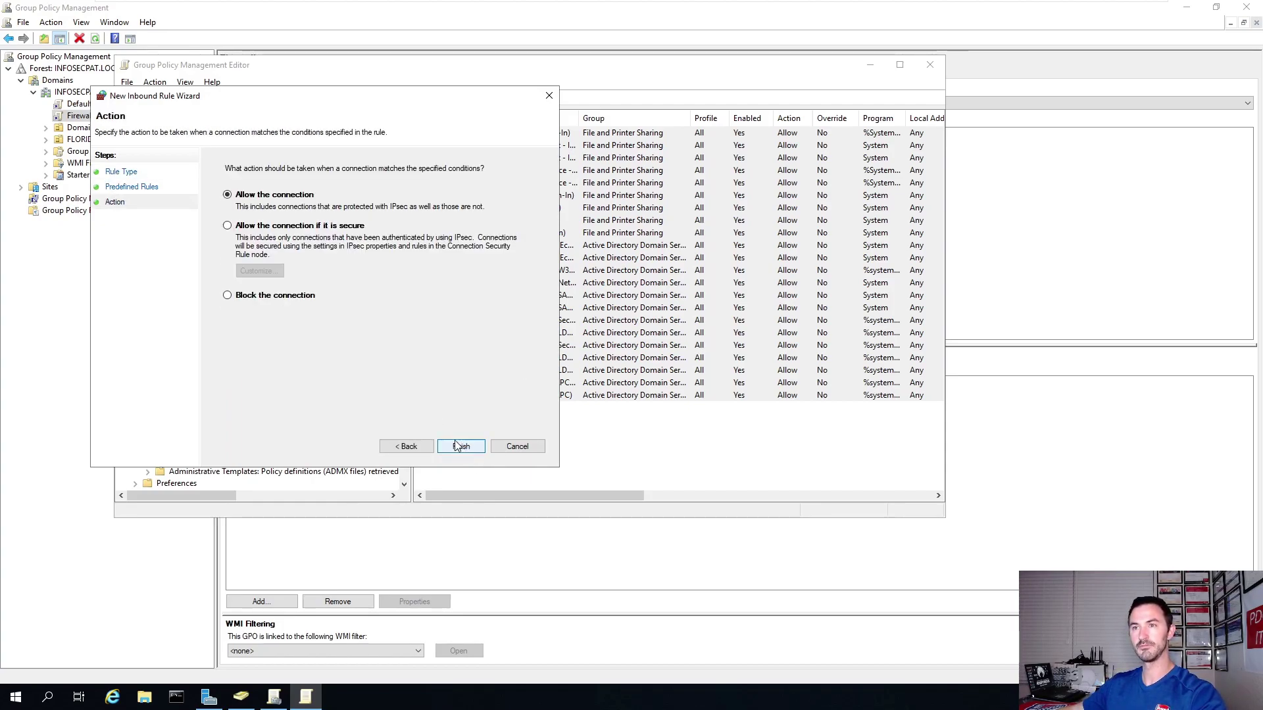
click(463, 449)
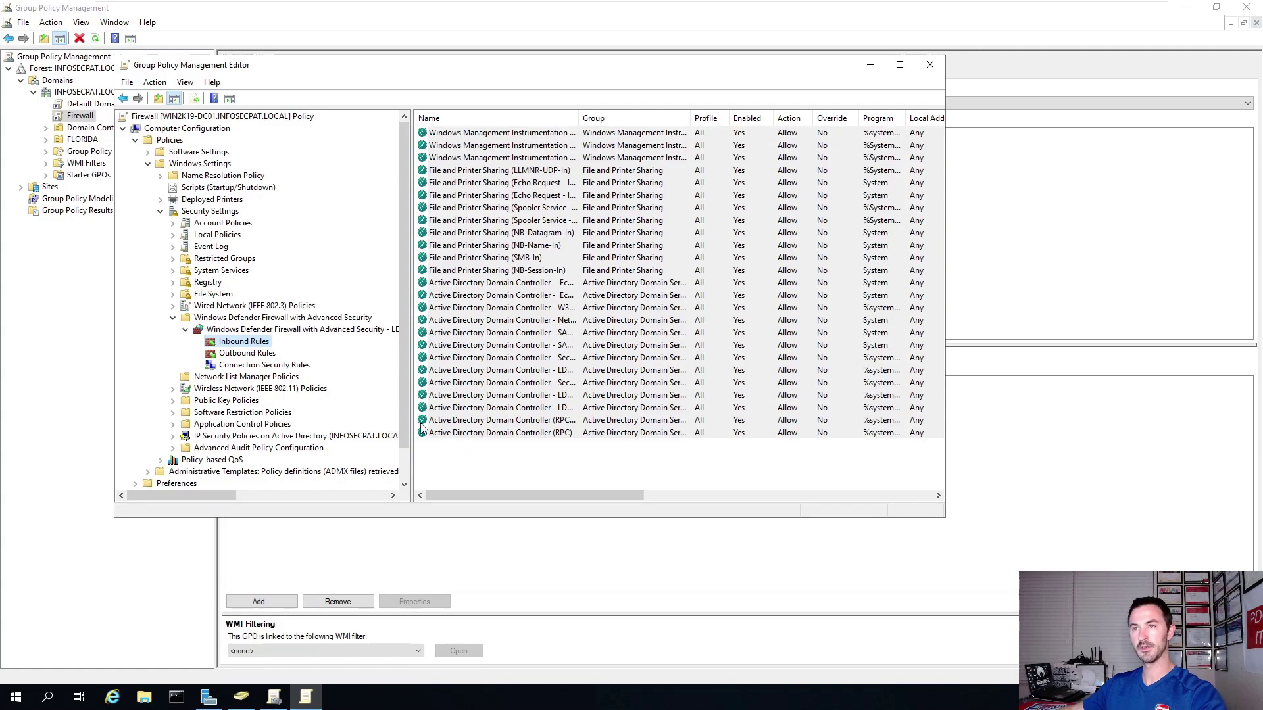
Add the four predefined Active Directory Domain Controller outbound rules.
click(251, 358)
right_click(251, 357)
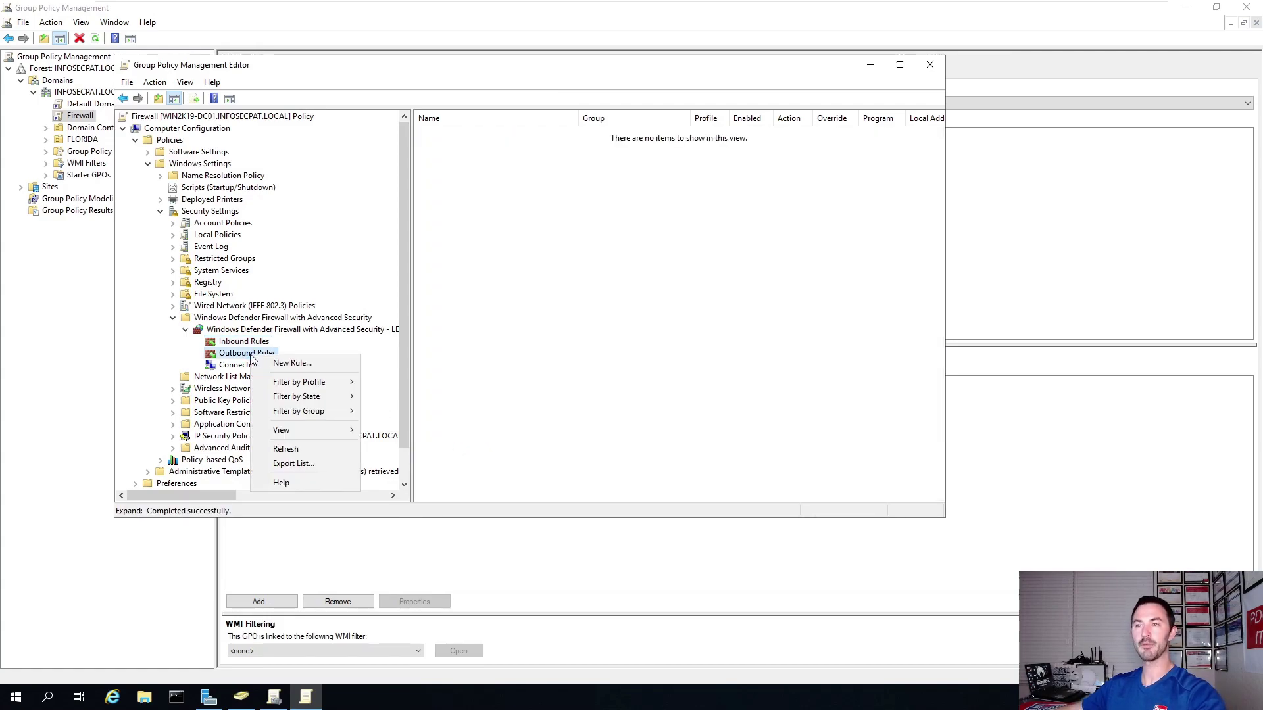
click(289, 361)
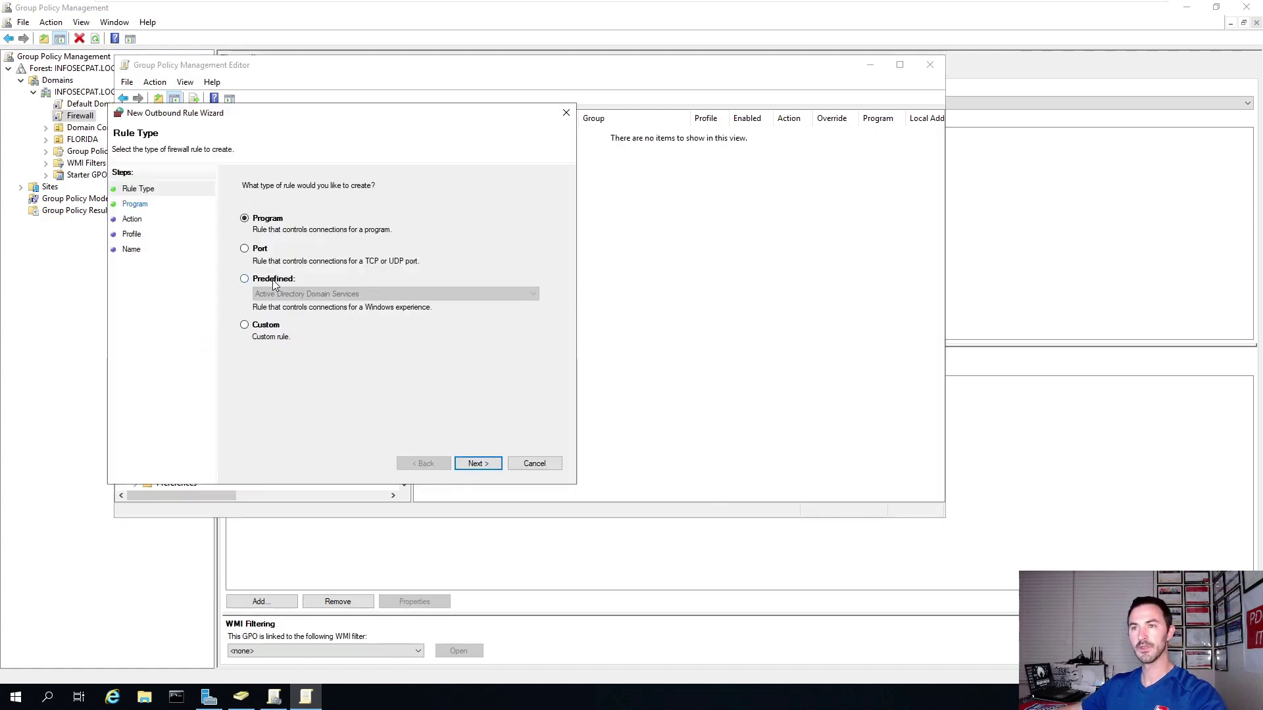
click(272, 280)
click(478, 464)
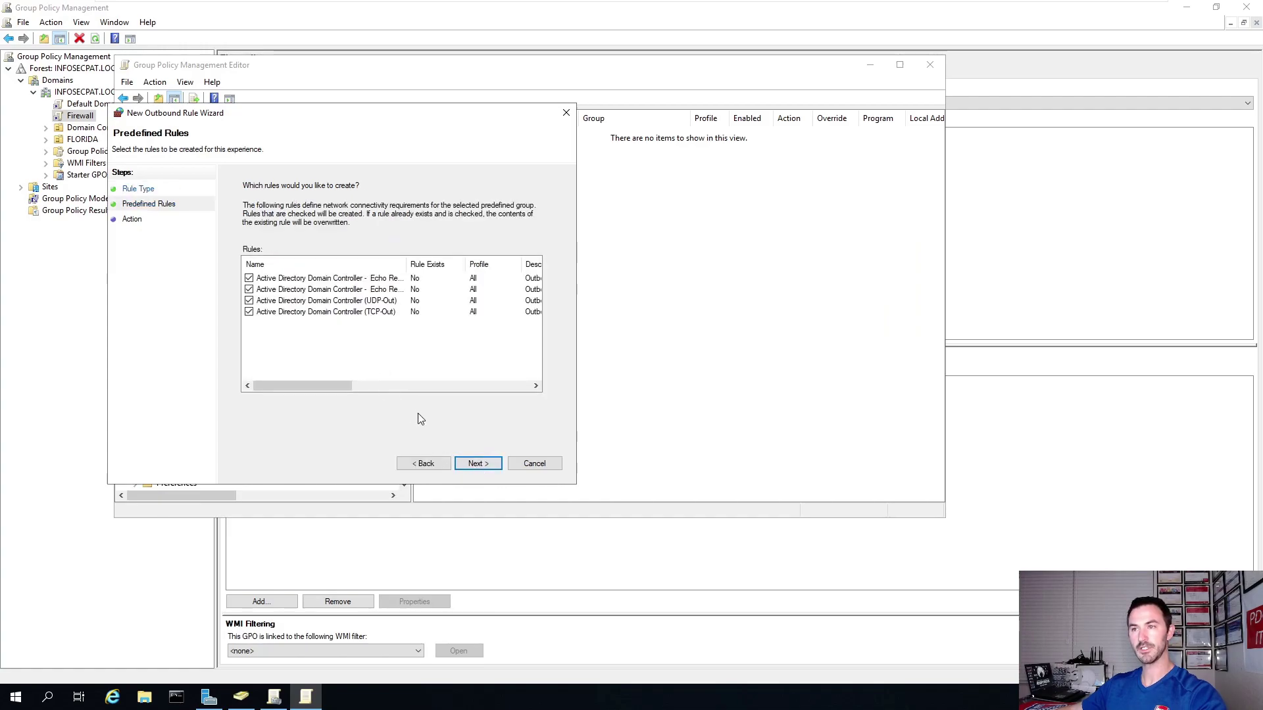
click(475, 464)
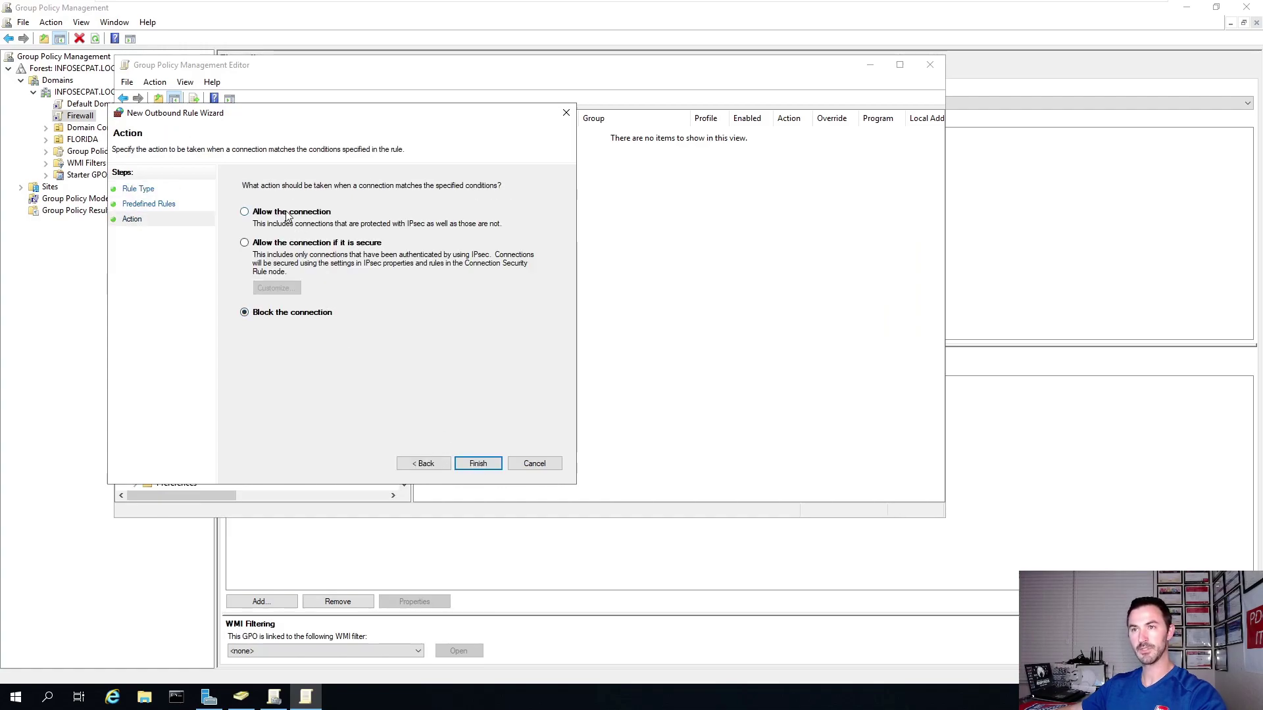
click(478, 464)
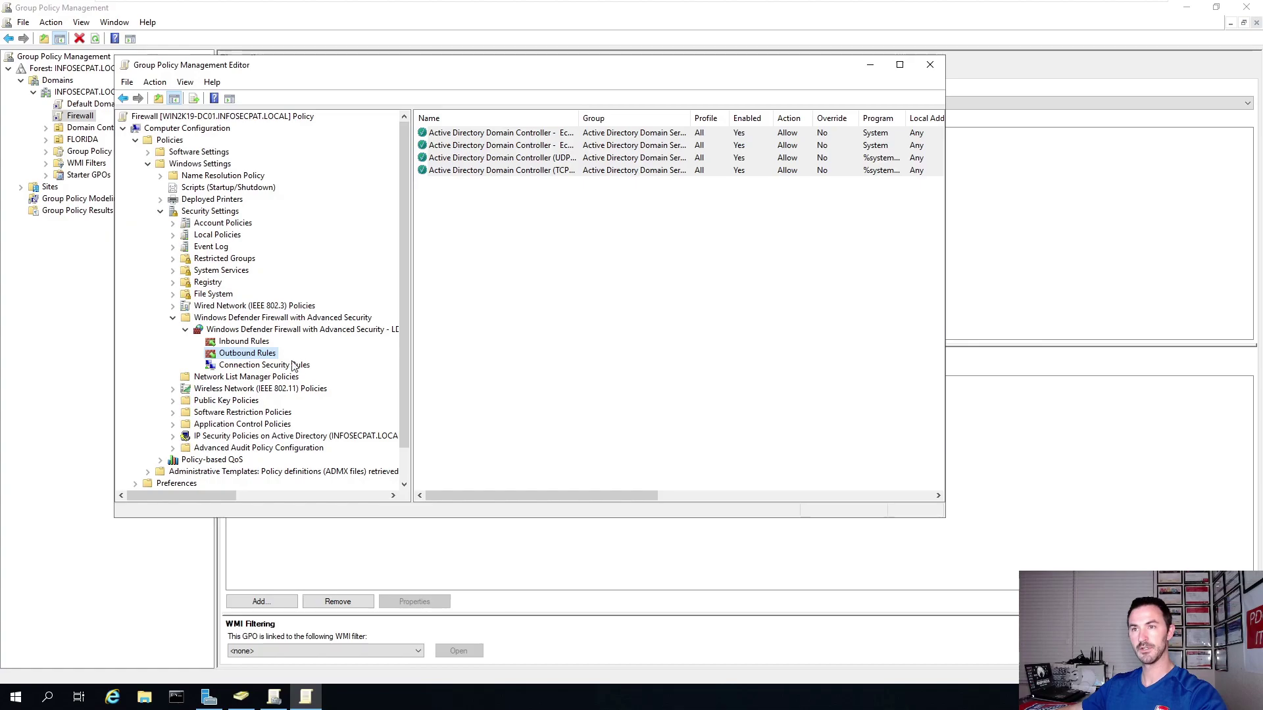
Add the predefined File and Printer Sharing outbound rules, allowing the connections.
right_click(259, 360)
click(281, 370)
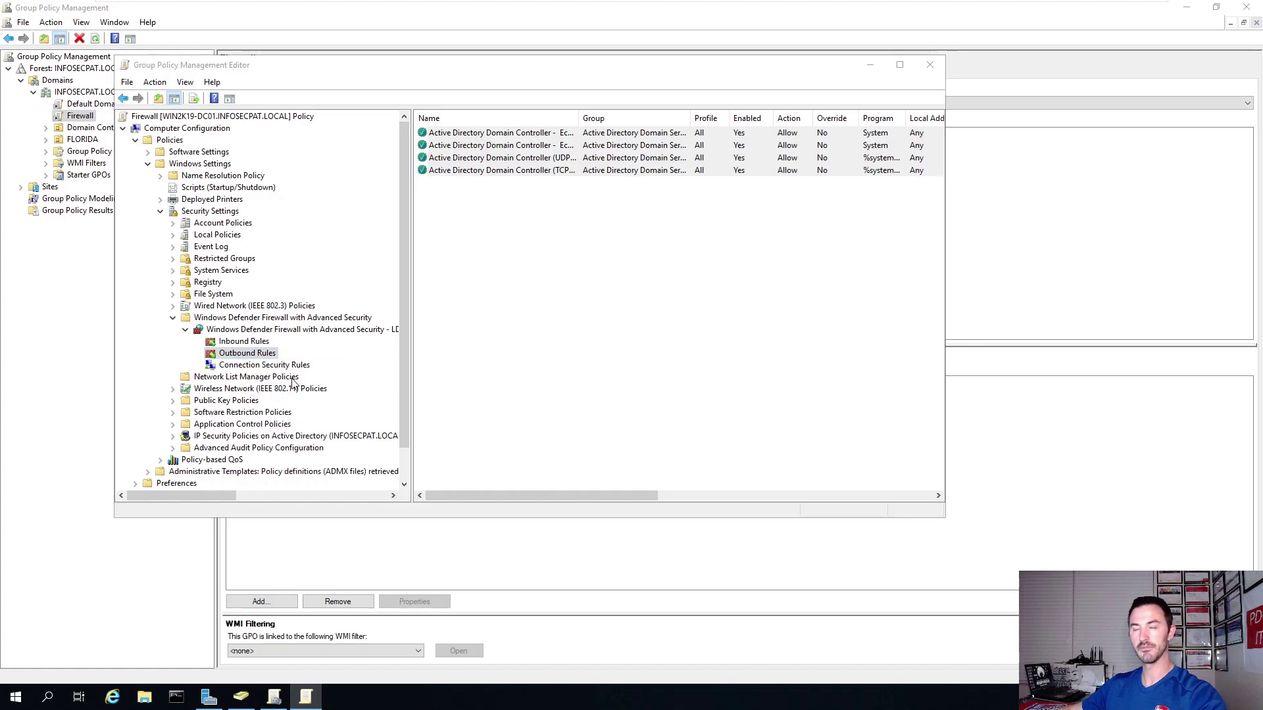
click(290, 296)
click(345, 311)
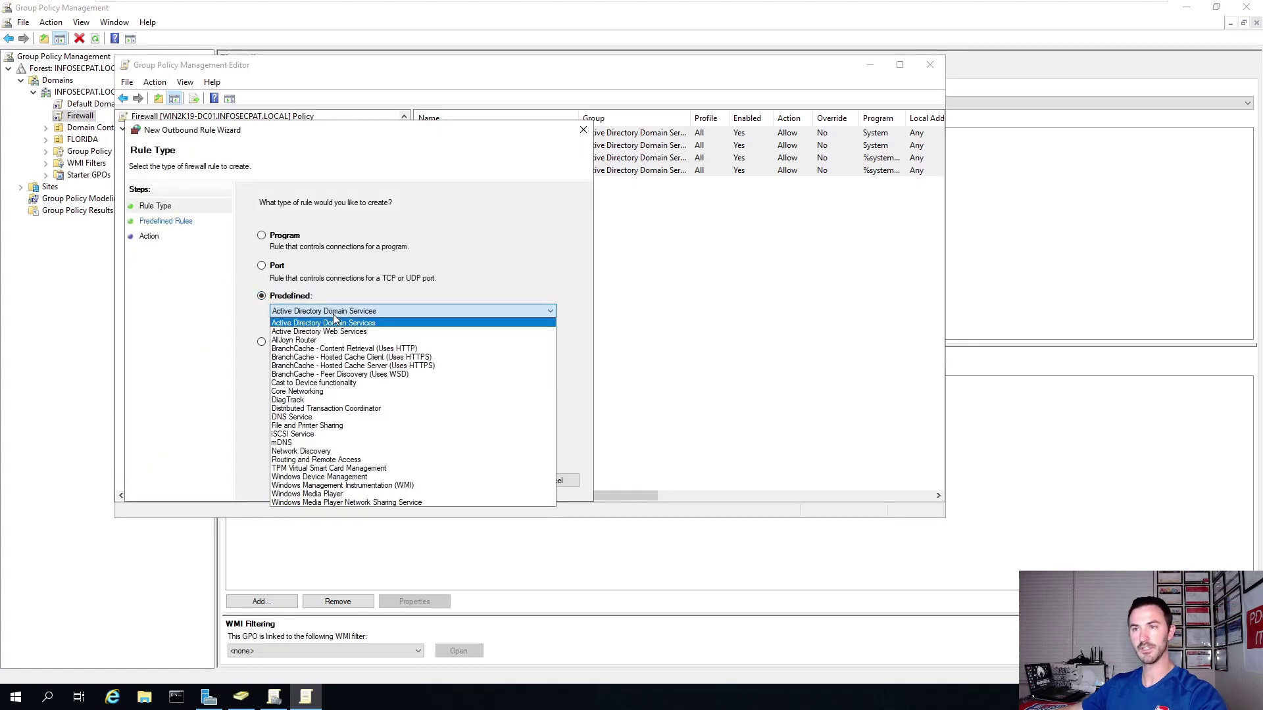
click(342, 426)
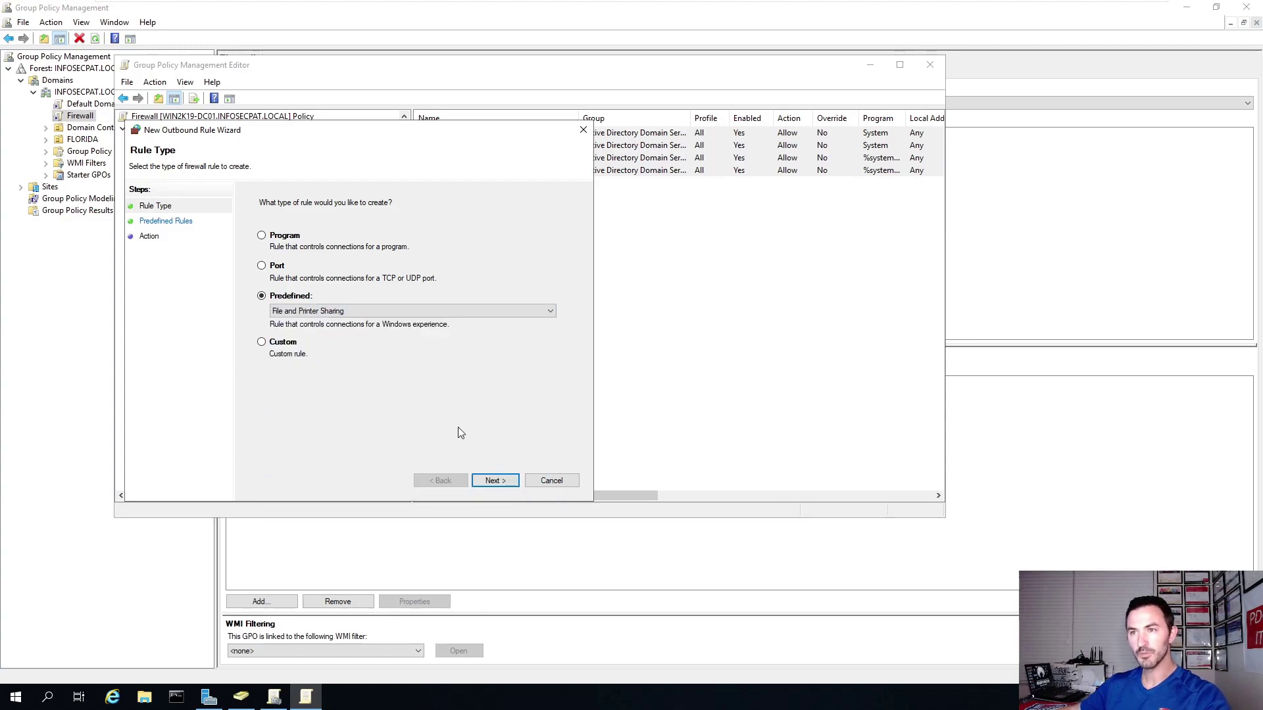
click(490, 480)
click(496, 482)
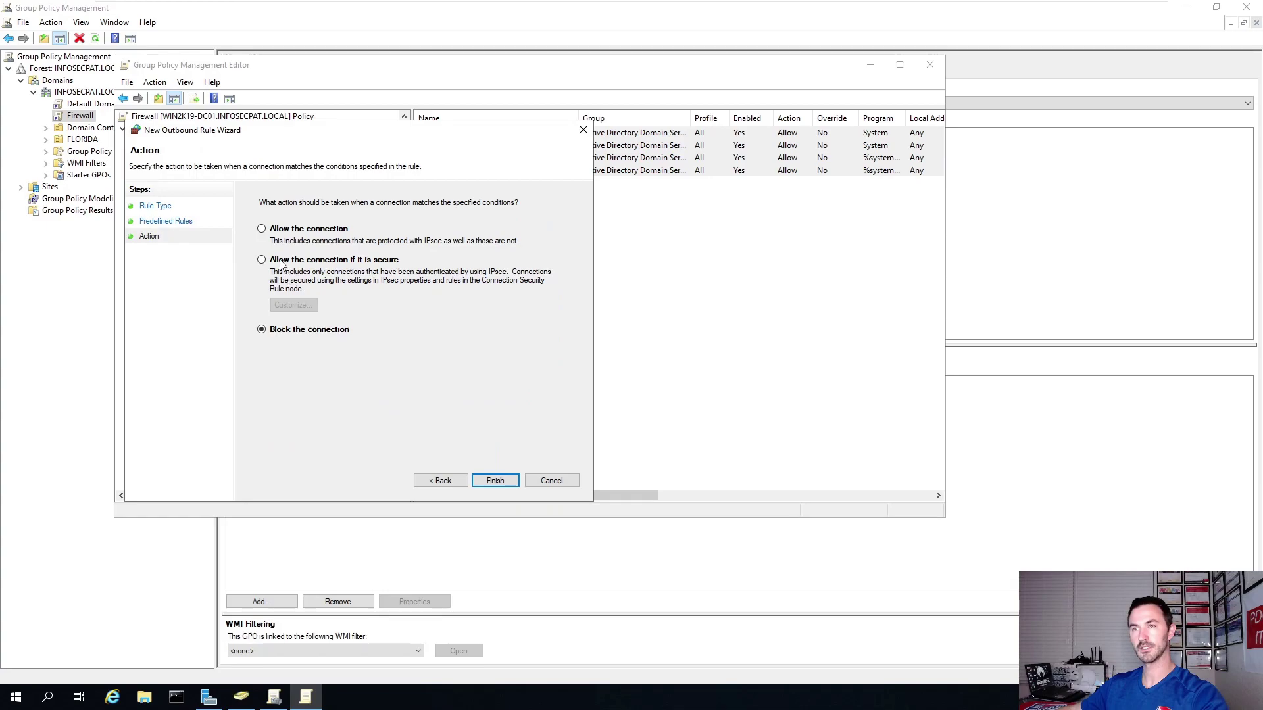
click(261, 229)
click(495, 480)
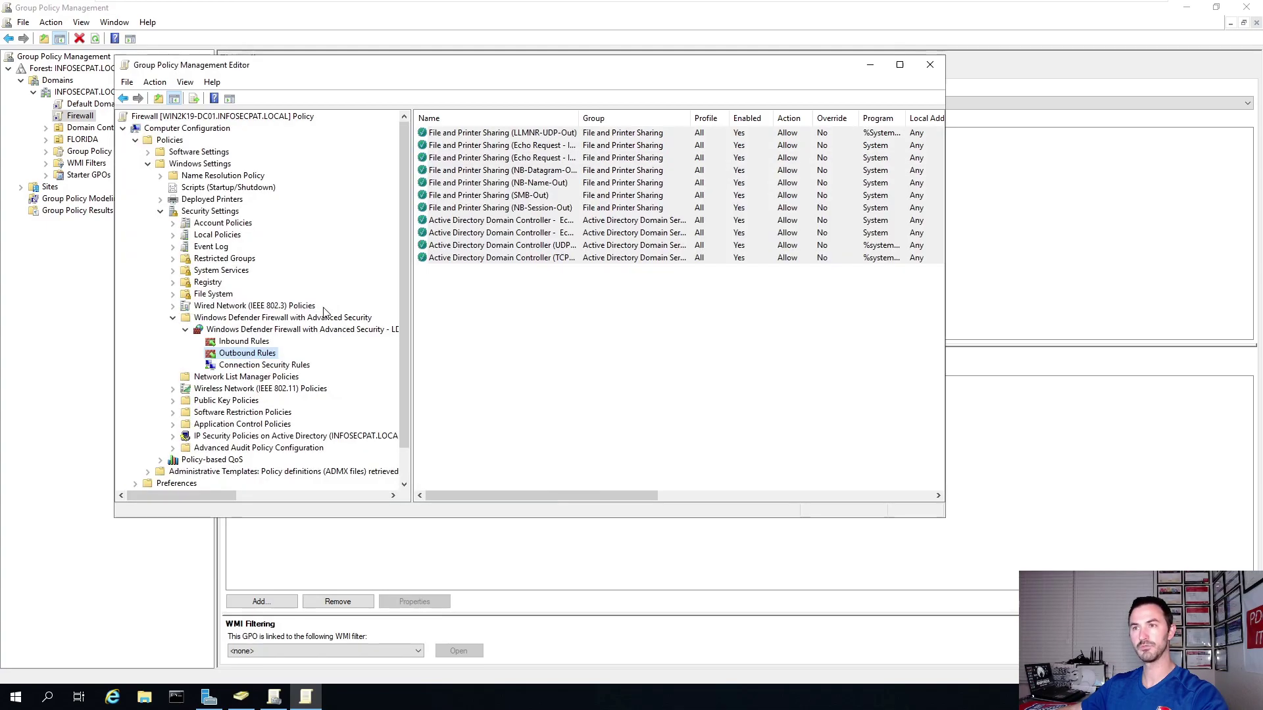
Add the predefined Windows Management Instrumentation (WMI) outbound rule with Allow the connection.
right_click(252, 354)
click(342, 362)
click(315, 313)
click(349, 329)
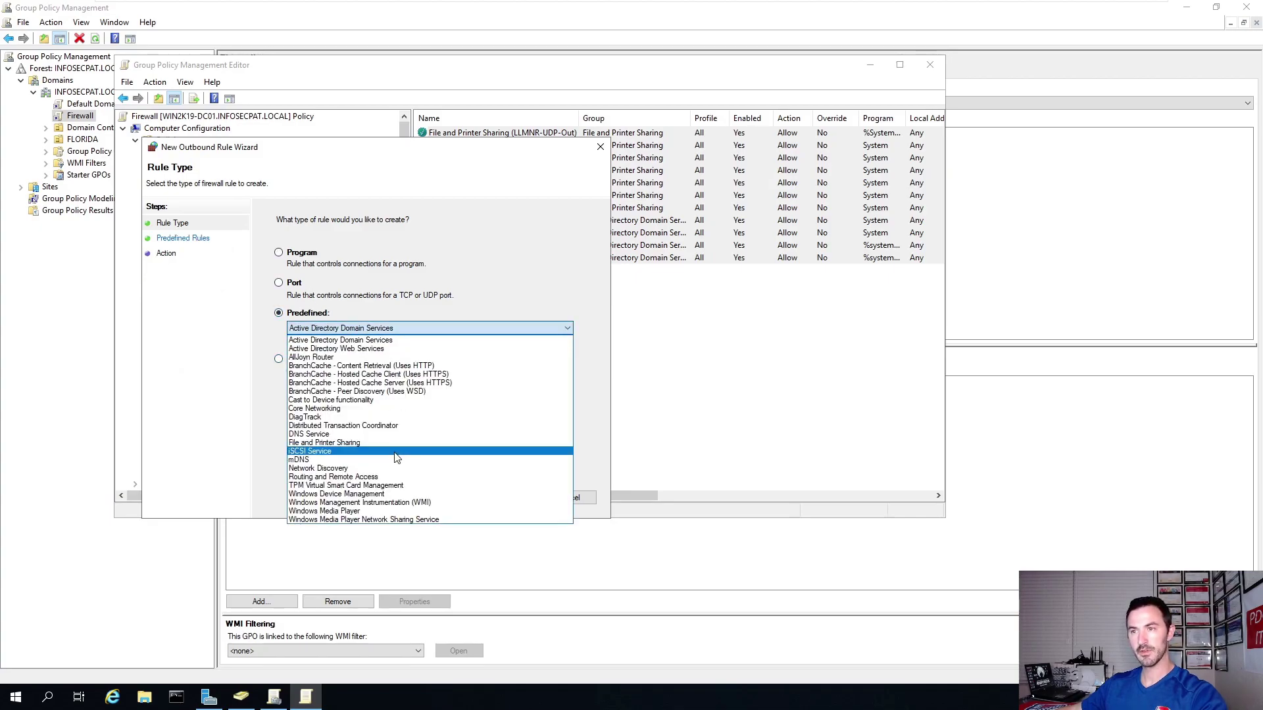
click(397, 509)
click(362, 326)
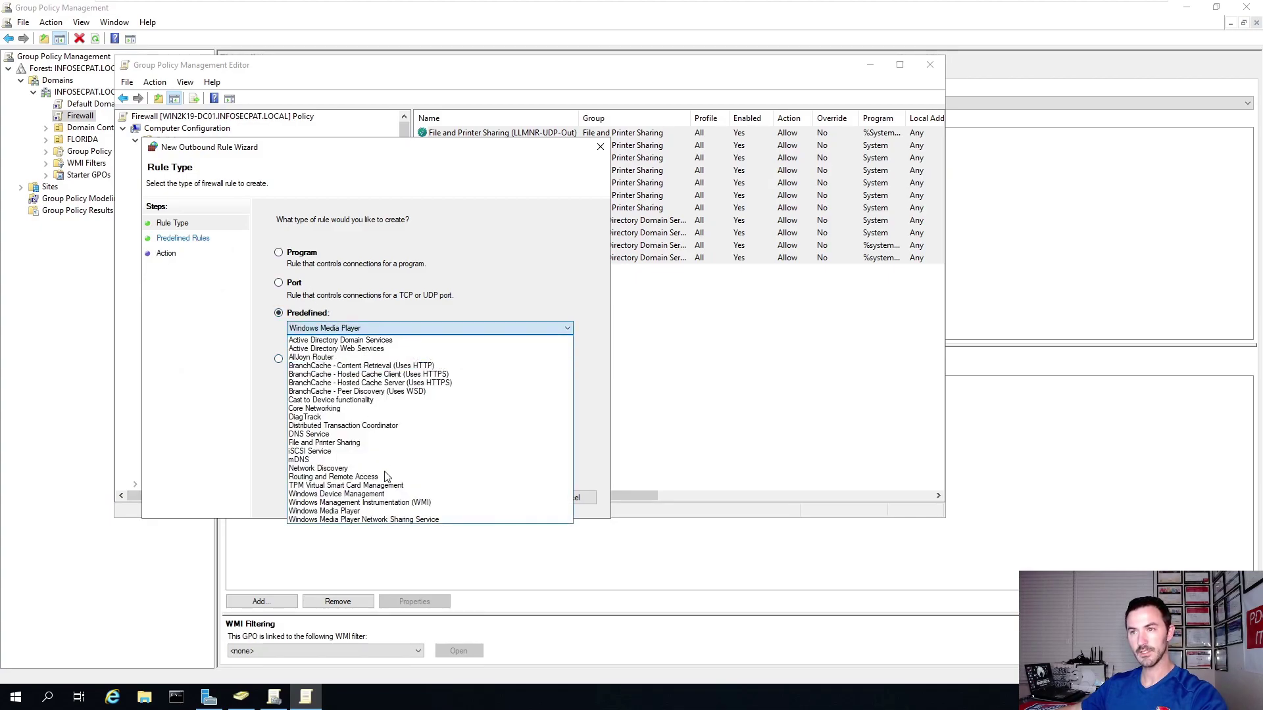
click(402, 503)
click(511, 499)
click(511, 498)
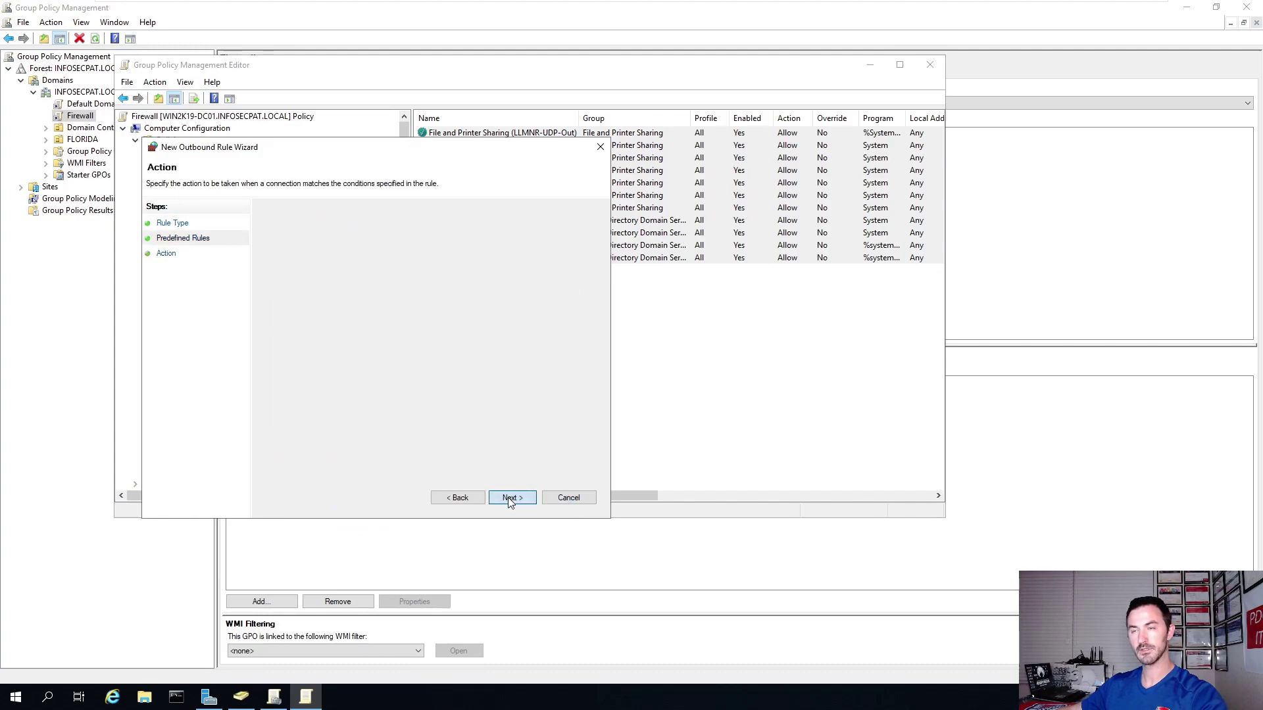
click(350, 247)
click(512, 498)
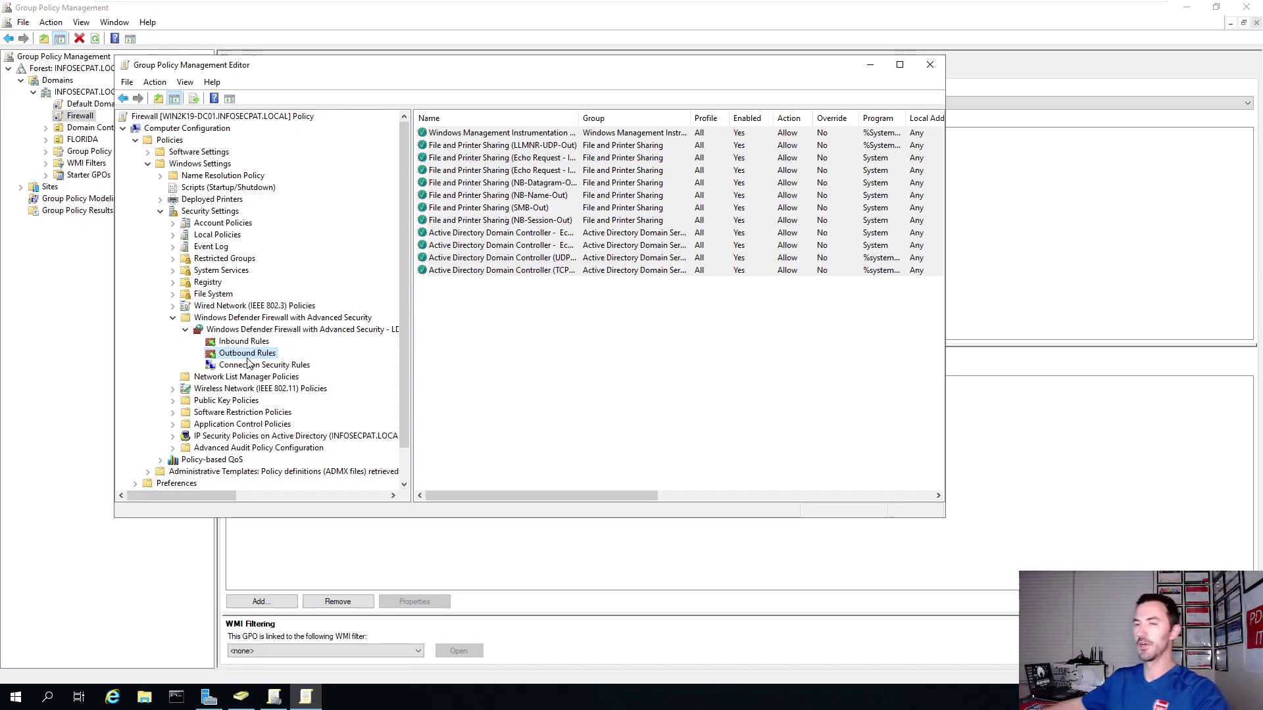
Start a new custom inbound rule for all programs with protocol type ICMPv4.
right_click(247, 343)
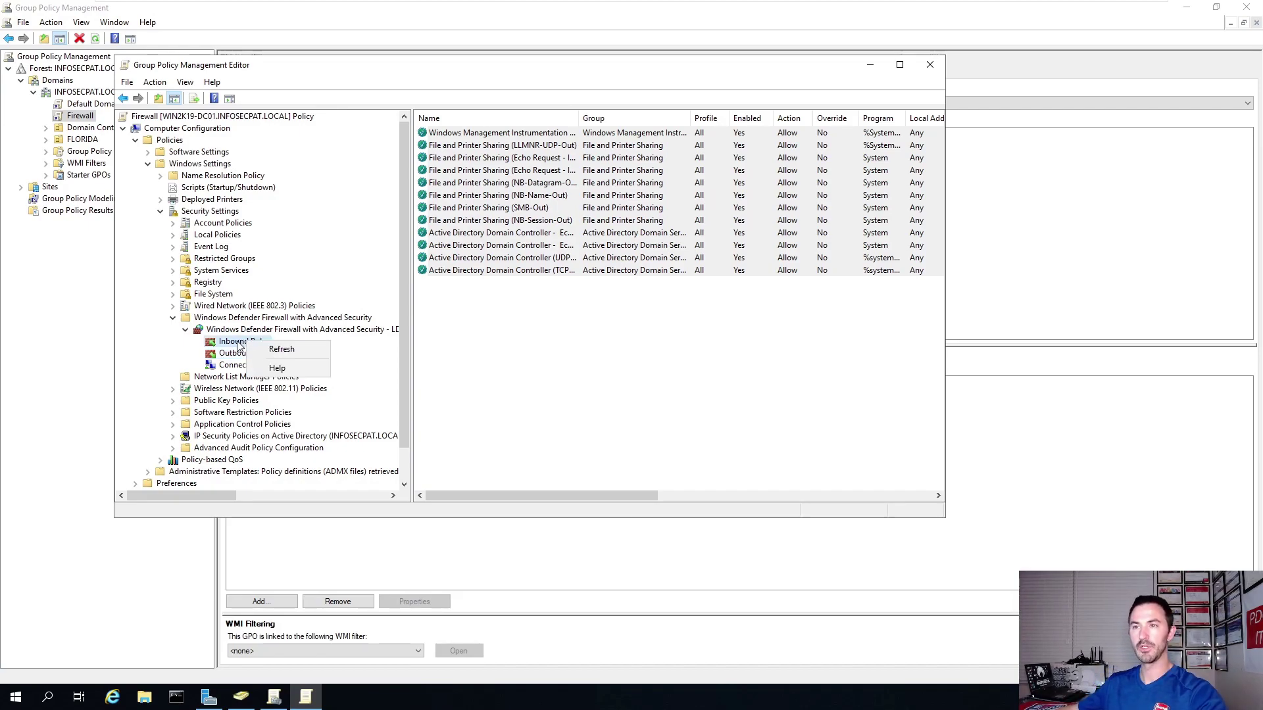
right_click(240, 343)
click(259, 349)
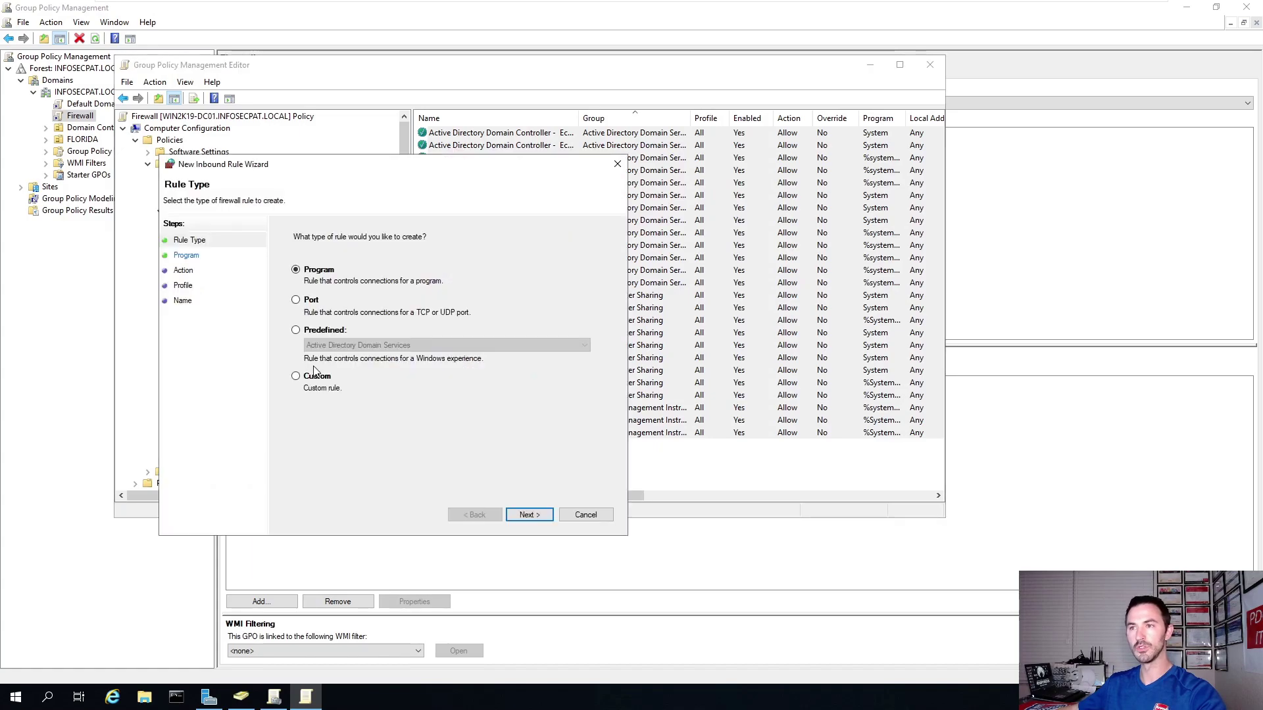
click(297, 376)
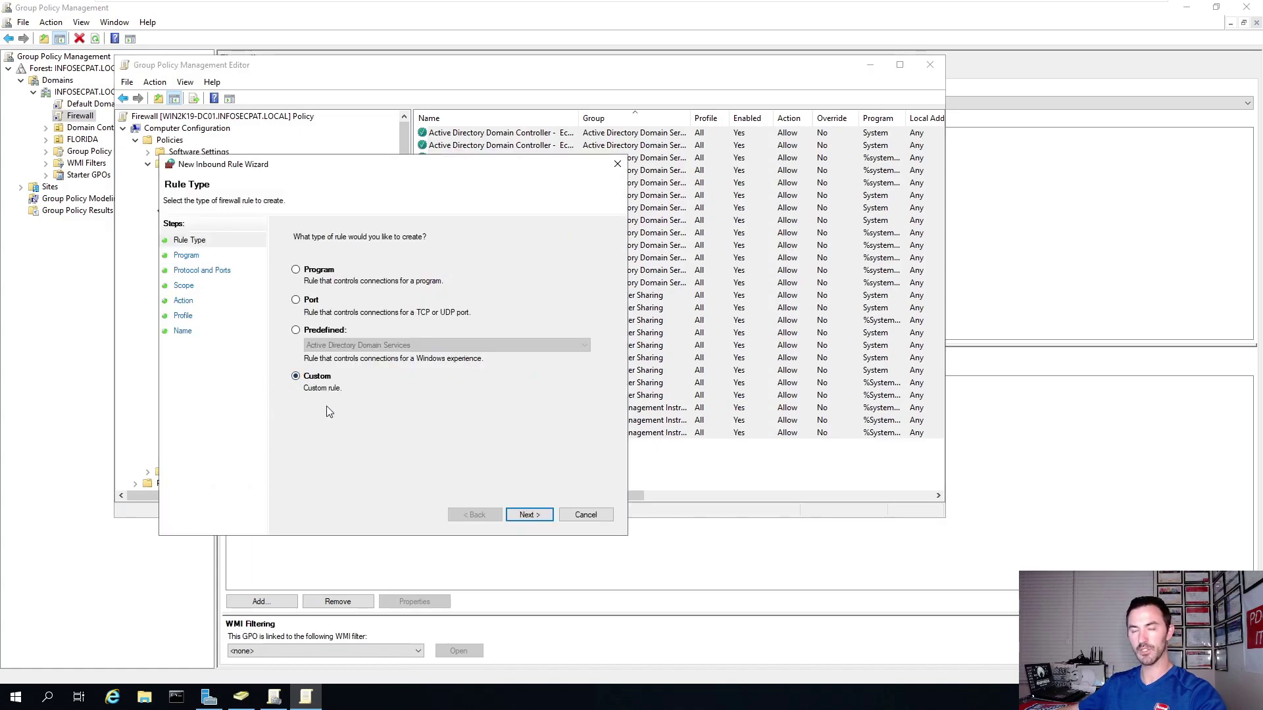
click(533, 515)
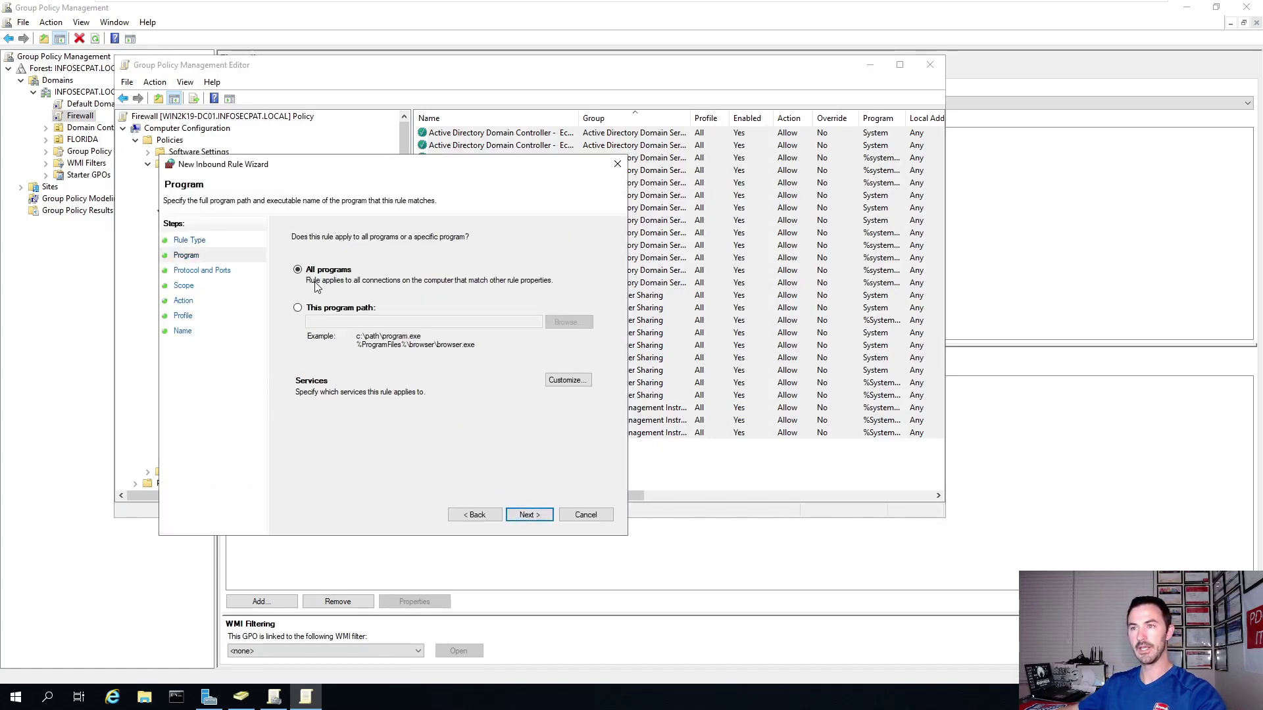
click(526, 515)
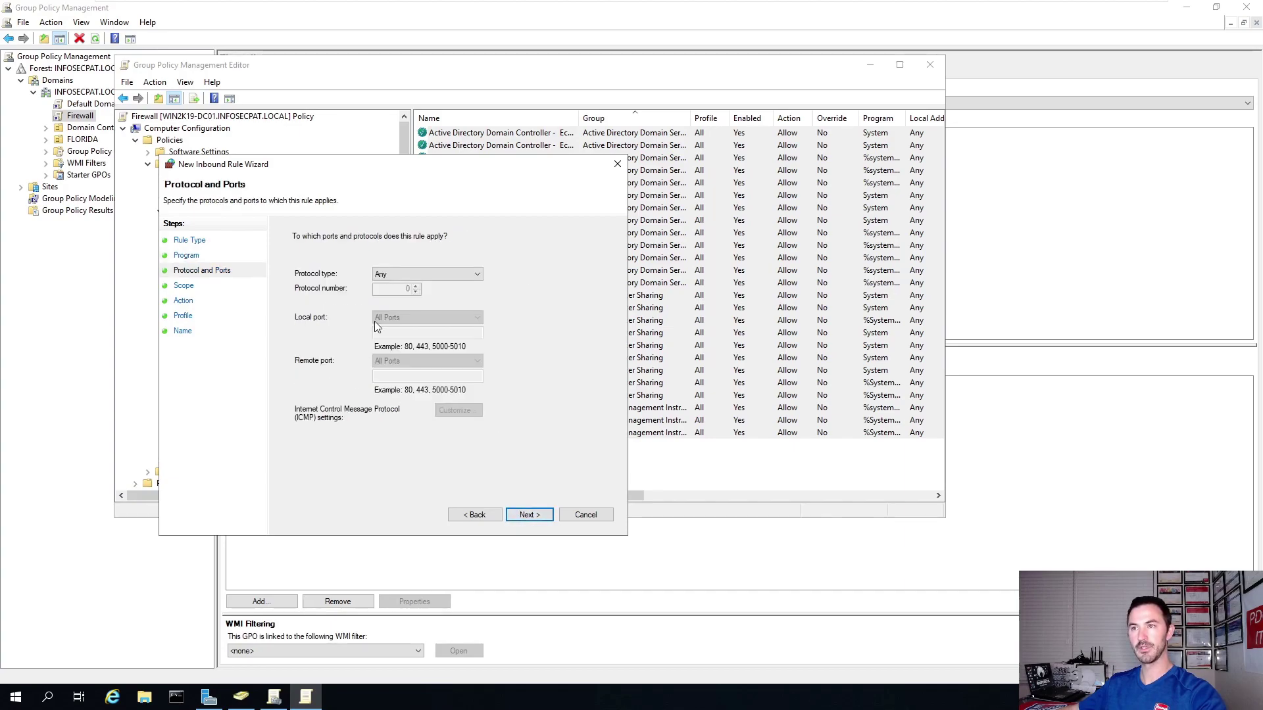
click(428, 275)
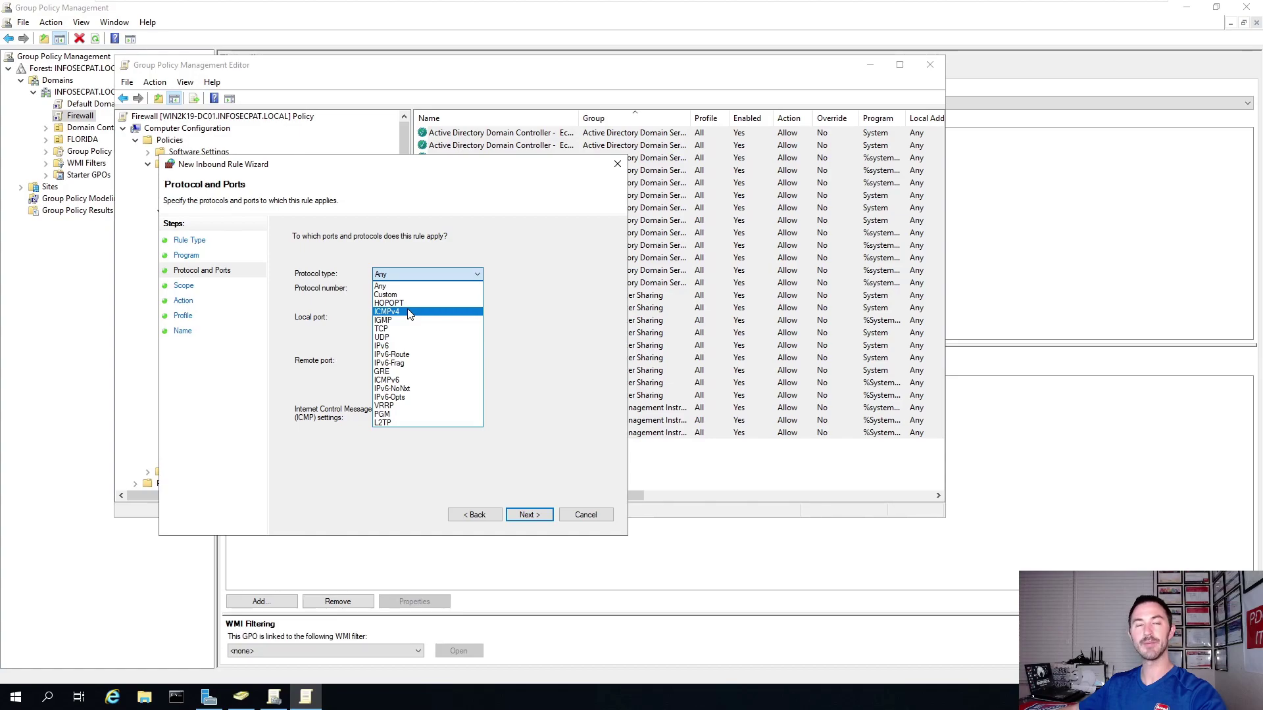
click(409, 311)
Allow the connection from any IP on the Domain profile only, naming the rule PING.
click(529, 515)
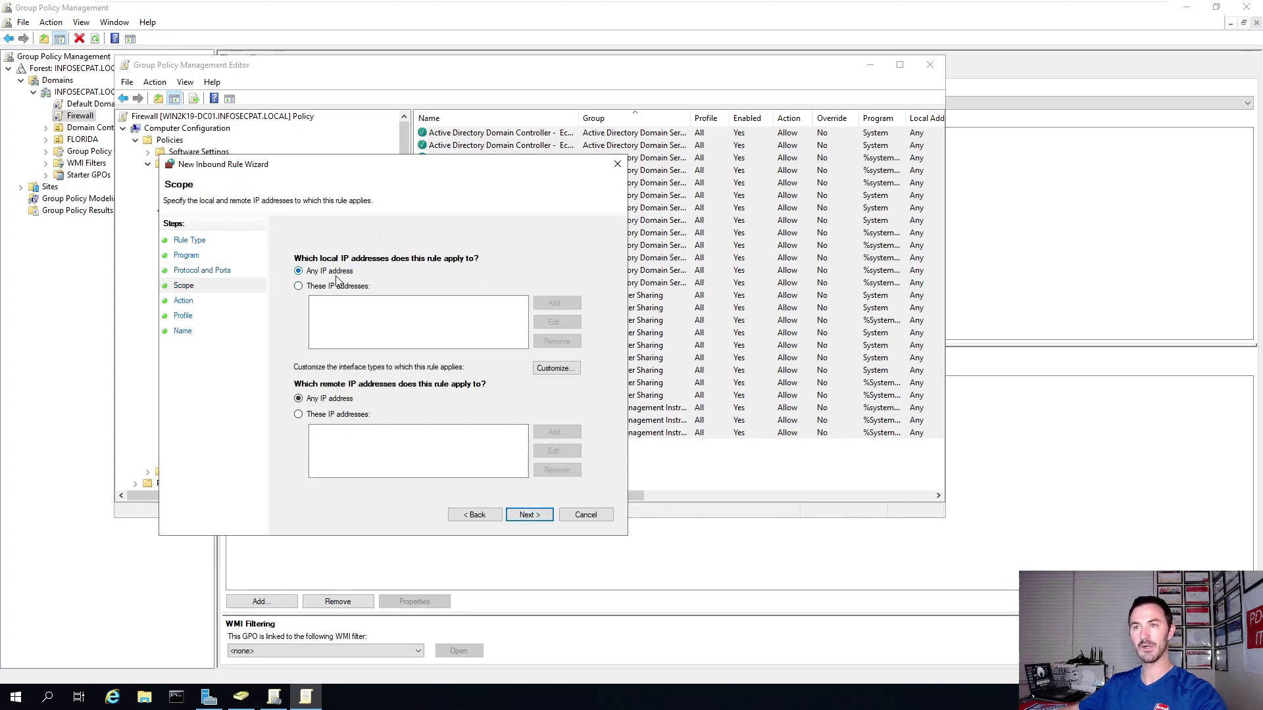
click(526, 516)
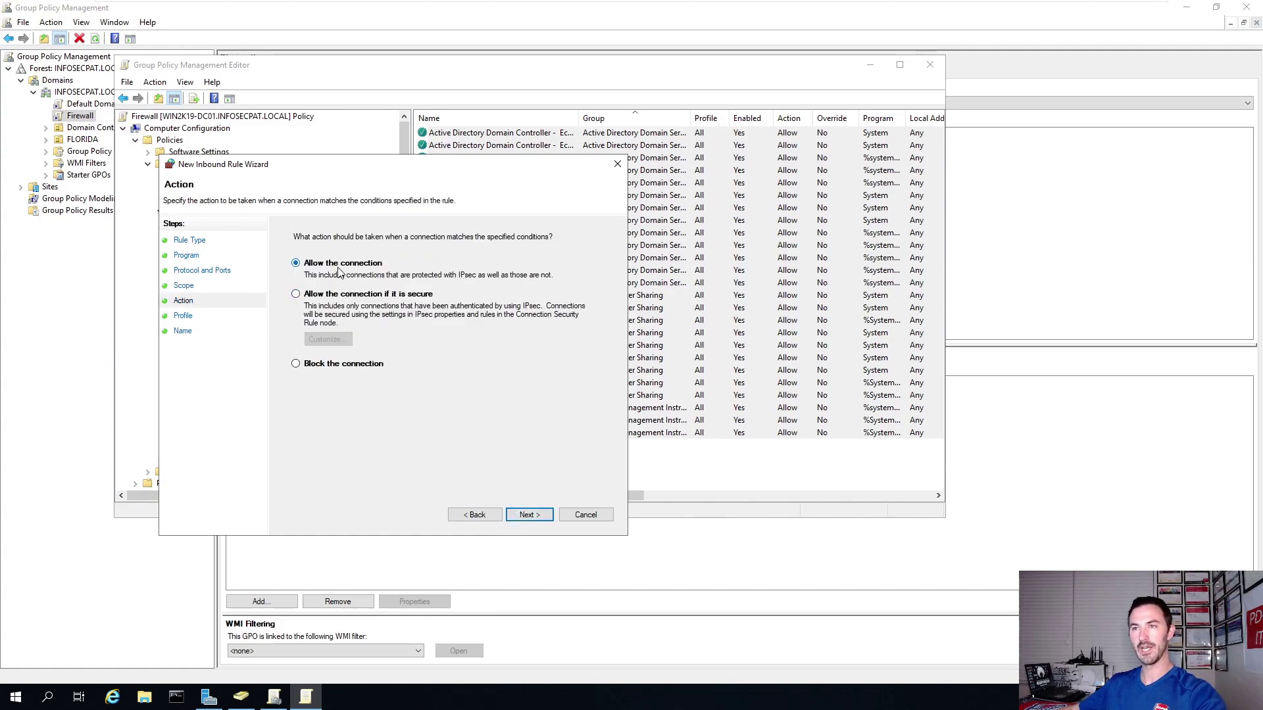
click(525, 516)
click(319, 304)
click(317, 336)
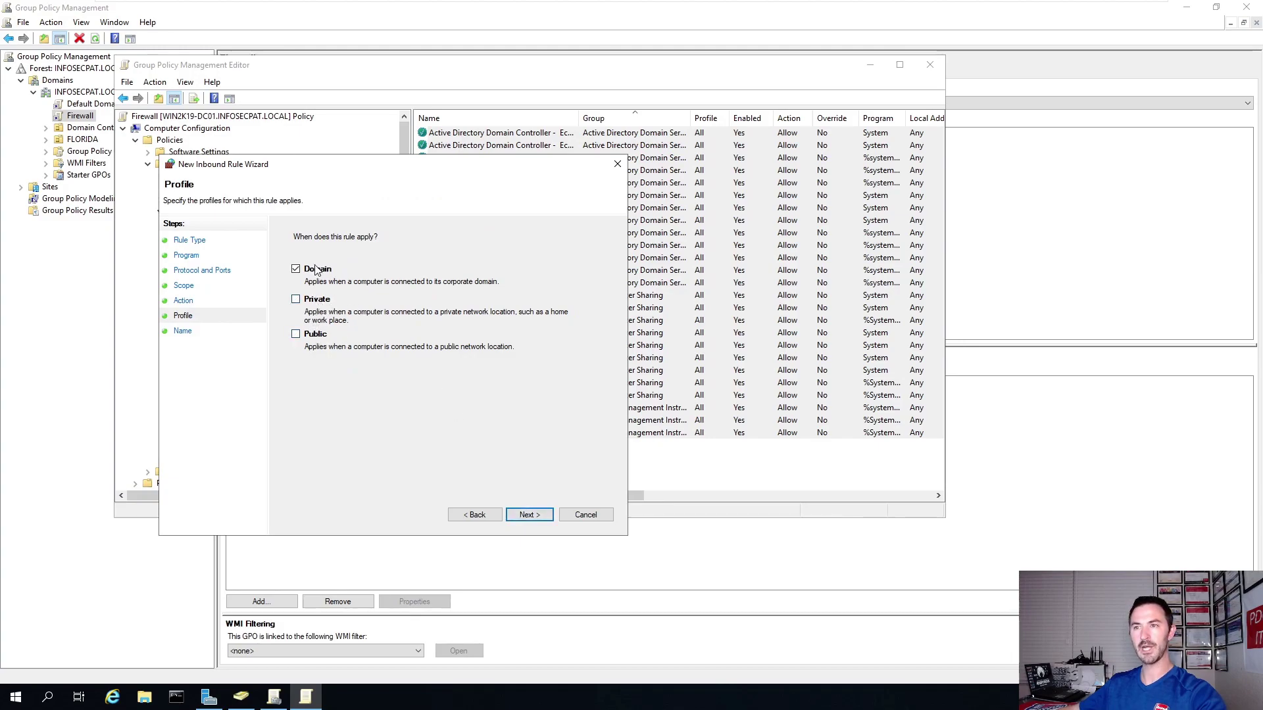
click(518, 515)
text(PING)
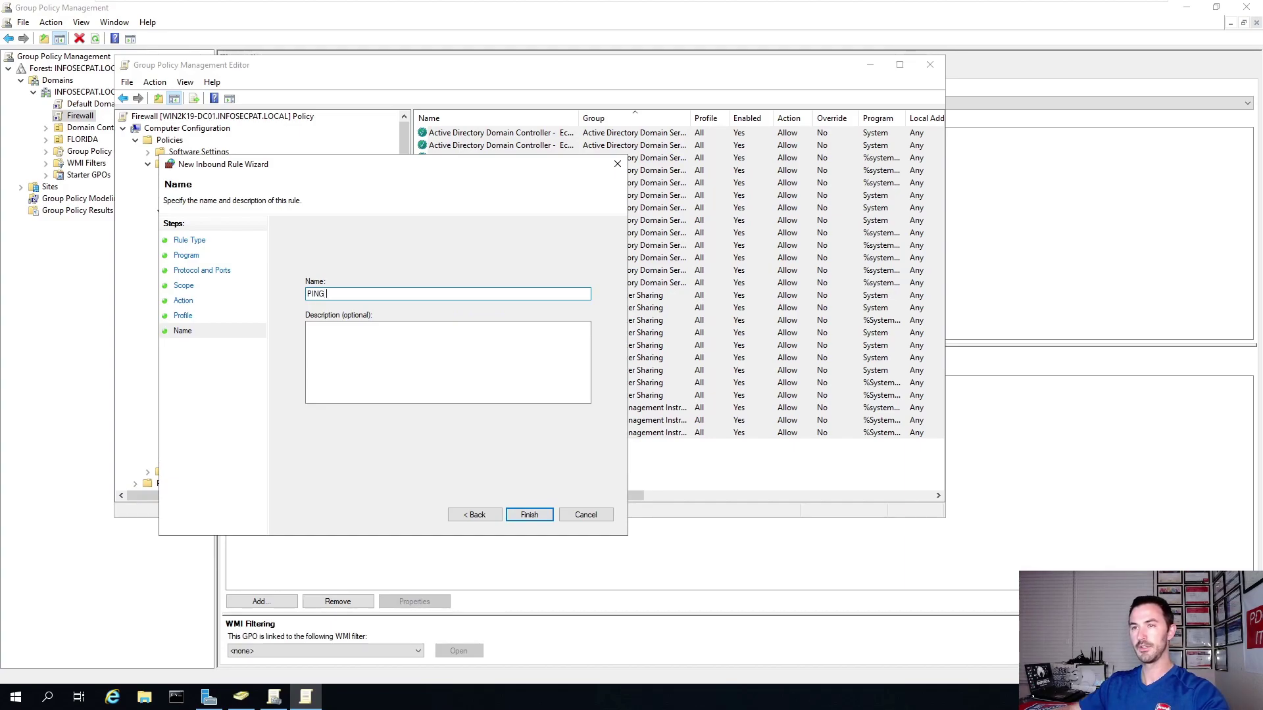
click(524, 516)
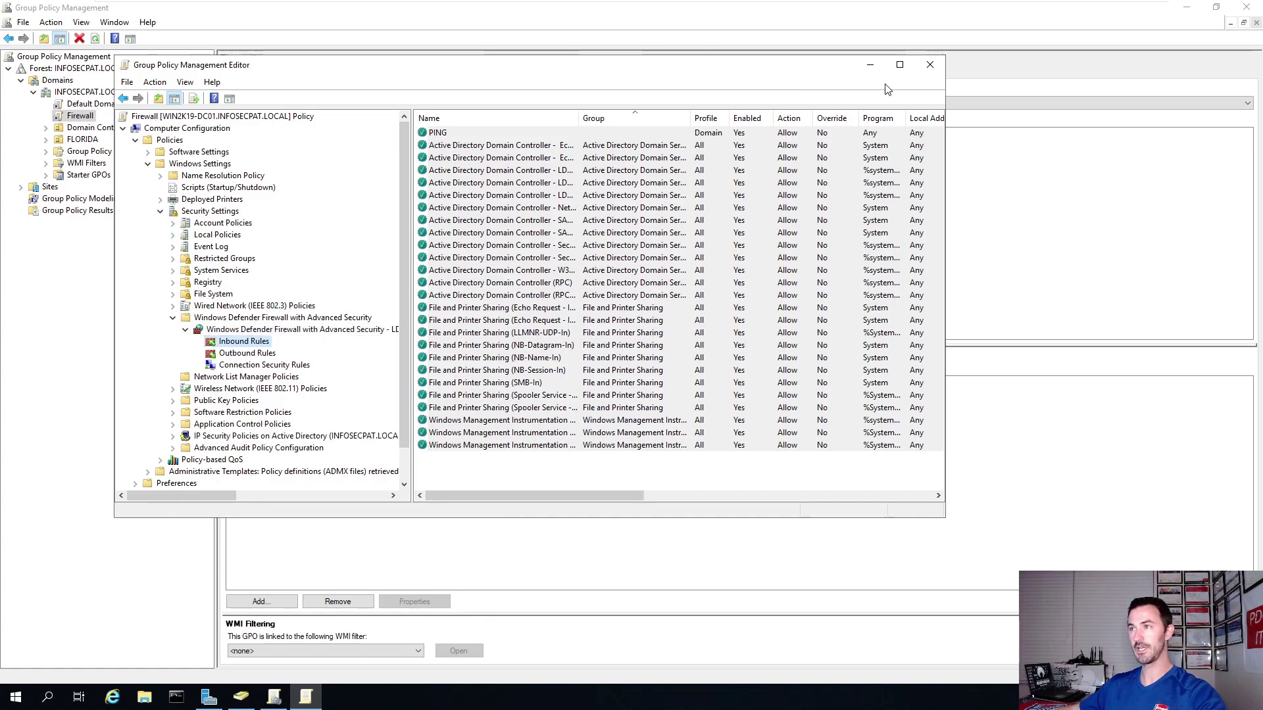
Close both Group Policy windows and open an administrator Command Prompt lower on screen.
click(930, 66)
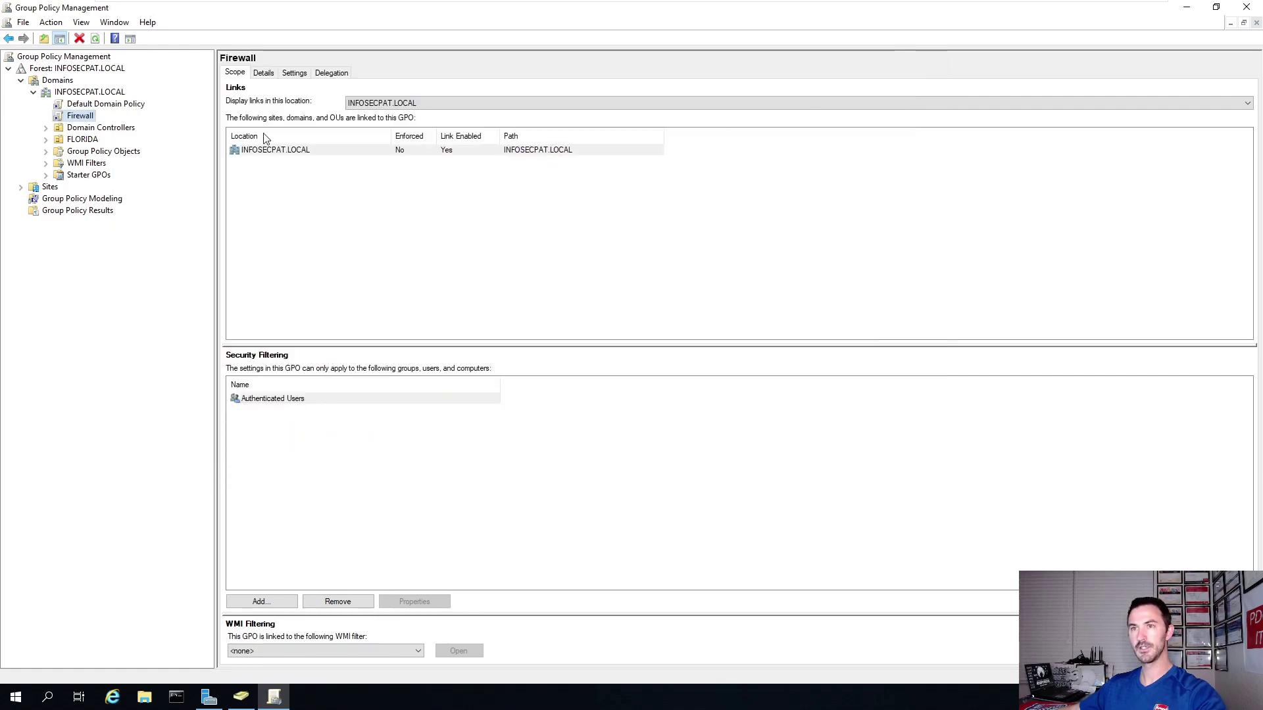
click(1246, 7)
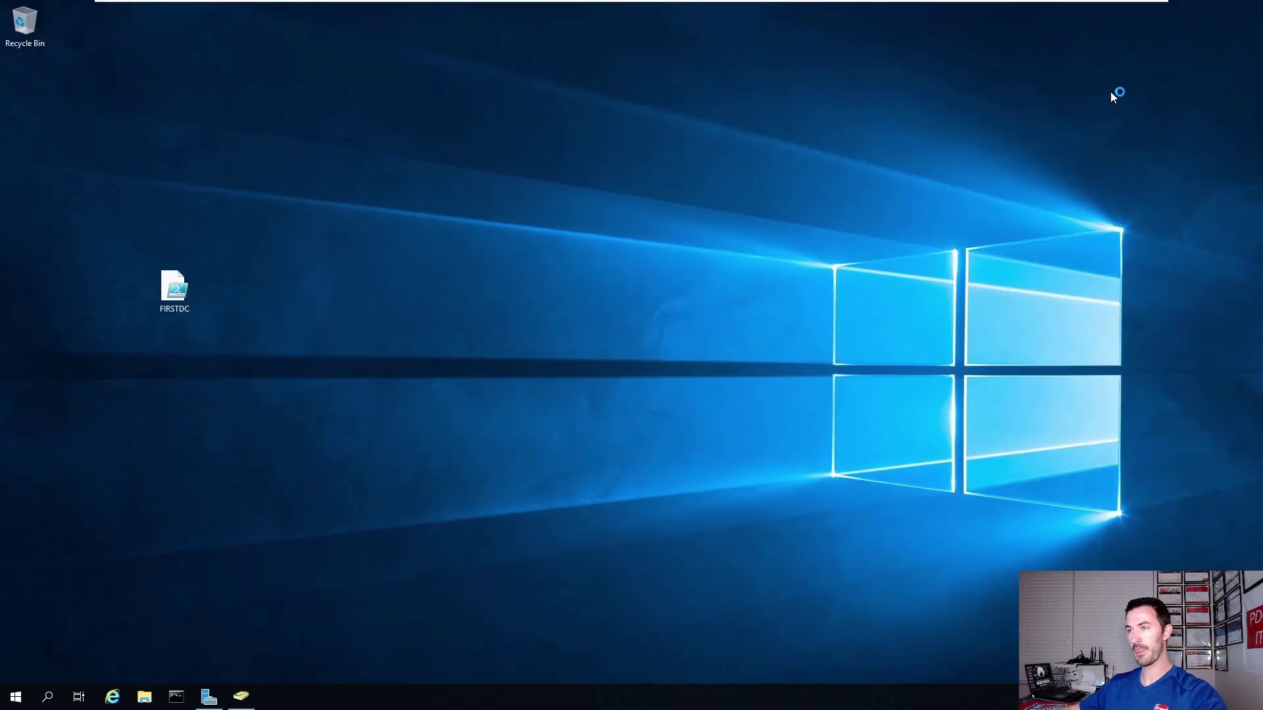
click(176, 696)
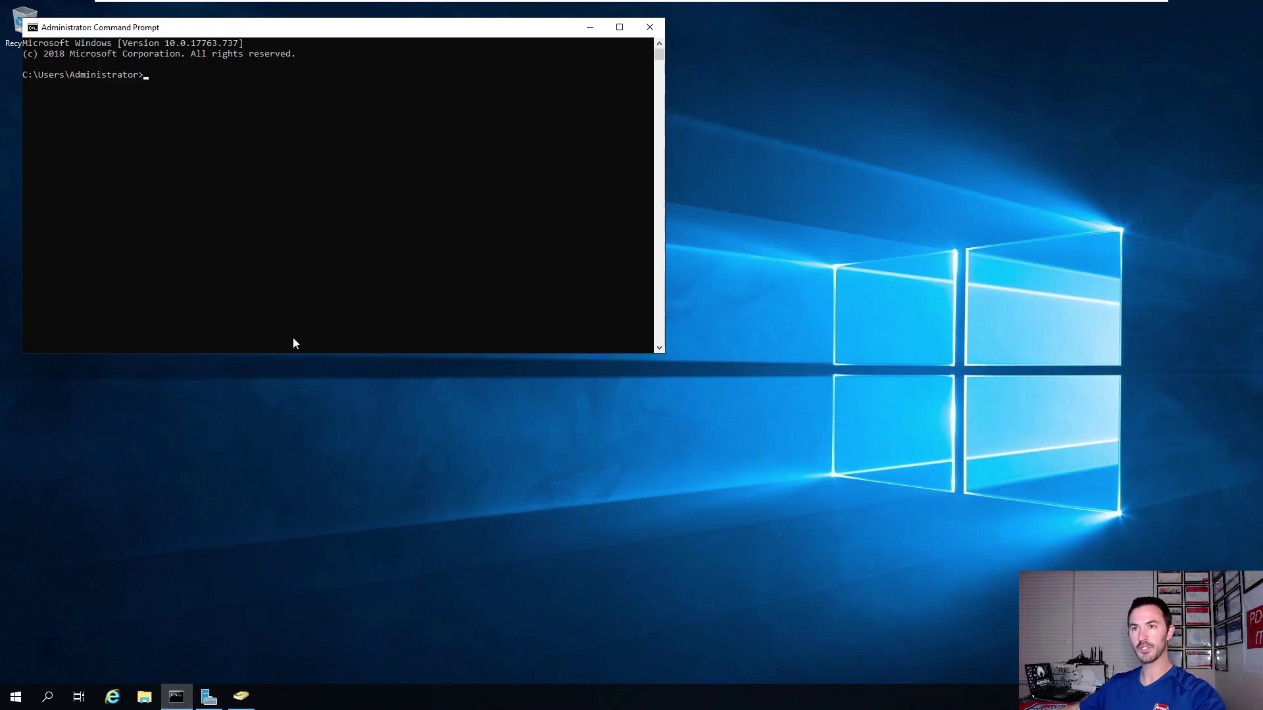
drag(269, 29, 296, 185)
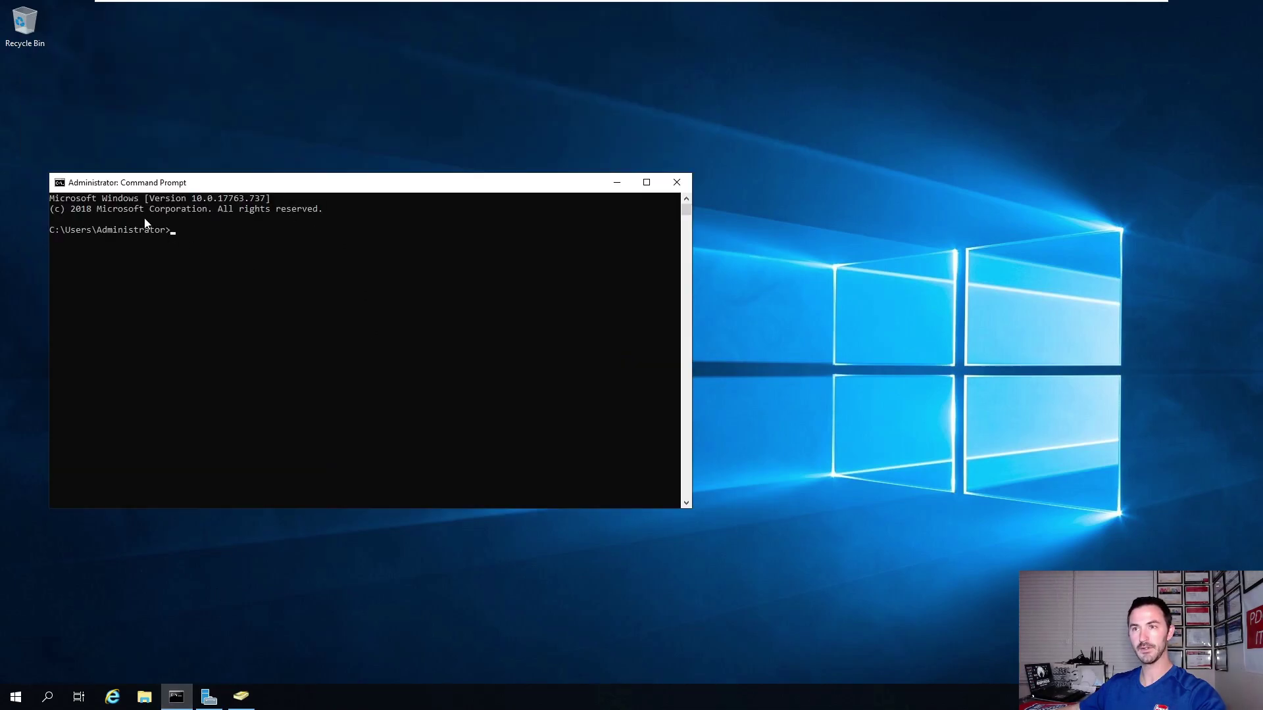
Set the console font size to 24 in Command Prompt properties.
right_click(122, 189)
click(164, 314)
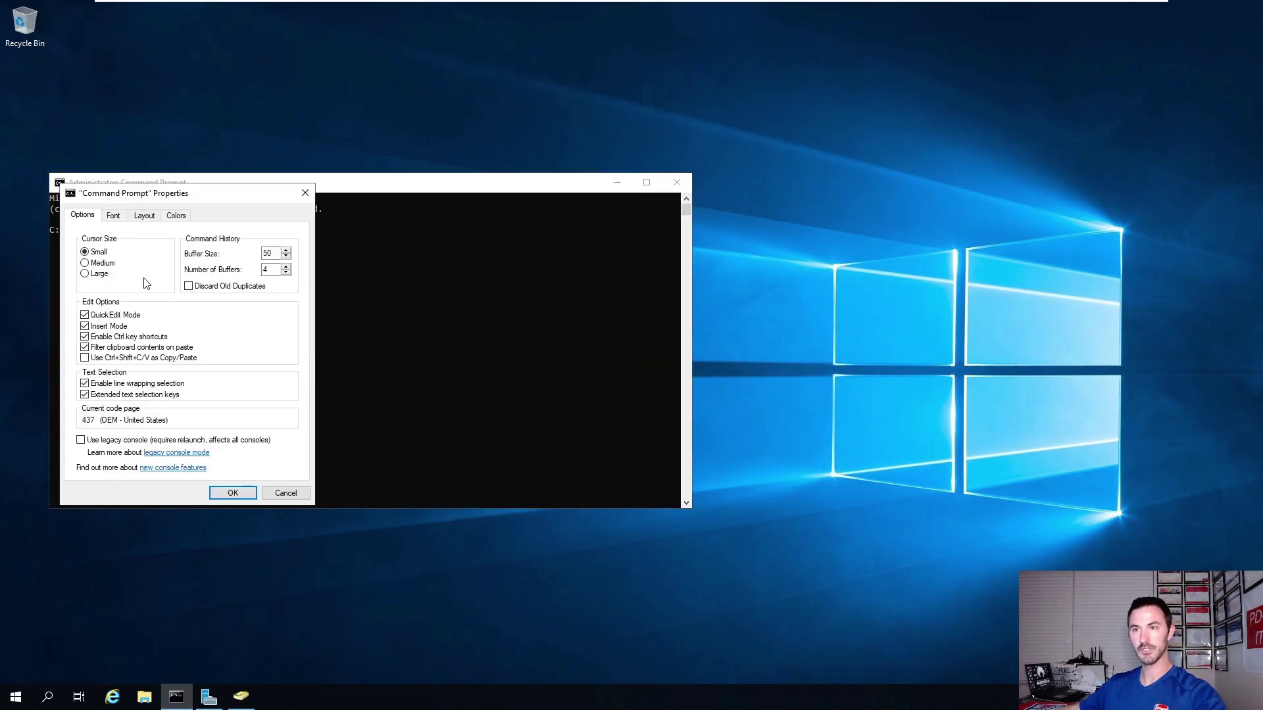
click(113, 215)
click(86, 286)
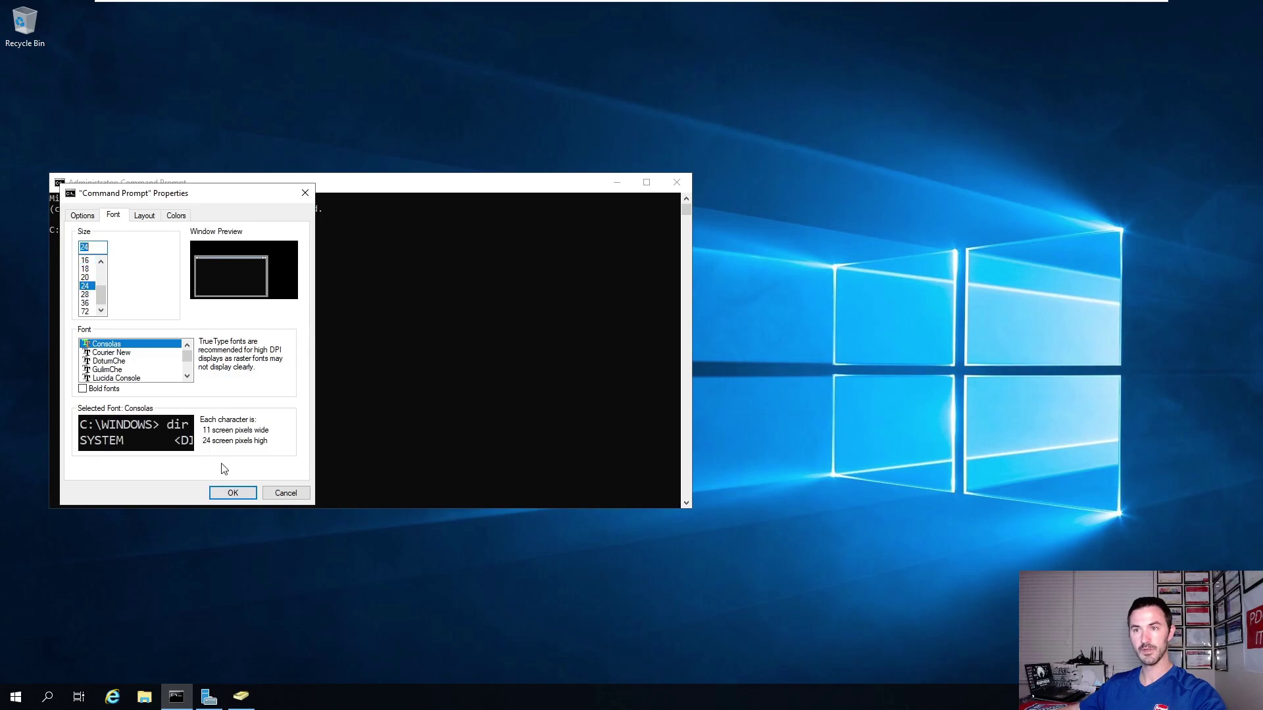
click(233, 493)
click(315, 274)
Run gpupdate /force, then gpresult /r to list applied policies.
text(gpup)
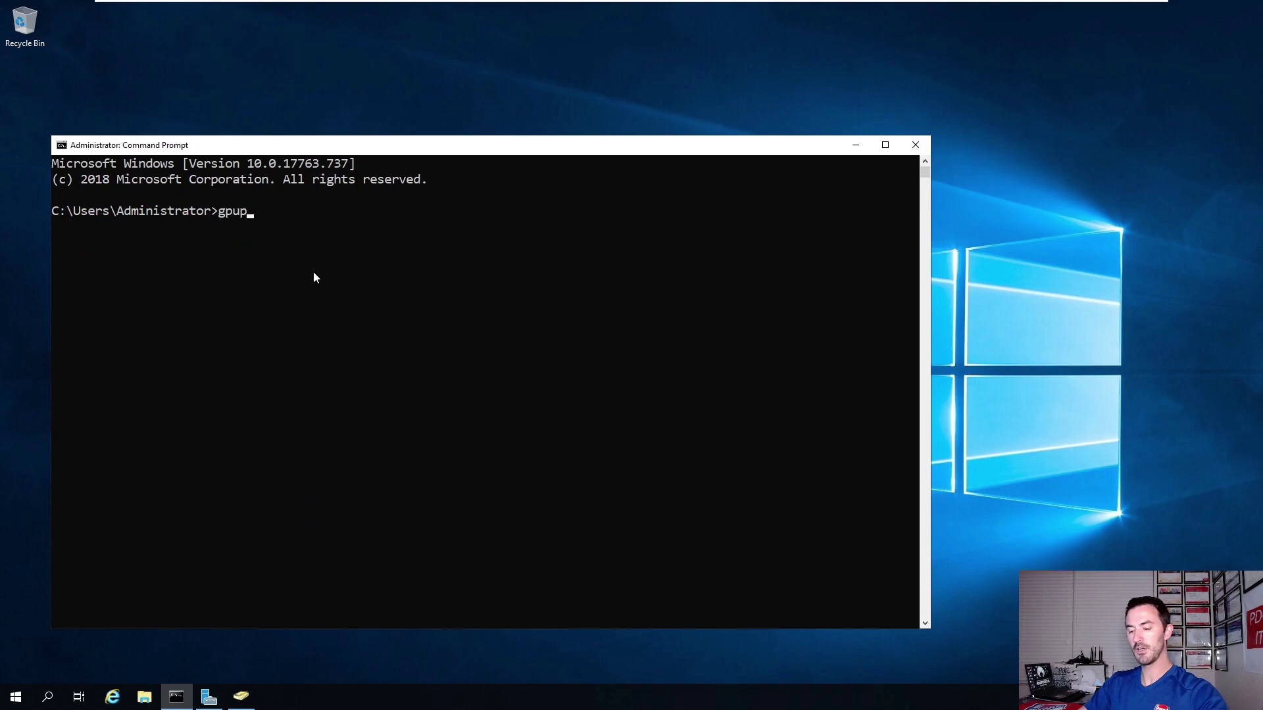
text(date /force)
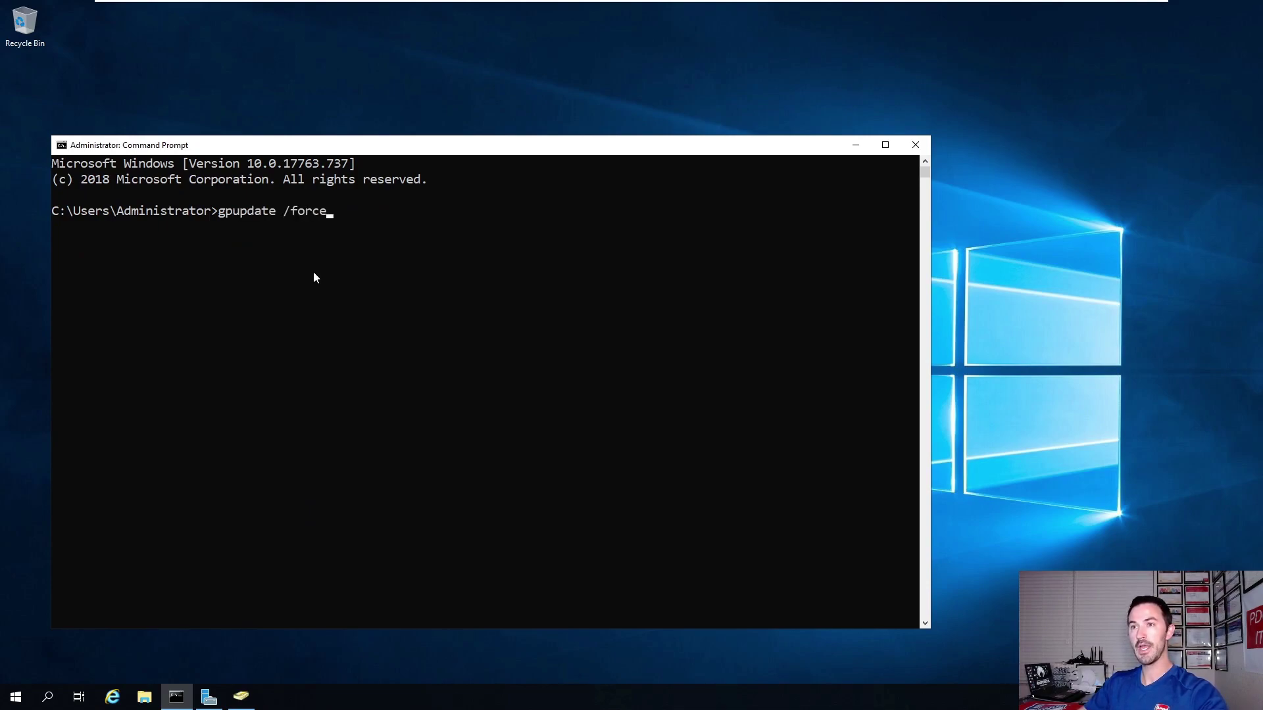
key(Return)
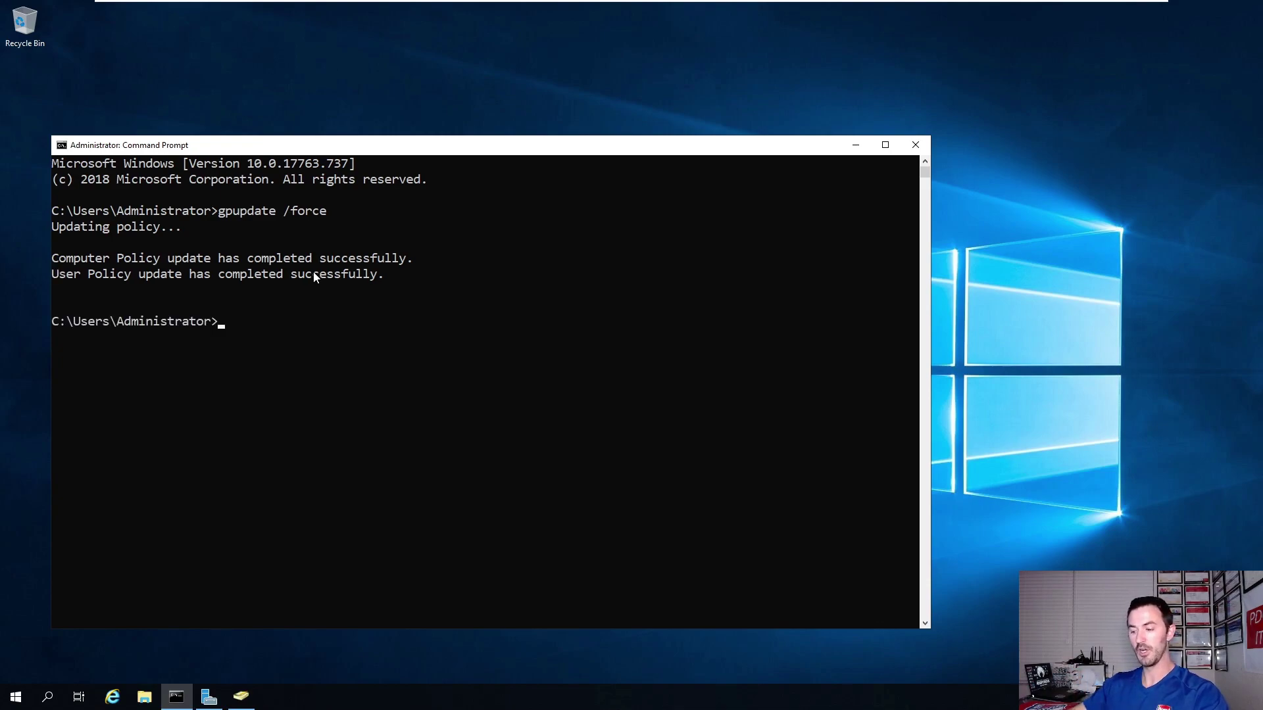
text(g)
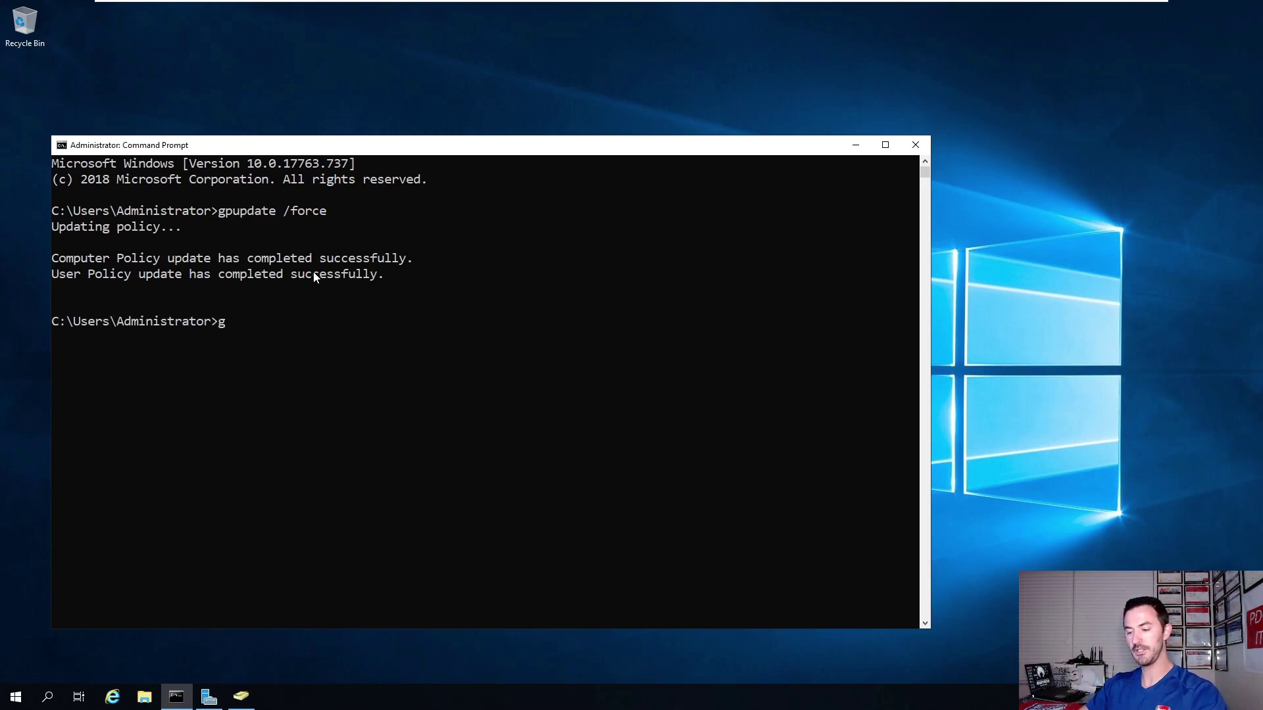
text(presult )
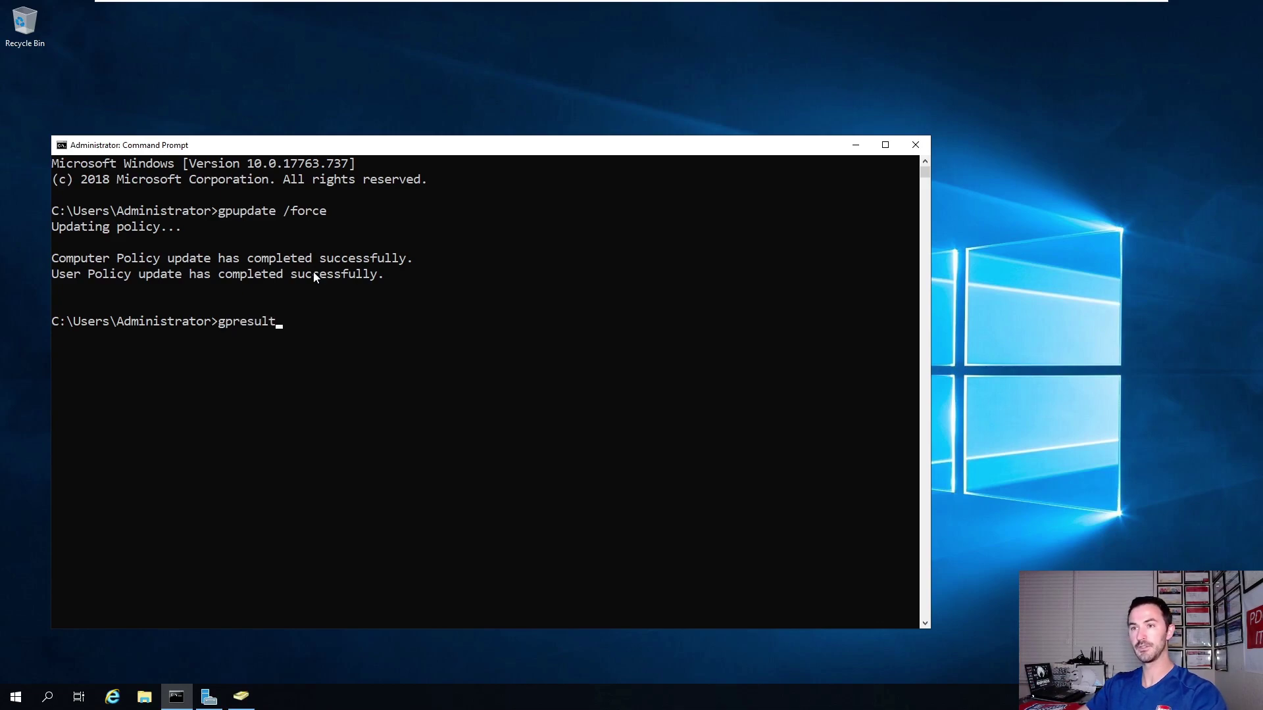
text(/r)
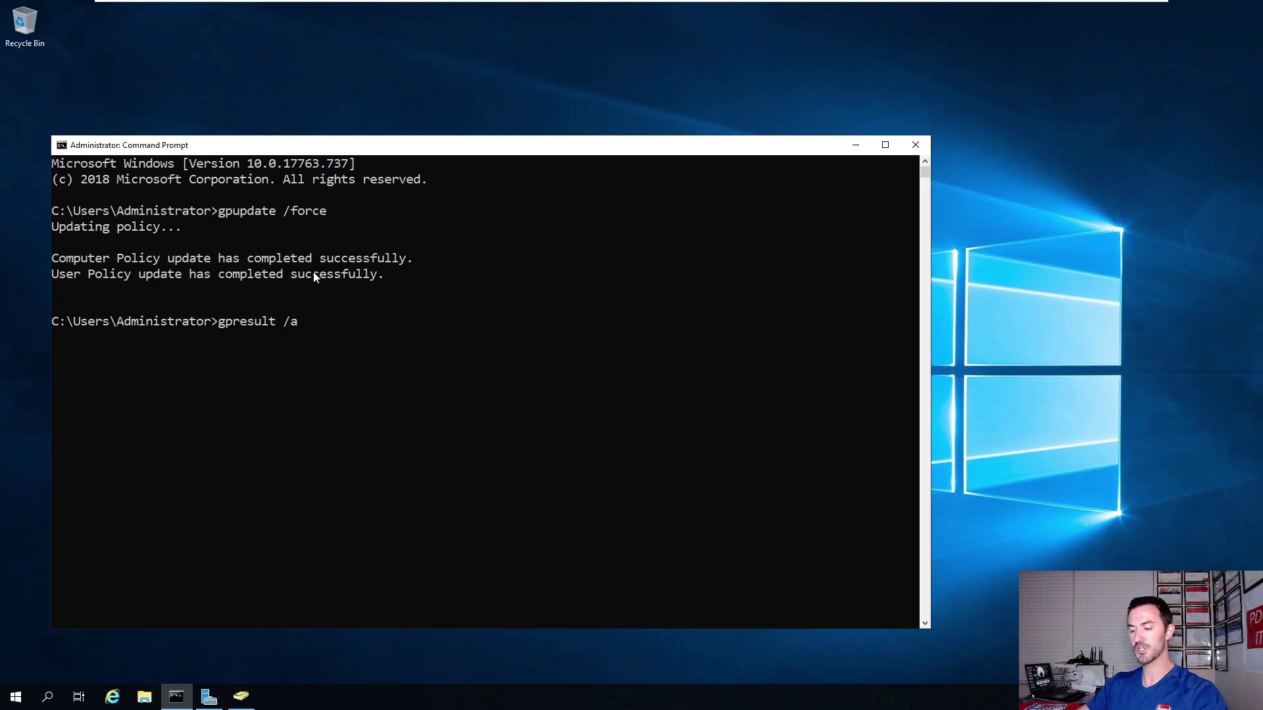
key(Return)
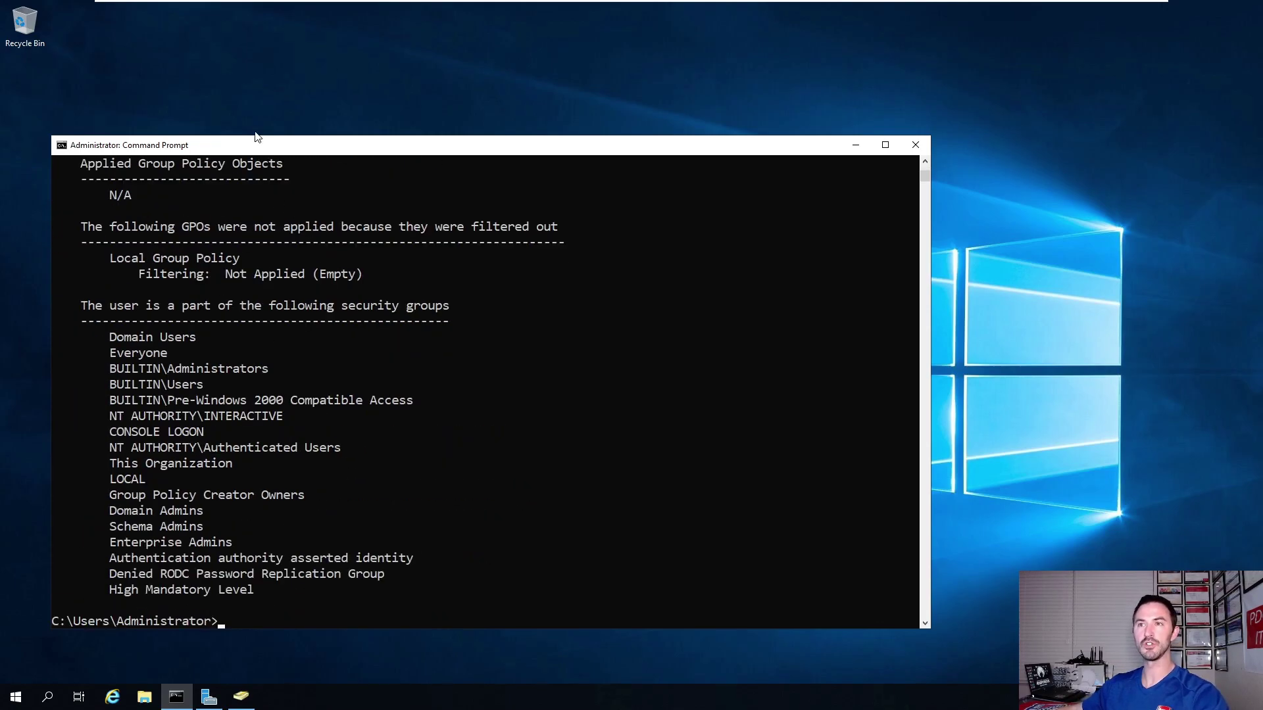
Maximize the console, confirm Firewall appears among applied GPOs, and close the console.
double_click(254, 145)
scroll(248, 225, up, 5)
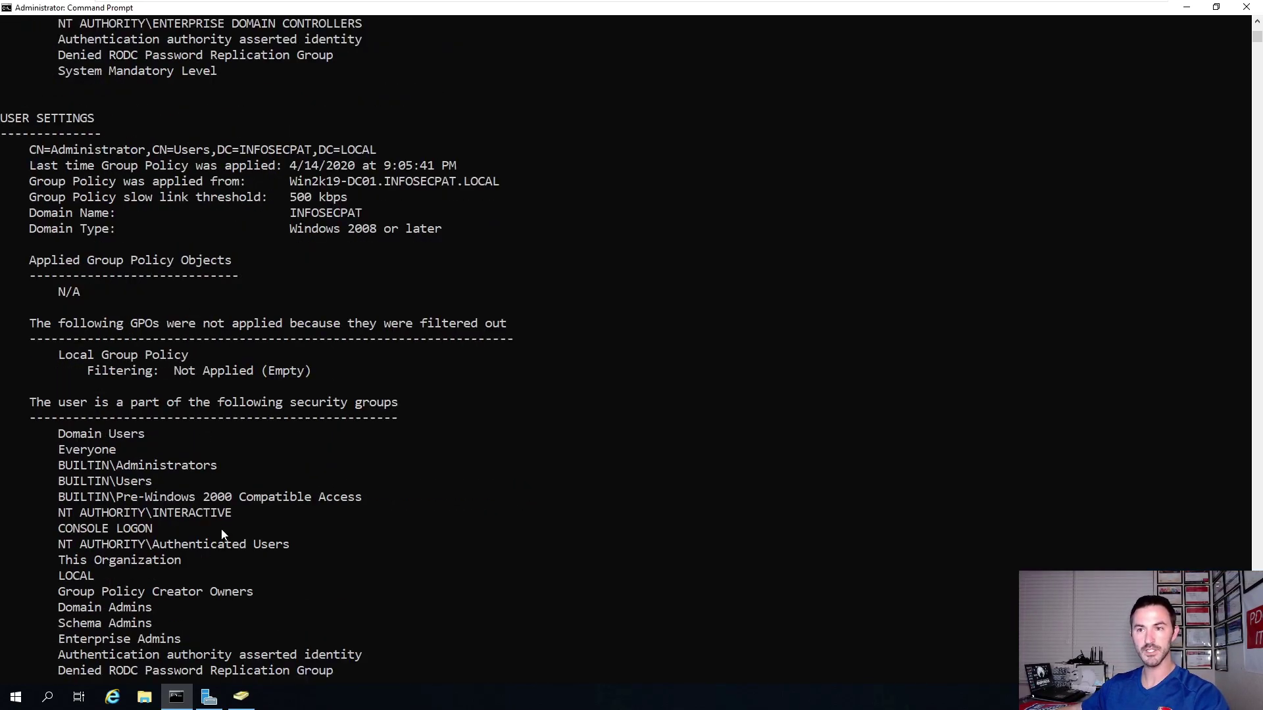
scroll(174, 546, up, 11)
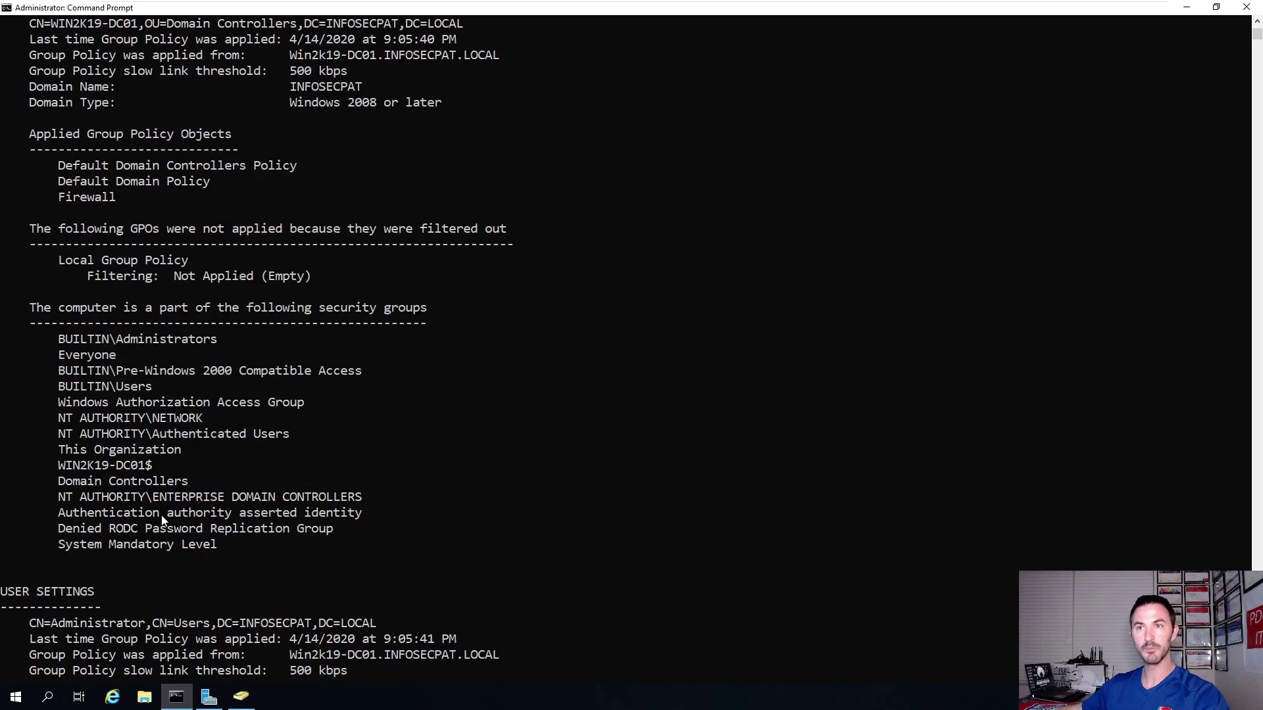
drag(122, 249, 51, 252)
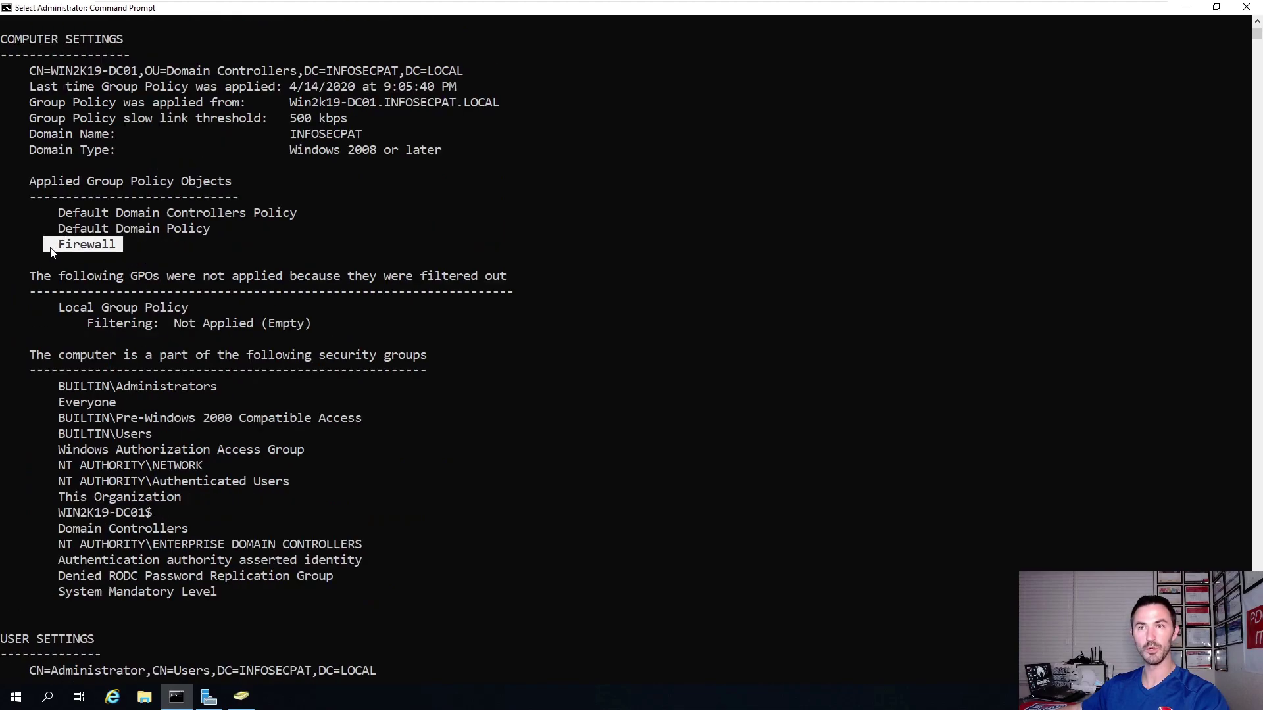
click(139, 245)
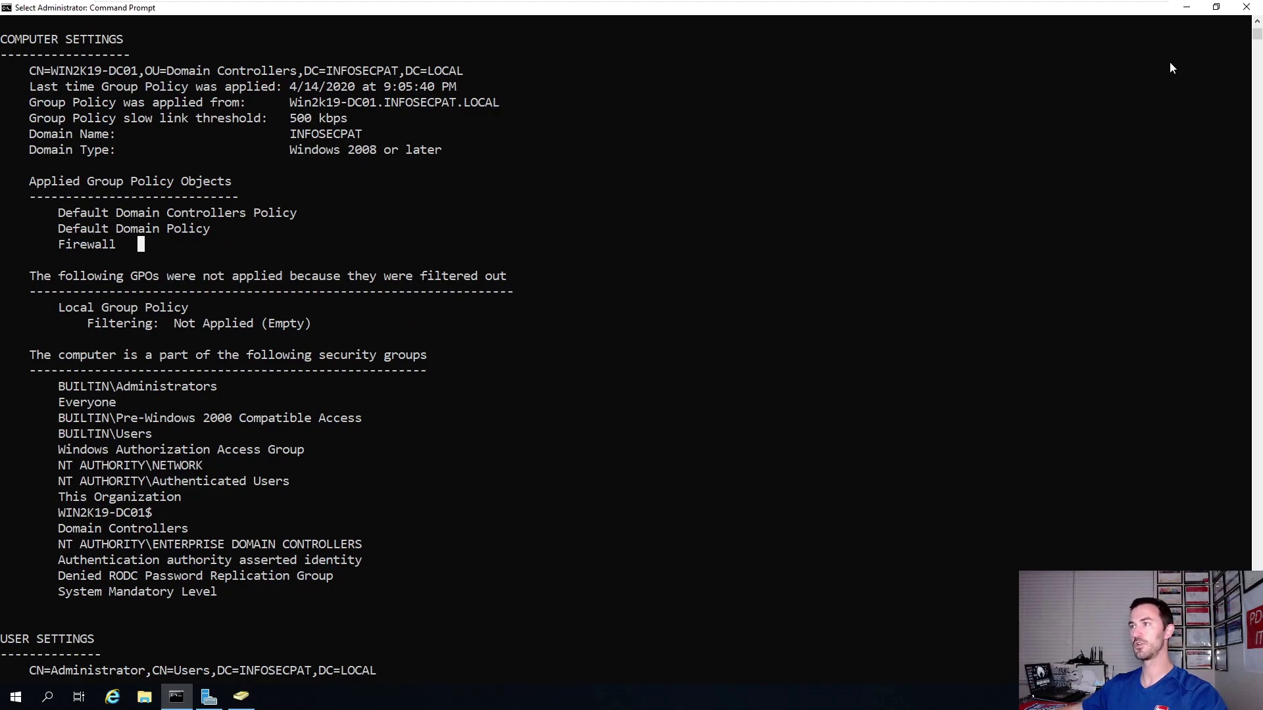
click(1247, 8)
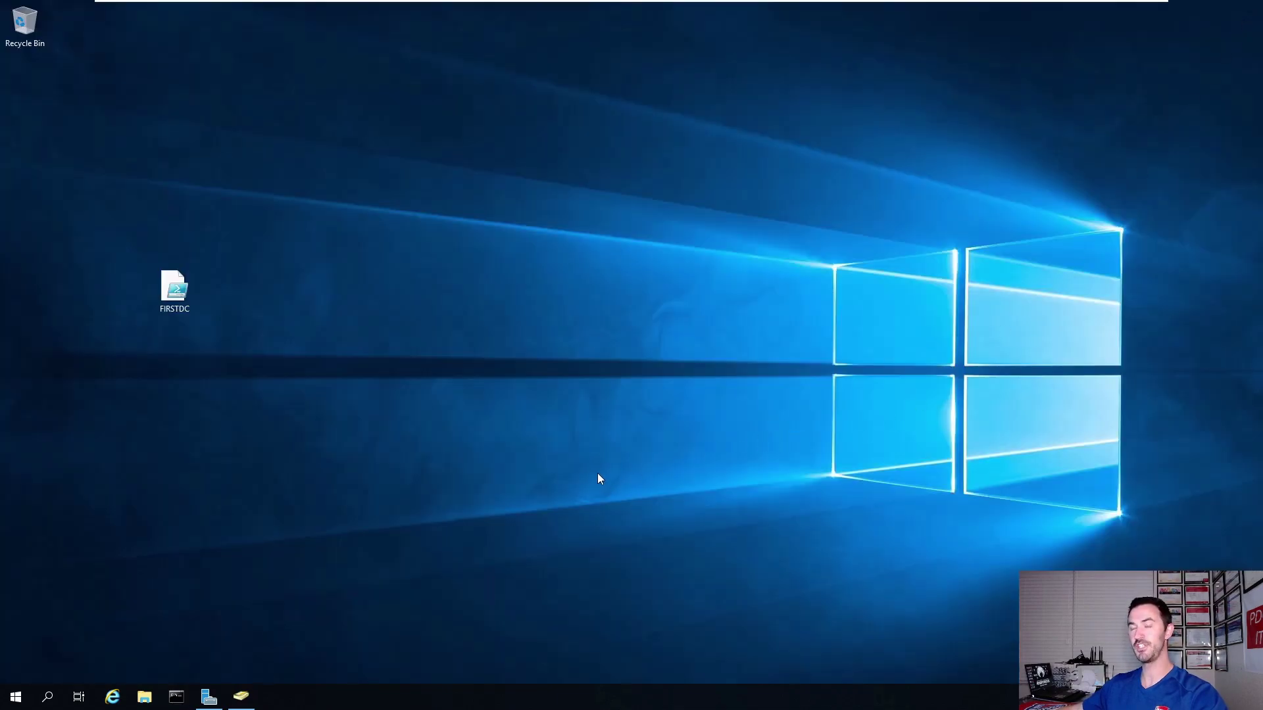
Return to Active Directory Users and Computers and widen its tree pane.
mouse_move(992, 3)
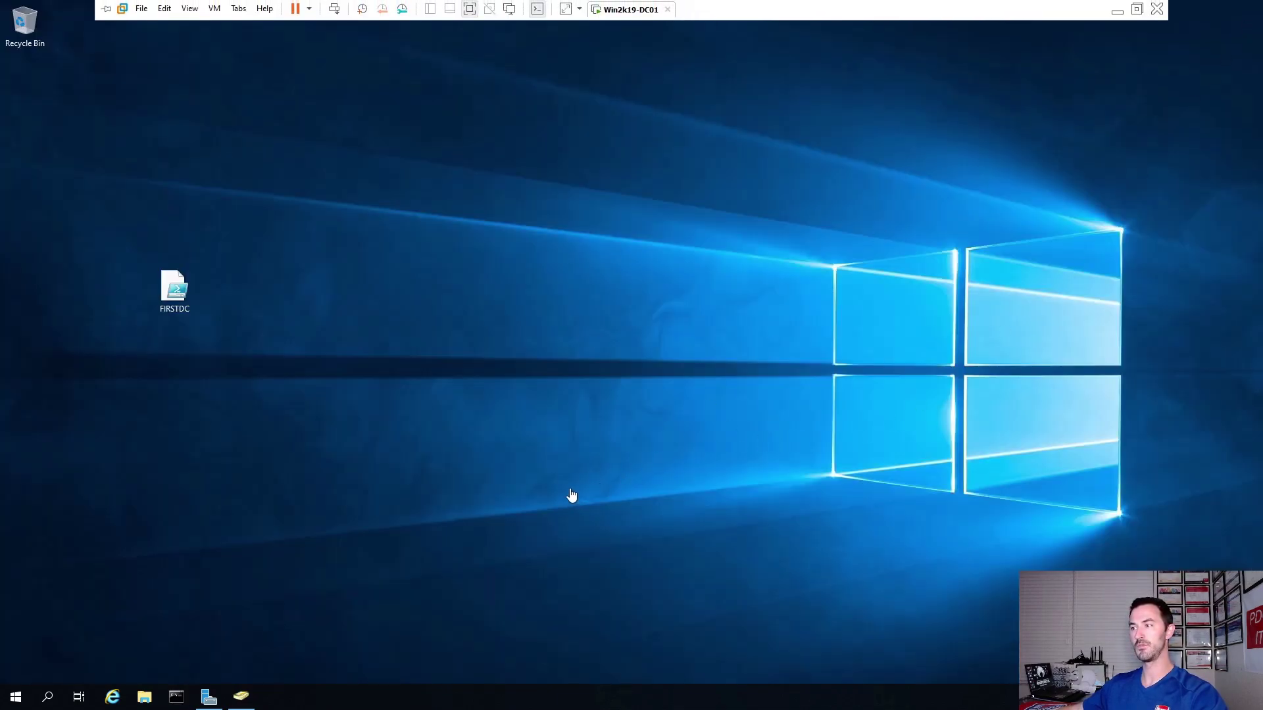
click(240, 703)
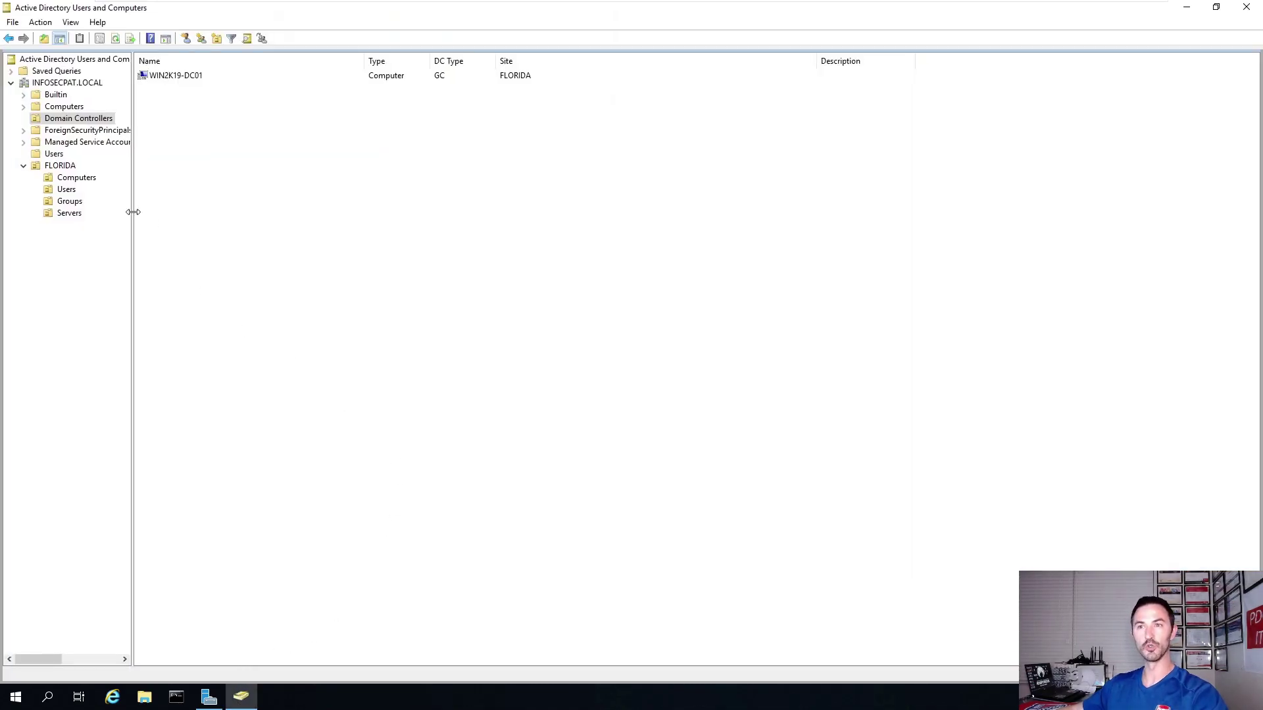
drag(132, 212, 184, 210)
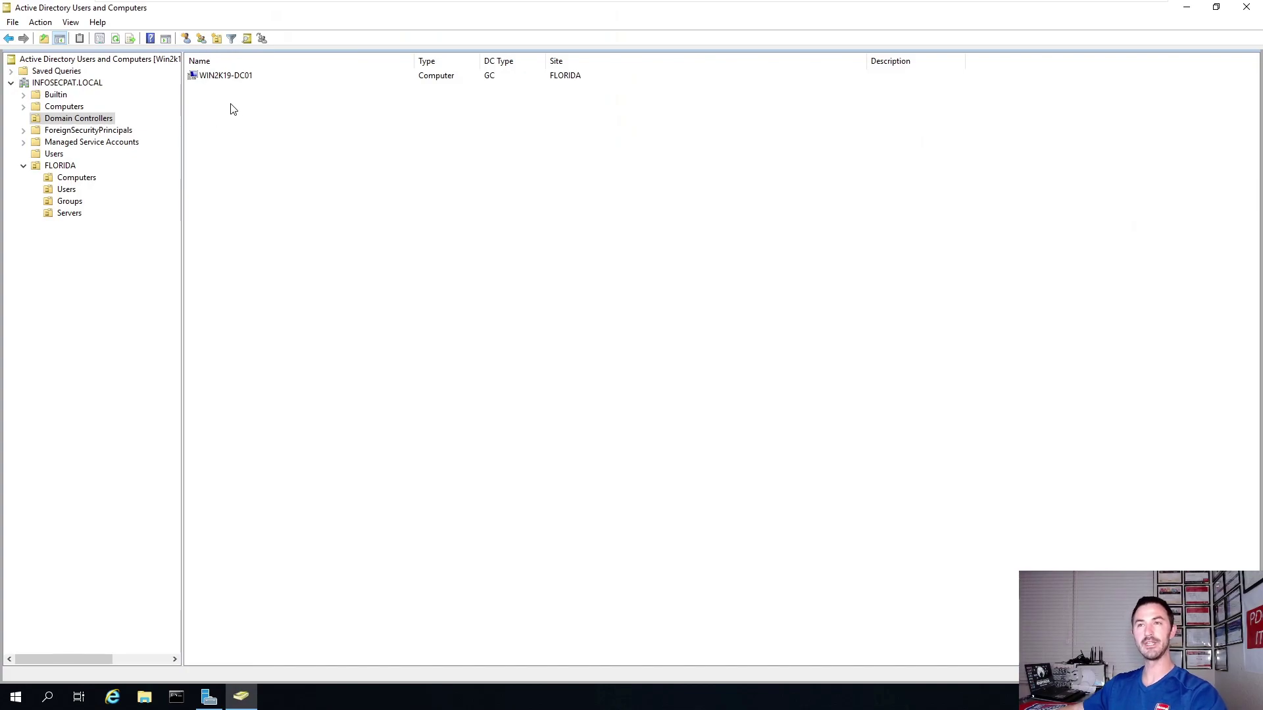